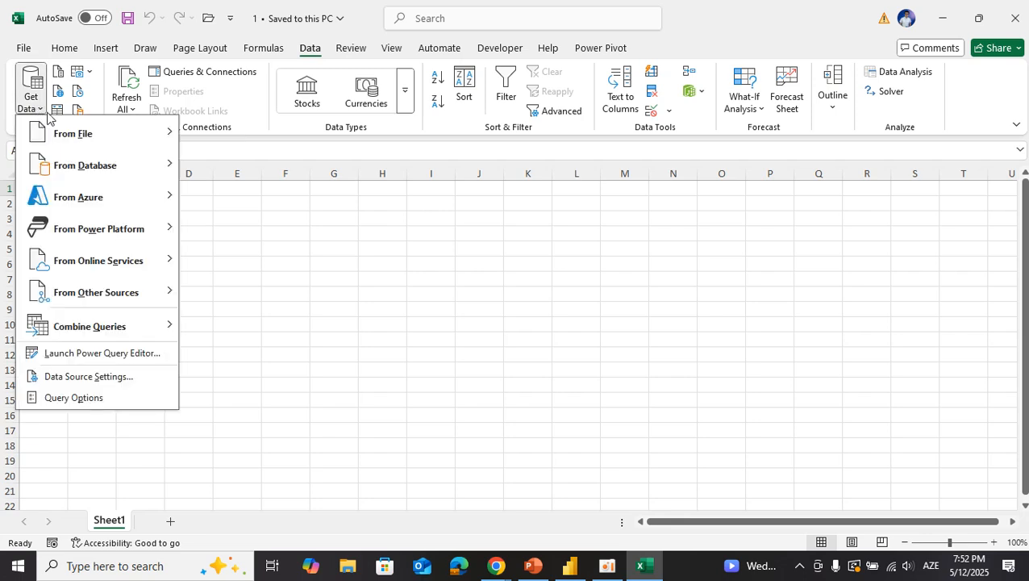
Start a data import from the Excel workbook Sessiya 1-2 stored on the Desktop
{"action": "mouse_move", "coordinate": [136, 140]}
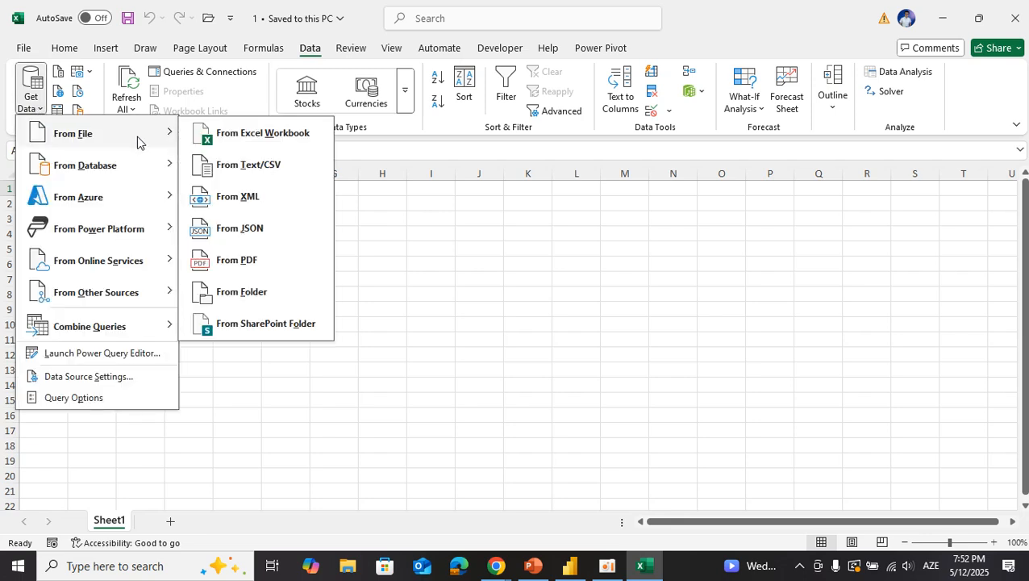
{"action": "left_click", "coordinate": [266, 137]}
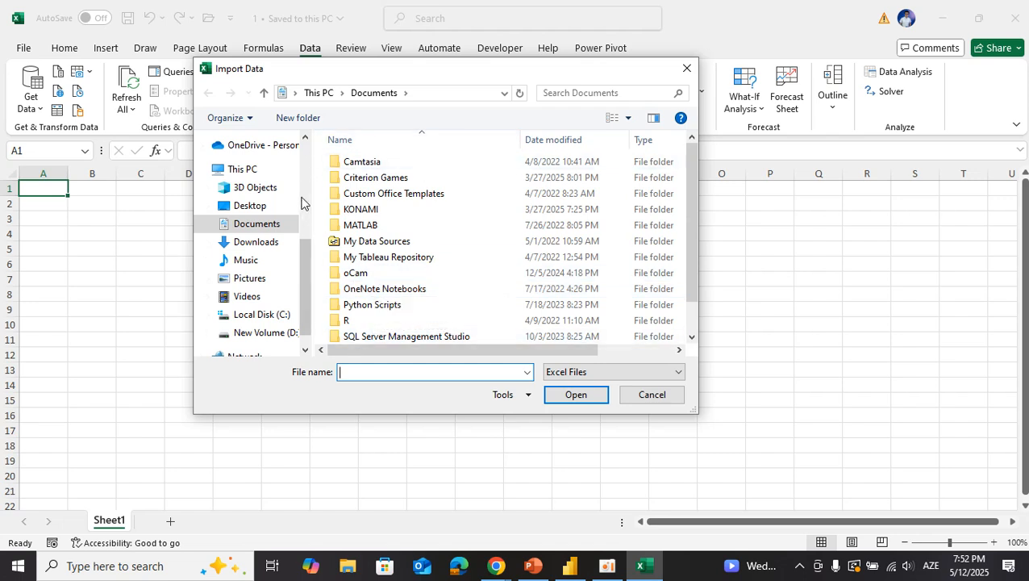
{"action": "left_click", "coordinate": [258, 243]}
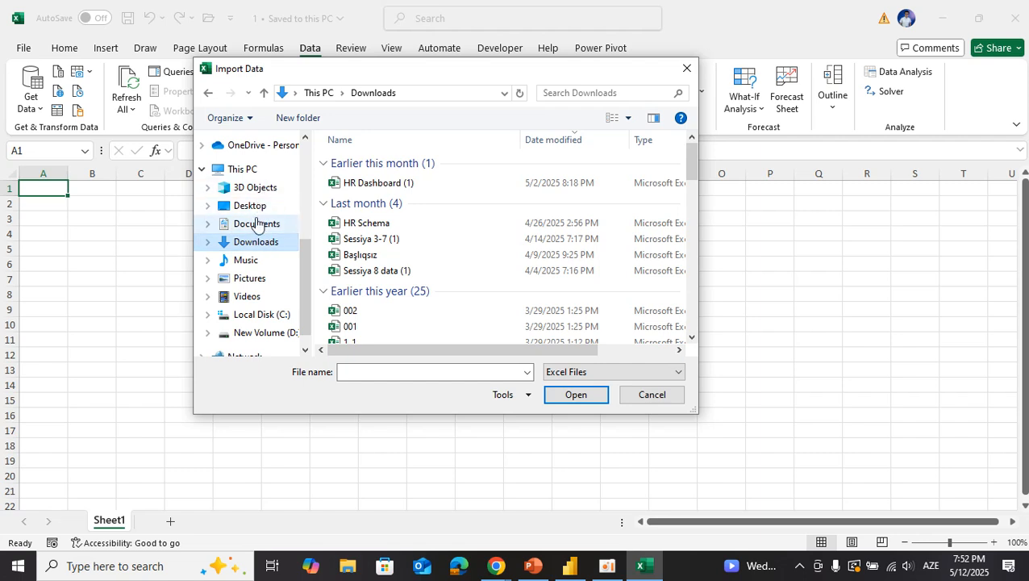
{"action": "left_click", "coordinate": [252, 205]}
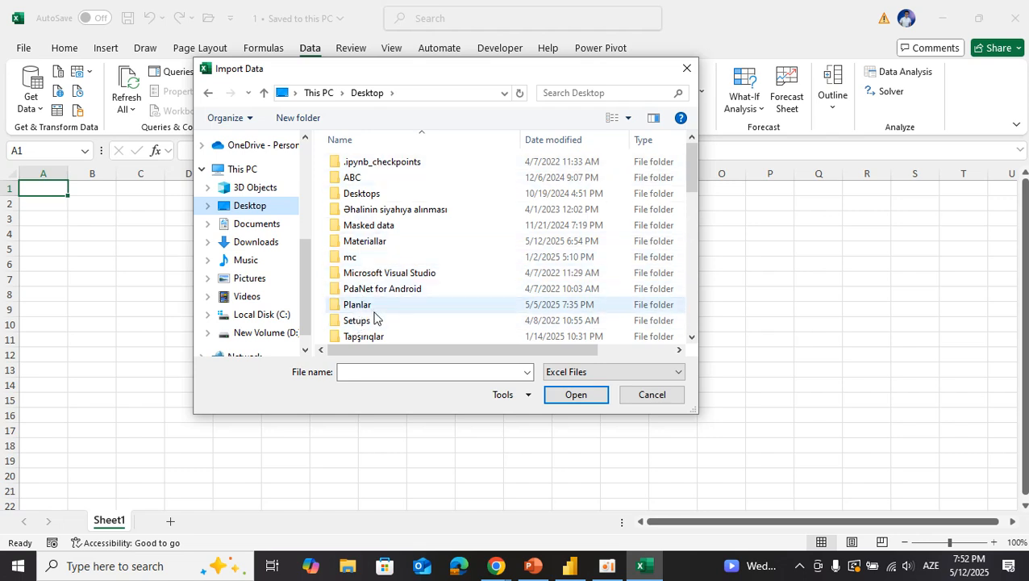
{"action": "scroll", "coordinate": [373, 317], "scroll_direction": "down", "scroll_amount": 1}
{"action": "scroll", "coordinate": [373, 317], "scroll_direction": "down", "scroll_amount": 1}
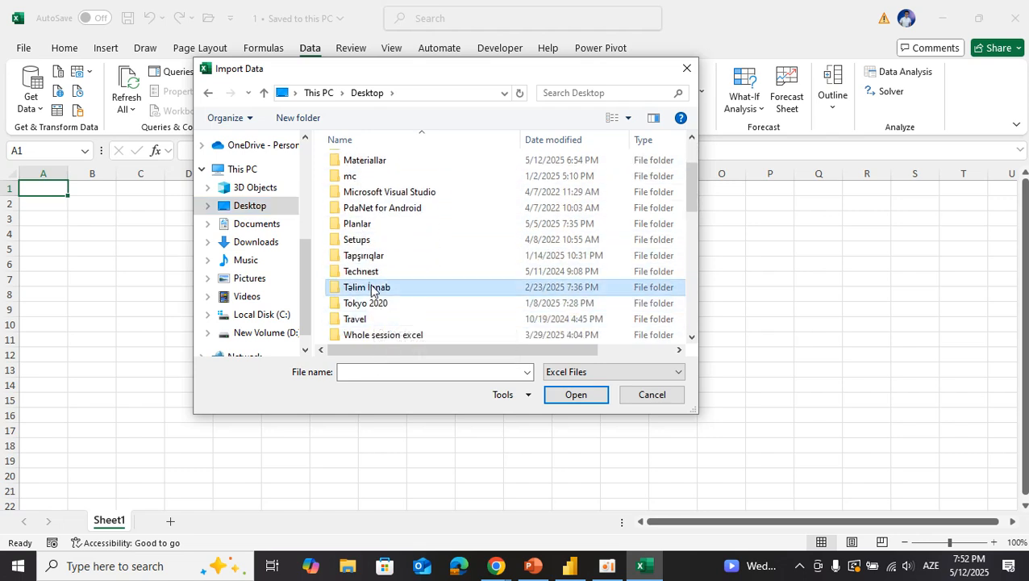
{"action": "double_click", "coordinate": [369, 291]}
{"action": "double_click", "coordinate": [360, 178]}
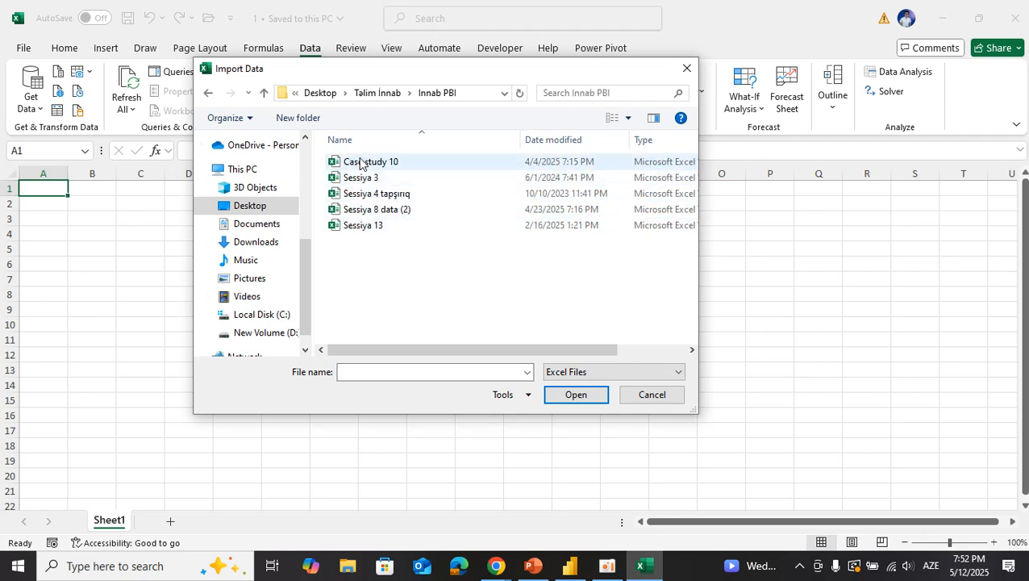
{"action": "left_click", "coordinate": [259, 209]}
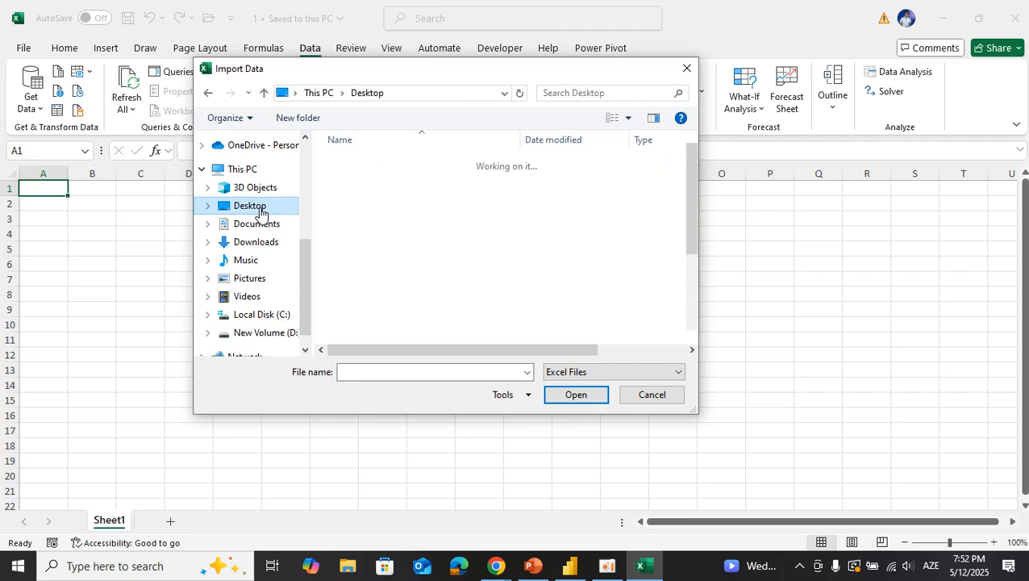
{"action": "scroll", "coordinate": [464, 267], "scroll_direction": "down", "scroll_amount": 10}
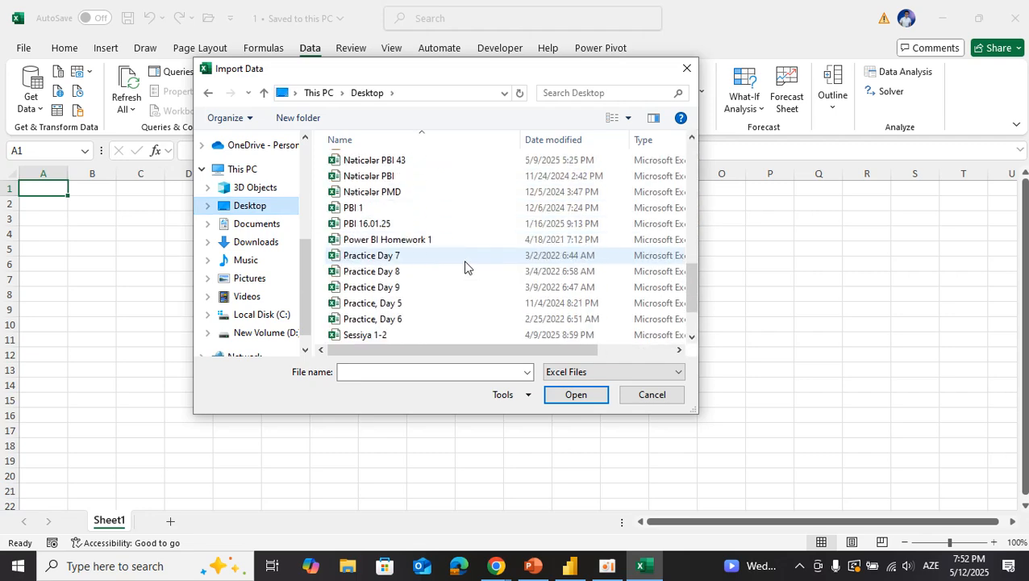
{"action": "double_click", "coordinate": [390, 272]}
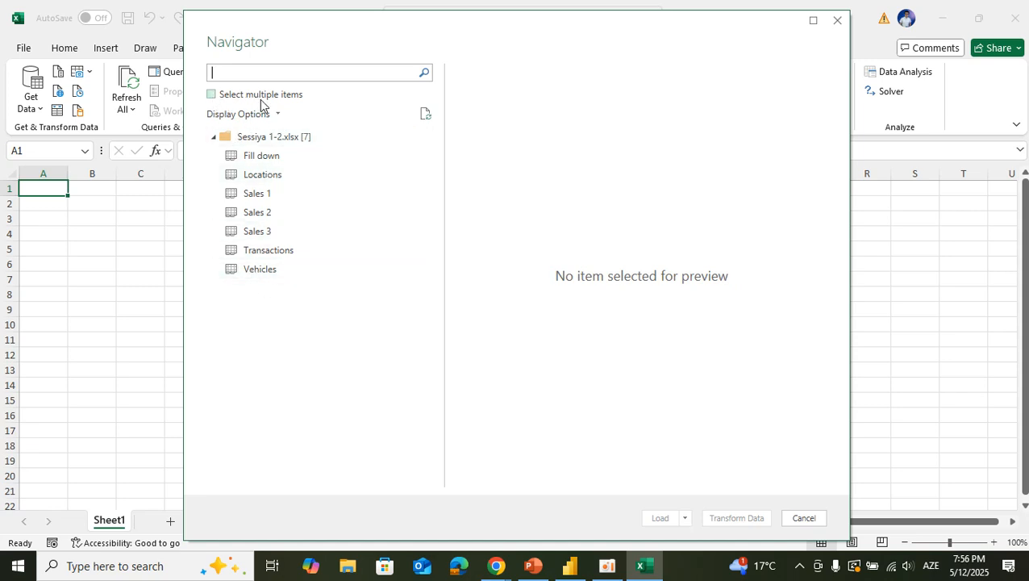
Enable multiple selection and include Fill down, Locations, Sales 1, Sales 2, Sales 3, Transactions and Vehicles in the import
{"action": "left_click", "coordinate": [212, 96]}
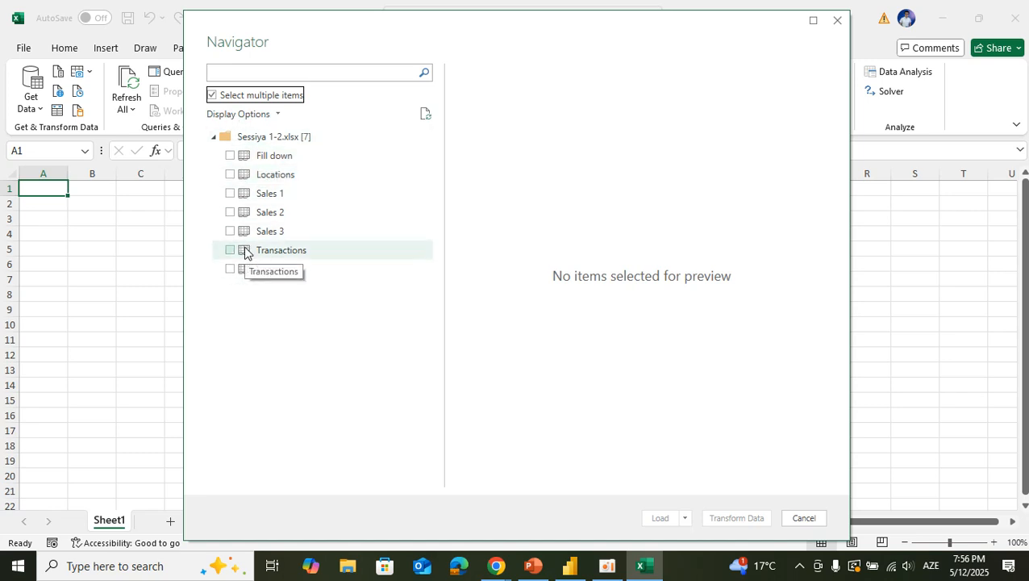
{"action": "left_click", "coordinate": [230, 156]}
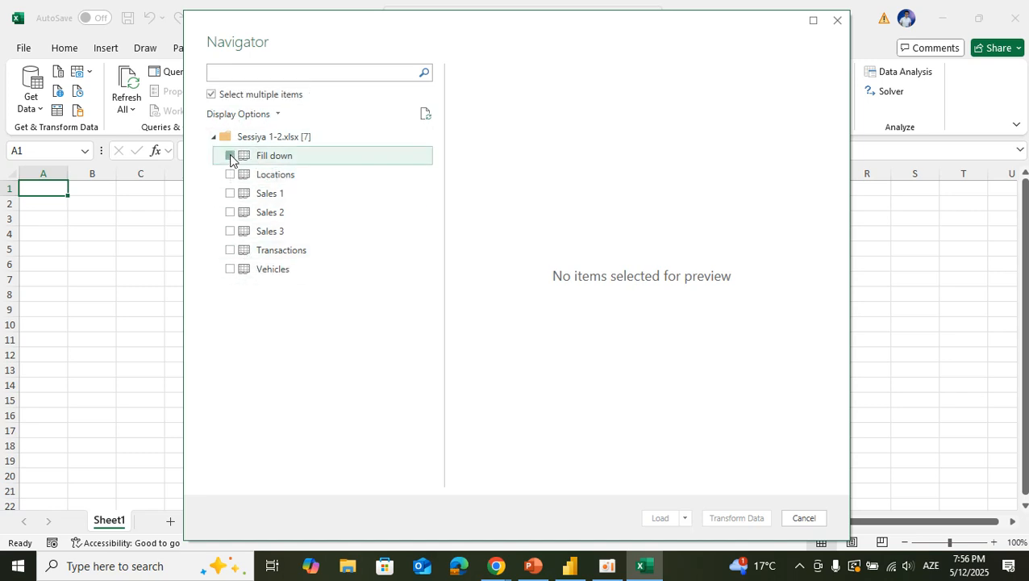
{"action": "left_click", "coordinate": [230, 175]}
{"action": "left_click", "coordinate": [229, 194]}
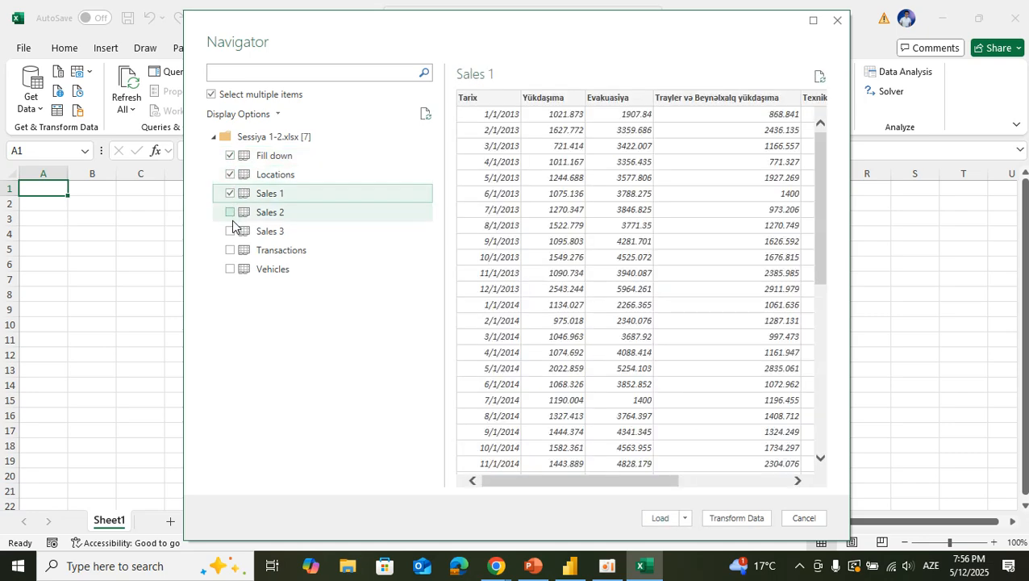
{"action": "left_click", "coordinate": [233, 213]}
{"action": "left_click", "coordinate": [229, 231]}
{"action": "left_click", "coordinate": [229, 250]}
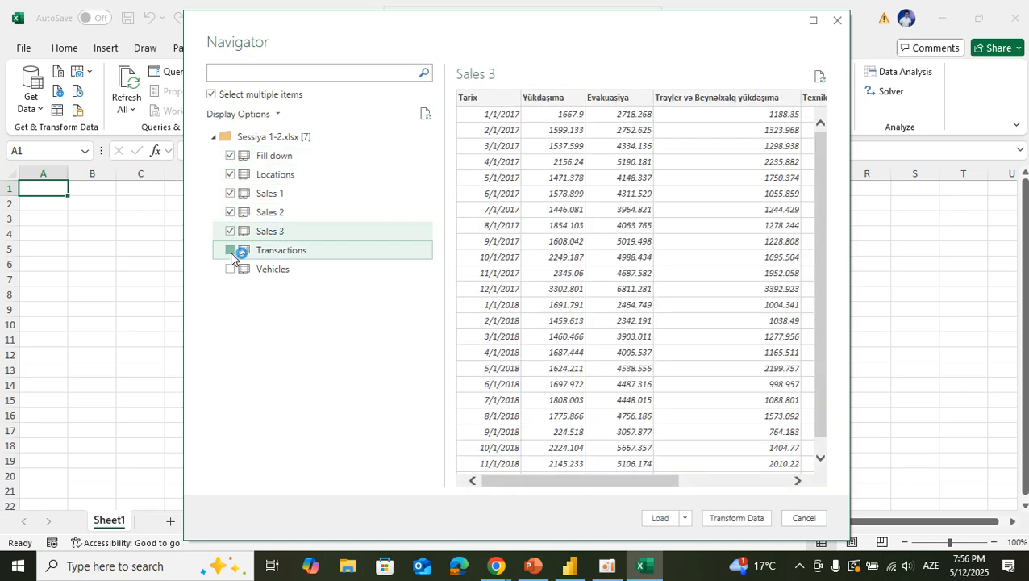
{"action": "left_click", "coordinate": [230, 270]}
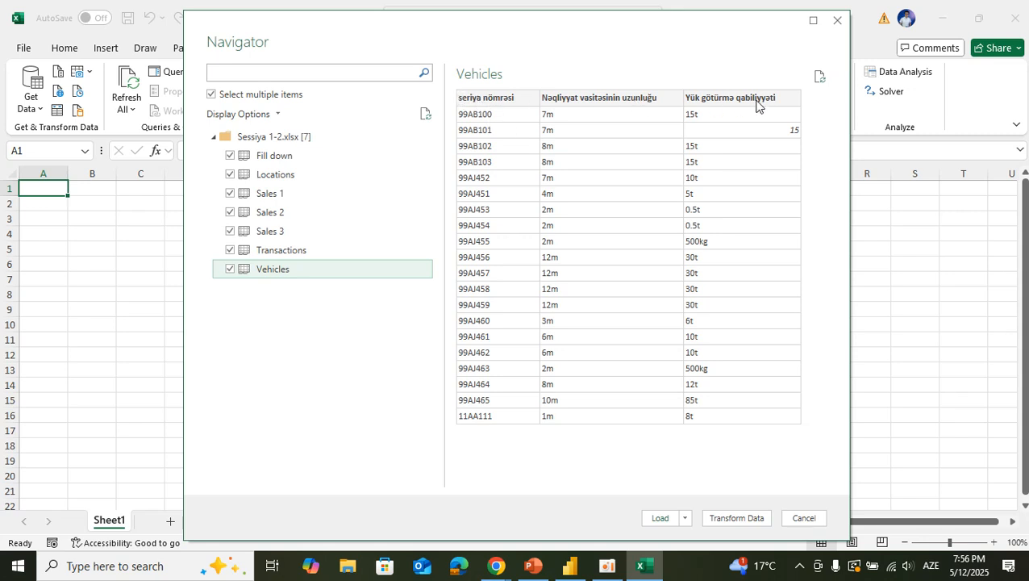
Preview the Sales 1 and Locations tables and open all selected tables for transformation in the Power Query Editor
{"action": "left_click", "coordinate": [285, 199]}
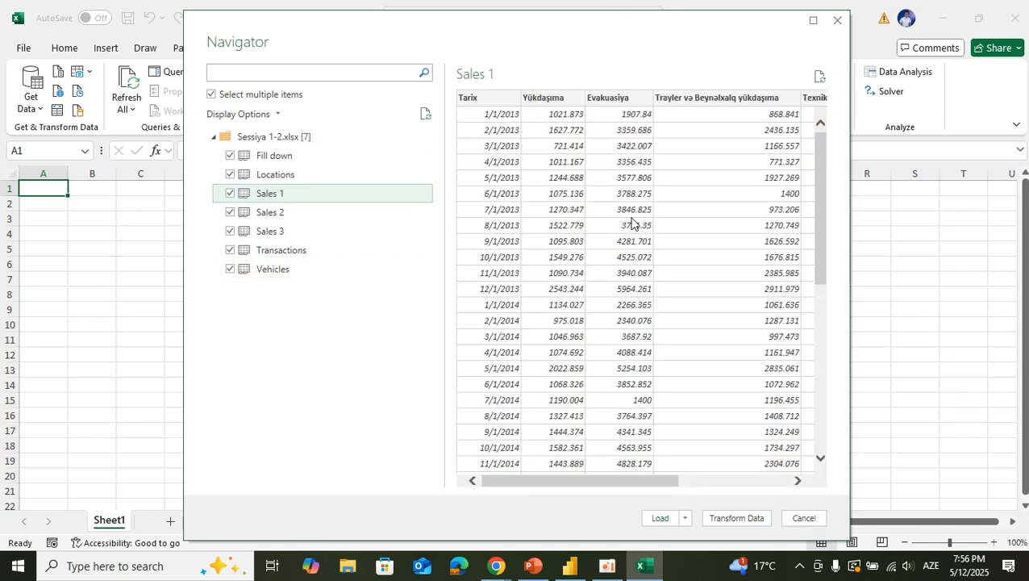
{"action": "scroll", "coordinate": [763, 259], "scroll_direction": "right", "scroll_amount": 5}
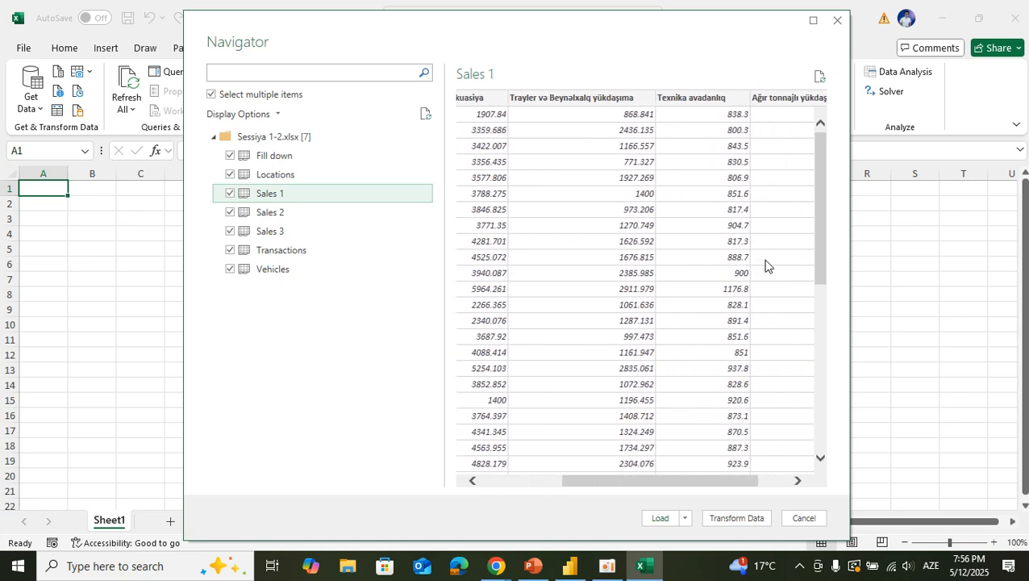
{"action": "scroll", "coordinate": [695, 227], "scroll_direction": "right", "scroll_amount": 2}
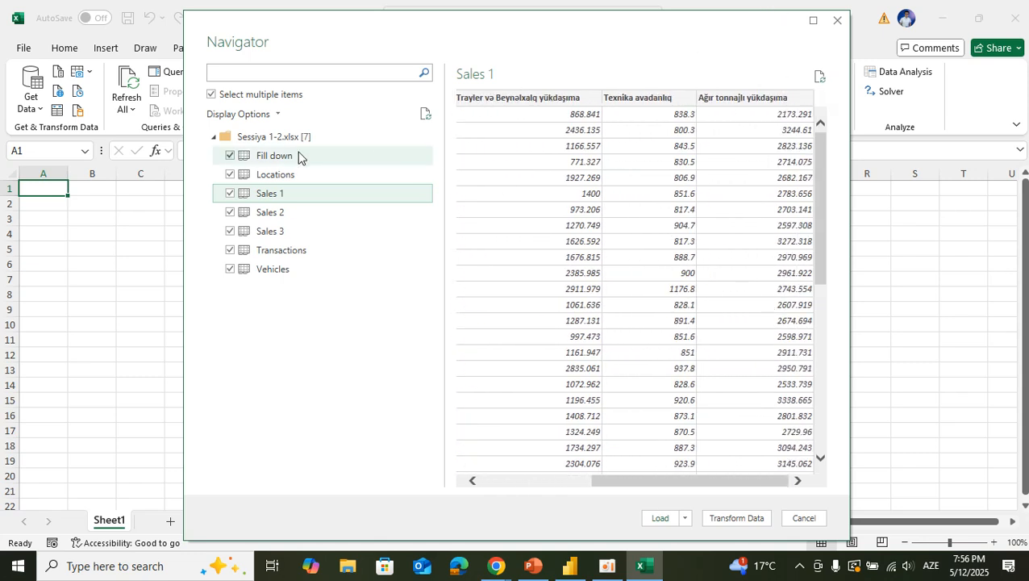
{"action": "left_click", "coordinate": [295, 176]}
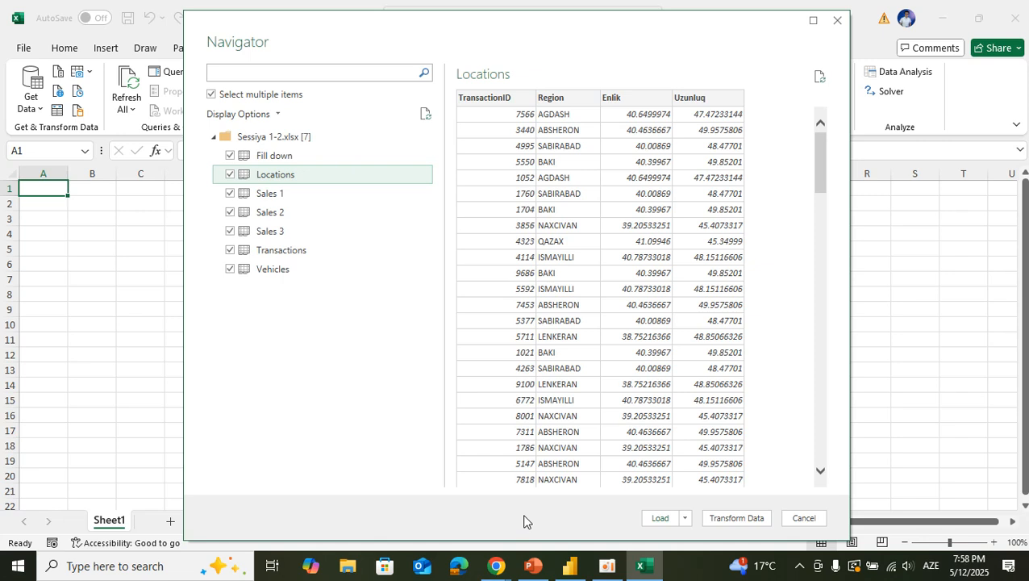
{"action": "left_click", "coordinate": [736, 518]}
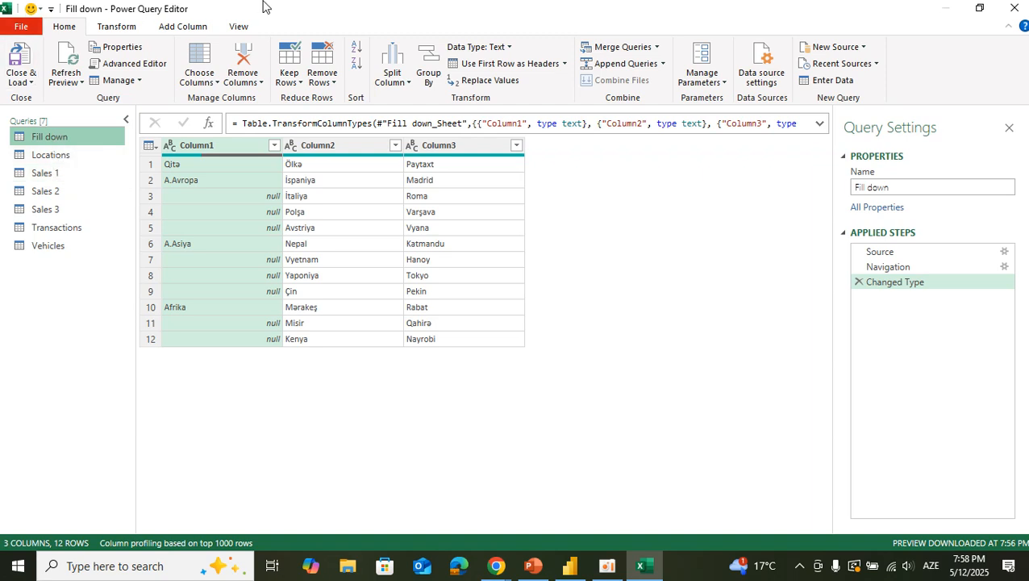
Switch to PowerPoint to review the Power Query topics slide, and return to the Power Query Editor
{"action": "left_click", "coordinate": [532, 566]}
{"action": "scroll", "coordinate": [428, 325], "scroll_direction": "down", "scroll_amount": 1}
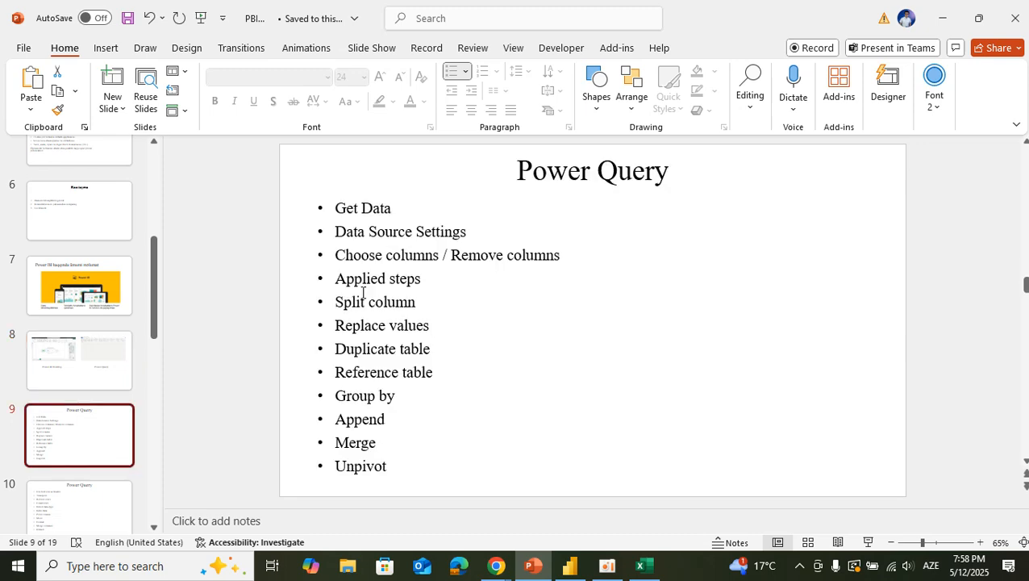
{"action": "left_click", "coordinate": [642, 568]}
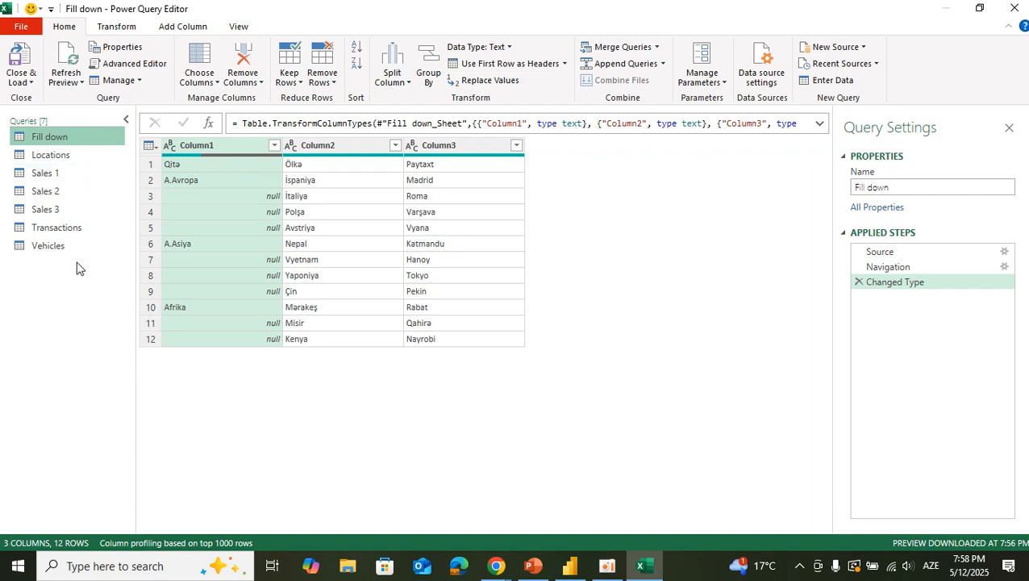
Go through the Locations, Sales 1, Sales 2, Sales 3, Transactions and Vehicles queries one by one
{"action": "left_click", "coordinate": [42, 155]}
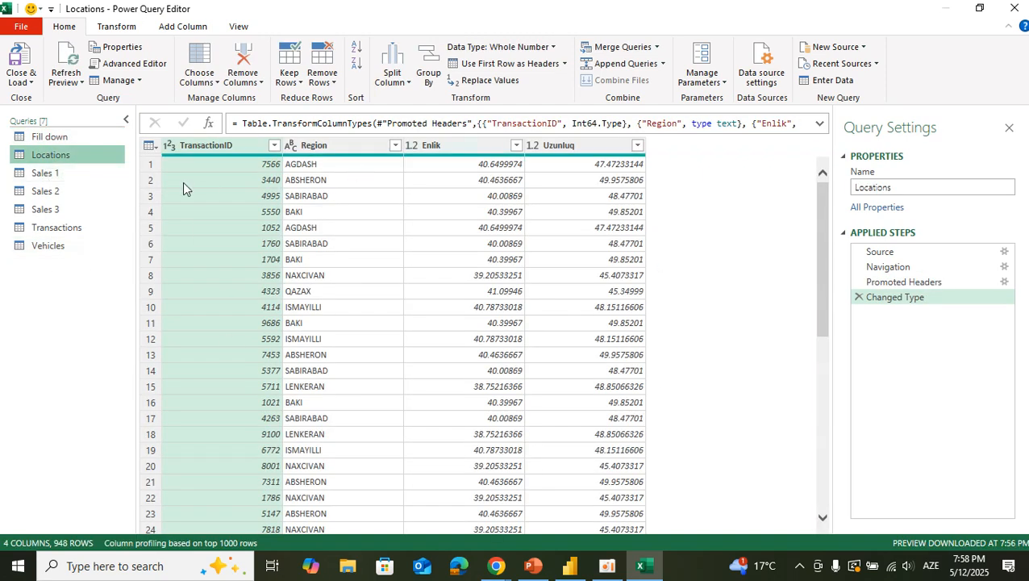
{"action": "left_click", "coordinate": [45, 172]}
{"action": "left_click", "coordinate": [44, 194]}
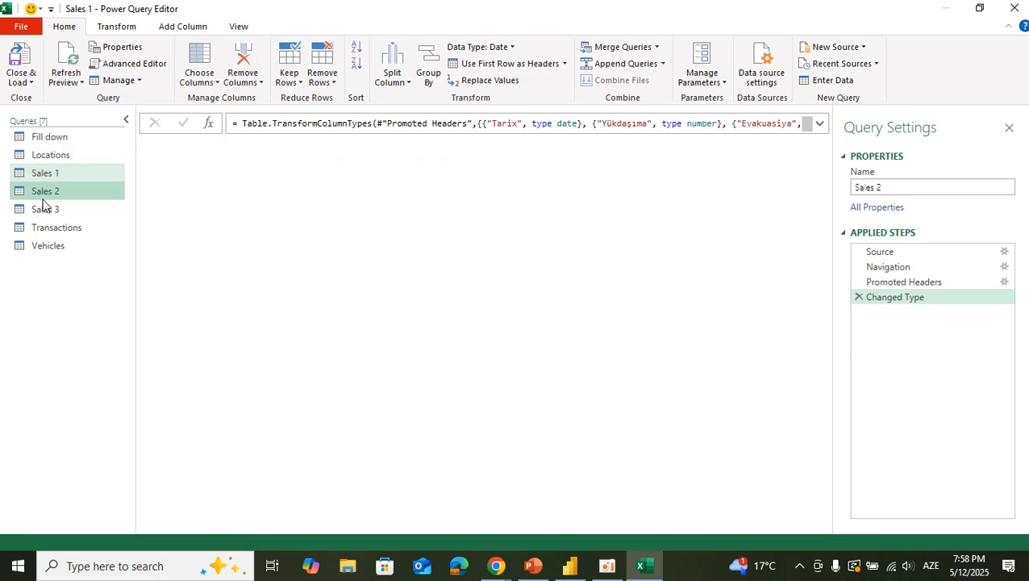
{"action": "left_click", "coordinate": [45, 209]}
{"action": "left_click", "coordinate": [47, 229]}
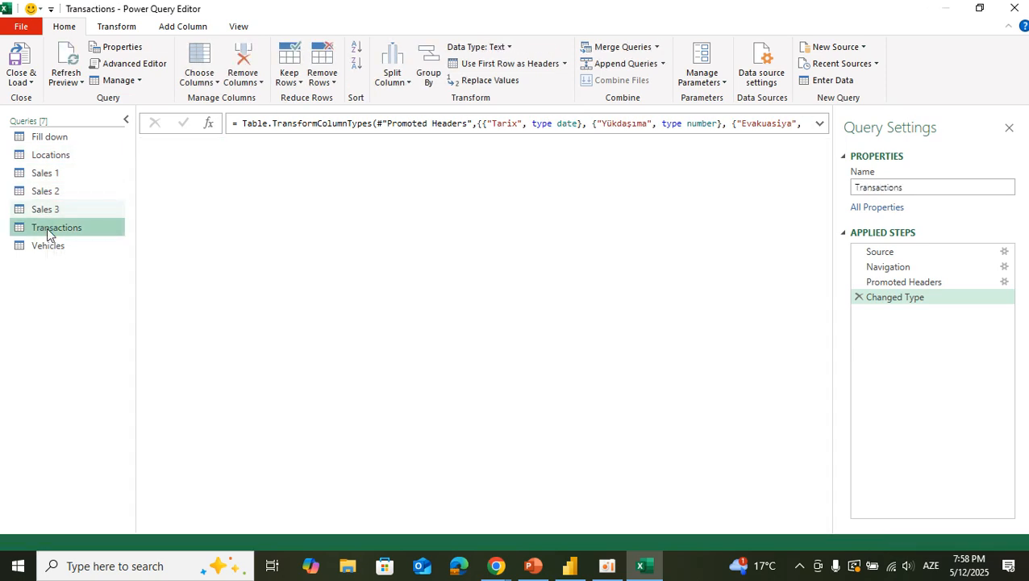
{"action": "left_click", "coordinate": [48, 248]}
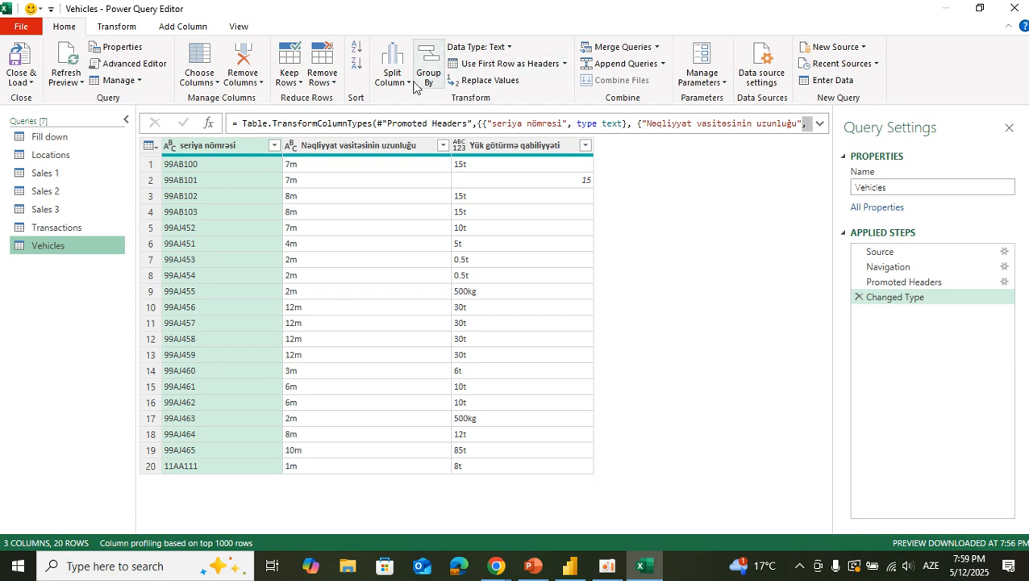
Remove the Yük götürmə qabiliyyəti column from Vehicles and compare the table at the Changed Type and Removed Columns steps
{"action": "right_click", "coordinate": [489, 144]}
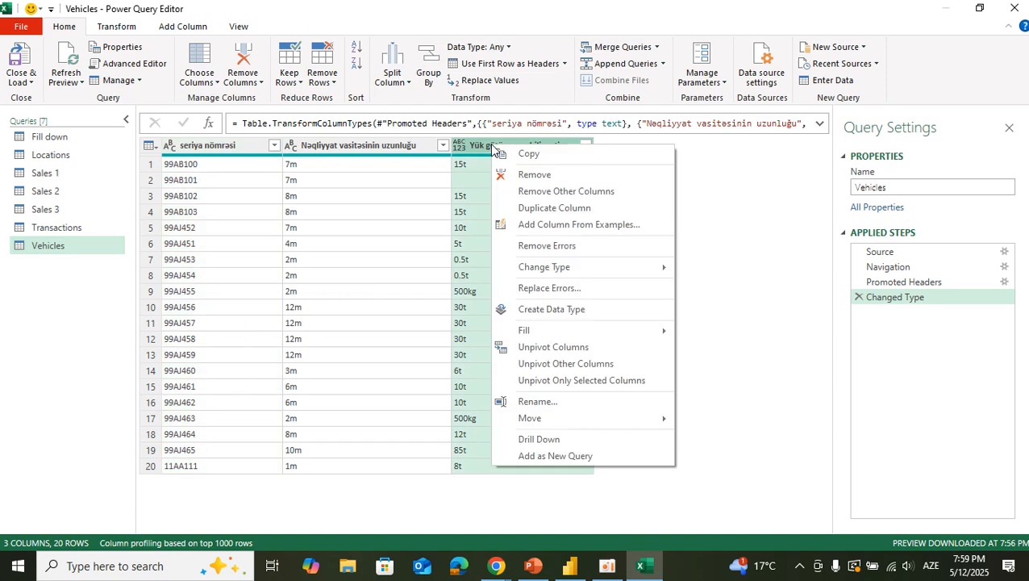
{"action": "left_click", "coordinate": [529, 173]}
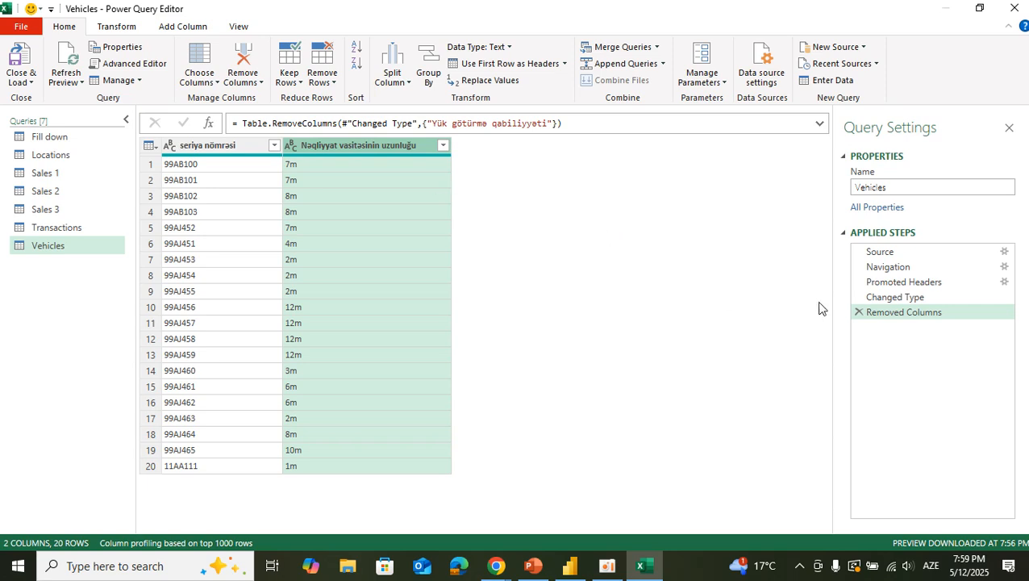
{"action": "left_click", "coordinate": [899, 296]}
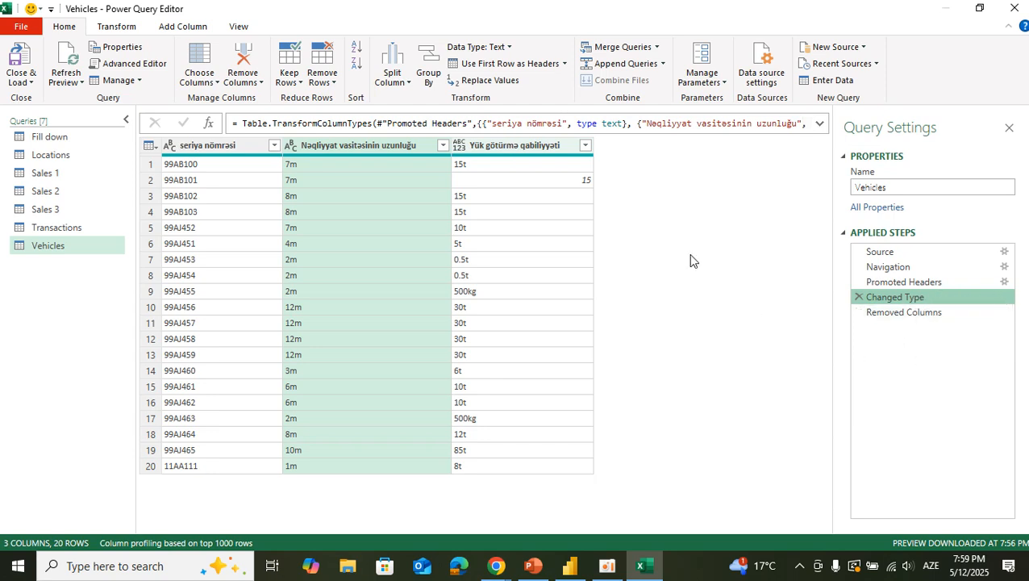
{"action": "left_click", "coordinate": [937, 320]}
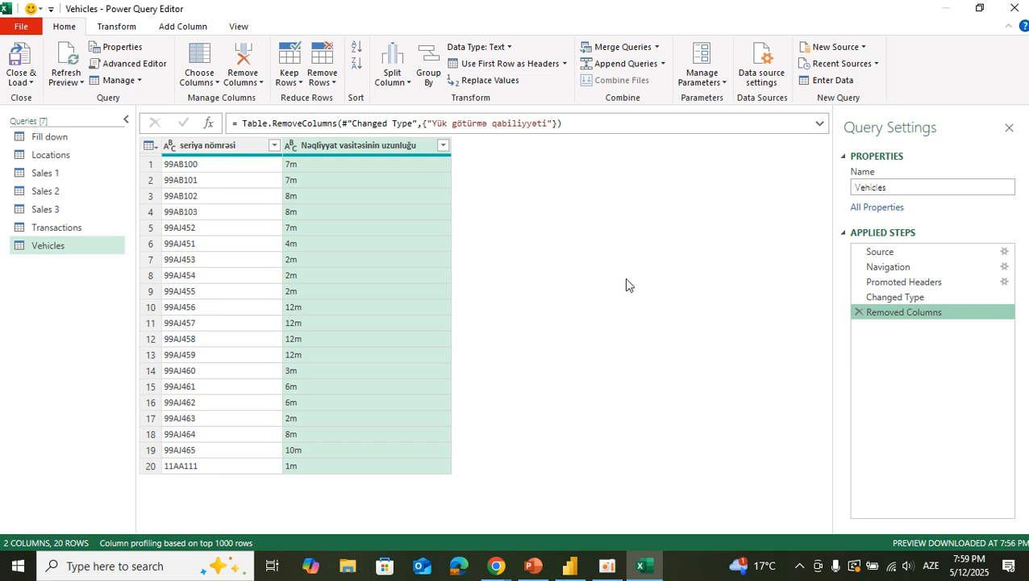
{"action": "left_click", "coordinate": [902, 298]}
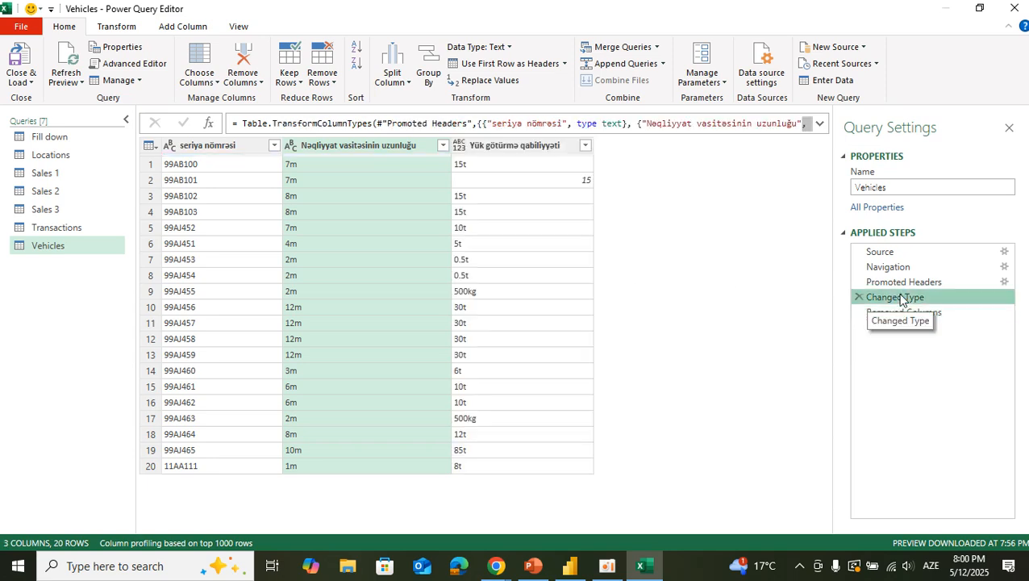
{"action": "left_click", "coordinate": [902, 313]}
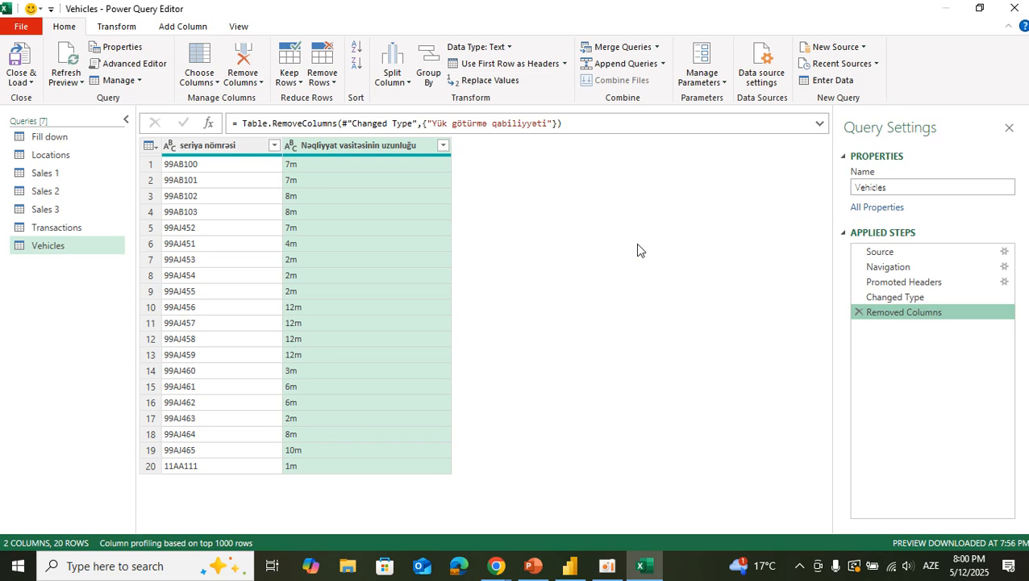
Delete the Removed Columns step from Vehicles and compare the table at the Promoted Headers and Changed Type steps
{"action": "left_click", "coordinate": [858, 313]}
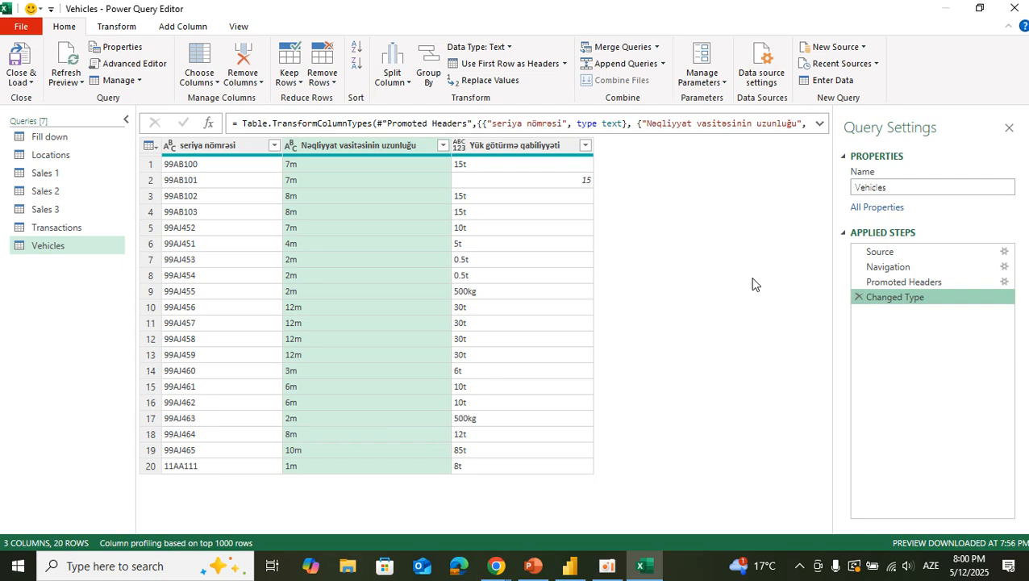
{"action": "left_click", "coordinate": [920, 283]}
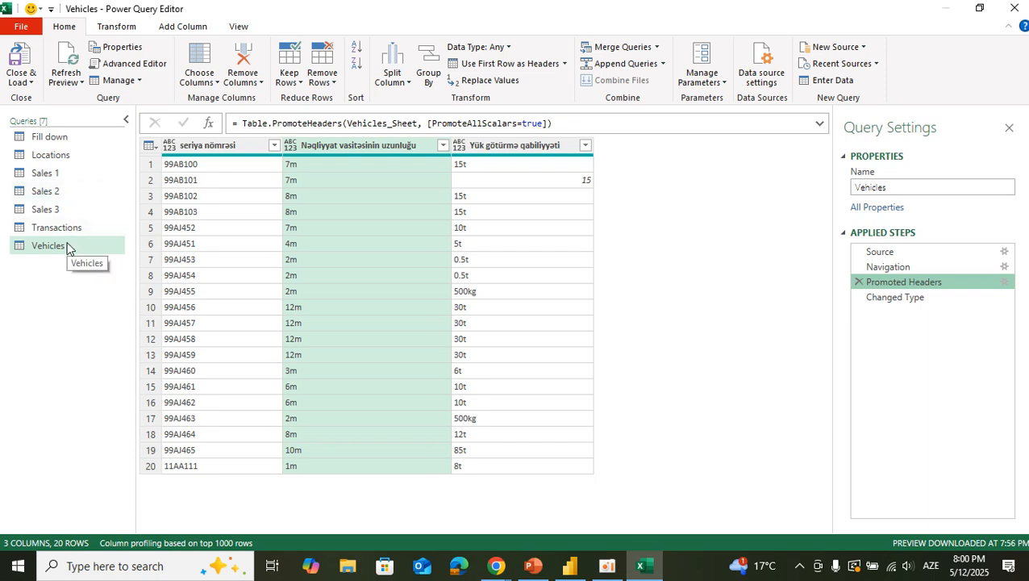
{"action": "left_click", "coordinate": [901, 298]}
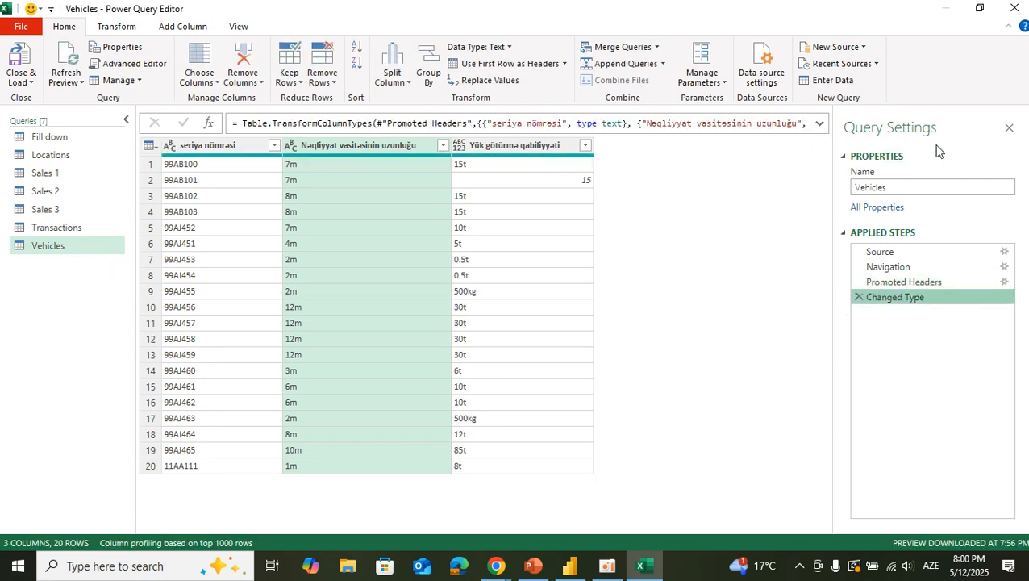
Close the Query Settings pane
{"action": "left_click", "coordinate": [1010, 129]}
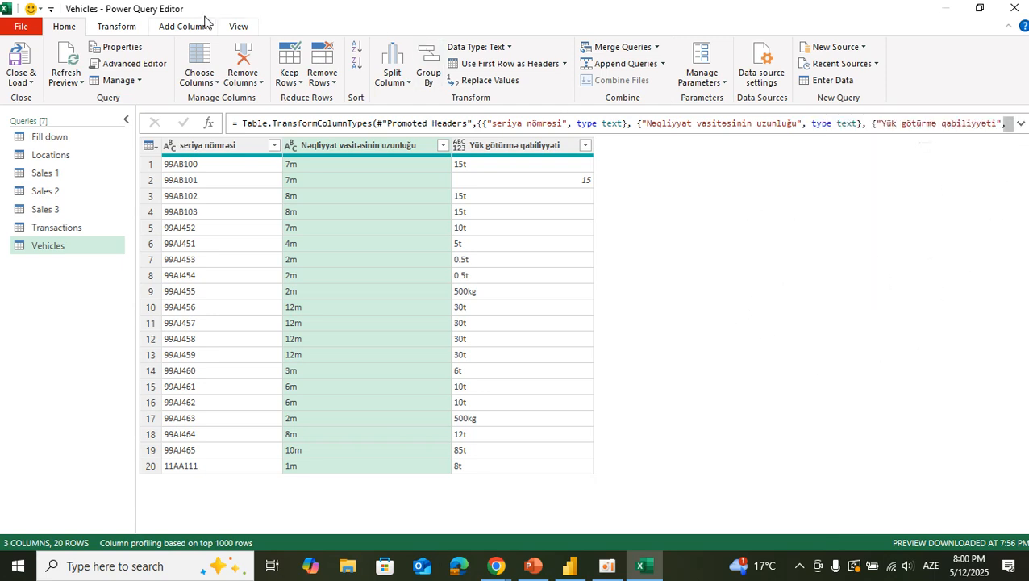
Show the Query Settings pane for the Vehicles query again
{"action": "left_click", "coordinate": [240, 27]}
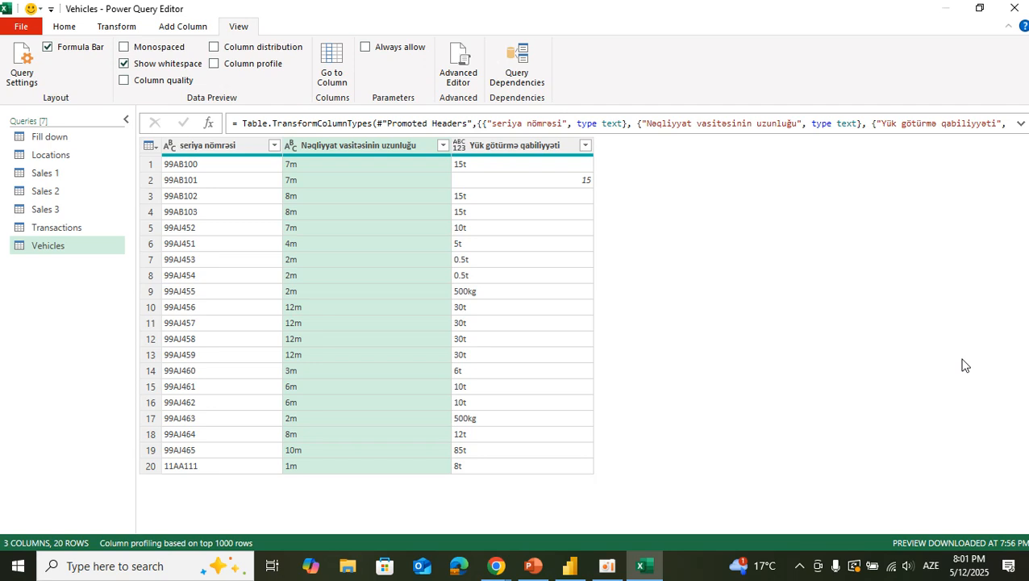
{"action": "left_click", "coordinate": [17, 58]}
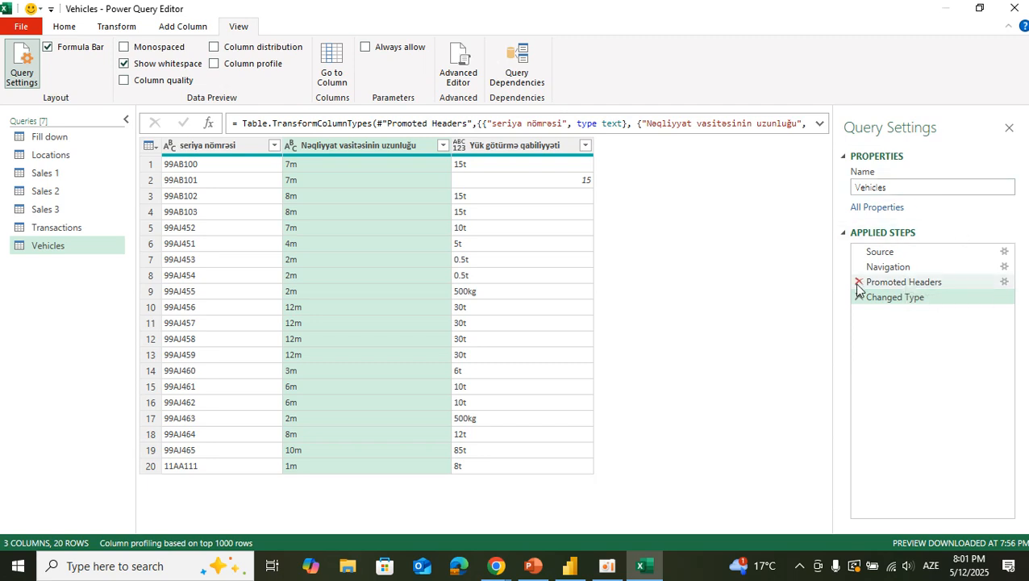
{"action": "left_click", "coordinate": [21, 73]}
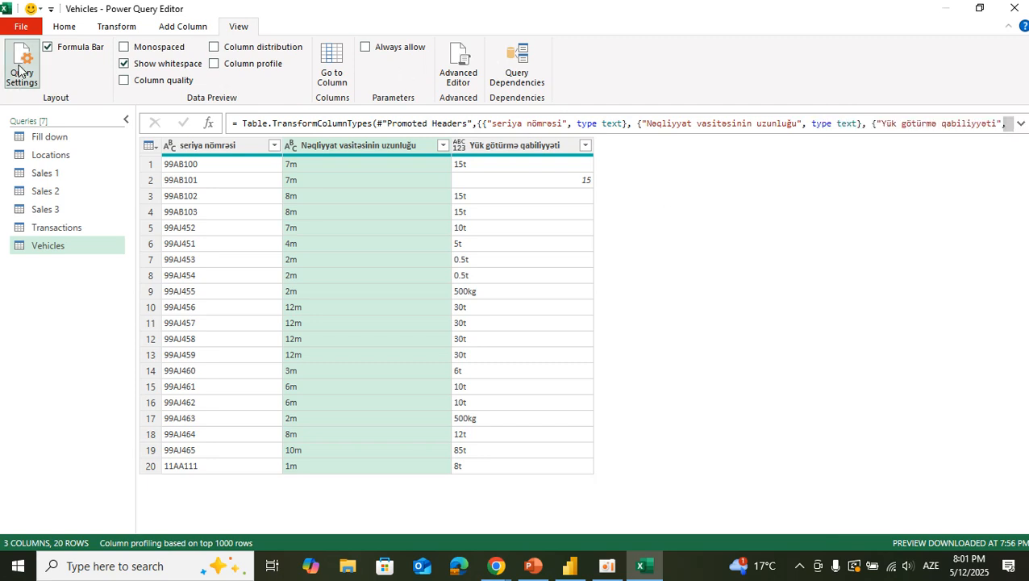
{"action": "left_click", "coordinate": [19, 71]}
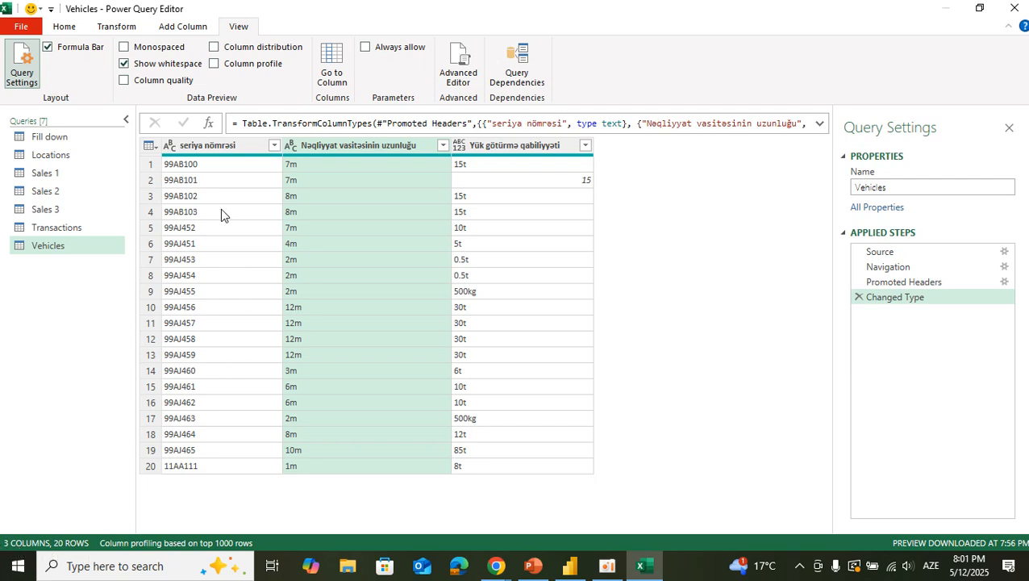
Look through the Sales 1, Fill down, Transactions and Vehicles queries
{"action": "left_click", "coordinate": [45, 173]}
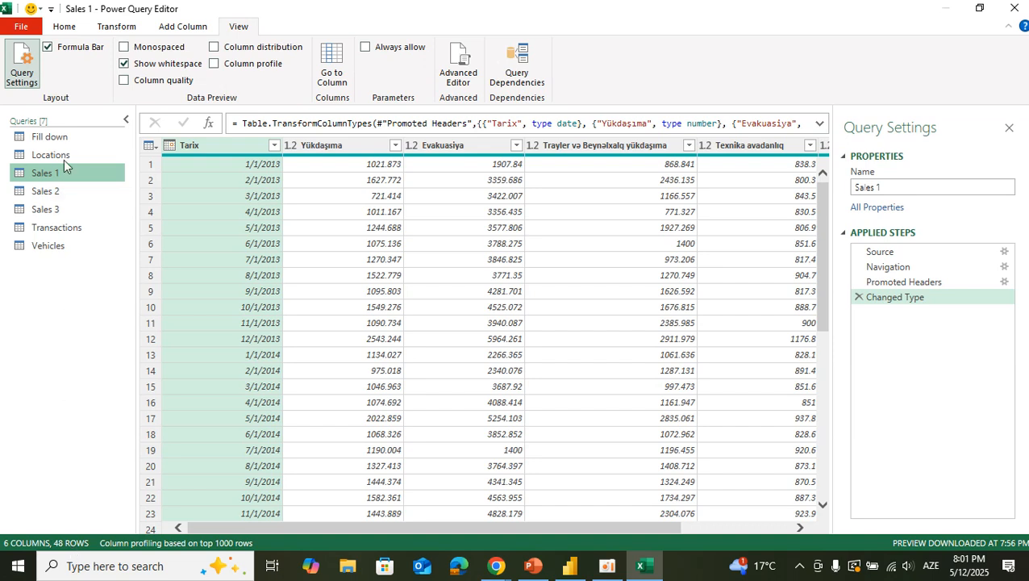
{"action": "left_click", "coordinate": [50, 137]}
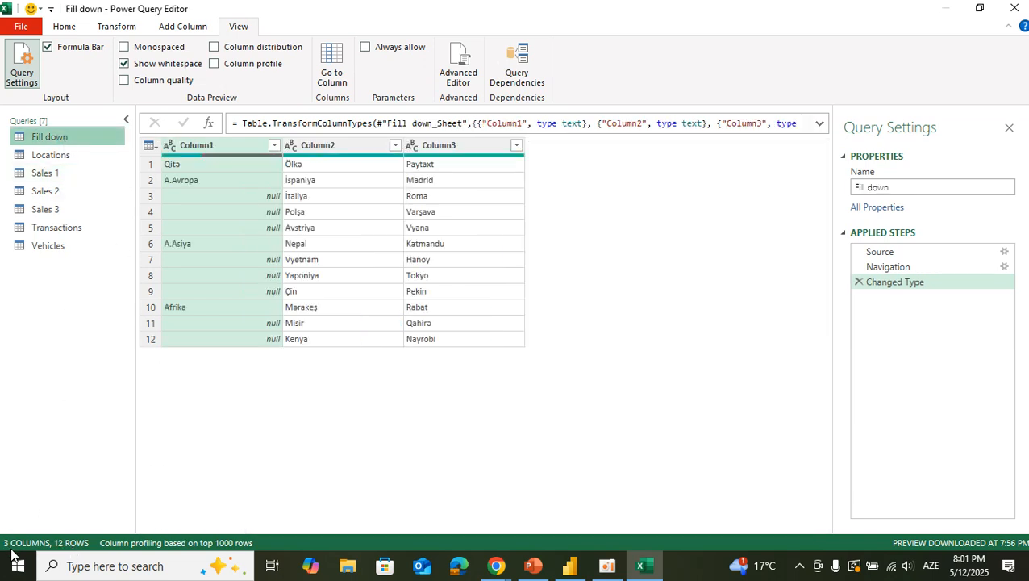
{"action": "left_click", "coordinate": [55, 232]}
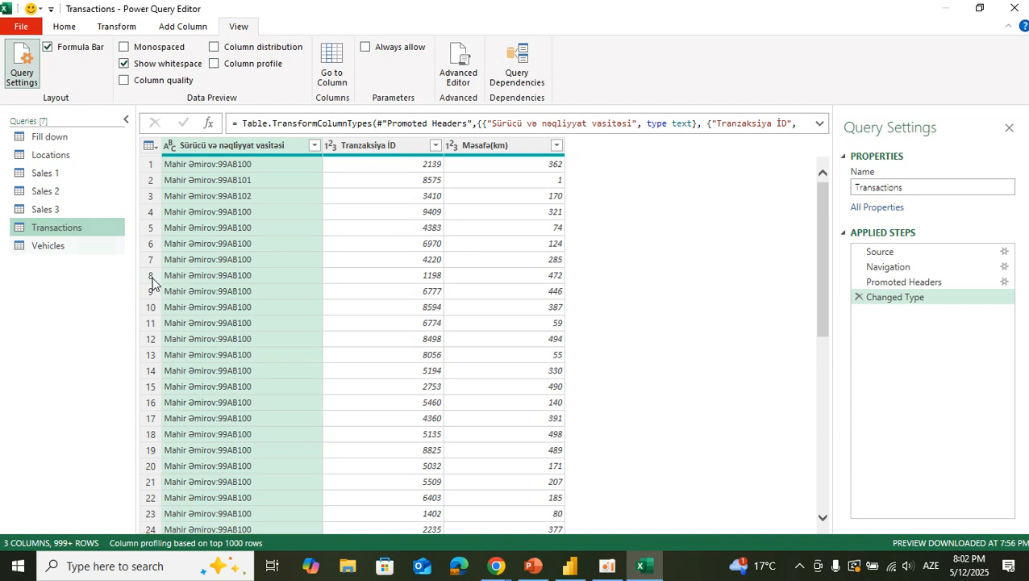
{"action": "left_click", "coordinate": [97, 283]}
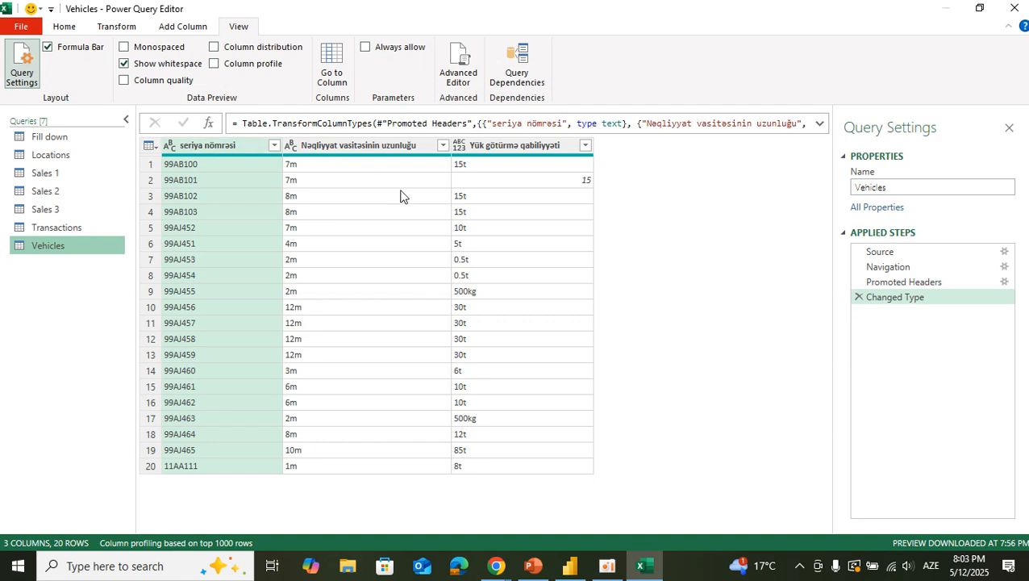
Examine the values and data types of the Sürücü və nəqliyyat vasitəsi, Tranzaksiya İD and Məsafə(km) columns in Transactions
{"action": "left_click", "coordinate": [50, 227]}
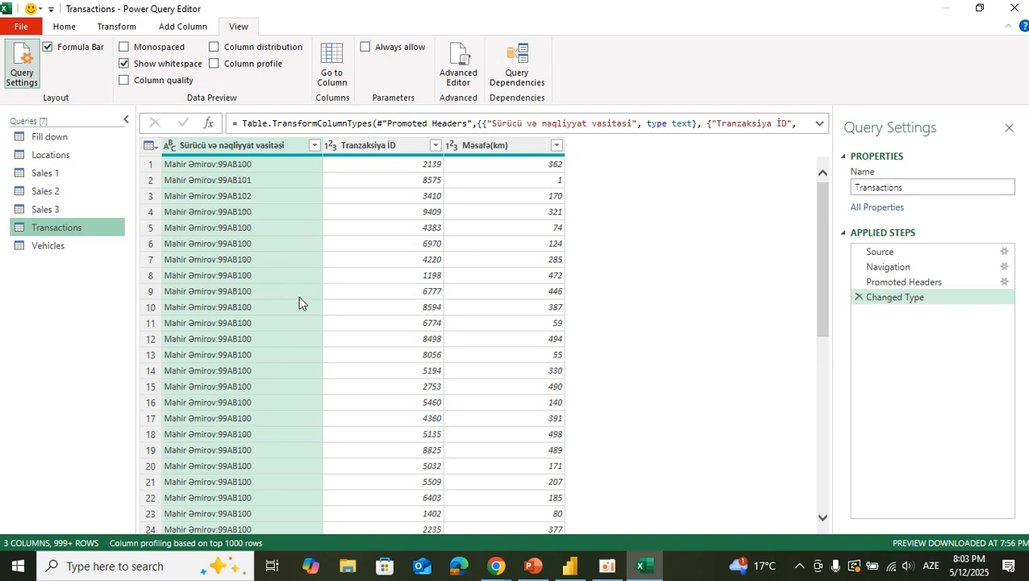
{"action": "left_click", "coordinate": [404, 296]}
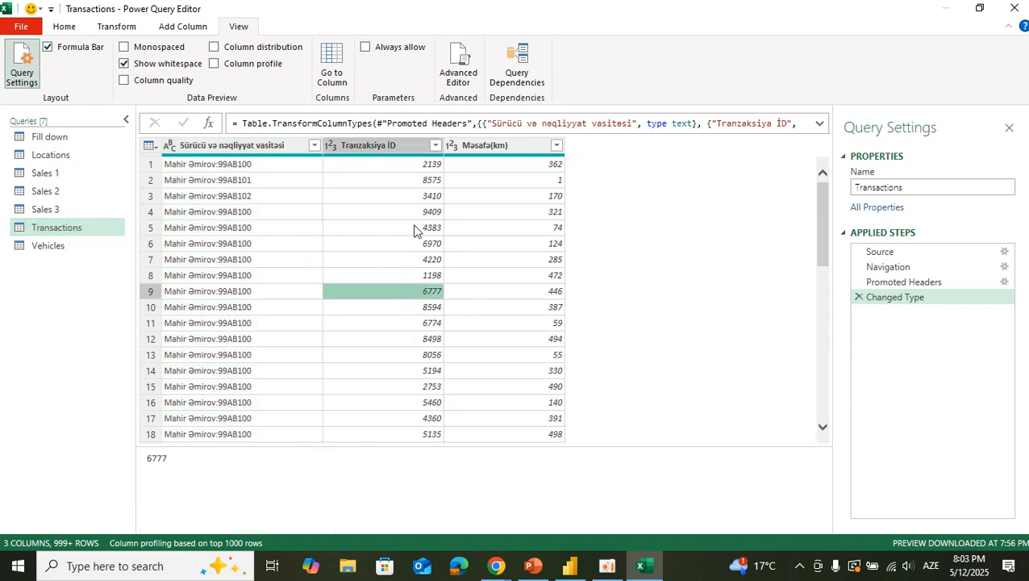
{"action": "left_click", "coordinate": [416, 229]}
{"action": "left_click", "coordinate": [422, 339]}
{"action": "left_click", "coordinate": [548, 213]}
{"action": "left_click", "coordinate": [543, 276]}
{"action": "left_click", "coordinate": [533, 338]}
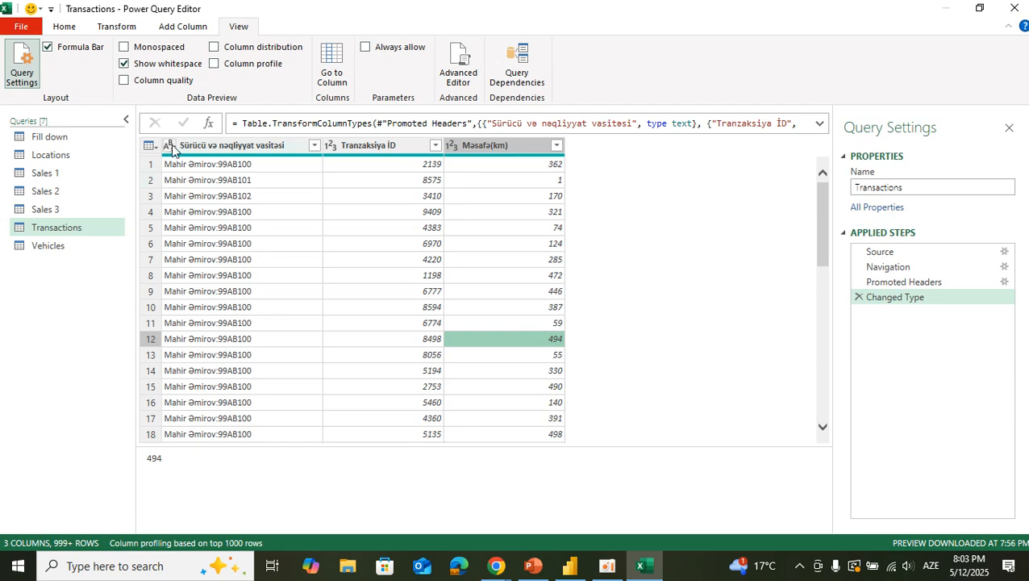
{"action": "left_click", "coordinate": [205, 148]}
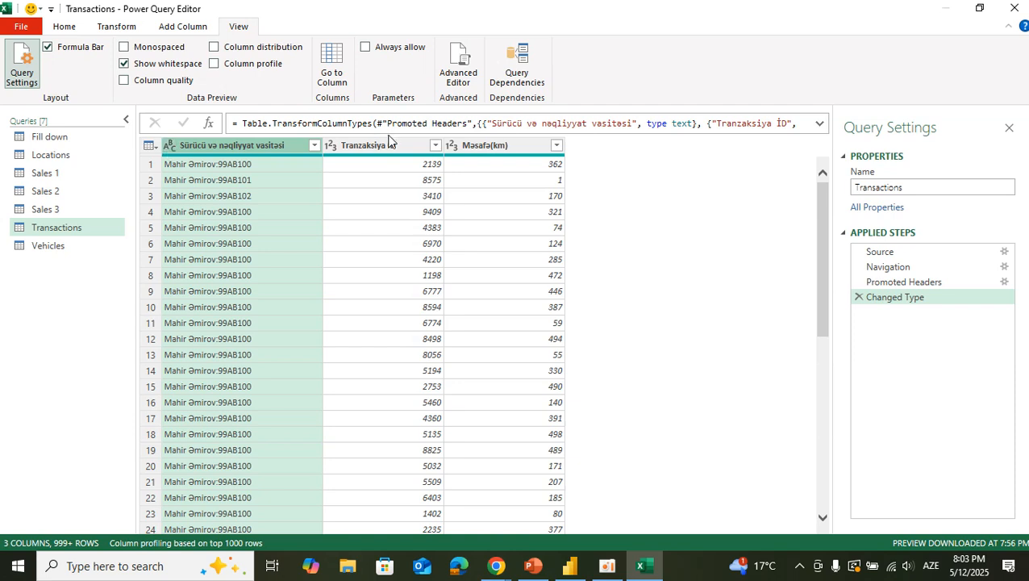
{"action": "left_click", "coordinate": [352, 146]}
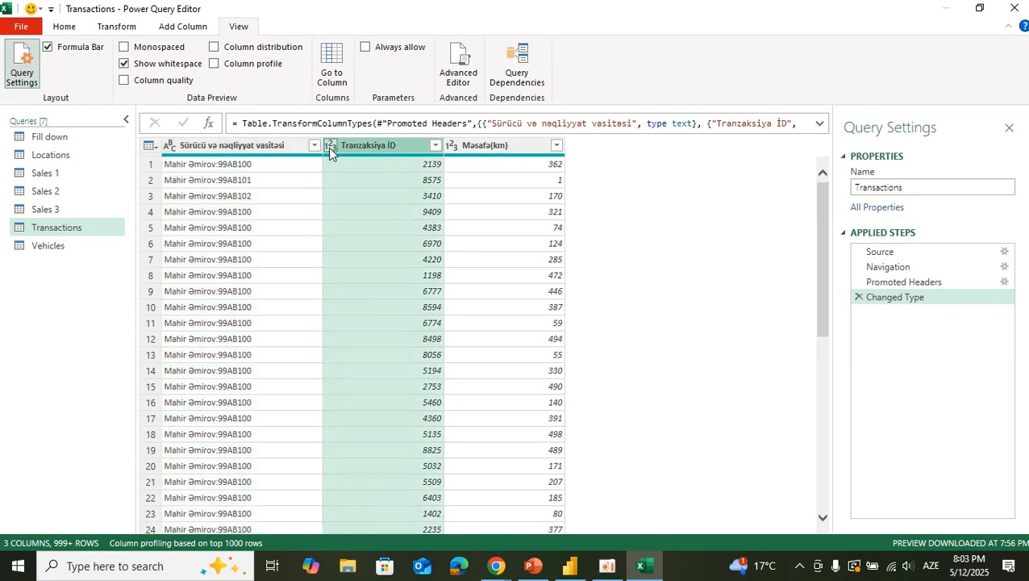
{"action": "left_click", "coordinate": [499, 147]}
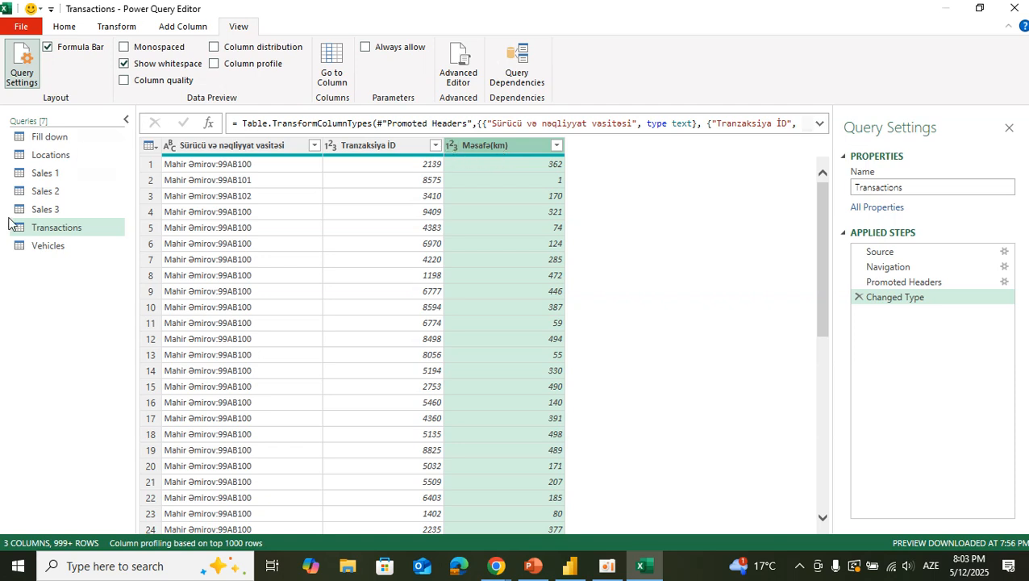
View Vehicles and Fill down, and examine the Enlik and Uzunluq values in Locations along with Enlik's data type options
{"action": "left_click", "coordinate": [60, 248]}
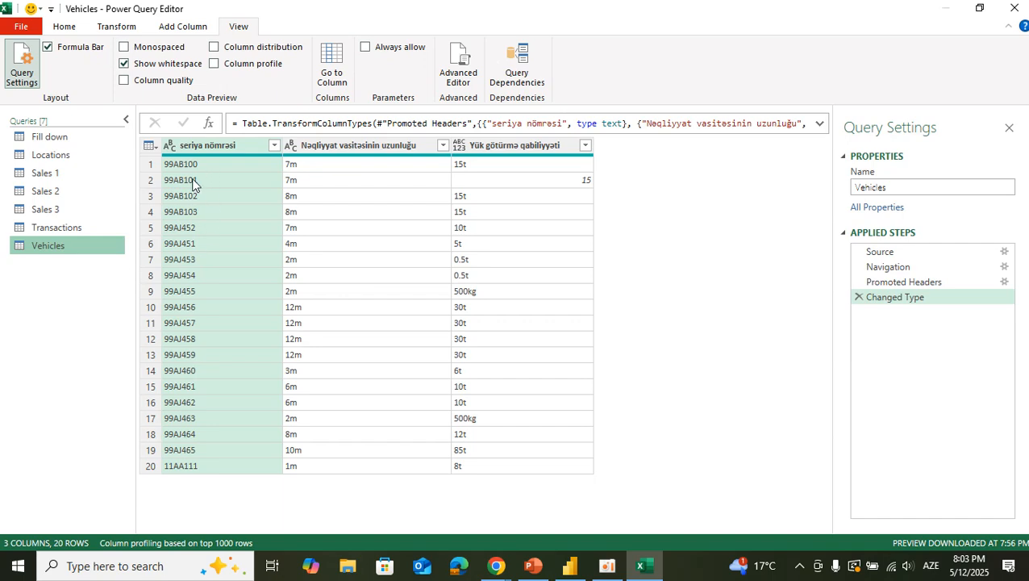
{"action": "left_click", "coordinate": [46, 139]}
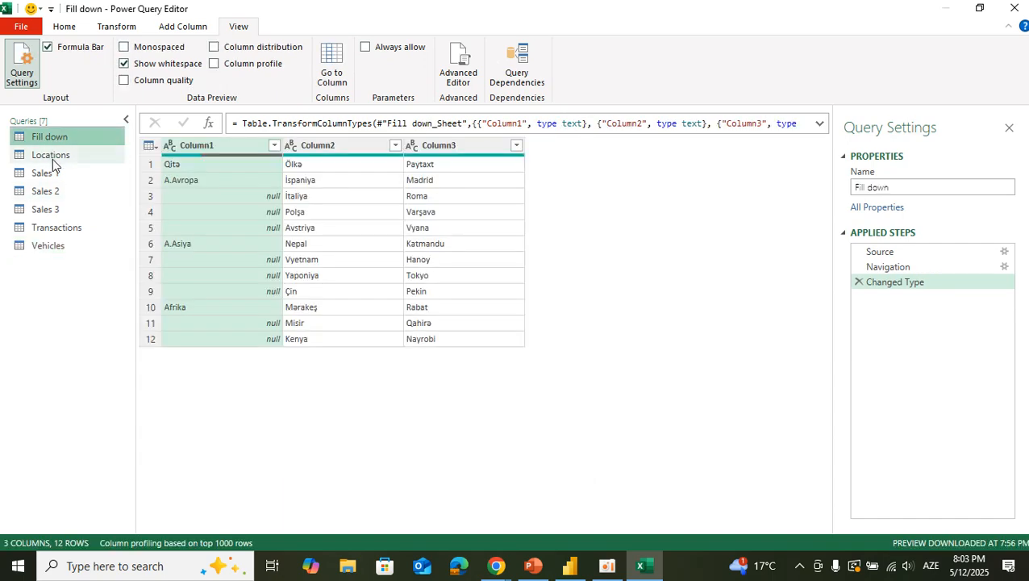
{"action": "left_click", "coordinate": [52, 157]}
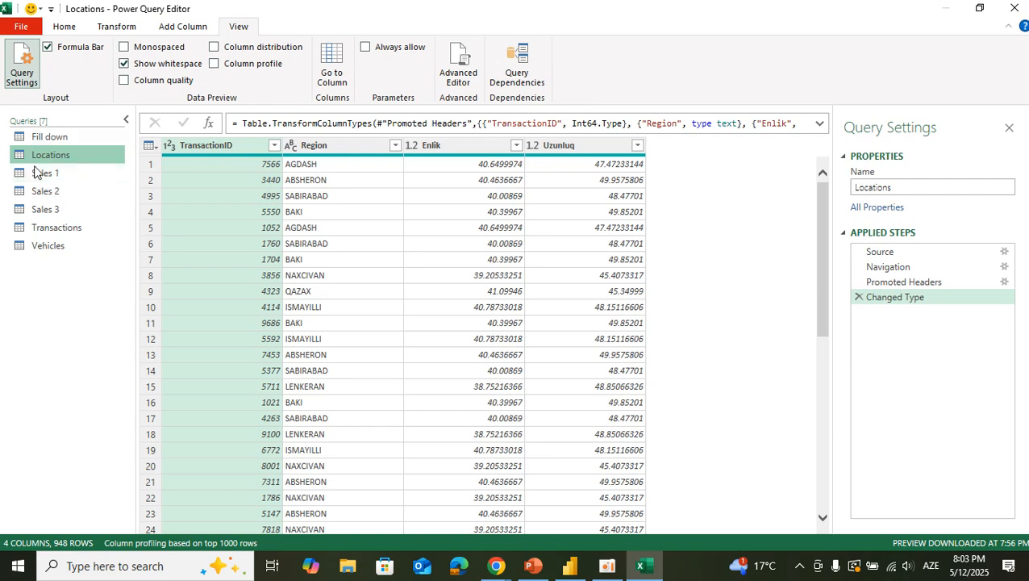
{"action": "left_click", "coordinate": [476, 180]}
{"action": "left_click", "coordinate": [601, 196]}
{"action": "left_click", "coordinate": [551, 259]}
{"action": "left_click", "coordinate": [480, 260]}
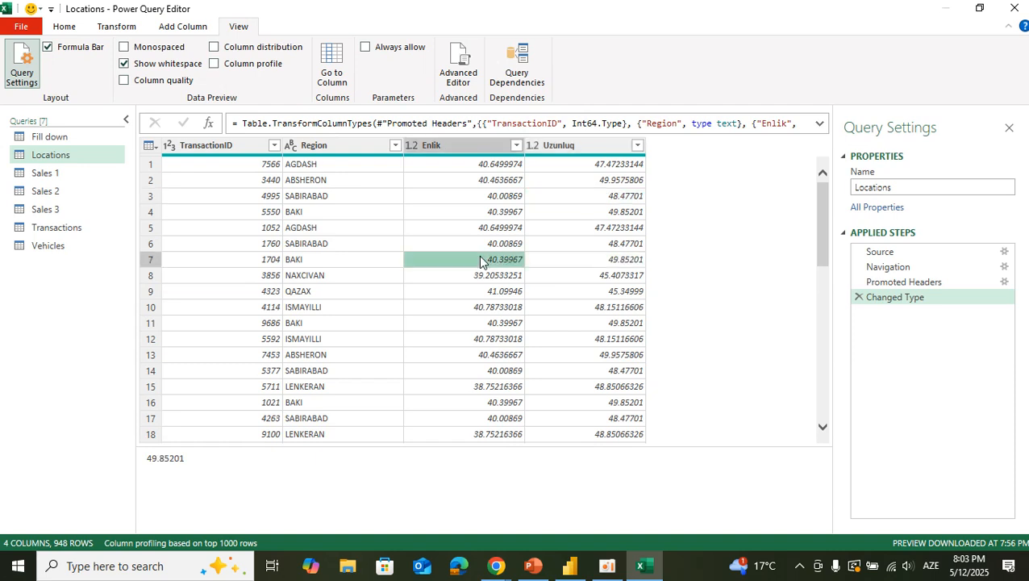
{"action": "left_click", "coordinate": [483, 211]}
{"action": "left_click", "coordinate": [483, 182]}
{"action": "left_click", "coordinate": [486, 262]}
{"action": "left_click", "coordinate": [554, 275]}
{"action": "left_click", "coordinate": [563, 324]}
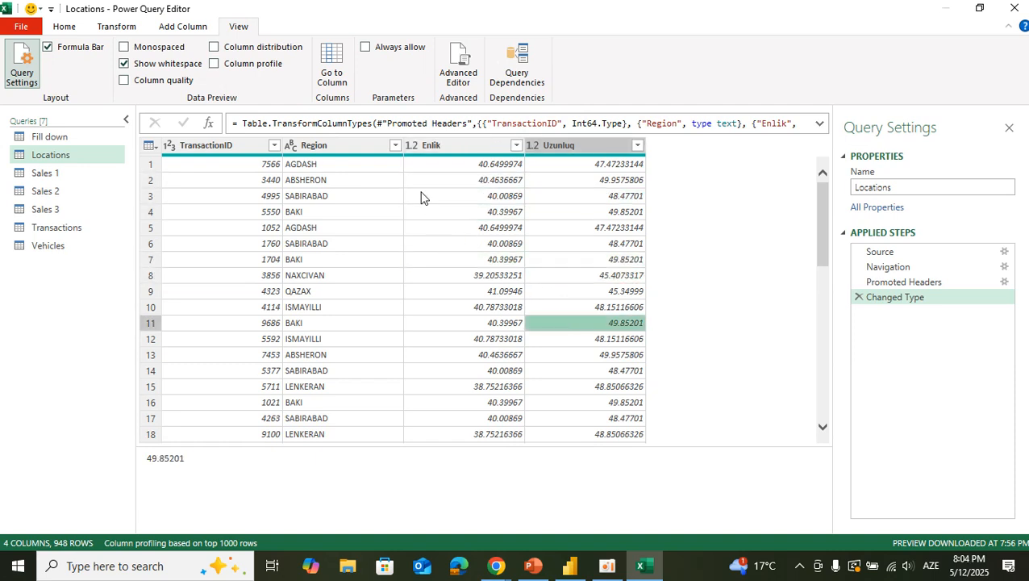
{"action": "left_click", "coordinate": [411, 149]}
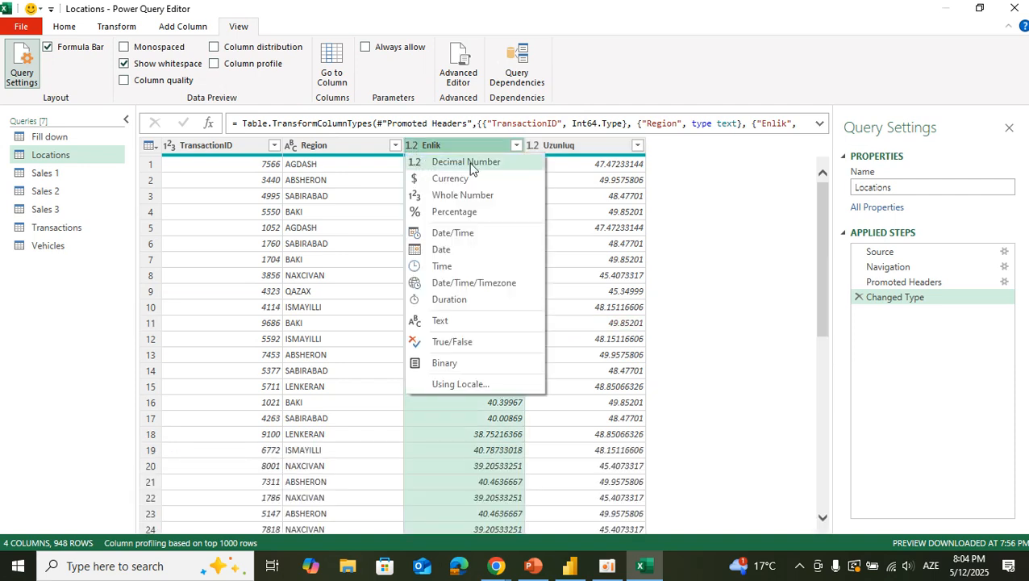
{"action": "left_click", "coordinate": [278, 228]}
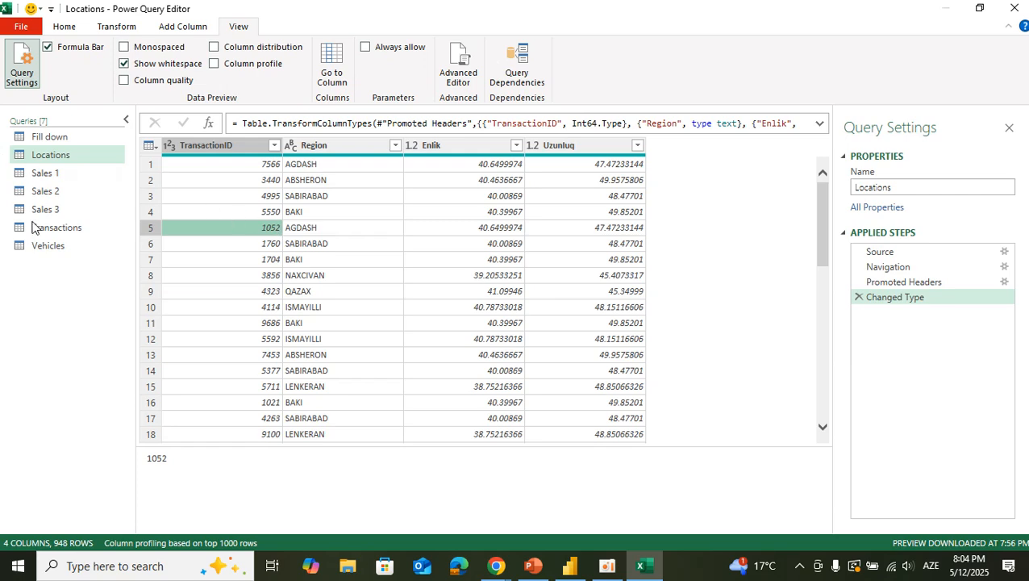
Look across all columns of the Sales 2 query, including the date-typed Tarix column
{"action": "left_click", "coordinate": [46, 190]}
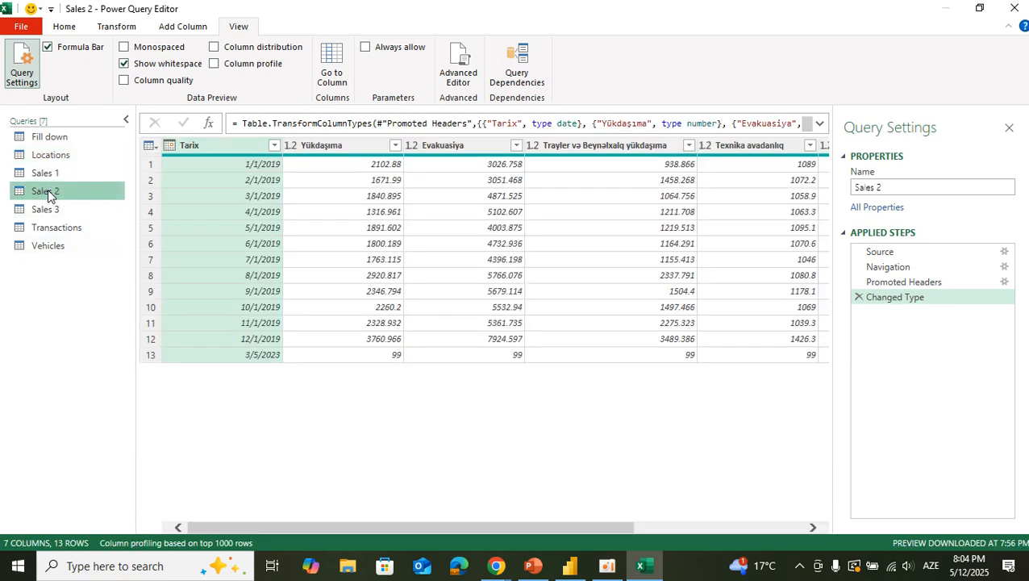
{"action": "scroll", "coordinate": [522, 244], "scroll_direction": "right", "scroll_amount": 3}
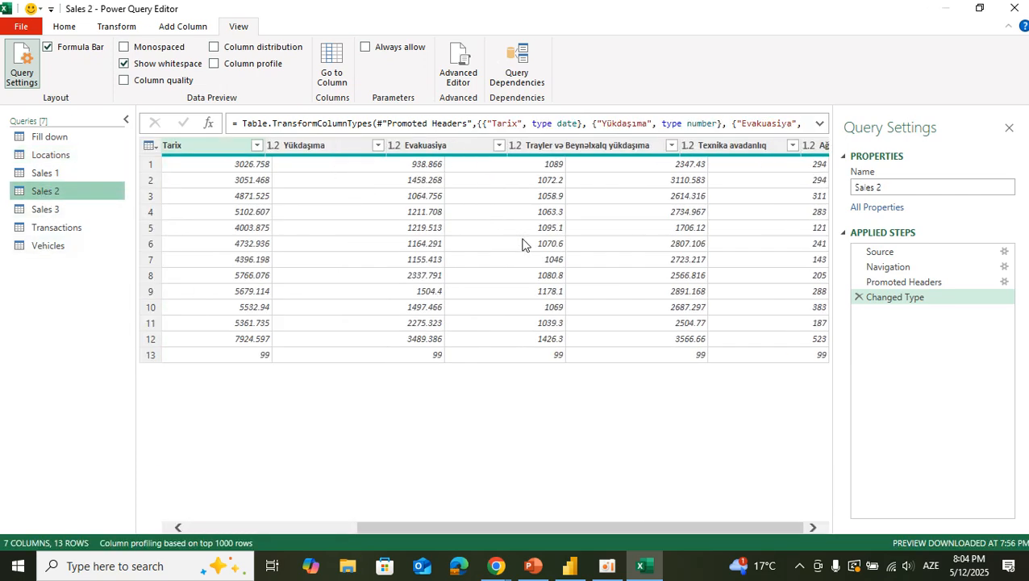
{"action": "scroll", "coordinate": [522, 244], "scroll_direction": "left", "scroll_amount": 3}
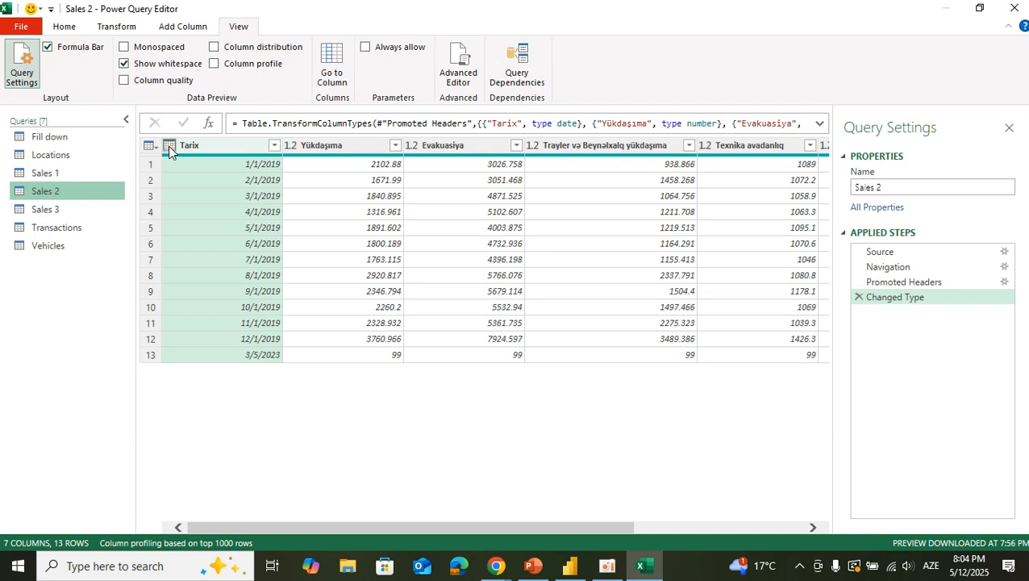
Examine the mixed values in the Yük götürmə qabiliyyəti column of Vehicles and its available data types
{"action": "left_click", "coordinate": [65, 246]}
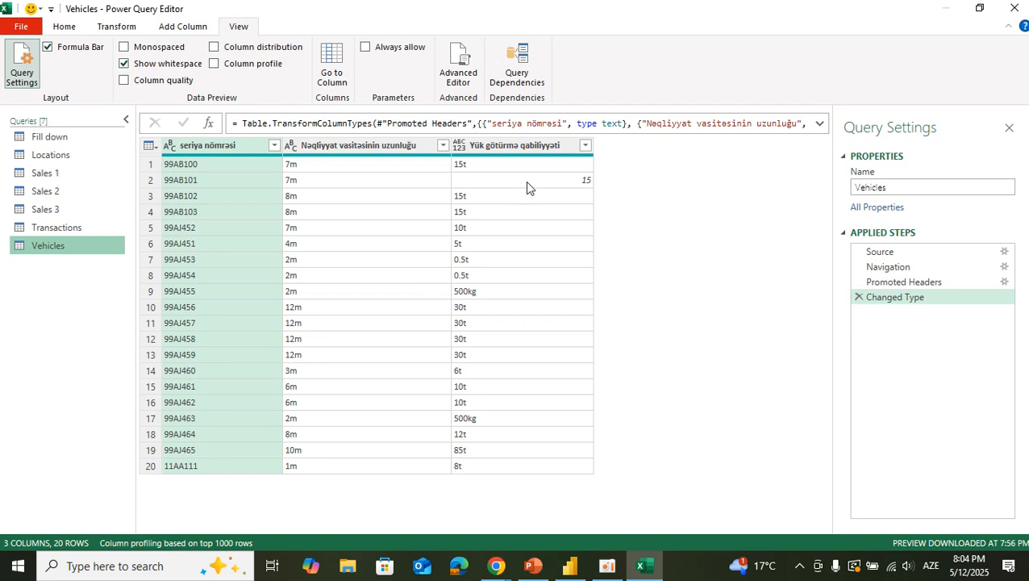
{"action": "left_click", "coordinate": [460, 165]}
{"action": "left_click", "coordinate": [468, 243]}
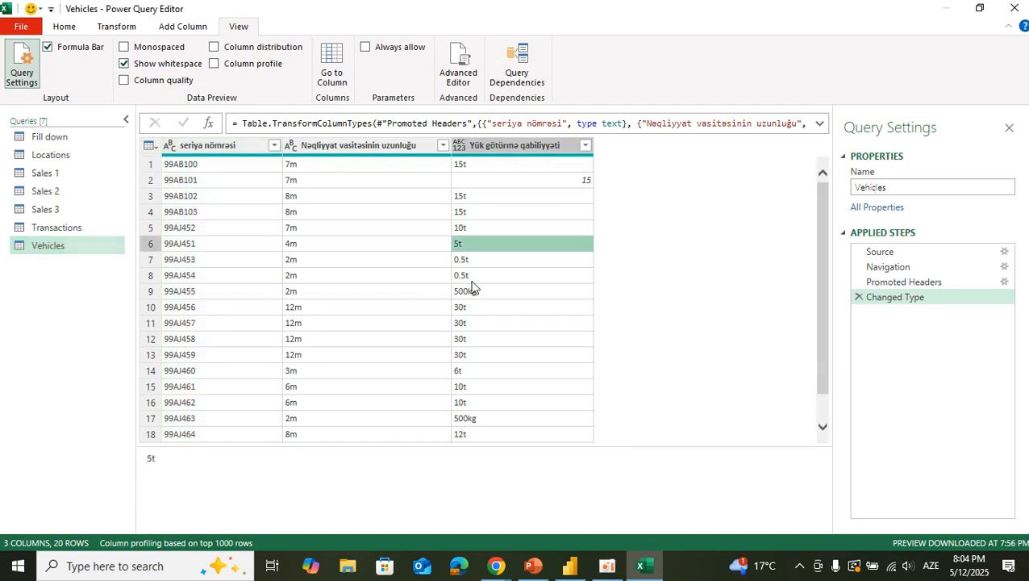
{"action": "left_click", "coordinate": [476, 323]}
{"action": "left_click", "coordinate": [575, 180]}
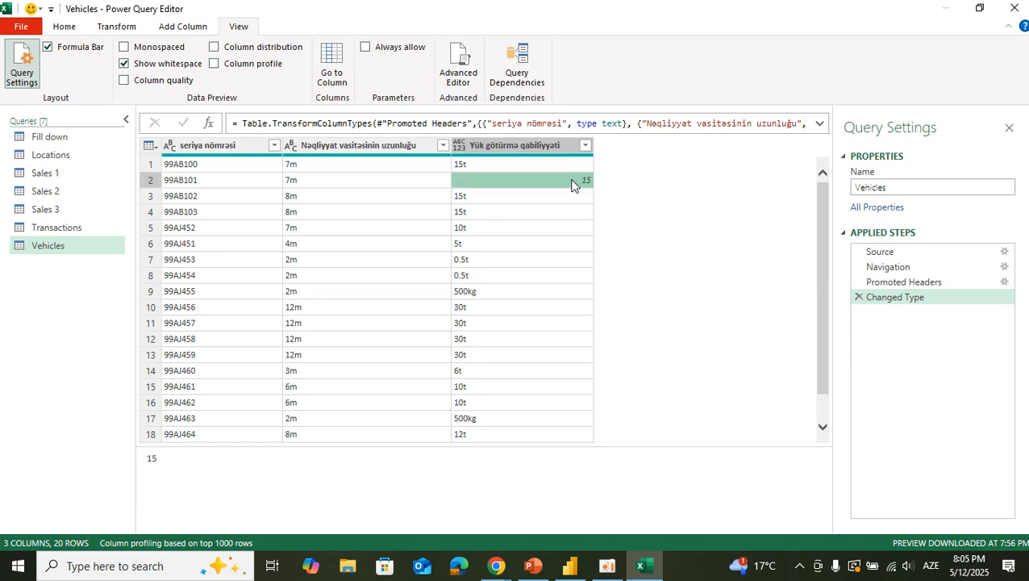
{"action": "left_click", "coordinate": [459, 148]}
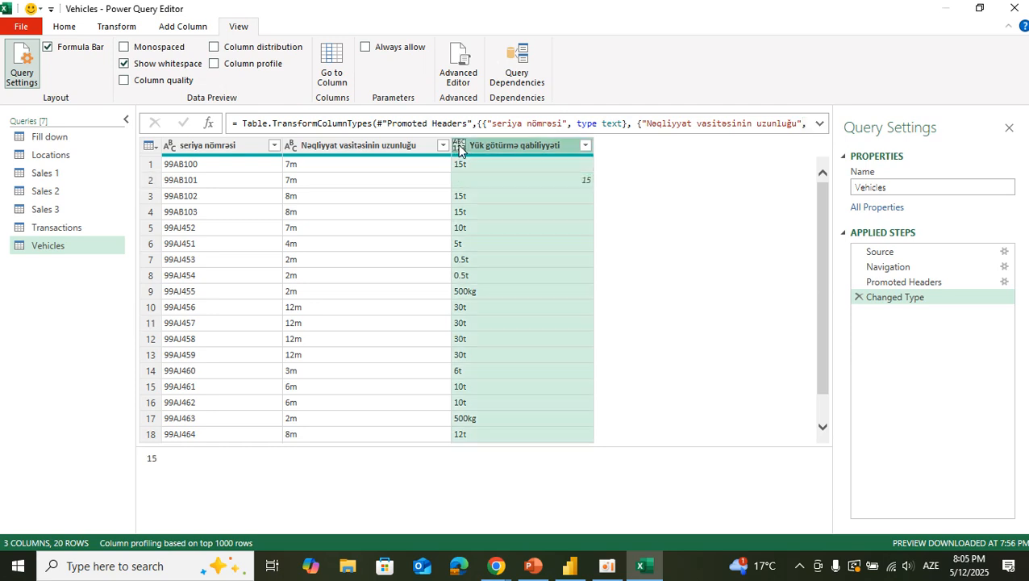
{"action": "left_click", "coordinate": [396, 195]}
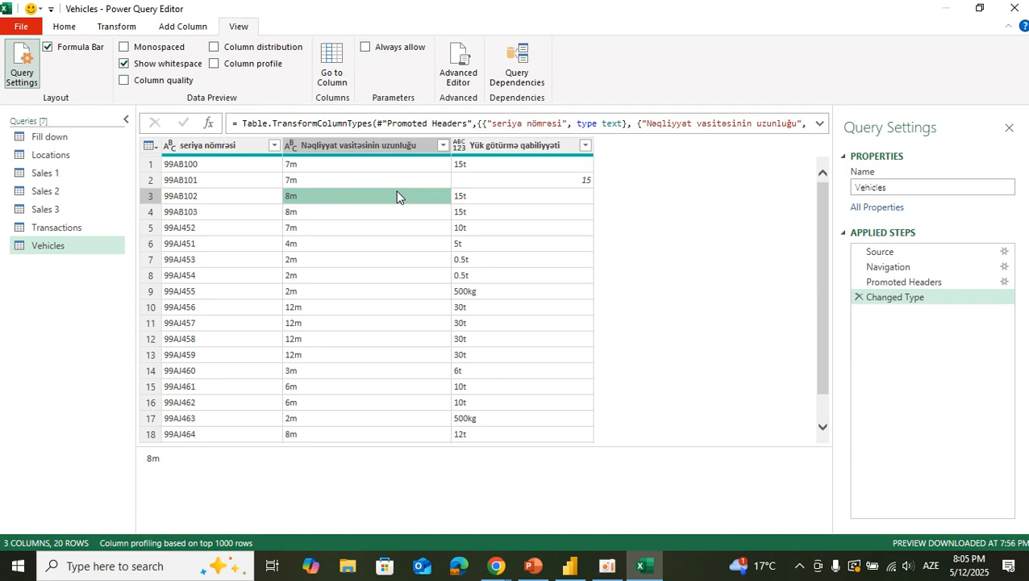
{"action": "left_click", "coordinate": [458, 148]}
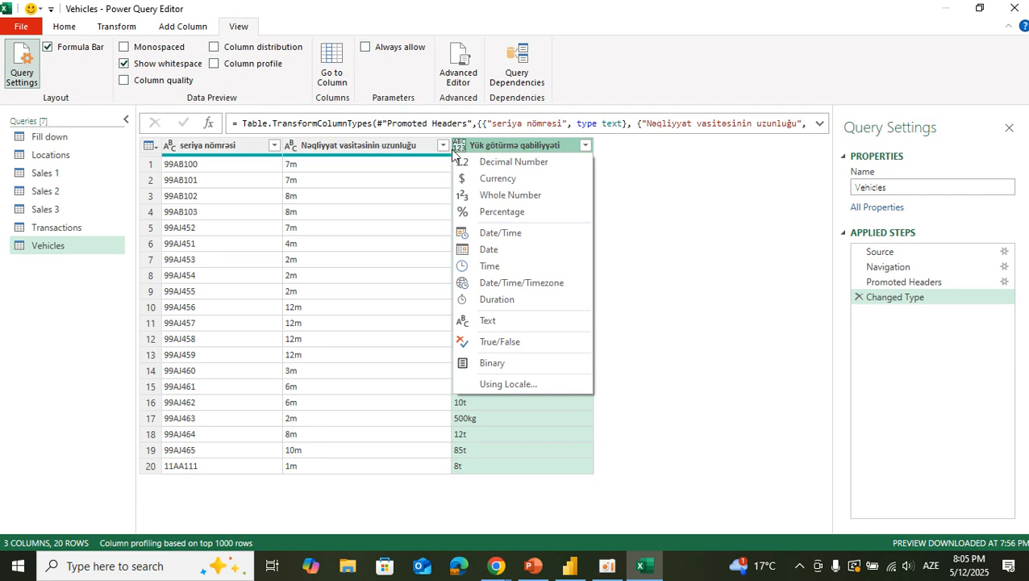
{"action": "left_click", "coordinate": [344, 210]}
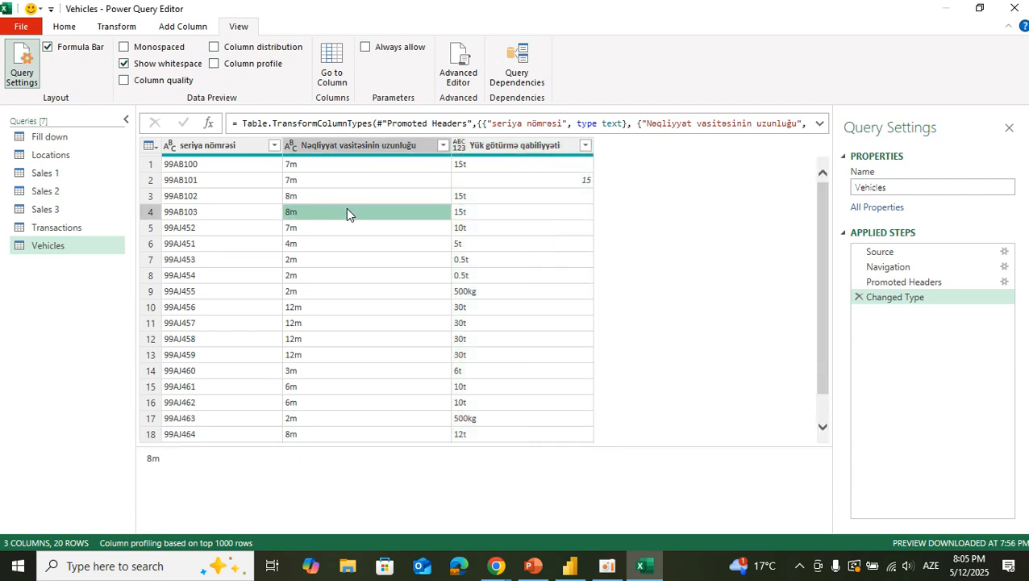
Change the data type of the Yük götürmə qabiliyyəti column in Vehicles to Text
{"action": "left_click", "coordinate": [485, 294]}
{"action": "left_click", "coordinate": [482, 241]}
{"action": "left_click", "coordinate": [480, 212]}
{"action": "left_click", "coordinate": [474, 232]}
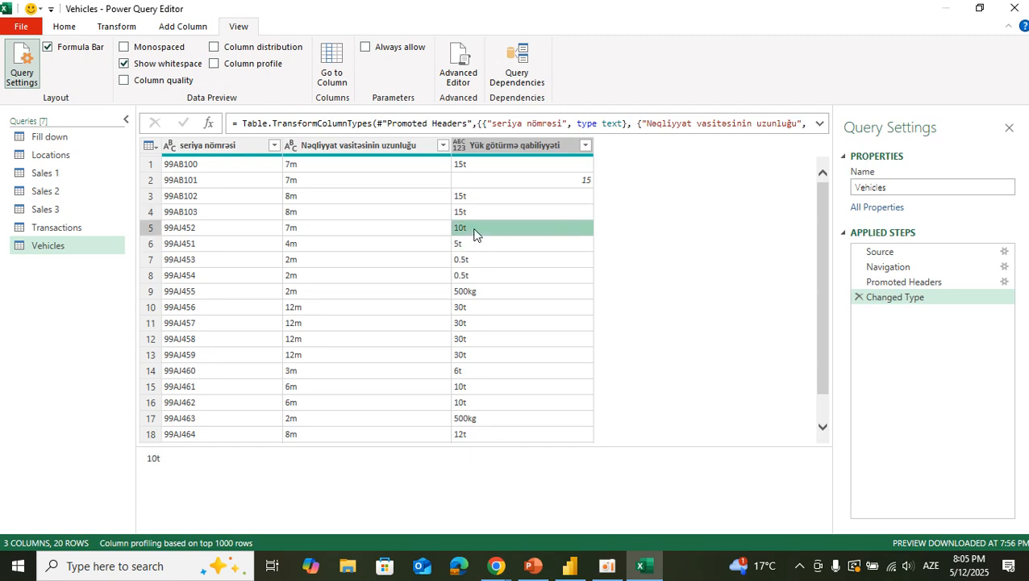
{"action": "left_click", "coordinate": [459, 148]}
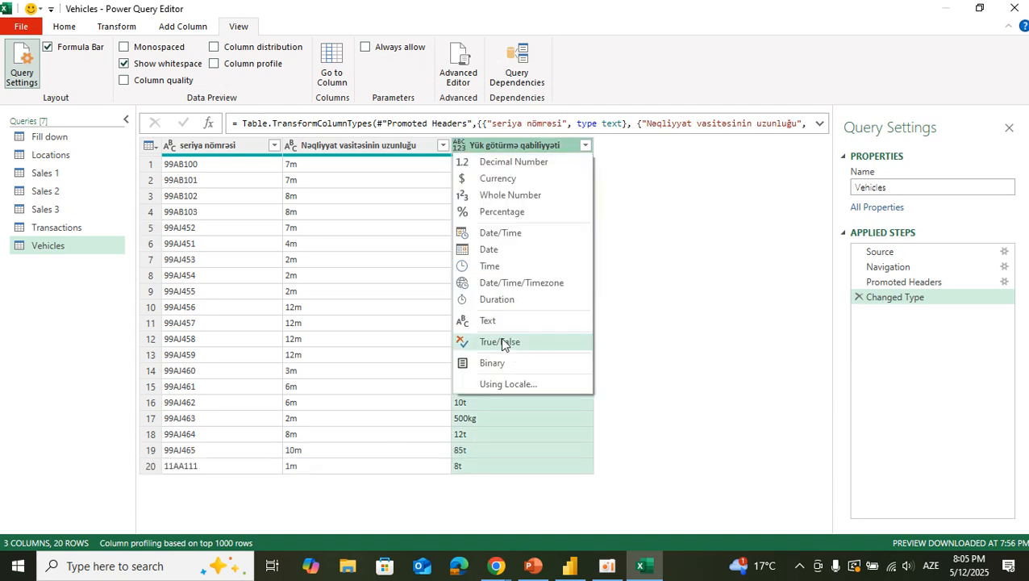
{"action": "left_click", "coordinate": [490, 323]}
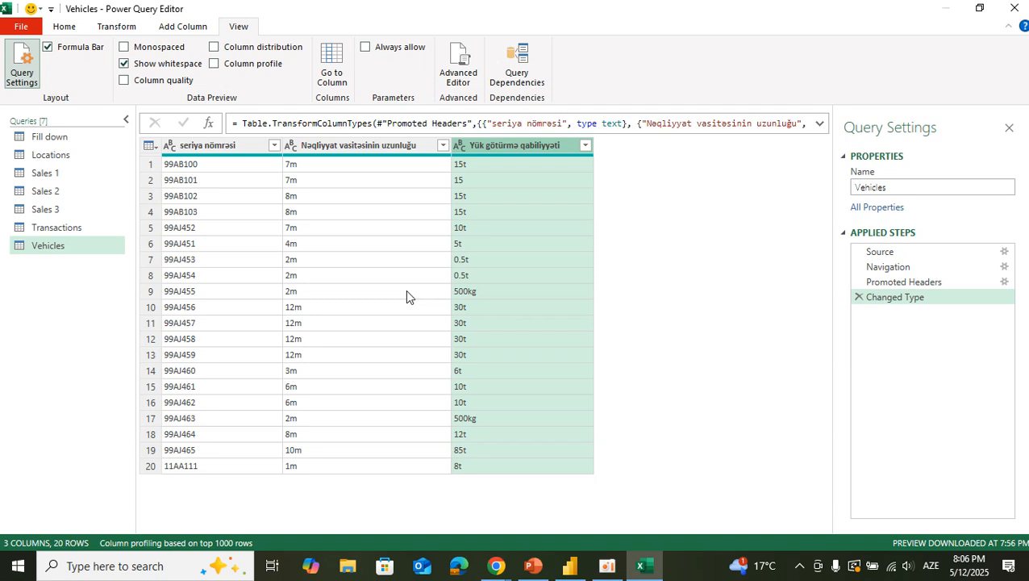
{"action": "left_click", "coordinate": [608, 565]}
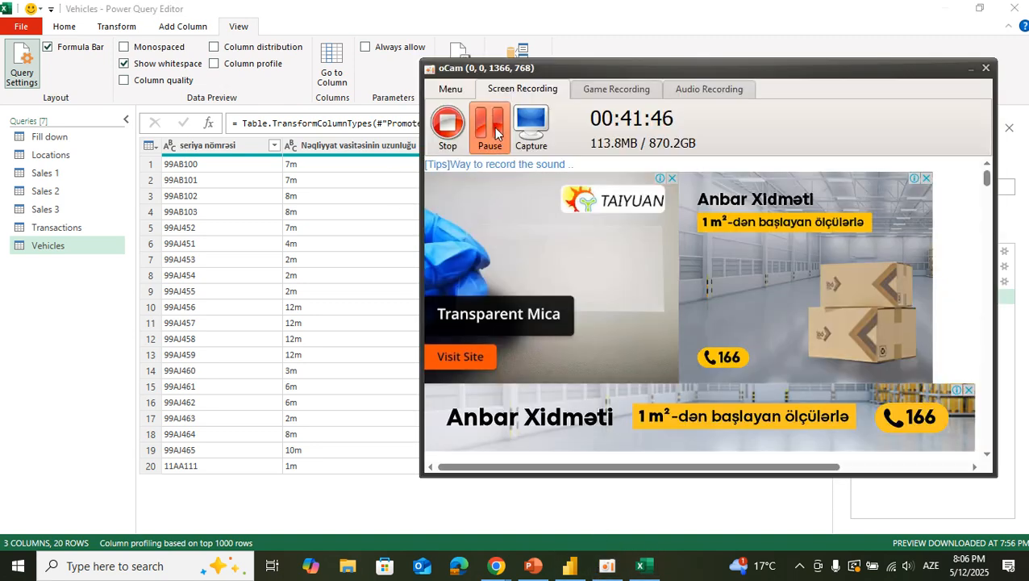
{"action": "left_click", "coordinate": [489, 125]}
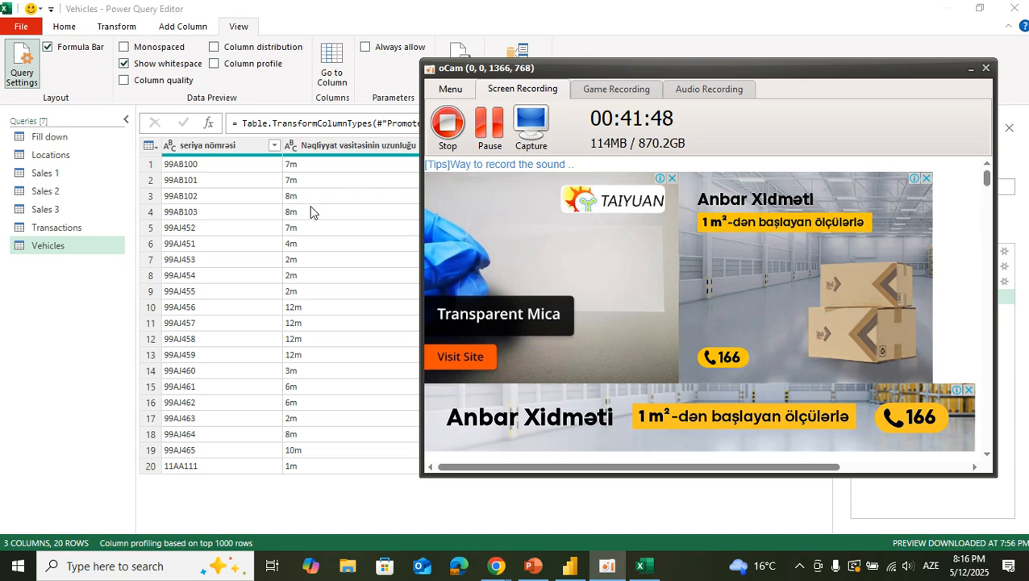
{"action": "left_click", "coordinate": [311, 210]}
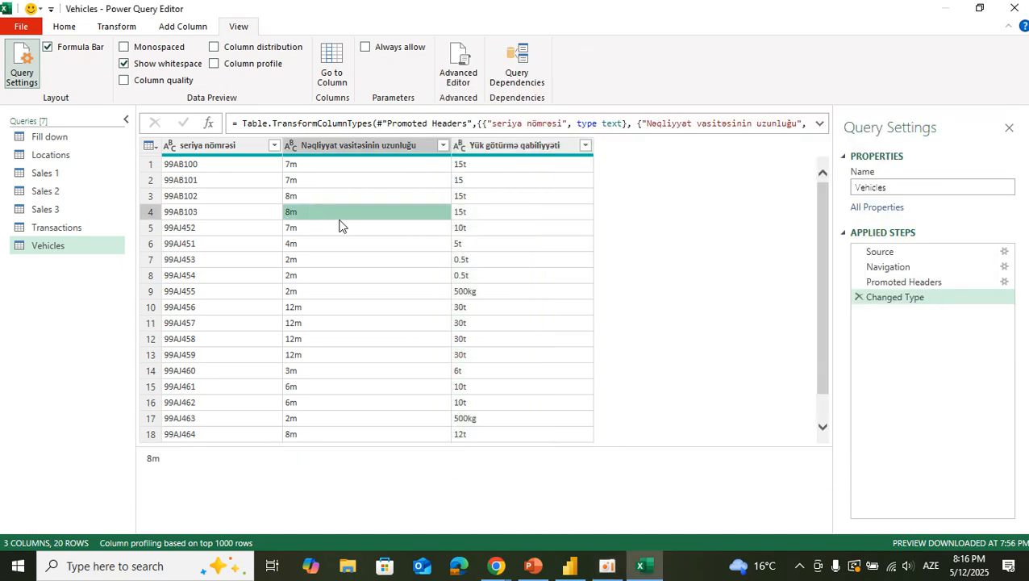
{"action": "left_click", "coordinate": [388, 275]}
{"action": "left_click", "coordinate": [396, 324]}
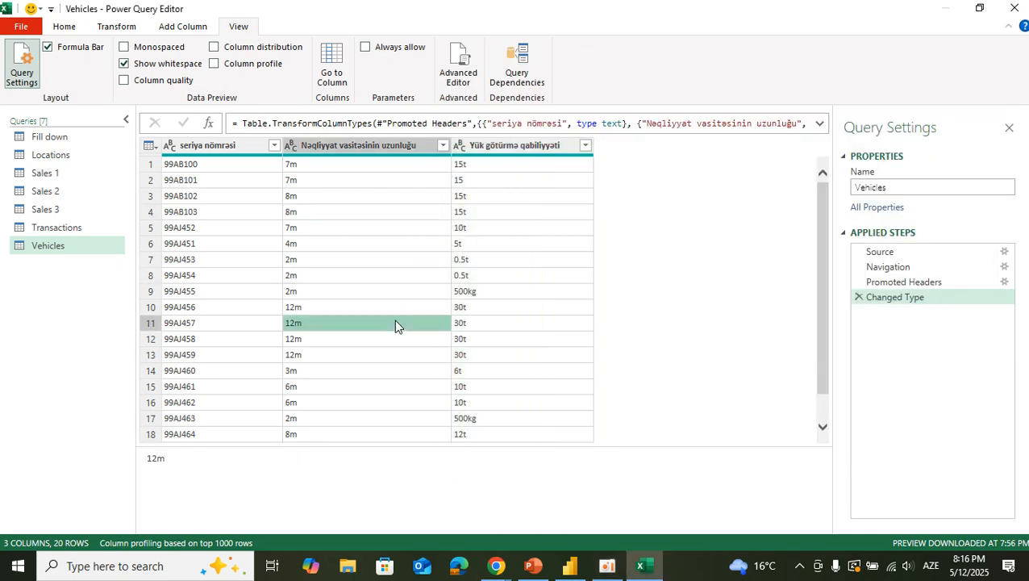
{"action": "left_click", "coordinate": [395, 292]}
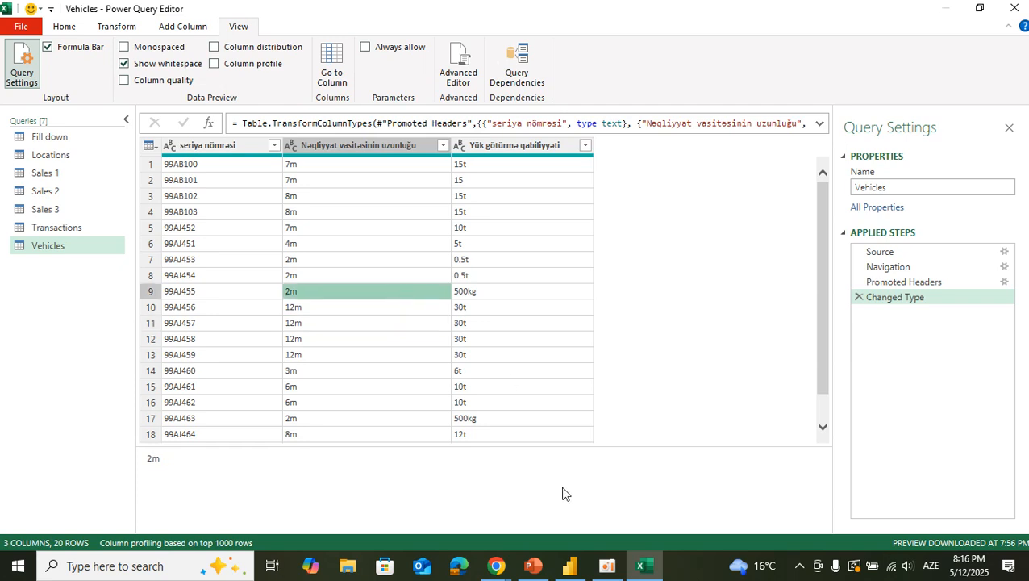
Switch to PowerPoint and highlight the "Applied steps" bullet on the Power Query slide in yellow
{"action": "left_click", "coordinate": [534, 566]}
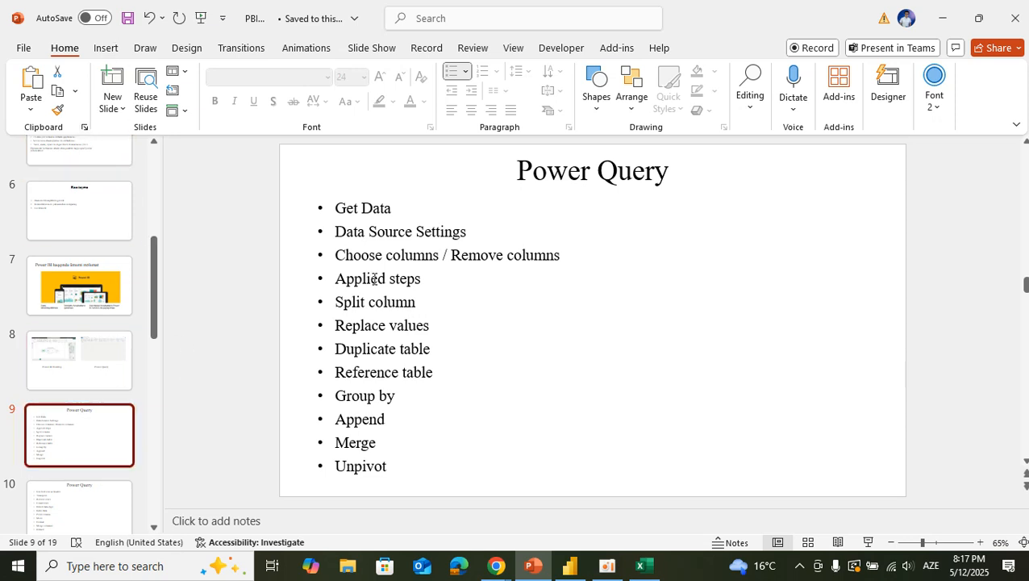
{"action": "triple_click", "coordinate": [373, 279]}
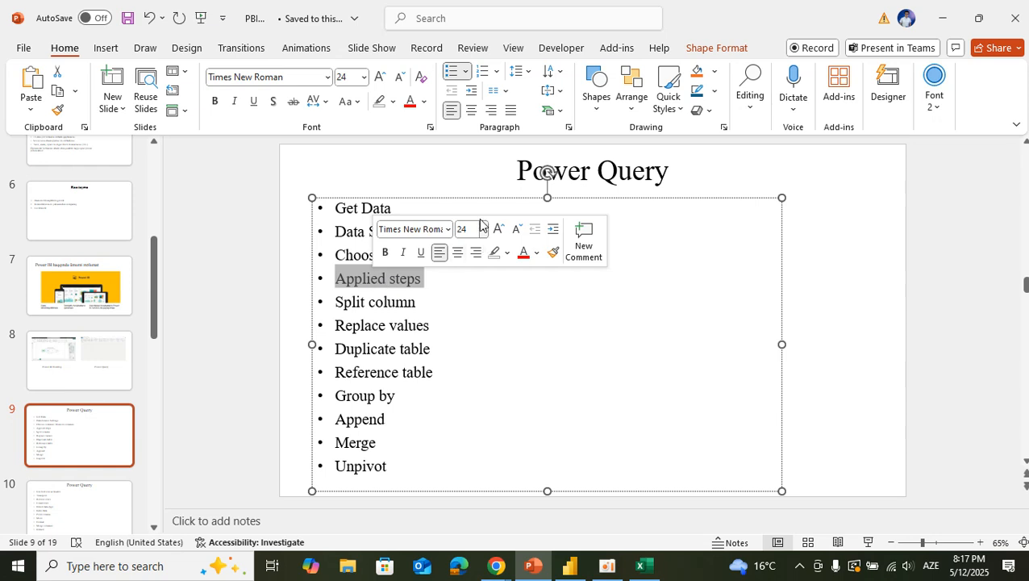
{"action": "left_click", "coordinate": [393, 103]}
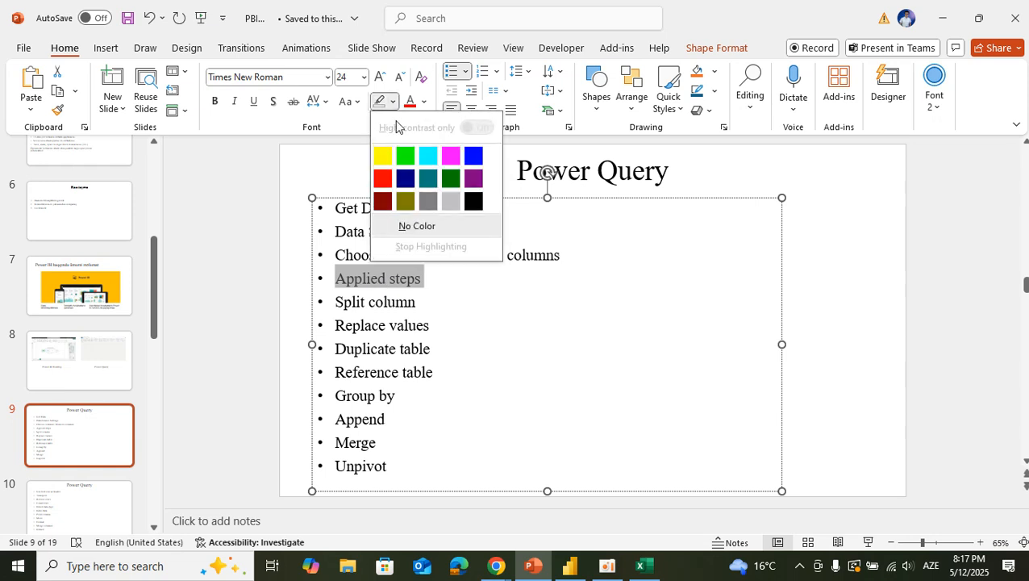
{"action": "left_click", "coordinate": [384, 161]}
Return to the Power Query Editor and examine the data types available for the Yük götürmə qabiliyyəti column in Vehicles
{"action": "left_click", "coordinate": [569, 567]}
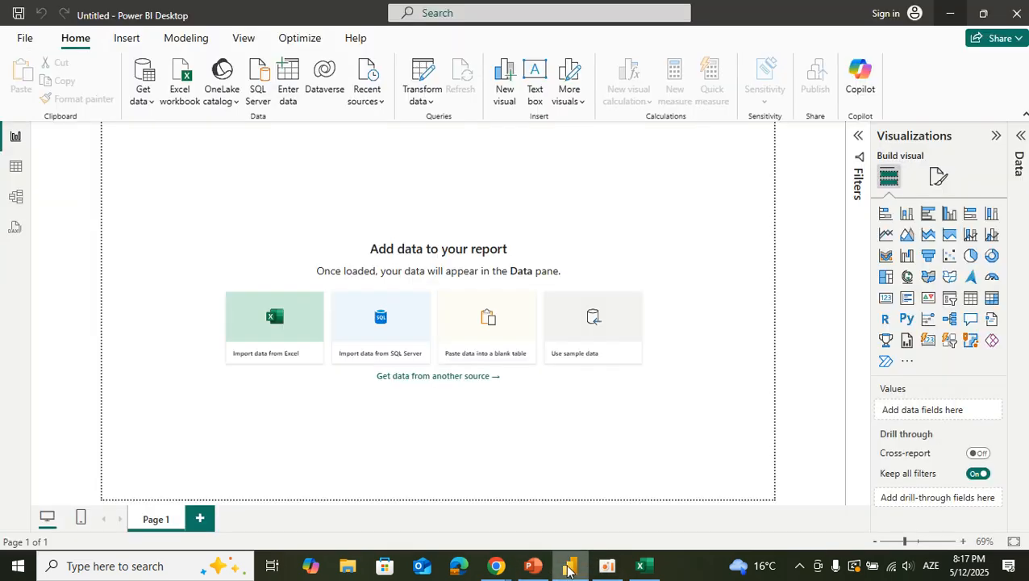
{"action": "left_click", "coordinate": [644, 567]}
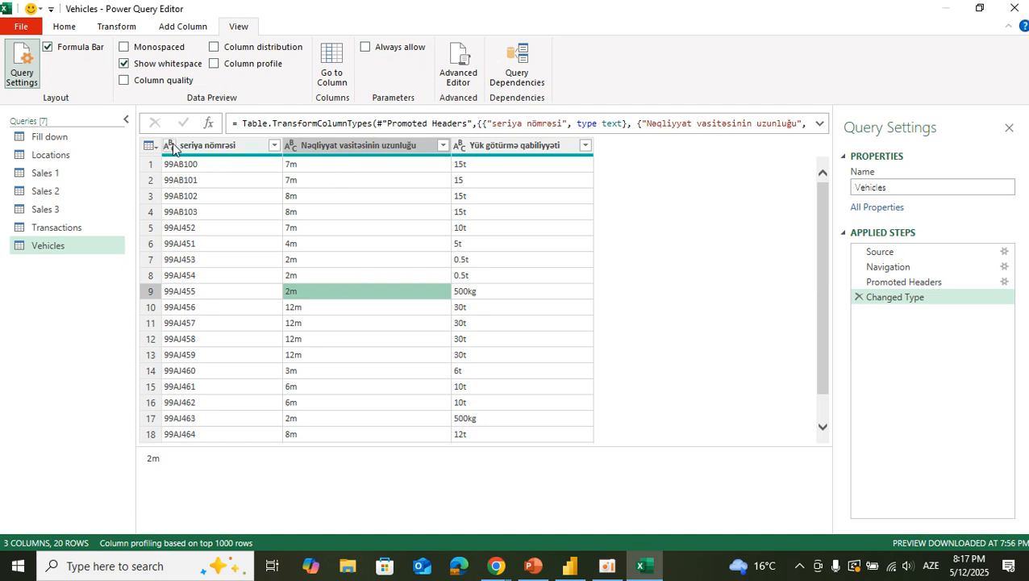
{"action": "left_click", "coordinate": [459, 149]}
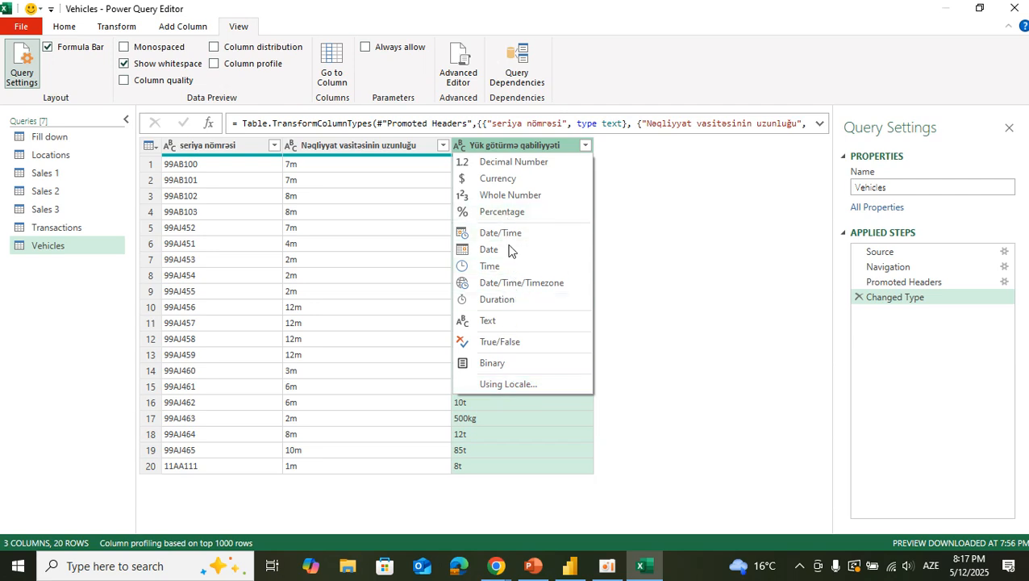
{"action": "left_click", "coordinate": [378, 275]}
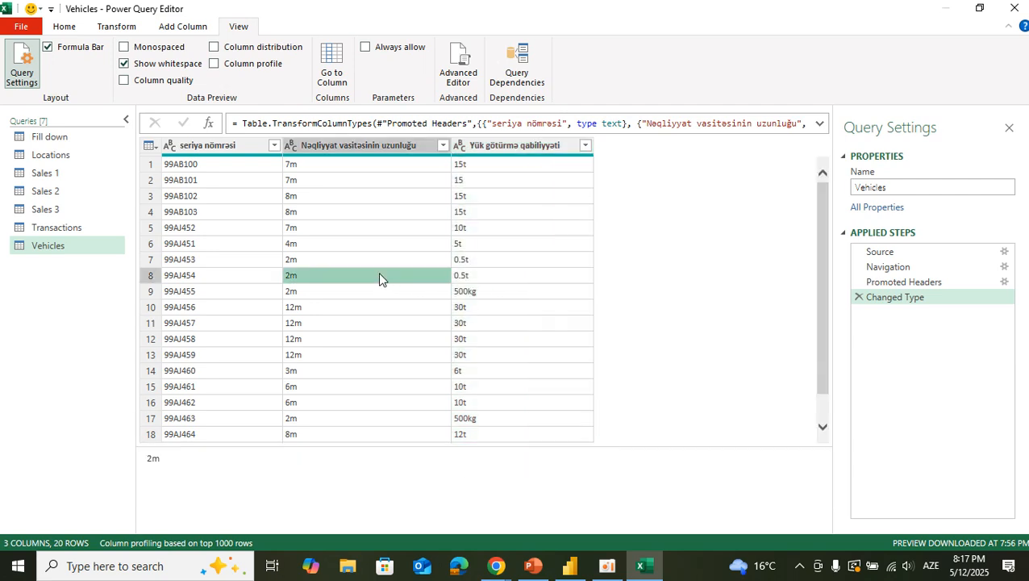
Try converting the Tarix column of Sales 1 to Whole Number as a separate applied step, and delete that step again
{"action": "left_click", "coordinate": [62, 173]}
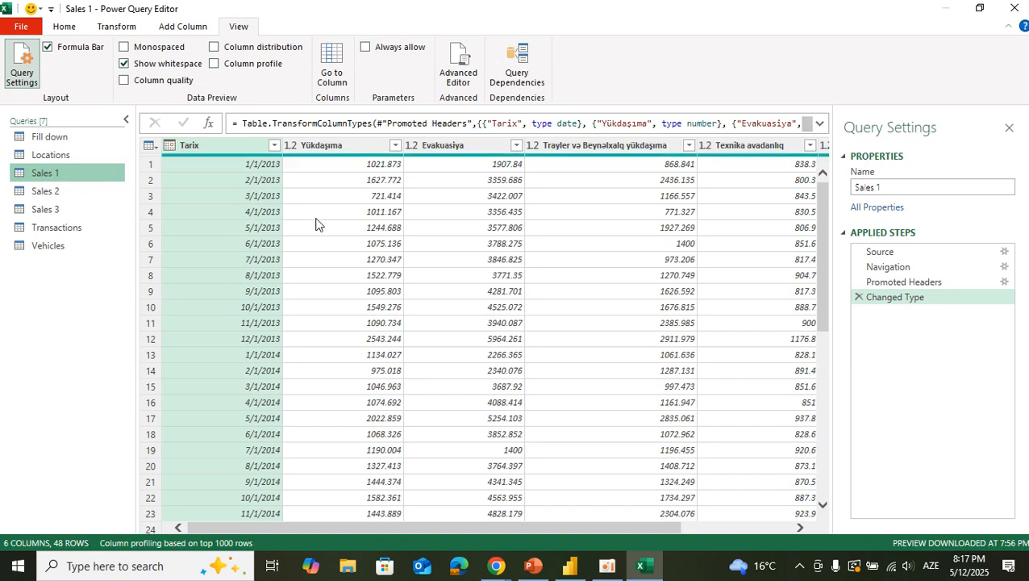
{"action": "left_click", "coordinate": [169, 145]}
{"action": "left_click", "coordinate": [218, 196]}
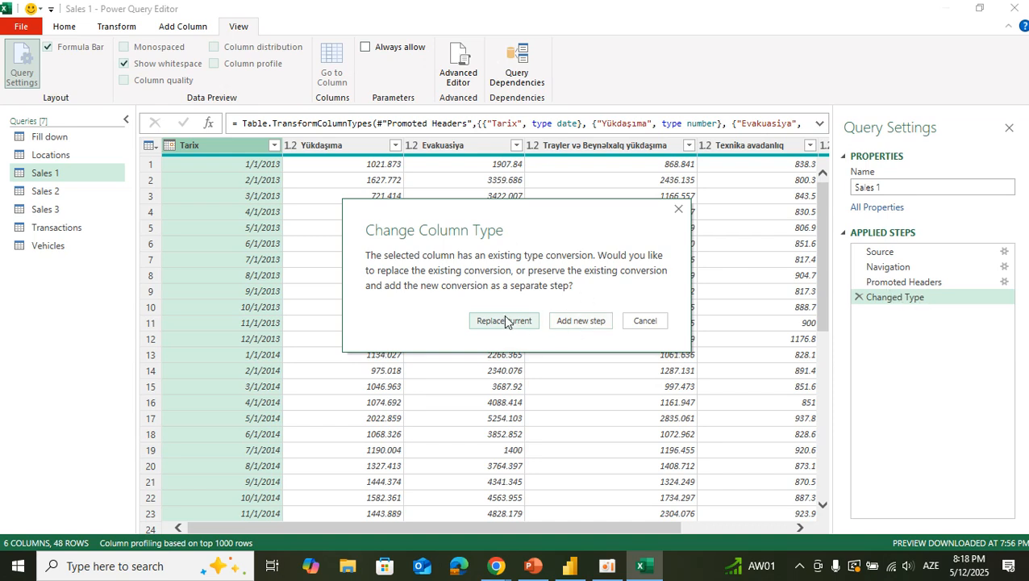
{"action": "left_click", "coordinate": [582, 322]}
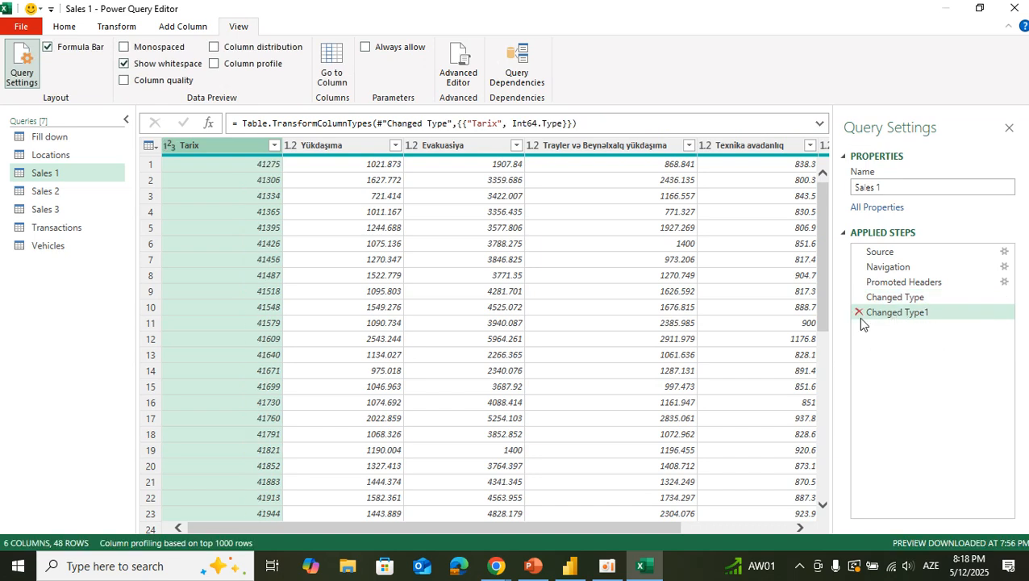
{"action": "left_click", "coordinate": [859, 313]}
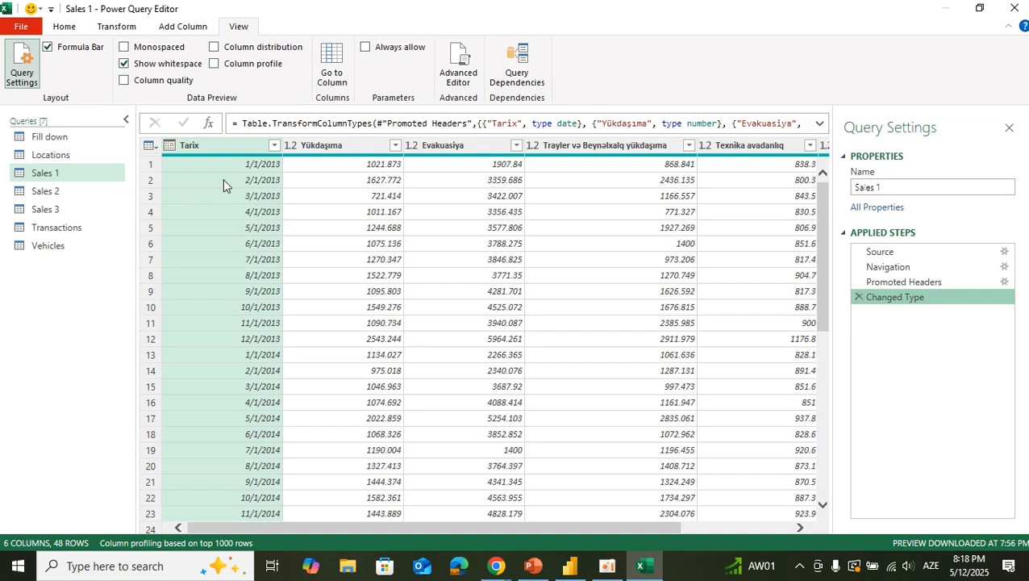
Change the Tarix column of Sales 1 to Whole Number, replacing the current type conversion
{"action": "left_click", "coordinate": [170, 145]}
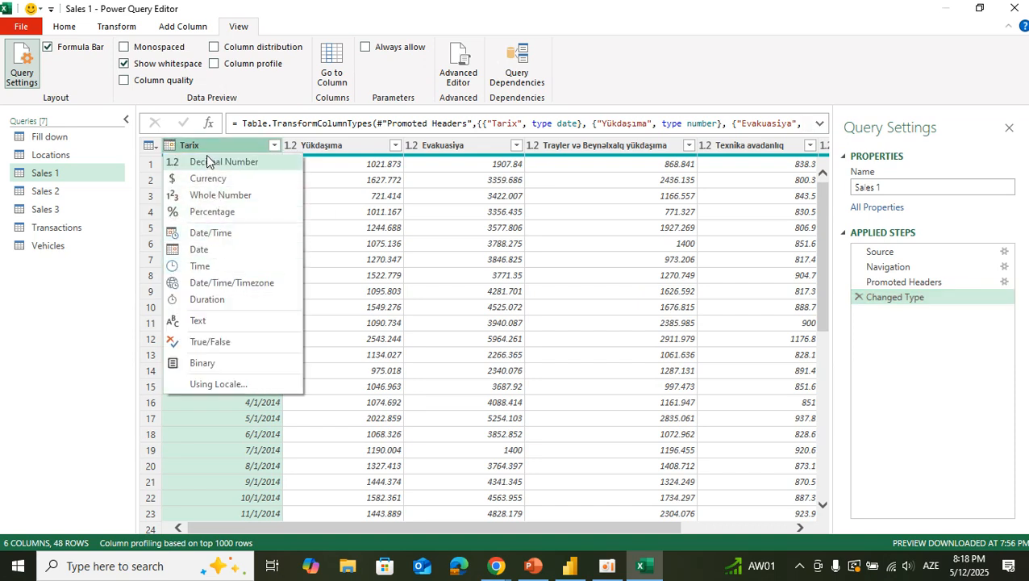
{"action": "left_click", "coordinate": [211, 194]}
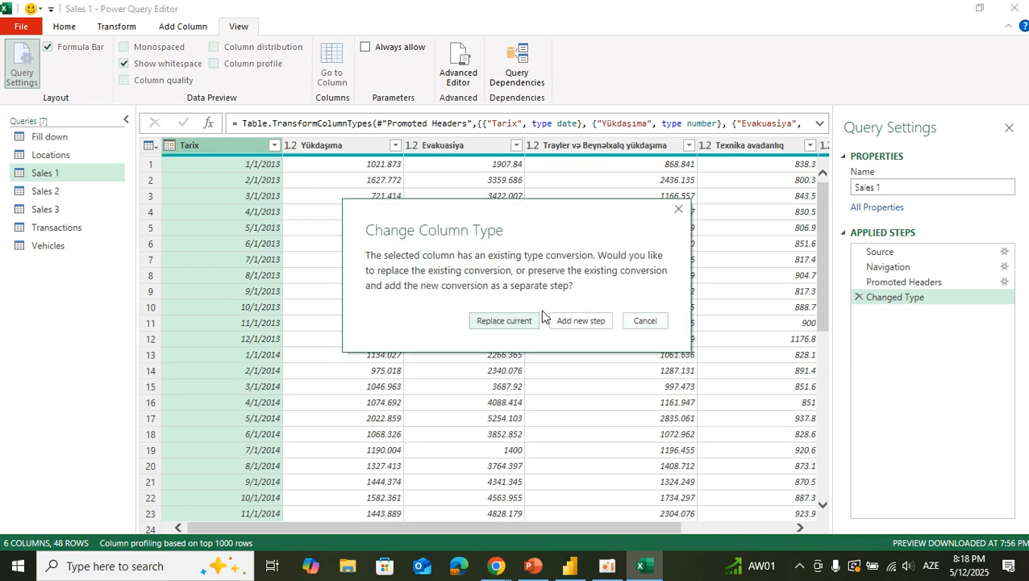
{"action": "left_click", "coordinate": [514, 322]}
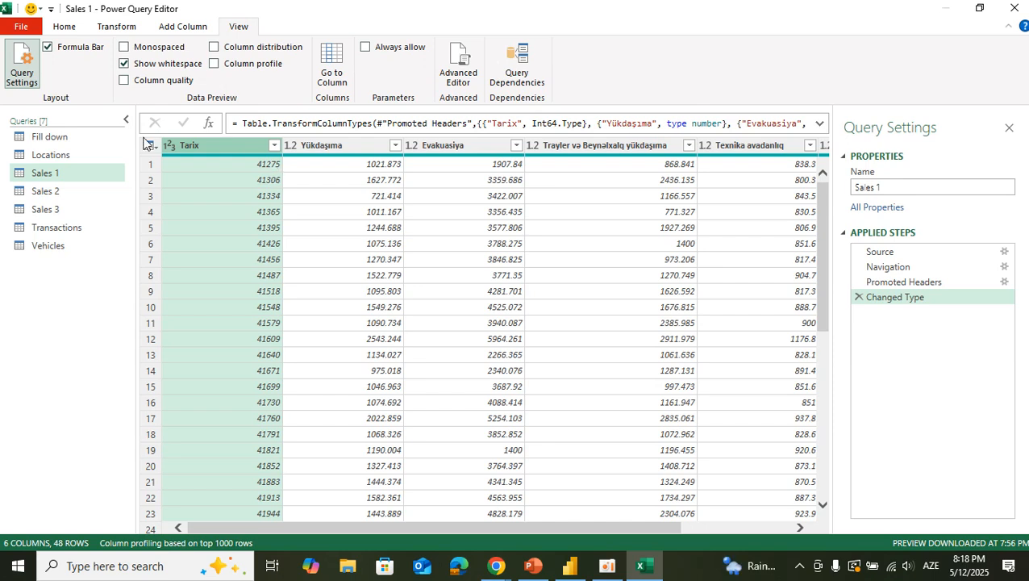
Set the Tarix column's data type back to Date, replacing the current type conversion
{"action": "left_click", "coordinate": [169, 150]}
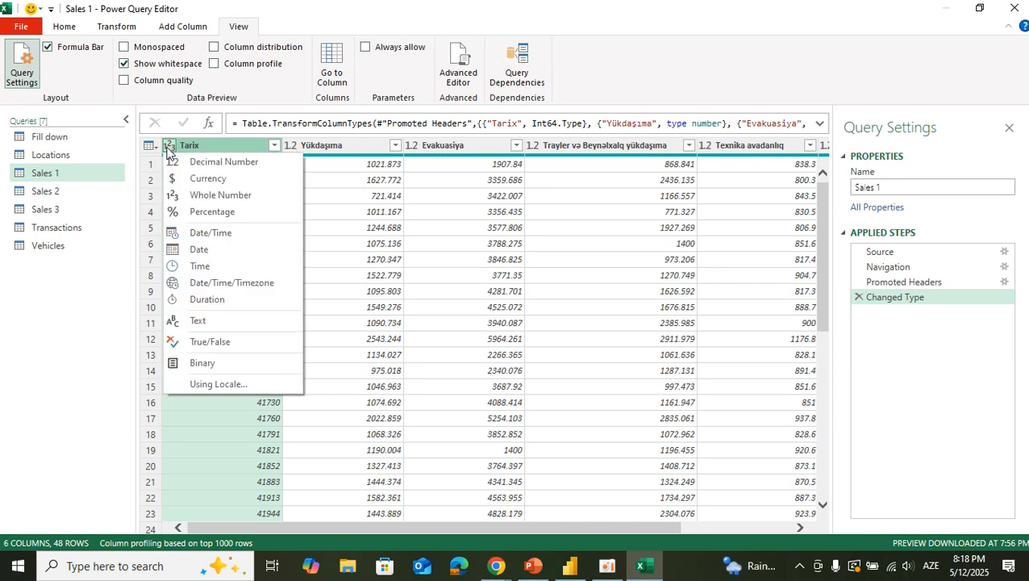
{"action": "left_click", "coordinate": [203, 255]}
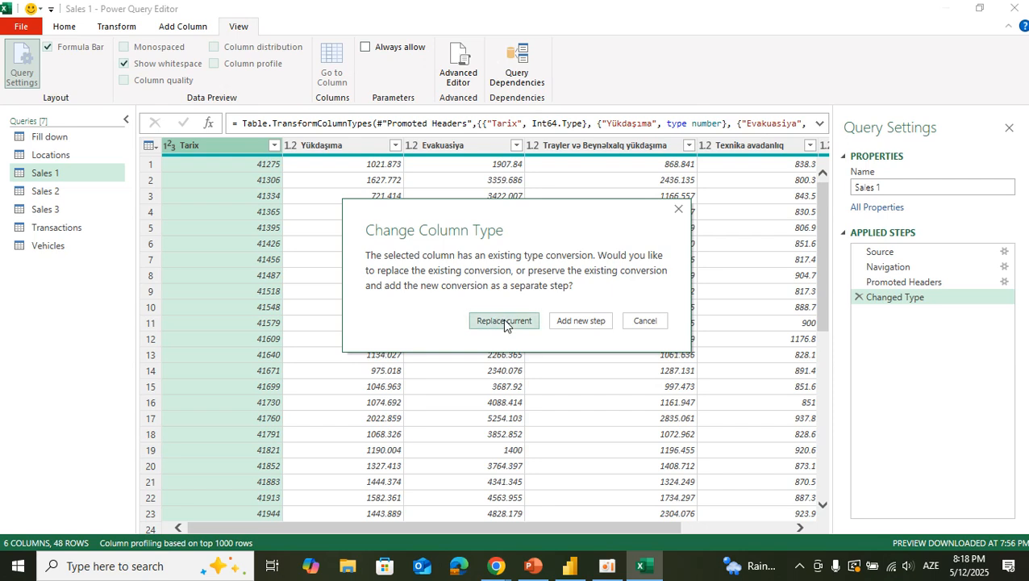
{"action": "left_click", "coordinate": [504, 323]}
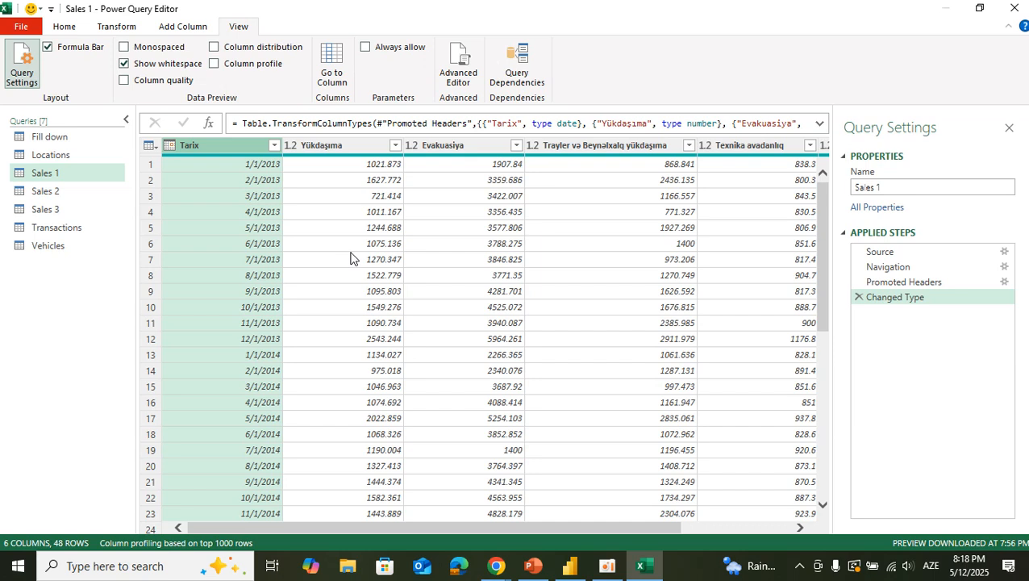
Try removing the Ağır tonnajlı yükdaşıma column from Sales 1, and delete the resulting applied step
{"action": "scroll", "coordinate": [513, 280], "scroll_direction": "right", "scroll_amount": 3}
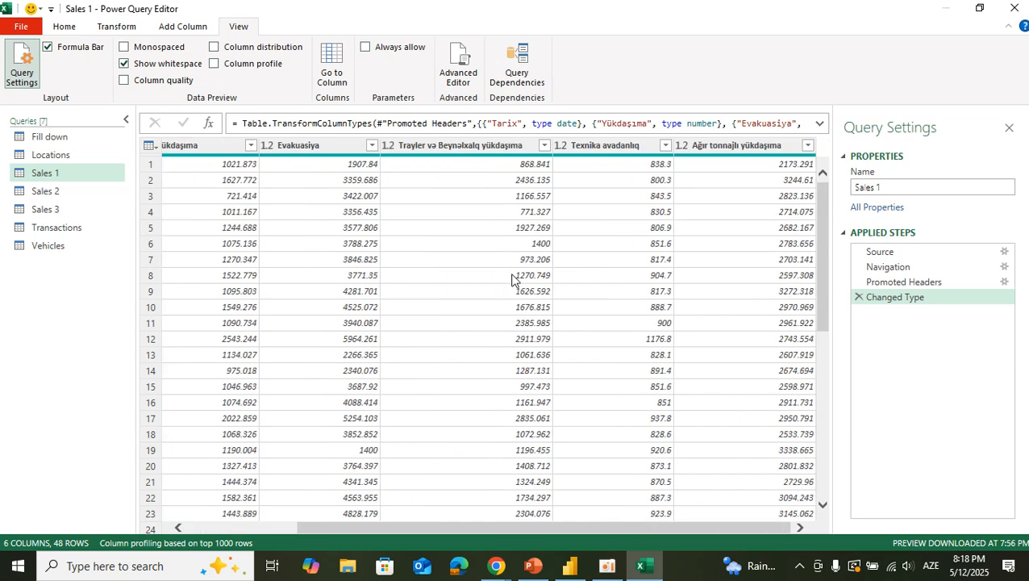
{"action": "right_click", "coordinate": [750, 150]}
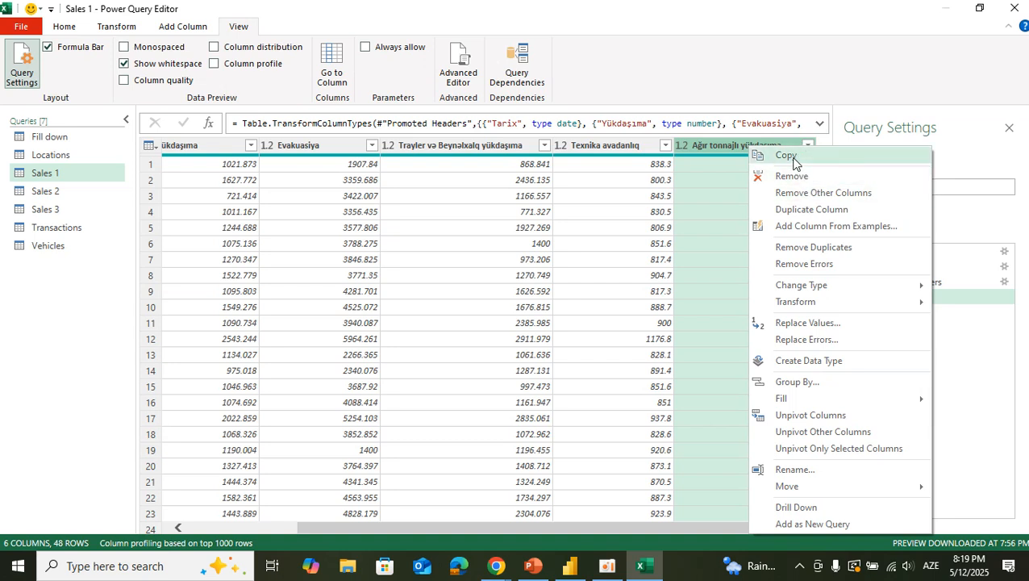
{"action": "left_click", "coordinate": [794, 177]}
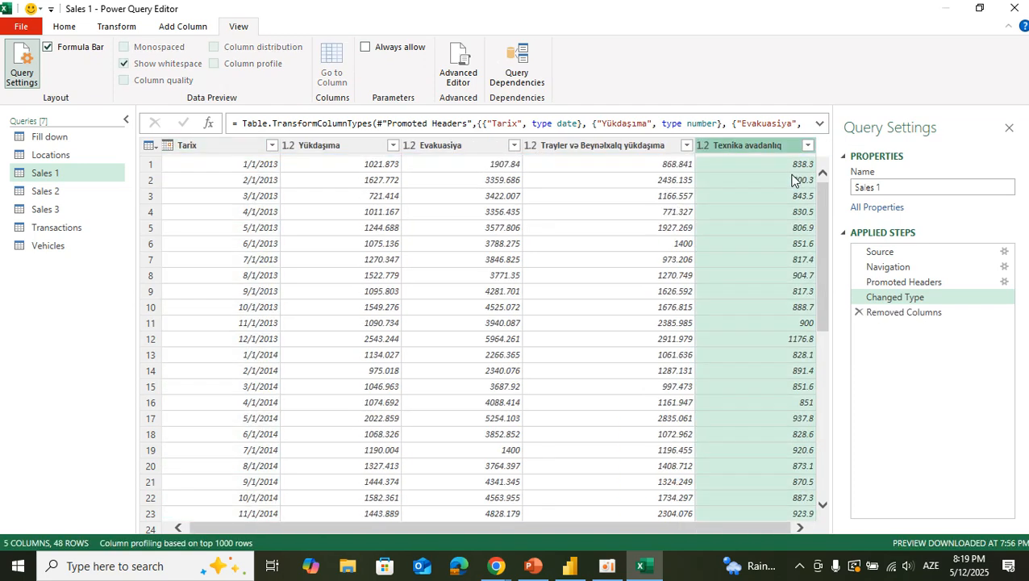
{"action": "left_click", "coordinate": [859, 313]}
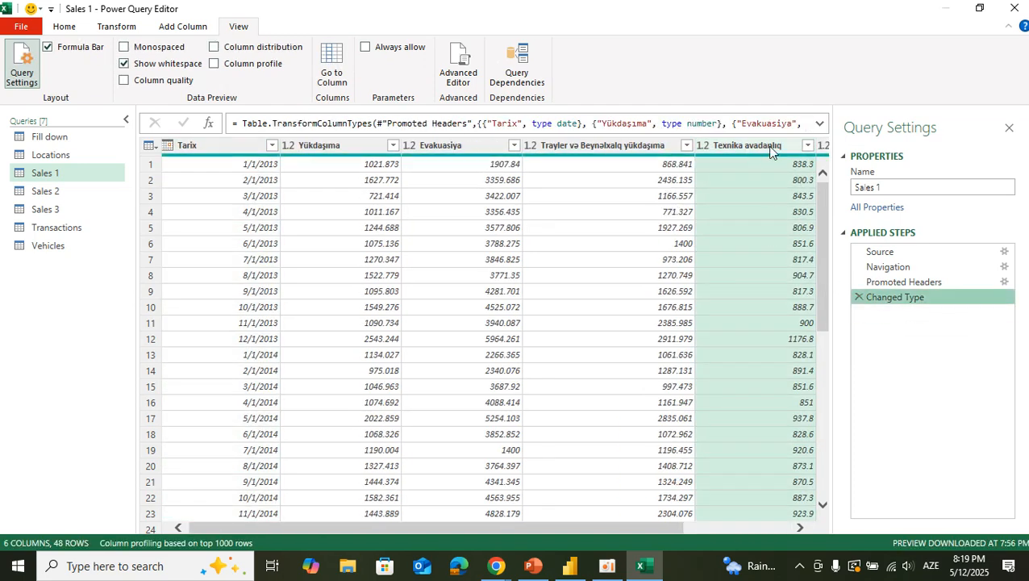
Try removing all columns of Sales 1 other than Texnika avadanlıq, and delete the resulting applied step
{"action": "scroll", "coordinate": [636, 286], "scroll_direction": "right", "scroll_amount": 3}
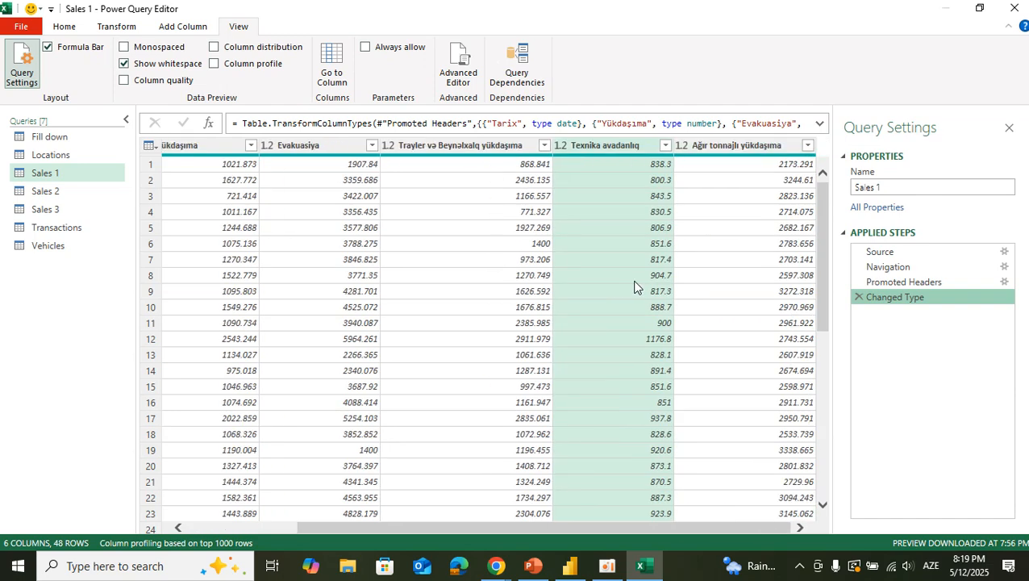
{"action": "right_click", "coordinate": [625, 146]}
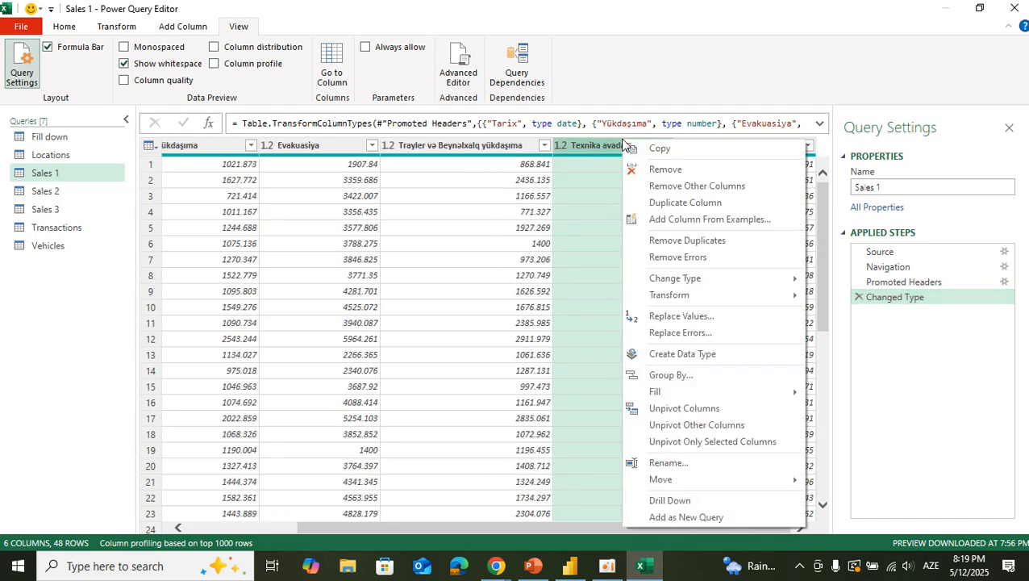
{"action": "left_click", "coordinate": [693, 188]}
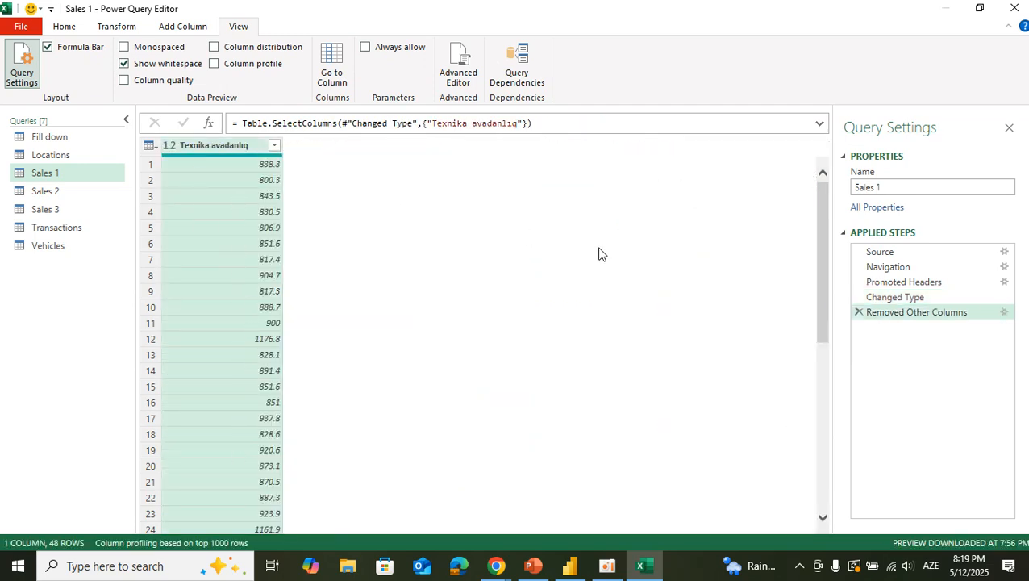
{"action": "left_click", "coordinate": [858, 313]}
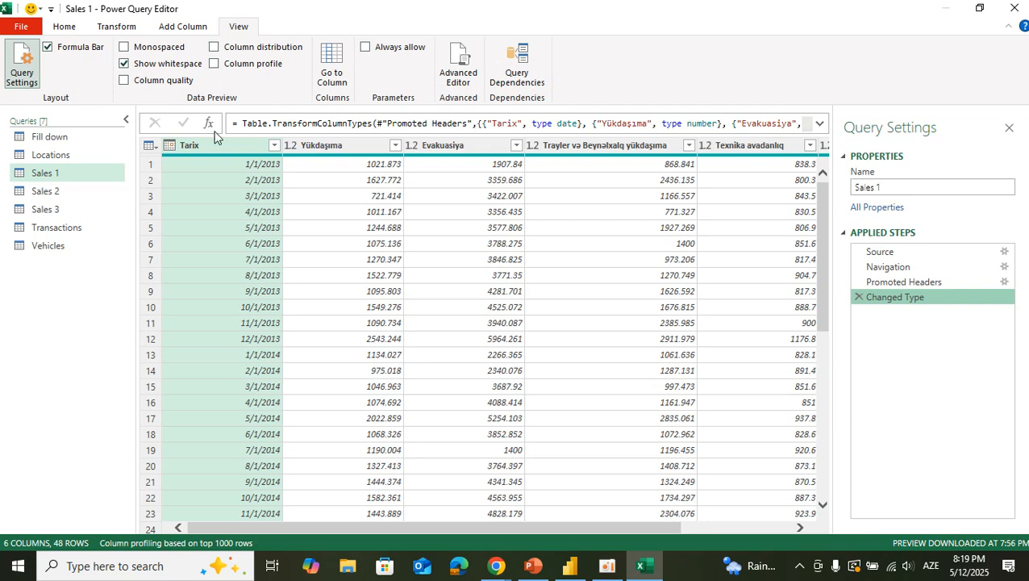
Duplicate the Tarix column in Sales 1 and remove duplicates based on the copied column
{"action": "right_click", "coordinate": [242, 144]}
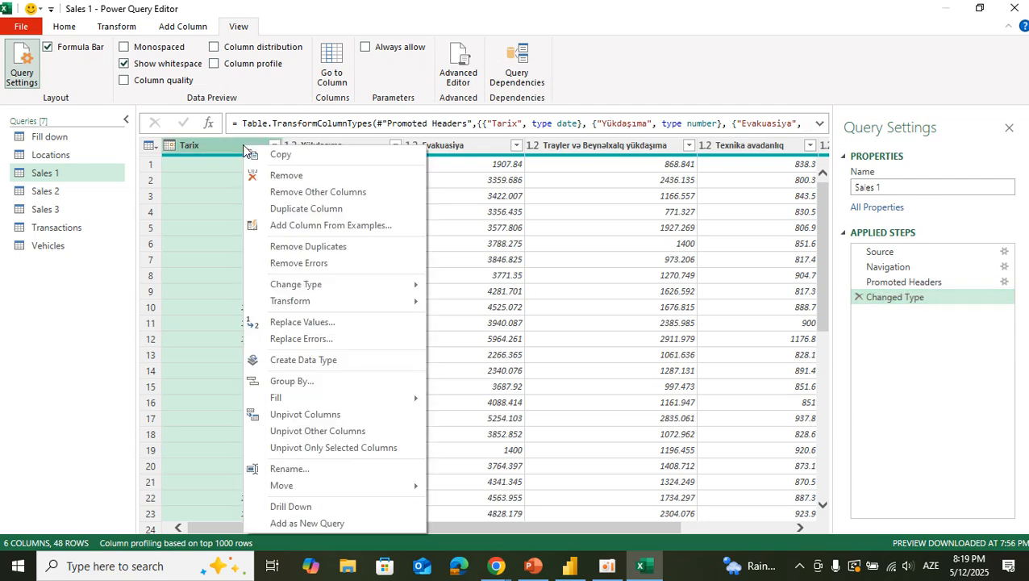
{"action": "left_click", "coordinate": [298, 209]}
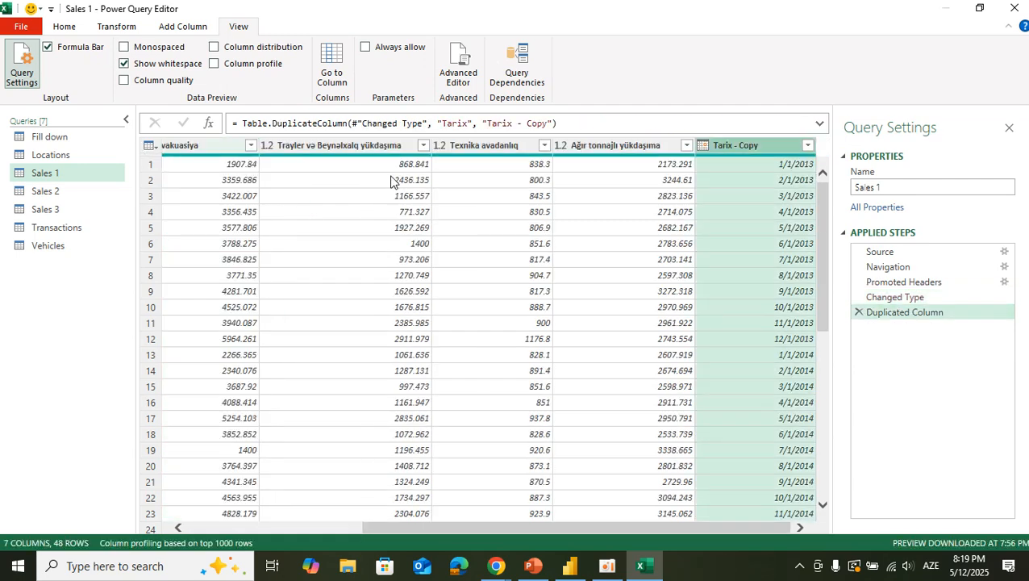
{"action": "right_click", "coordinate": [743, 154]}
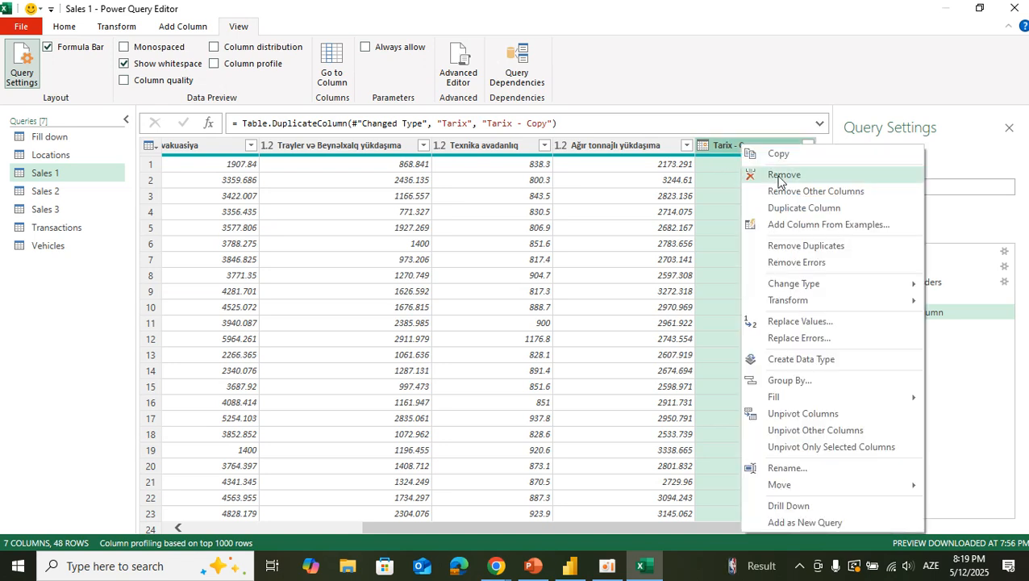
{"action": "left_click", "coordinate": [795, 249]}
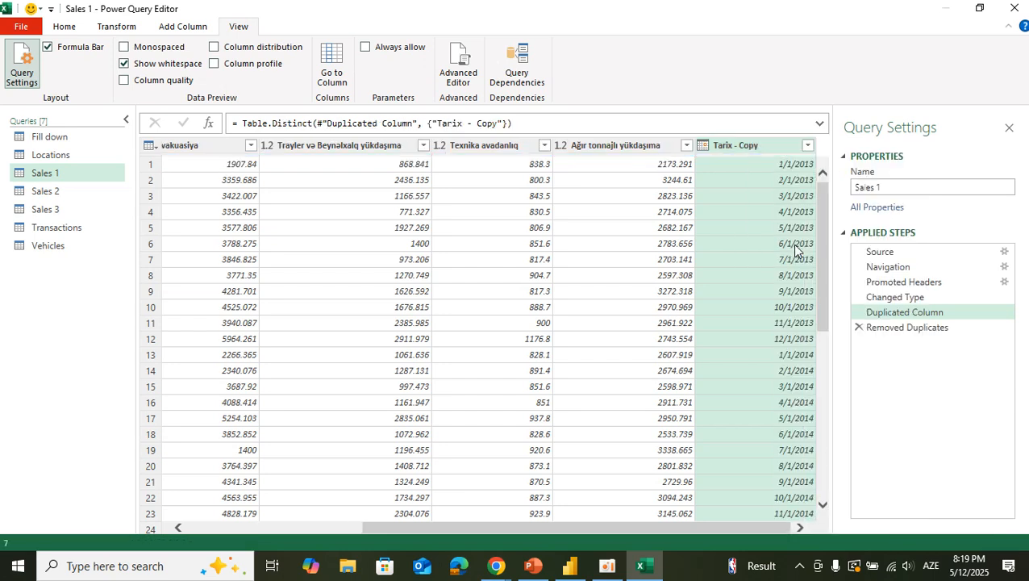
{"action": "right_click", "coordinate": [757, 148]}
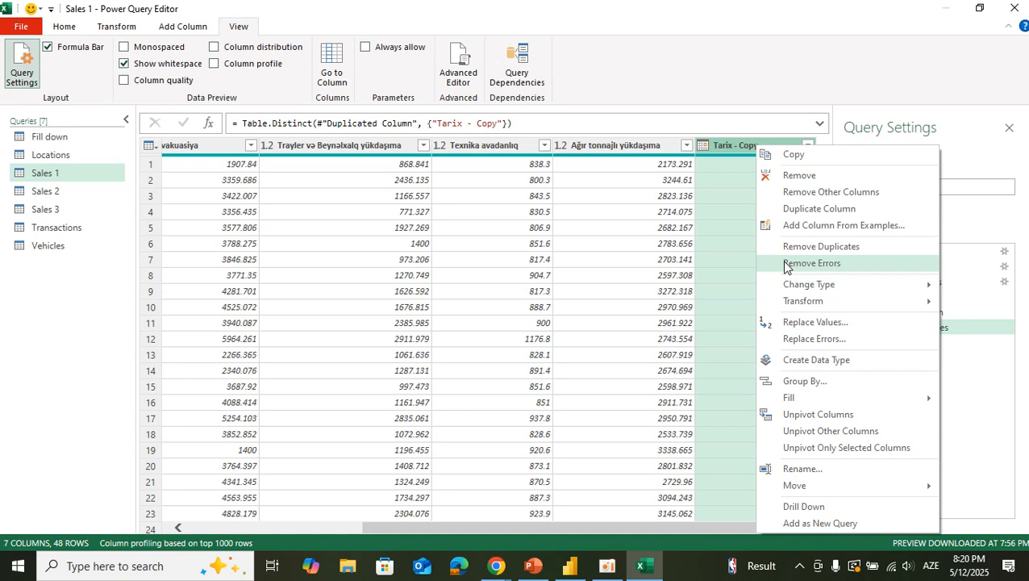
{"action": "left_click", "coordinate": [730, 258]}
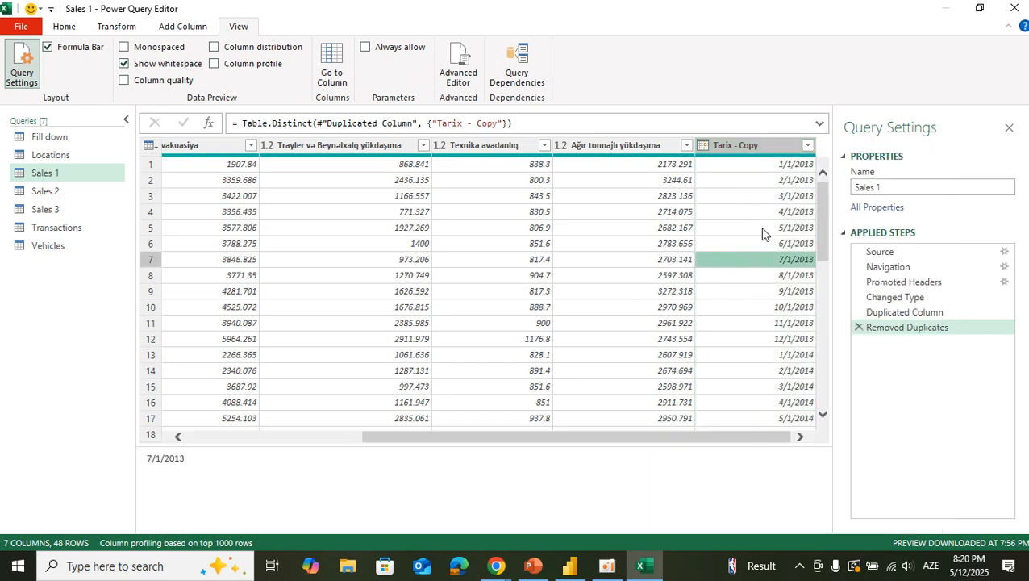
{"action": "left_click", "coordinate": [762, 230]}
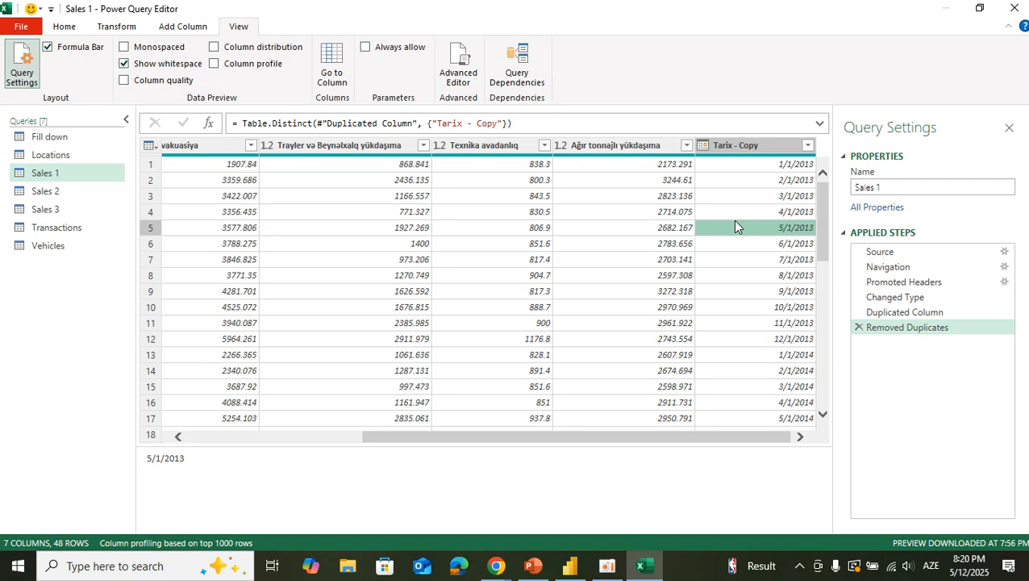
{"action": "right_click", "coordinate": [755, 150]}
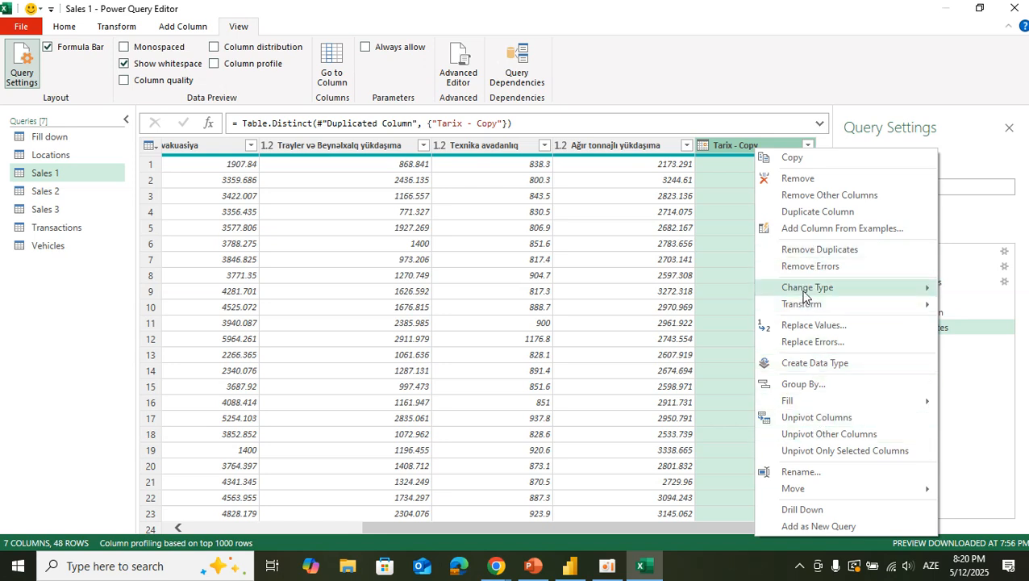
{"action": "mouse_move", "coordinate": [803, 292]}
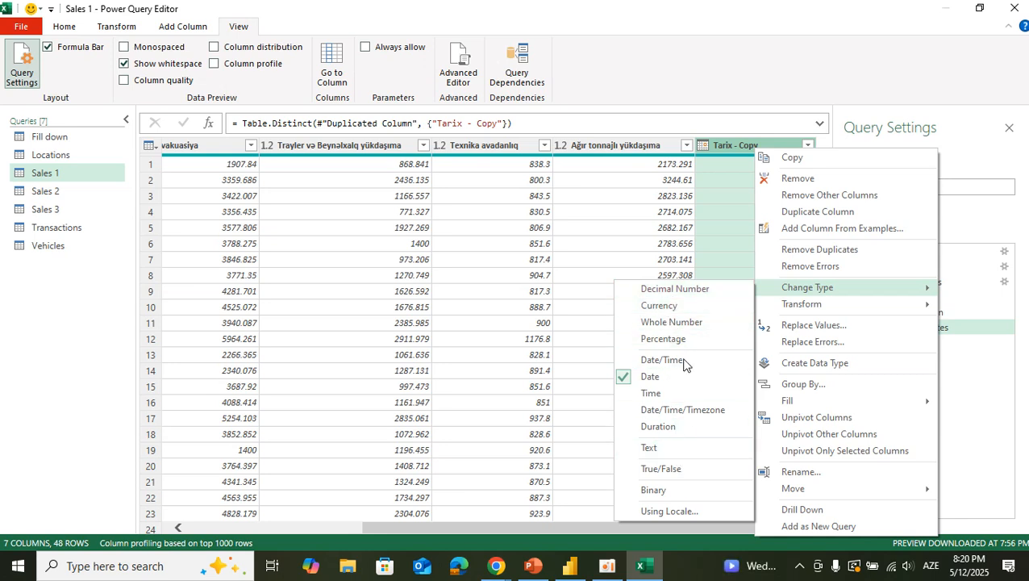
{"action": "mouse_move", "coordinate": [811, 312]}
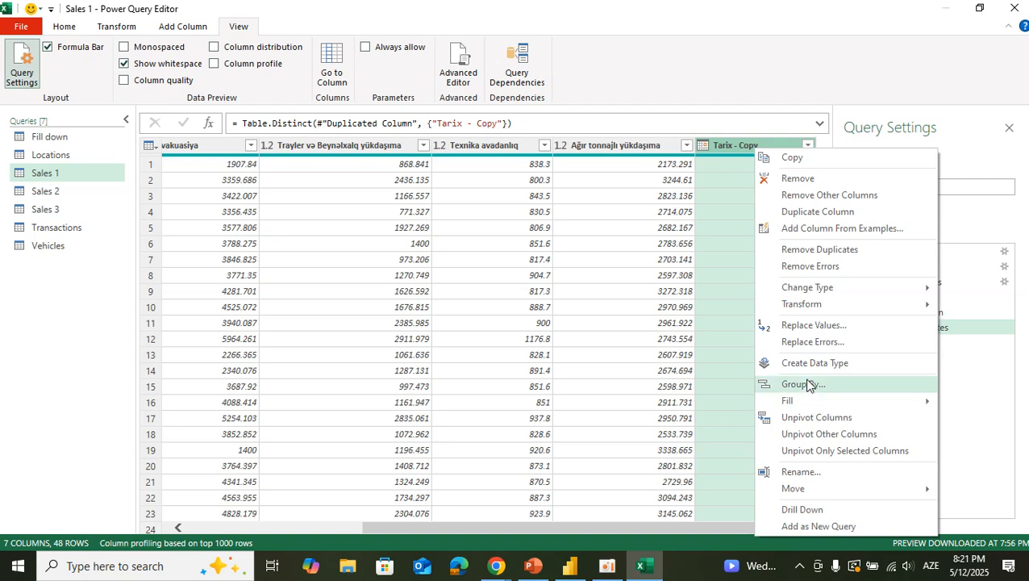
{"action": "left_click", "coordinate": [736, 296]}
{"action": "scroll", "coordinate": [167, 232], "scroll_direction": "left", "scroll_amount": 5}
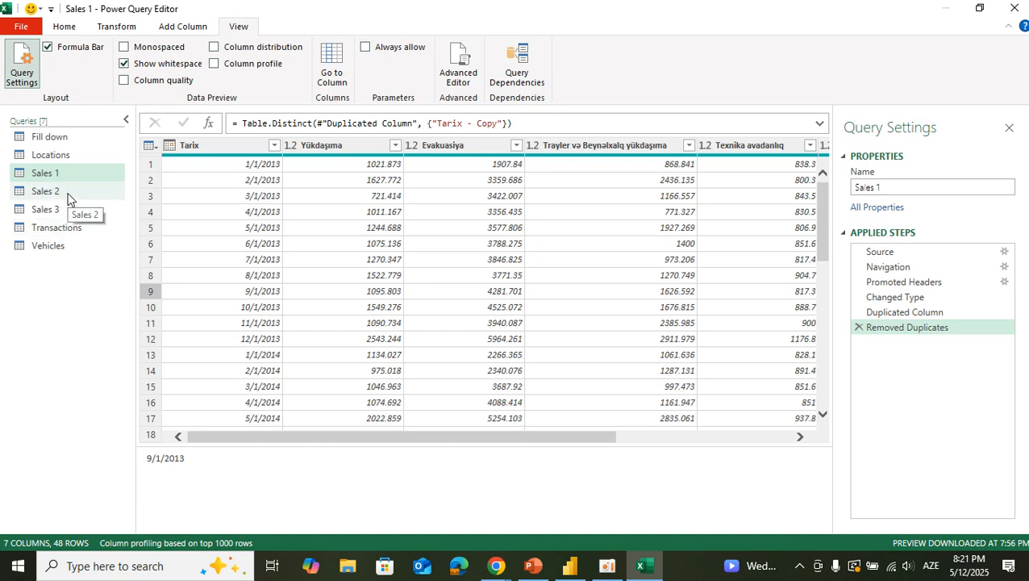
In the Vehicles query, replace "m" with "metr" in the Nəqliyyat vasitəsinin uzunluğu column
{"action": "left_click", "coordinate": [62, 249]}
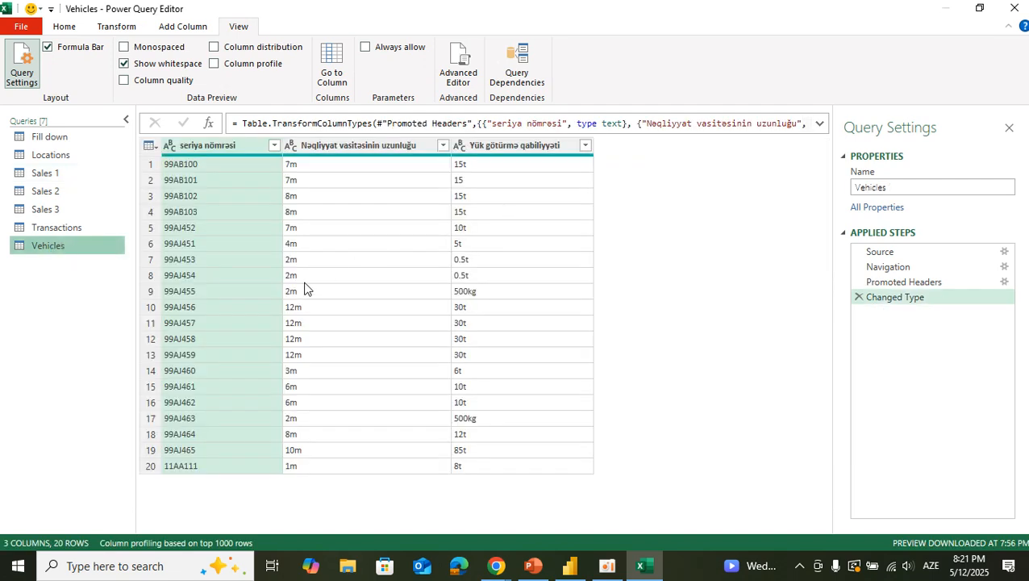
{"action": "left_click", "coordinate": [342, 198]}
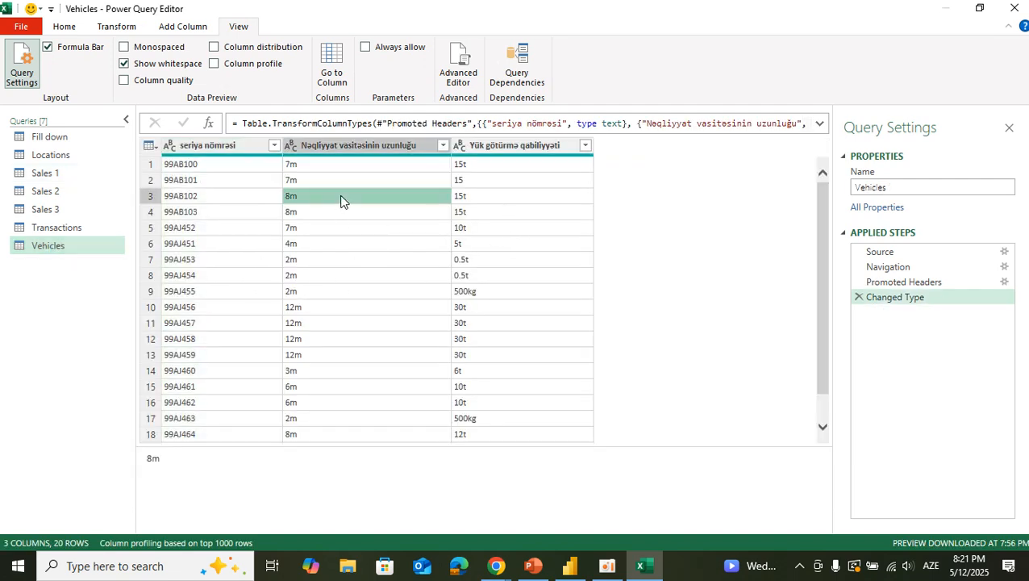
{"action": "left_click", "coordinate": [344, 145]}
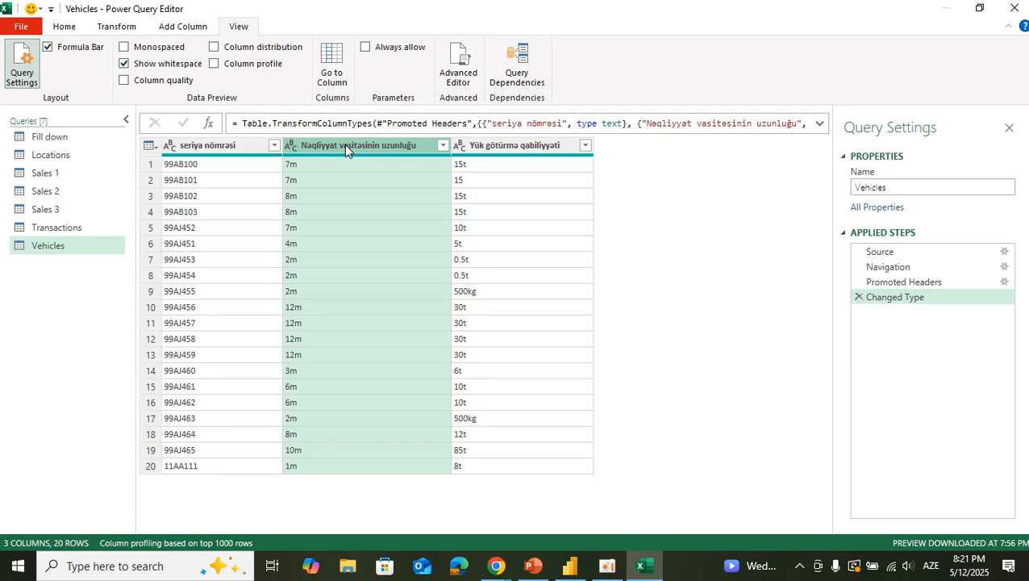
{"action": "right_click", "coordinate": [345, 143]}
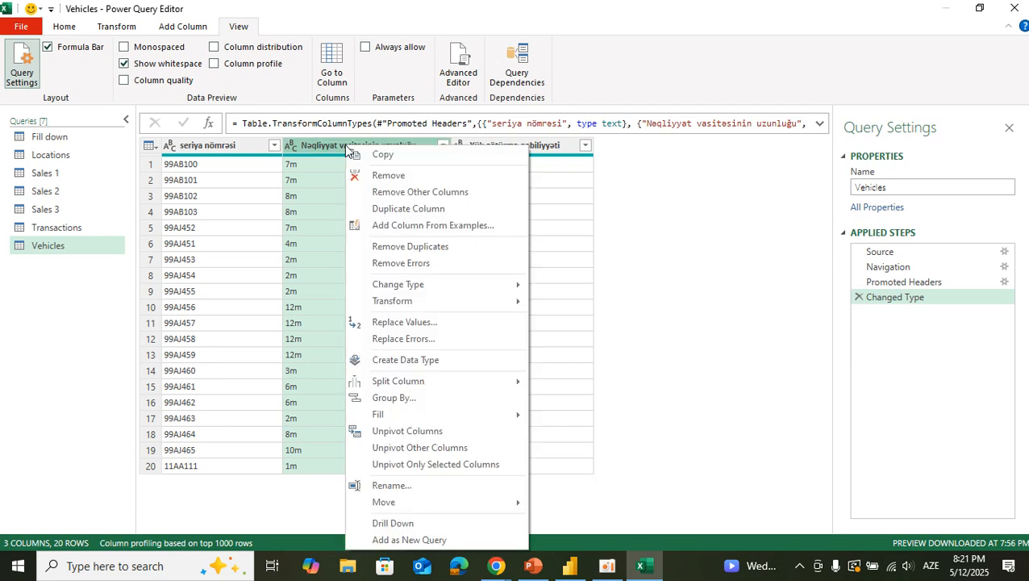
{"action": "left_click", "coordinate": [411, 323]}
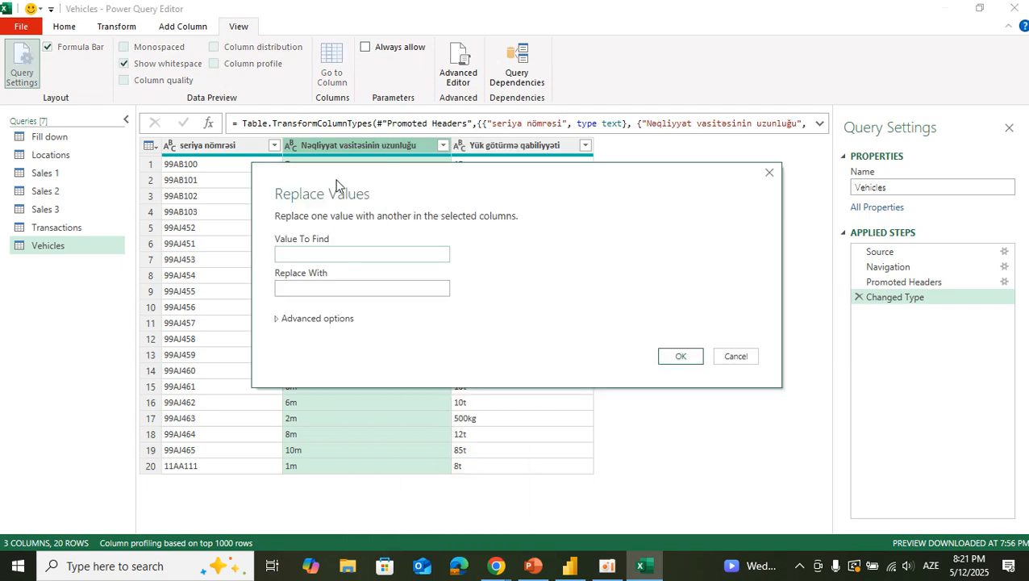
{"action": "left_click_drag", "start_coordinate": [418, 175], "coordinate": [529, 152]}
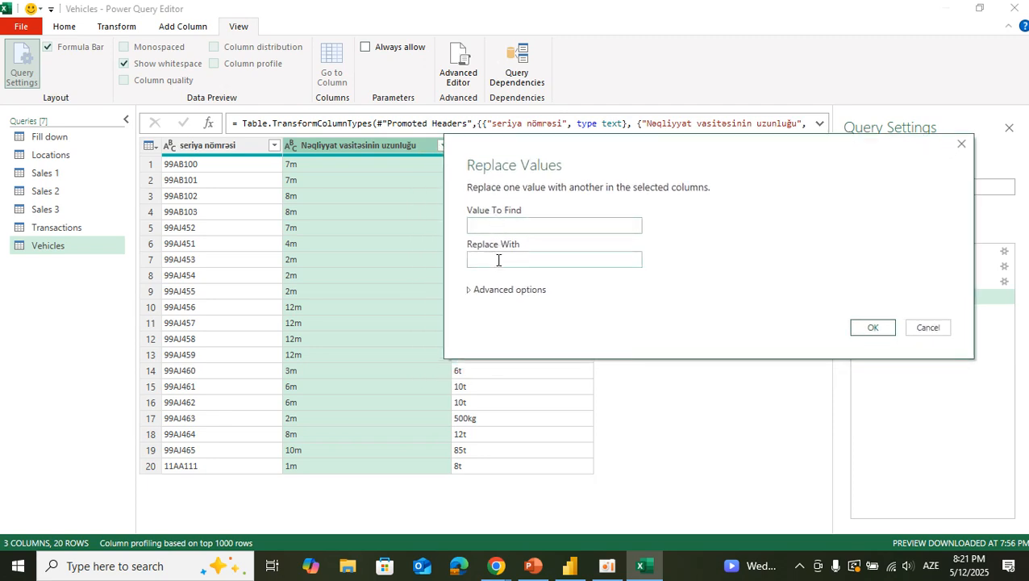
{"action": "left_click", "coordinate": [498, 223]}
{"action": "type", "text": "m"}
{"action": "left_click", "coordinate": [499, 259]}
{"action": "type", "text": "metr"}
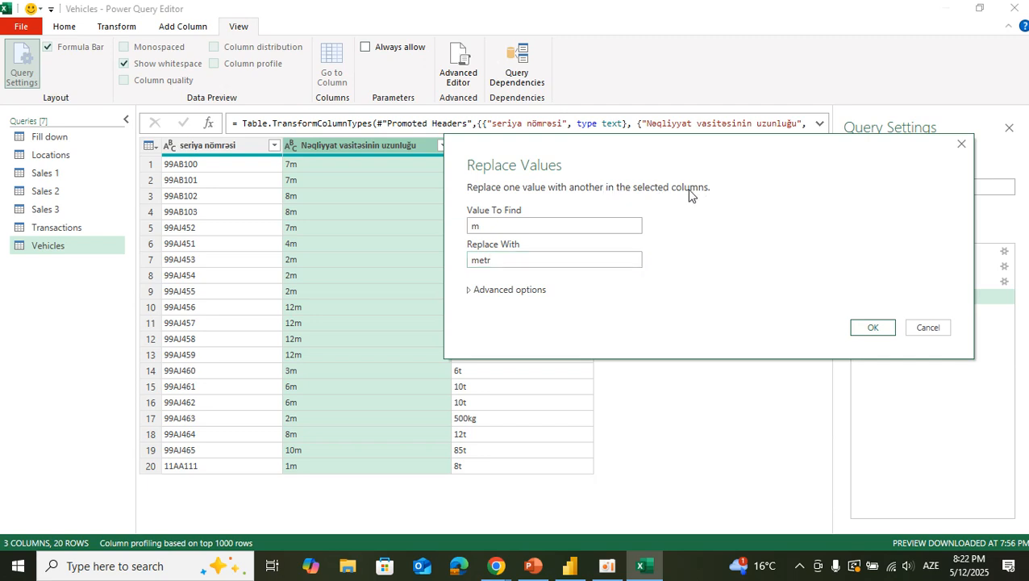
{"action": "left_click", "coordinate": [872, 329]}
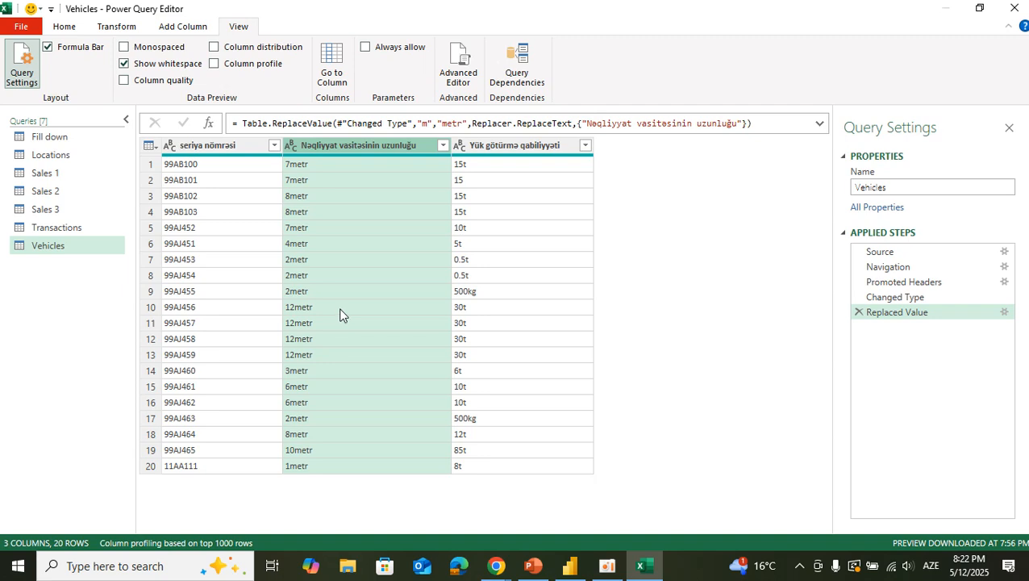
Examine the replaced values in the Nəqliyyat vasitəsinin uzunluğu column of Vehicles across several rows
{"action": "left_click", "coordinate": [340, 262]}
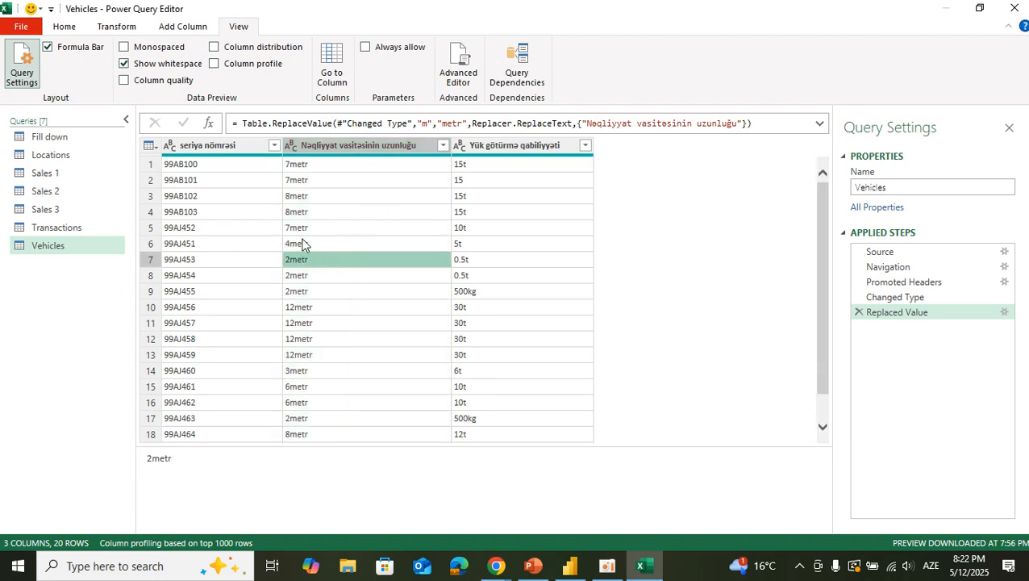
{"action": "left_click", "coordinate": [327, 231]}
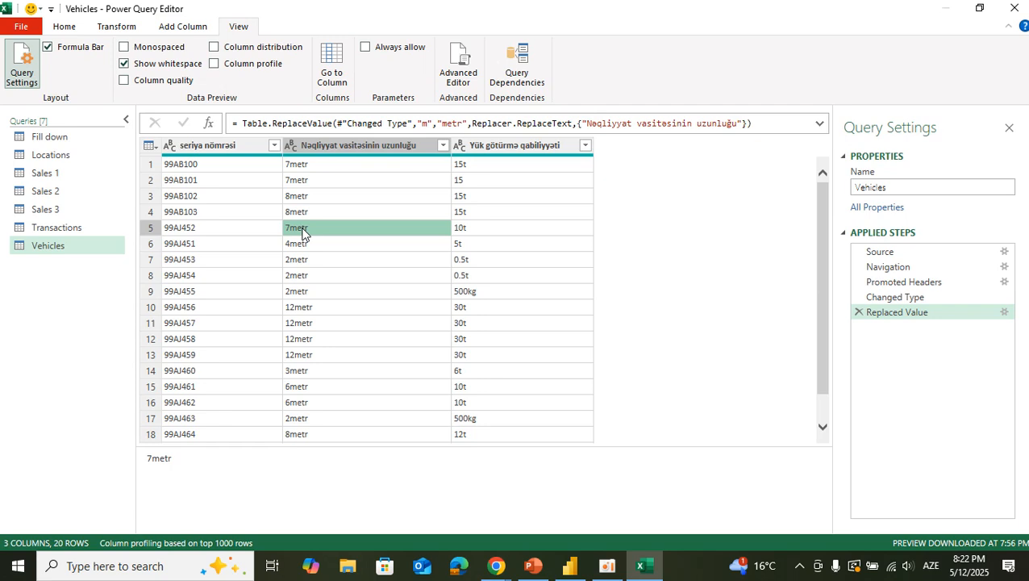
{"action": "left_click", "coordinate": [153, 214]}
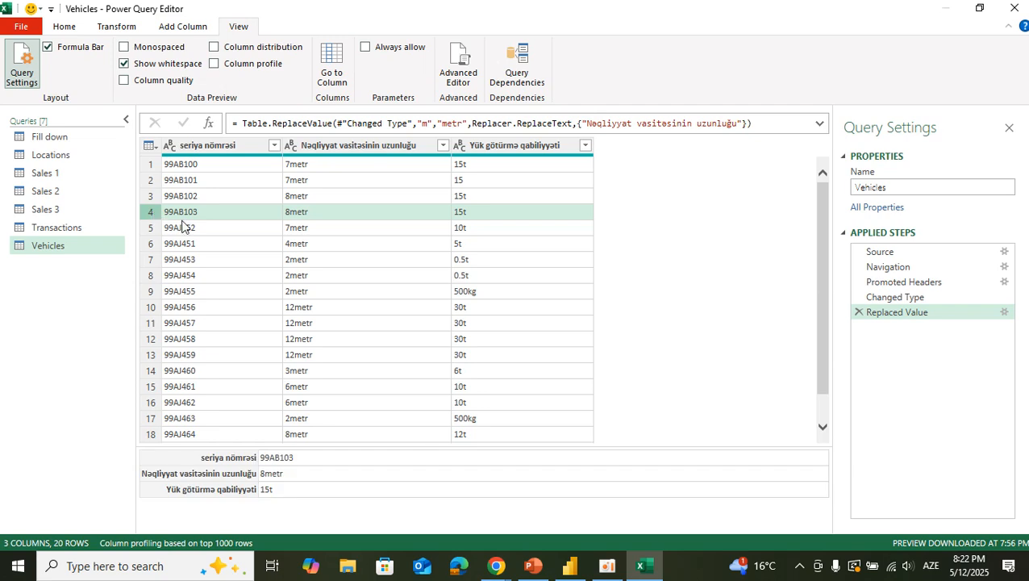
{"action": "left_click", "coordinate": [267, 244]}
{"action": "left_click", "coordinate": [331, 227]}
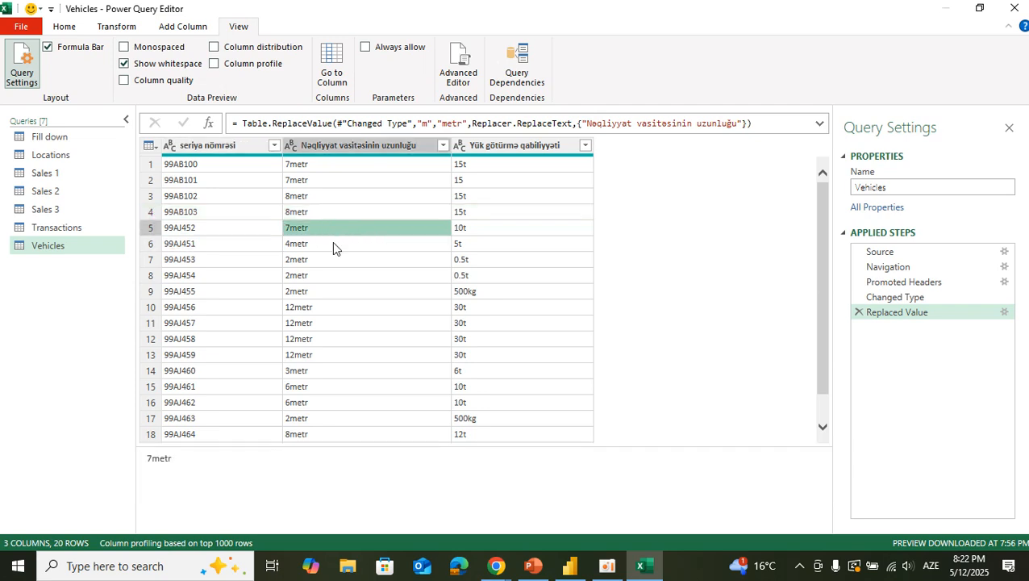
{"action": "left_click", "coordinate": [338, 260]}
{"action": "left_click", "coordinate": [339, 168]}
{"action": "left_click", "coordinate": [340, 260]}
{"action": "left_click", "coordinate": [339, 350]}
{"action": "left_click", "coordinate": [339, 339]}
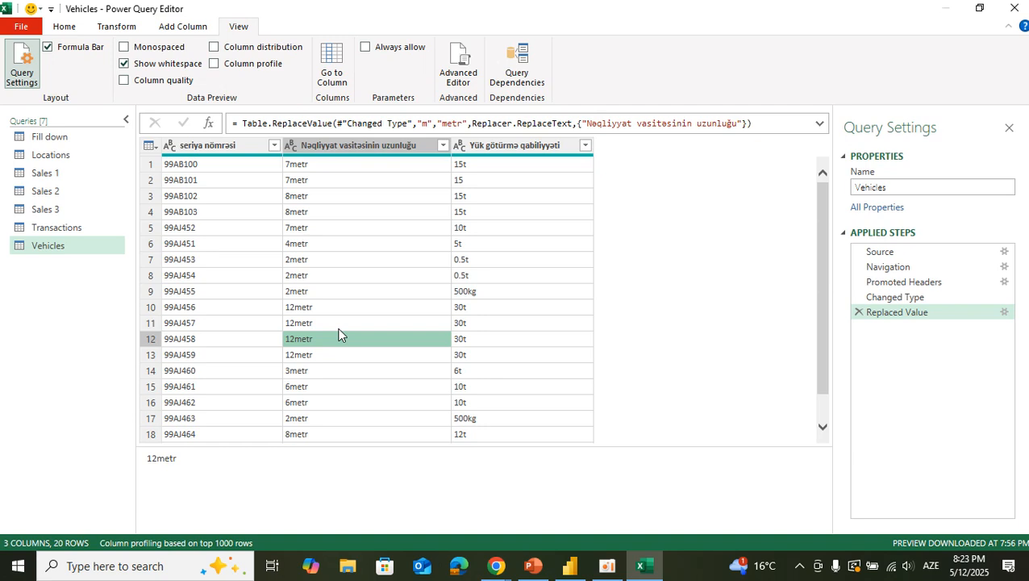
Try filtering the 4metr rows out of the Nəqliyyat vasitəsinin uzunluğu column, and clear the filter
{"action": "left_click", "coordinate": [443, 145]}
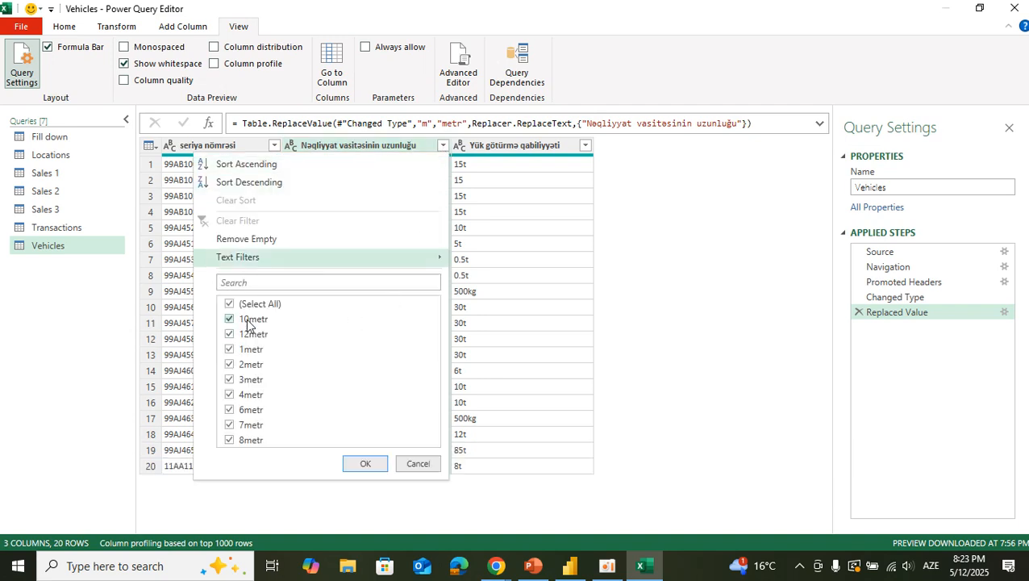
{"action": "left_click", "coordinate": [230, 304]}
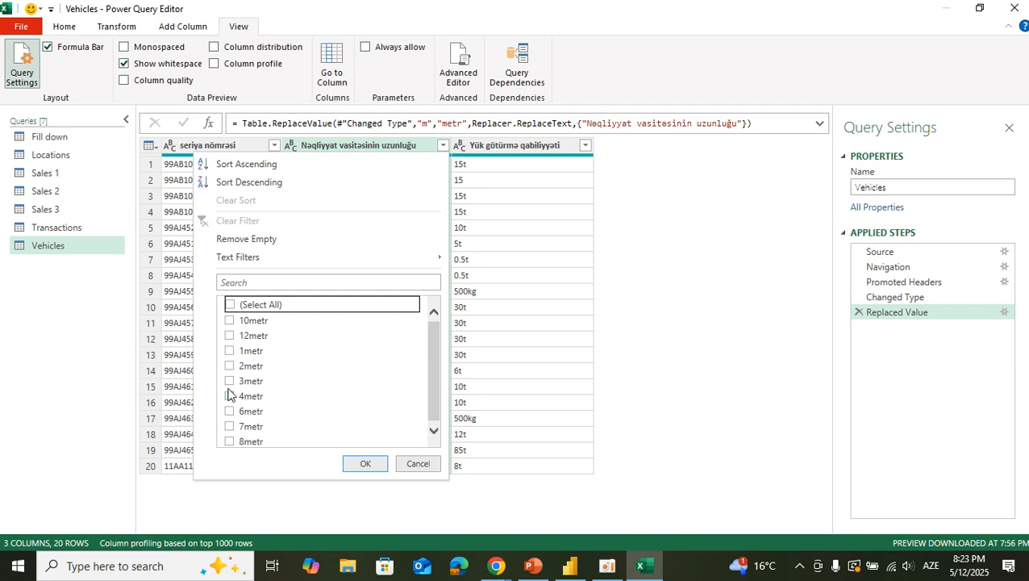
{"action": "left_click", "coordinate": [230, 304]}
{"action": "left_click", "coordinate": [230, 396]}
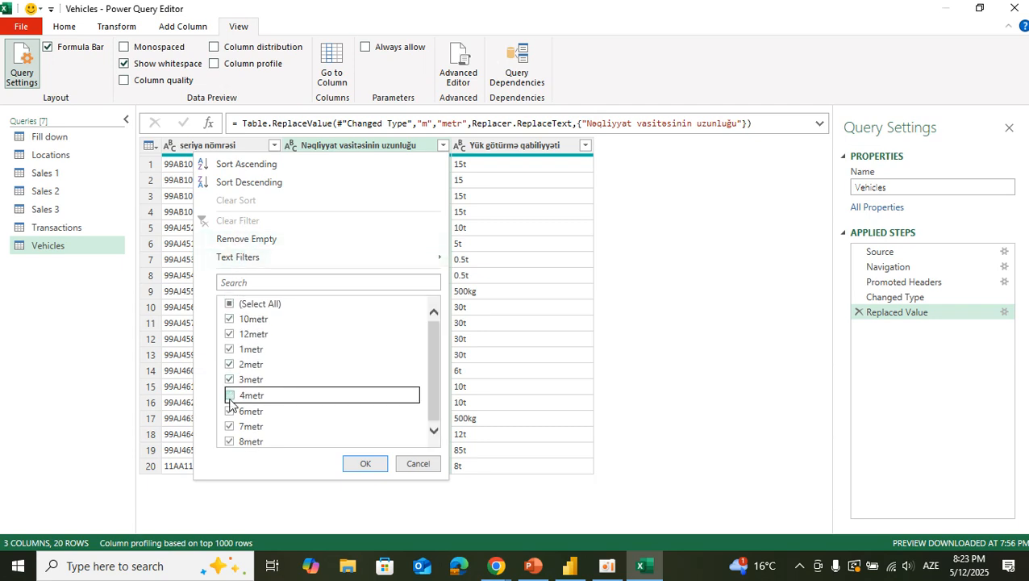
{"action": "left_click", "coordinate": [372, 467]}
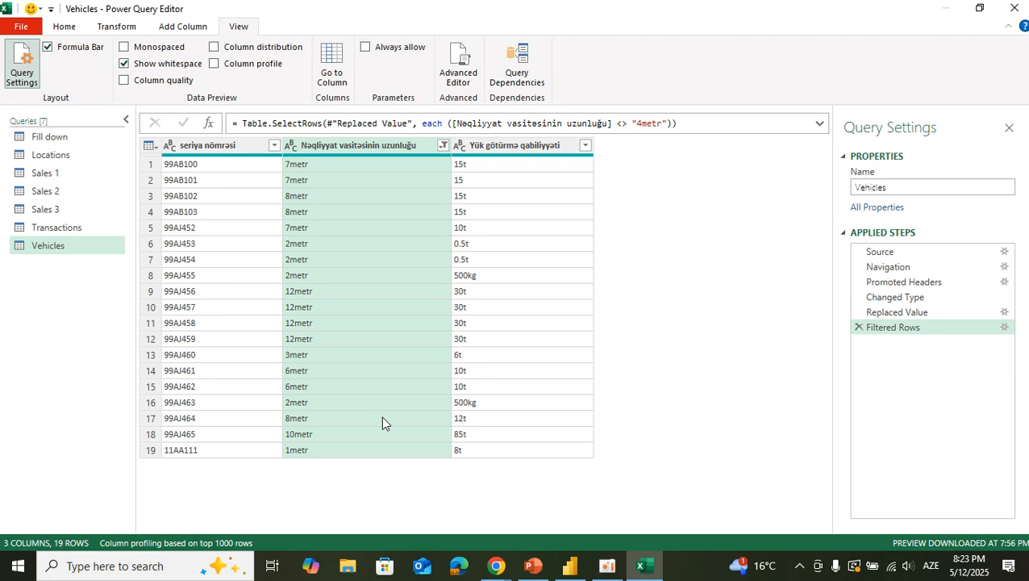
{"action": "left_click", "coordinate": [443, 145]}
{"action": "left_click", "coordinate": [256, 225]}
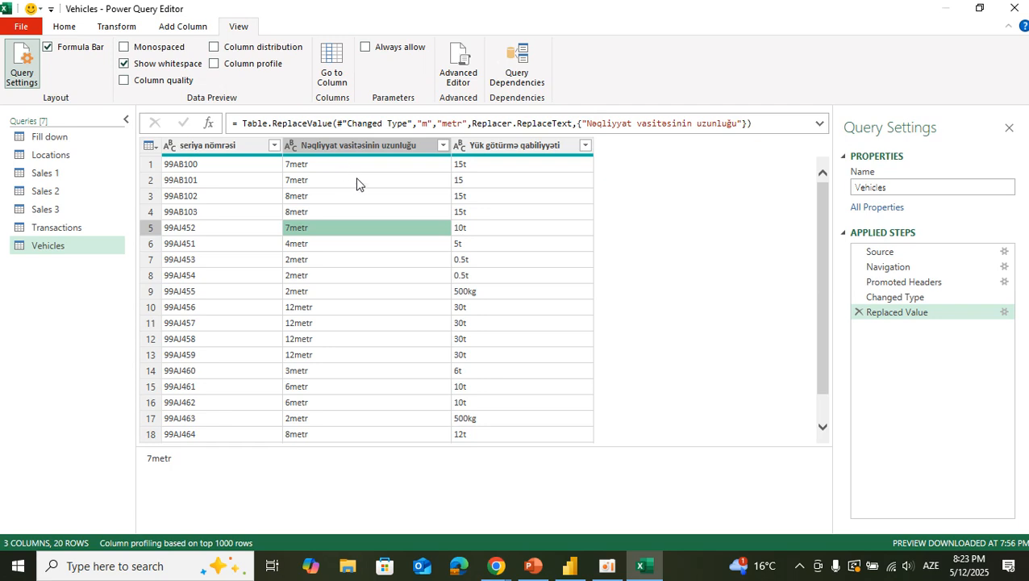
{"action": "left_click", "coordinate": [358, 183]}
{"action": "left_click", "coordinate": [360, 233]}
{"action": "left_click", "coordinate": [391, 144]}
{"action": "double_click", "coordinate": [393, 144]}
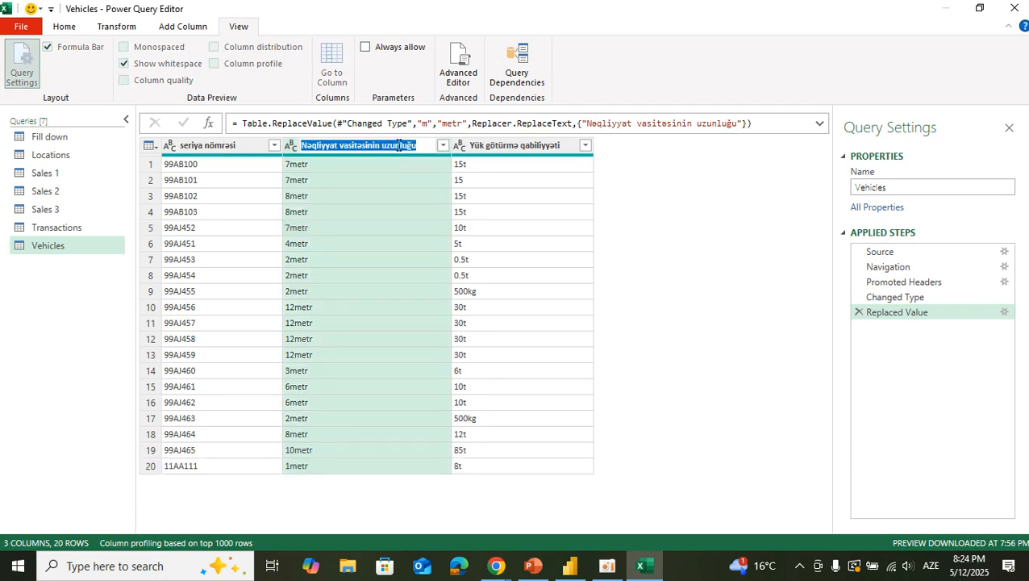
{"action": "key", "text": "Escape"}
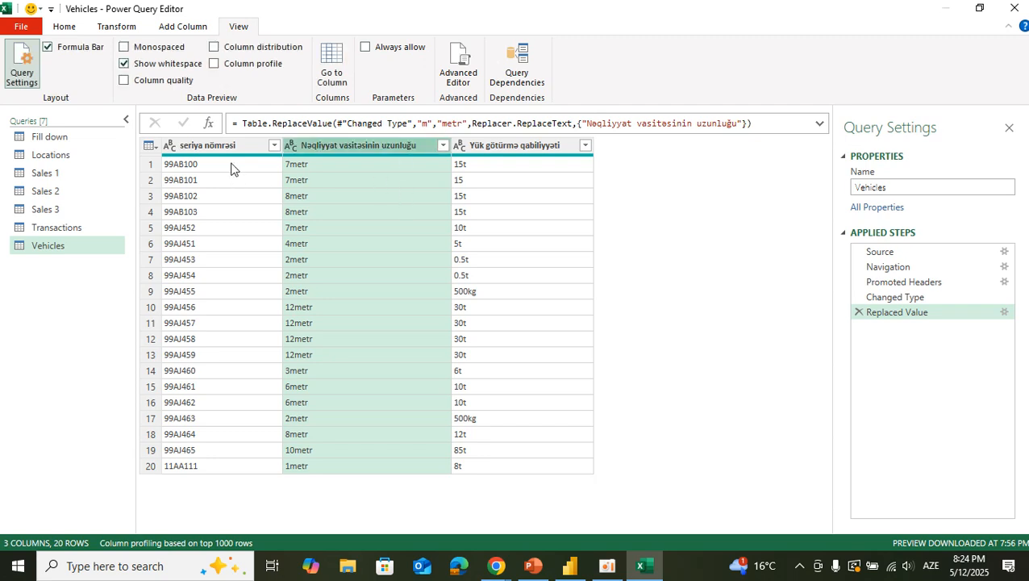
Rename the seriya nömrəsi column of Vehicles to №
{"action": "left_click", "coordinate": [229, 147]}
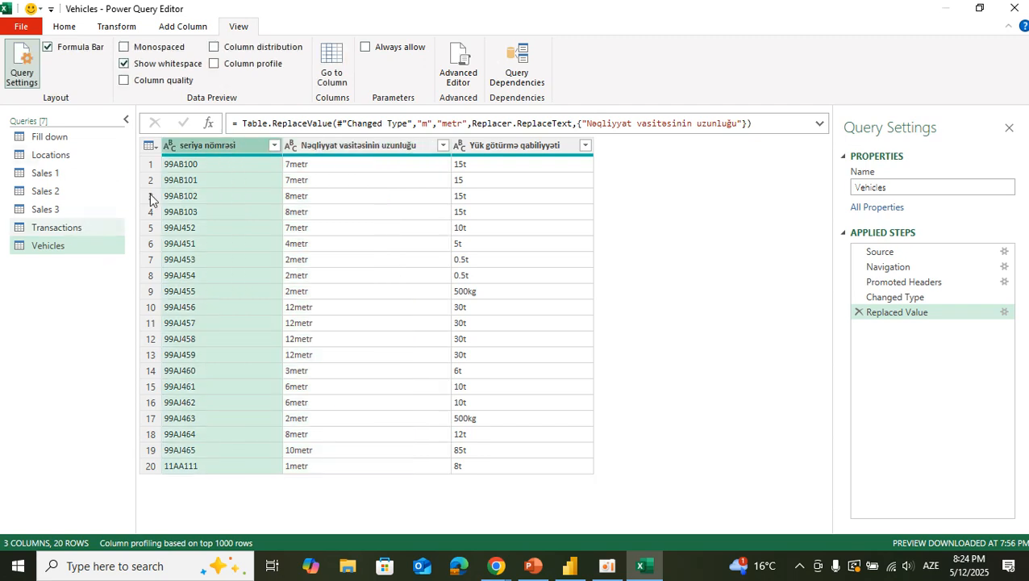
{"action": "double_click", "coordinate": [231, 146]}
{"action": "left_click", "coordinate": [240, 145]}
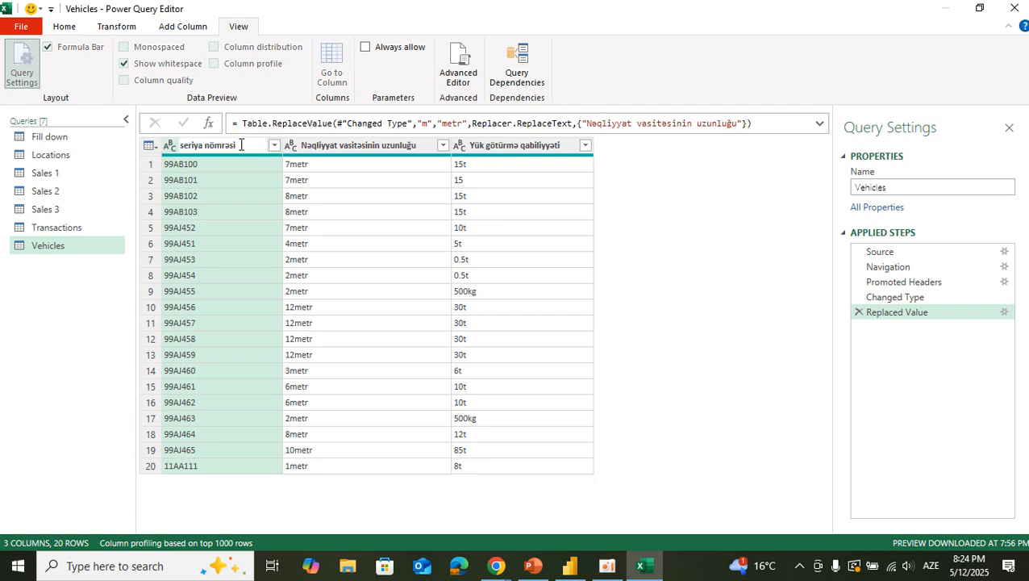
{"action": "key", "text": "BackSpace"}
{"action": "key", "text": "BackSpace"}
{"action": "key", "text": "BackSpace"}
{"action": "key", "text": "BackSpace"}
{"action": "key", "text": "BackSpace"}
{"action": "key", "text": "BackSpace"}
{"action": "key", "text": "BackSpace"}
{"action": "key", "text": "BackSpace"}
{"action": "key", "text": "BackSpace"}
{"action": "key", "text": "BackSpace"}
{"action": "key", "text": "BackSpace"}
{"action": "key", "text": "BackSpace"}
{"action": "key", "text": "BackSpace"}
{"action": "key", "text": "BackSpace"}
{"action": "type", "text": "Nə"}
{"action": "key", "text": "Return"}
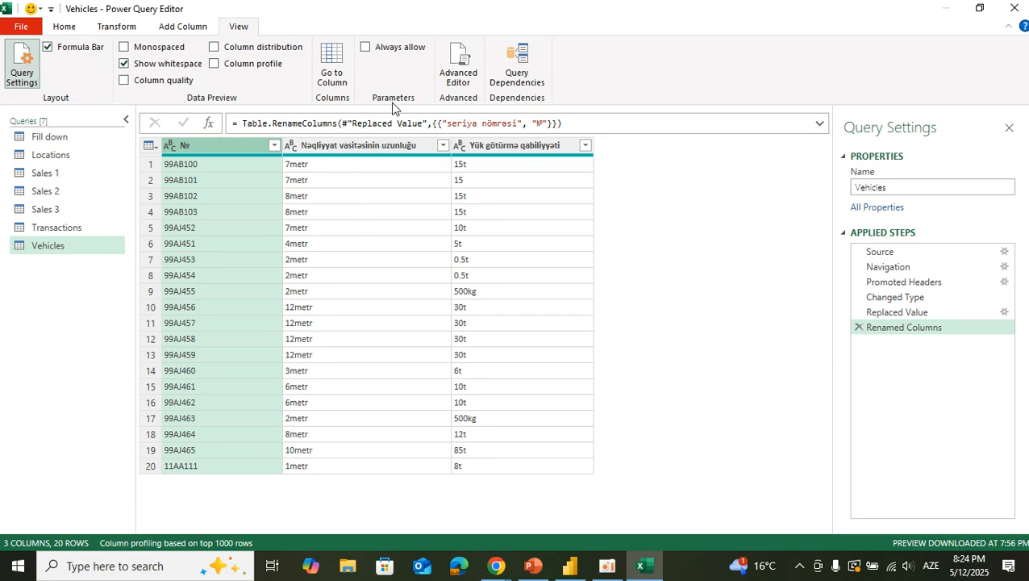
{"action": "left_click", "coordinate": [63, 26]}
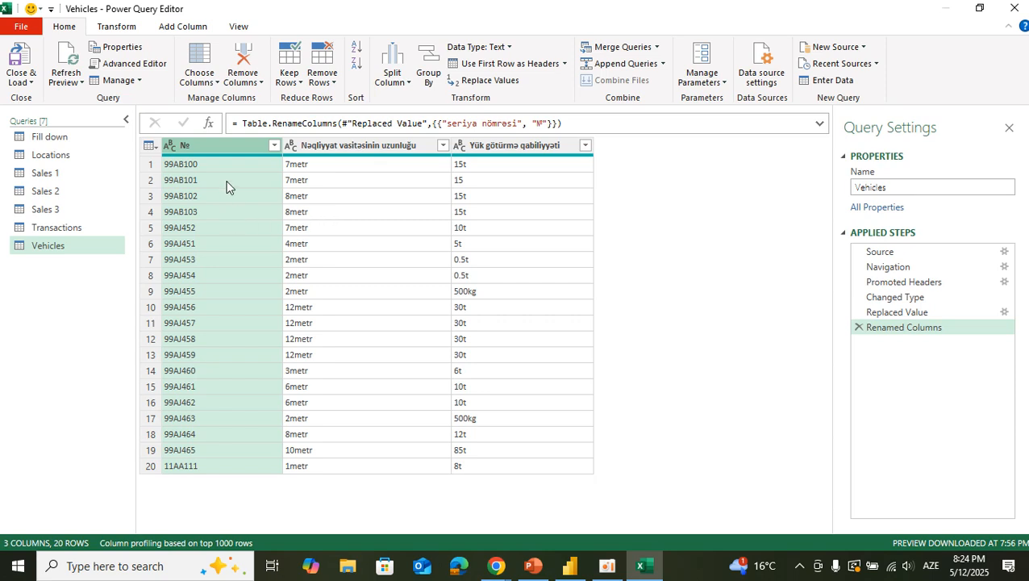
{"action": "left_click", "coordinate": [357, 148]}
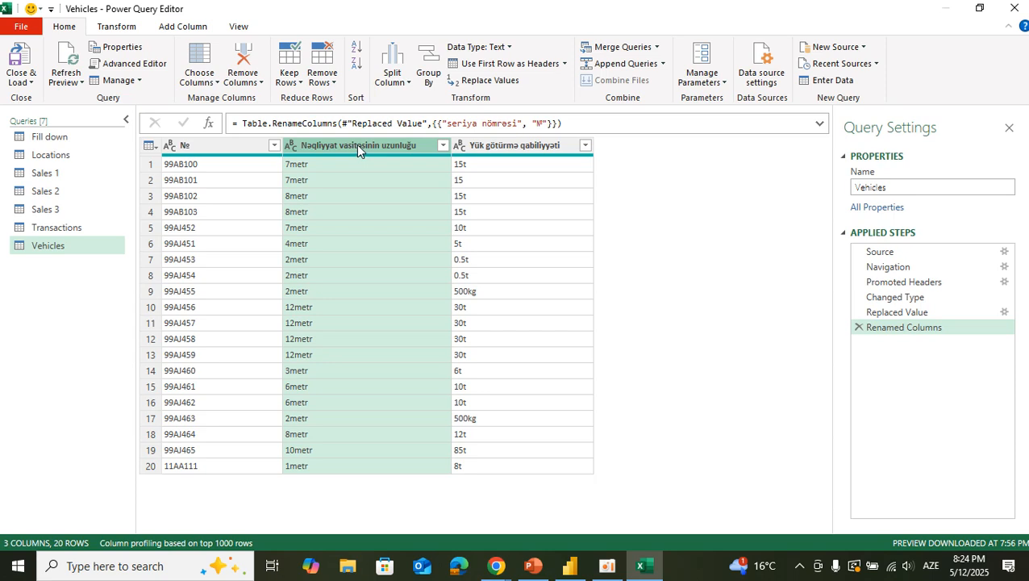
{"action": "right_click", "coordinate": [357, 148]}
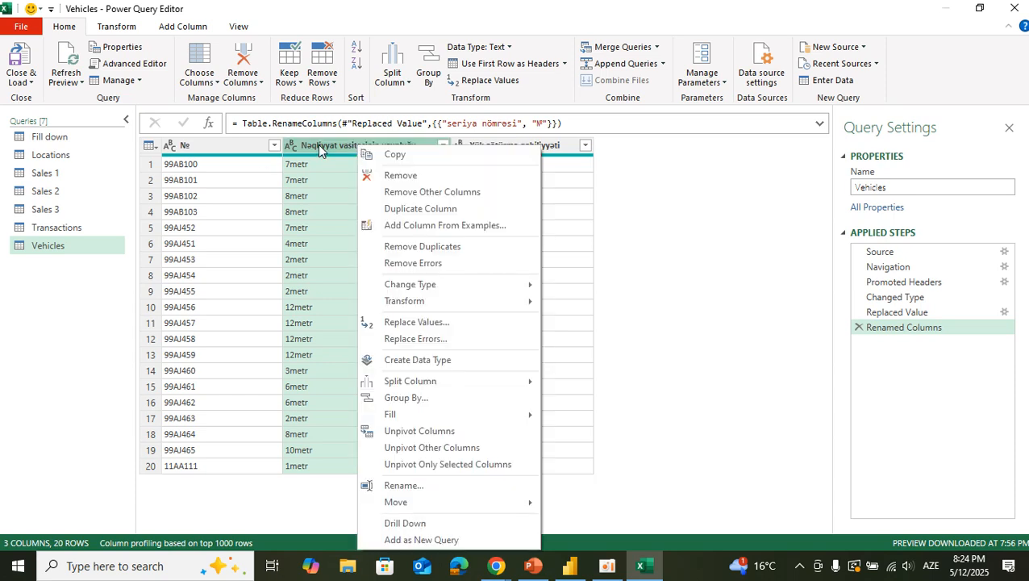
{"action": "left_click", "coordinate": [327, 149]}
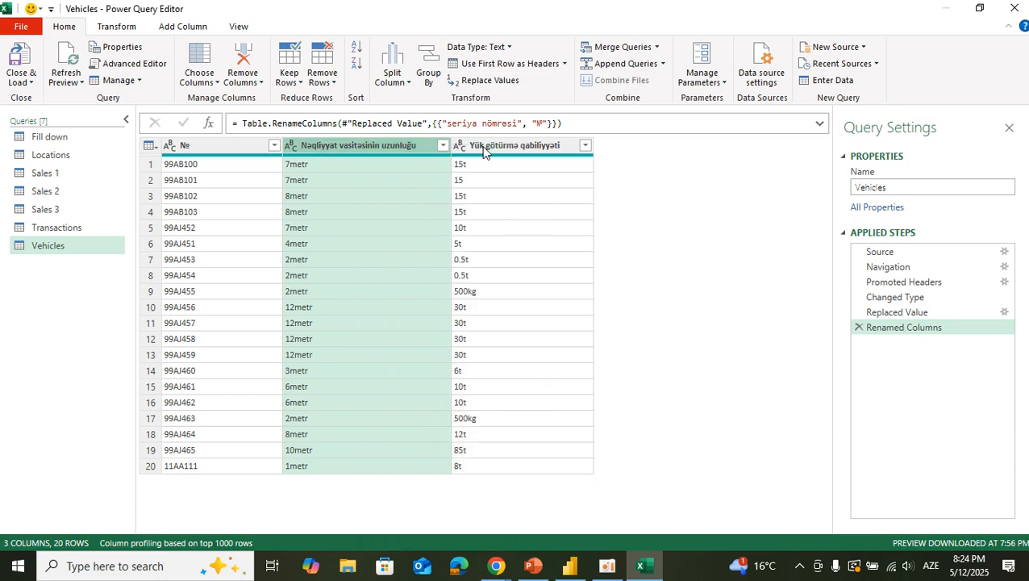
{"action": "left_click", "coordinate": [442, 146]}
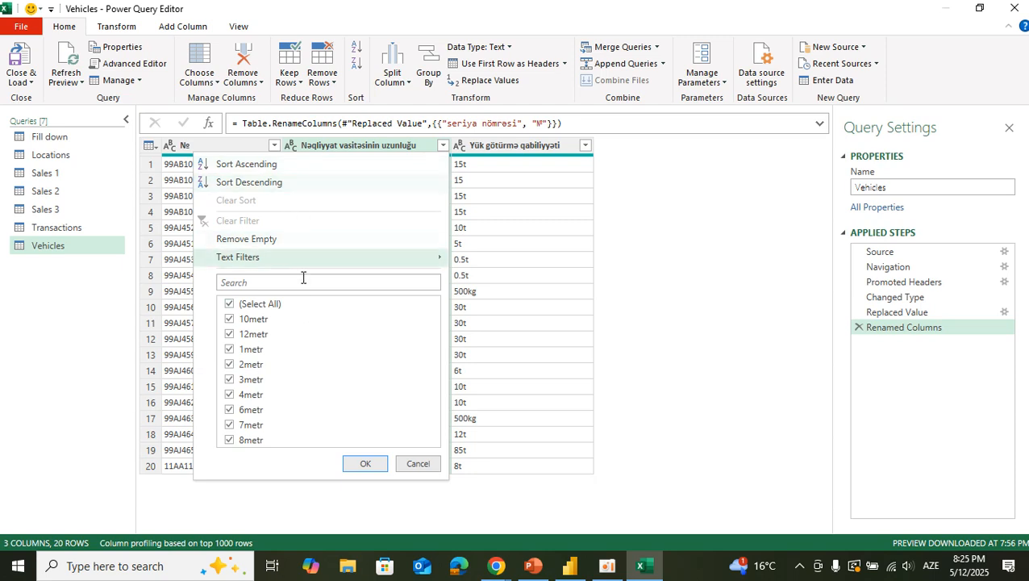
{"action": "mouse_move", "coordinate": [415, 265]}
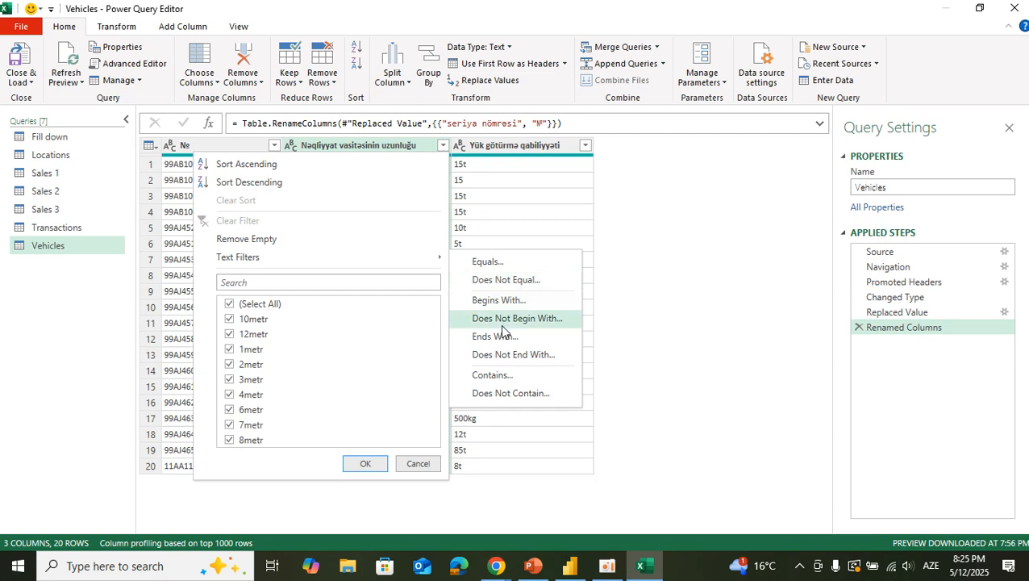
{"action": "left_click", "coordinate": [537, 187]}
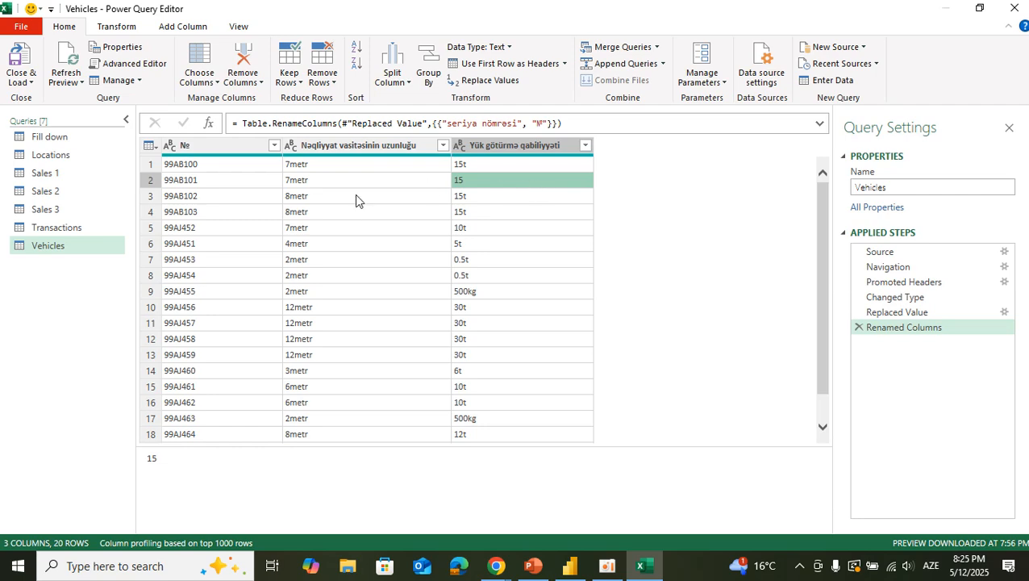
Open the Transactions query and examine the filter options of the Tranzaksiya İD column without applying a filter
{"action": "left_click", "coordinate": [71, 227]}
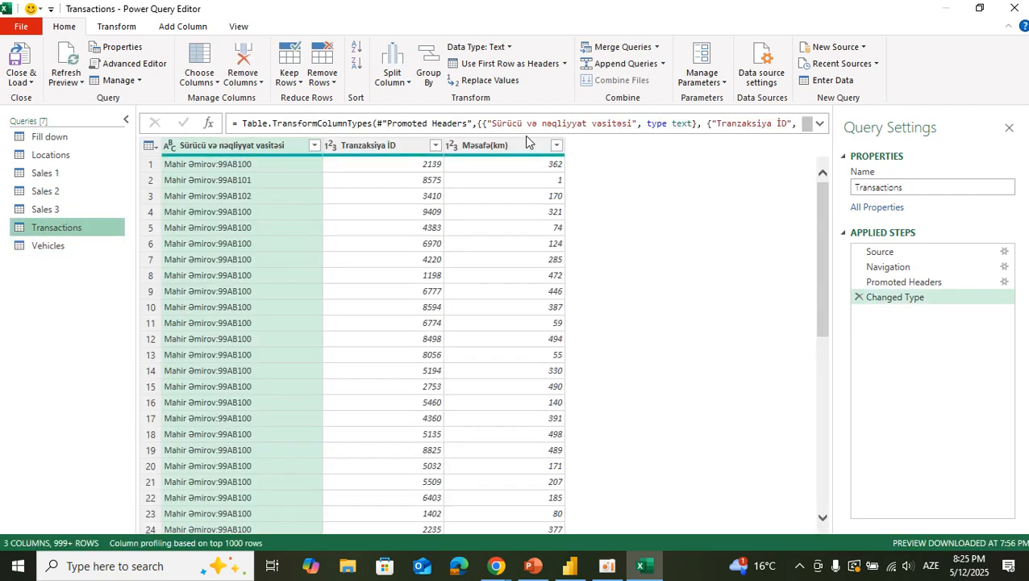
{"action": "left_click", "coordinate": [435, 146]}
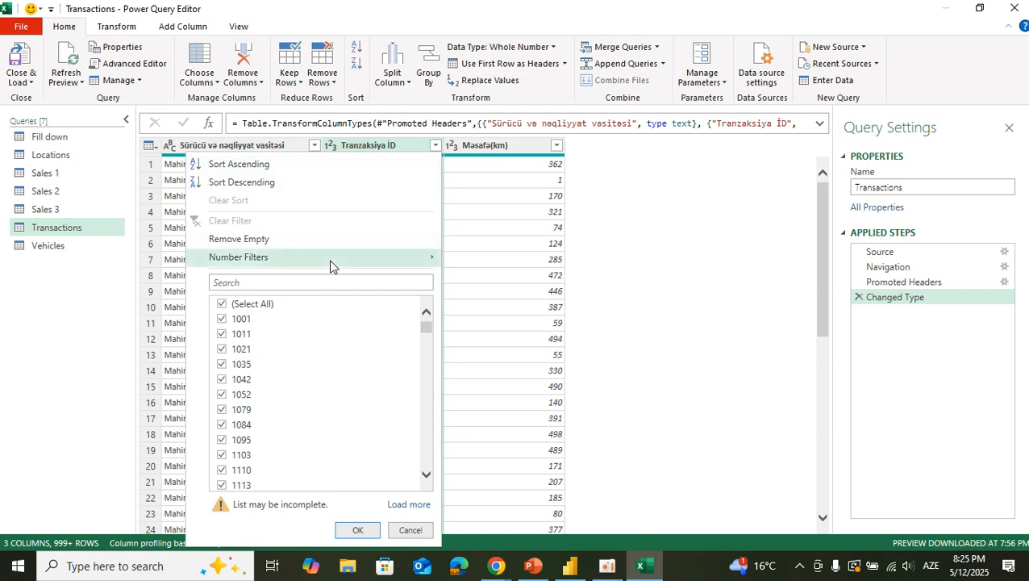
{"action": "mouse_move", "coordinate": [361, 259]}
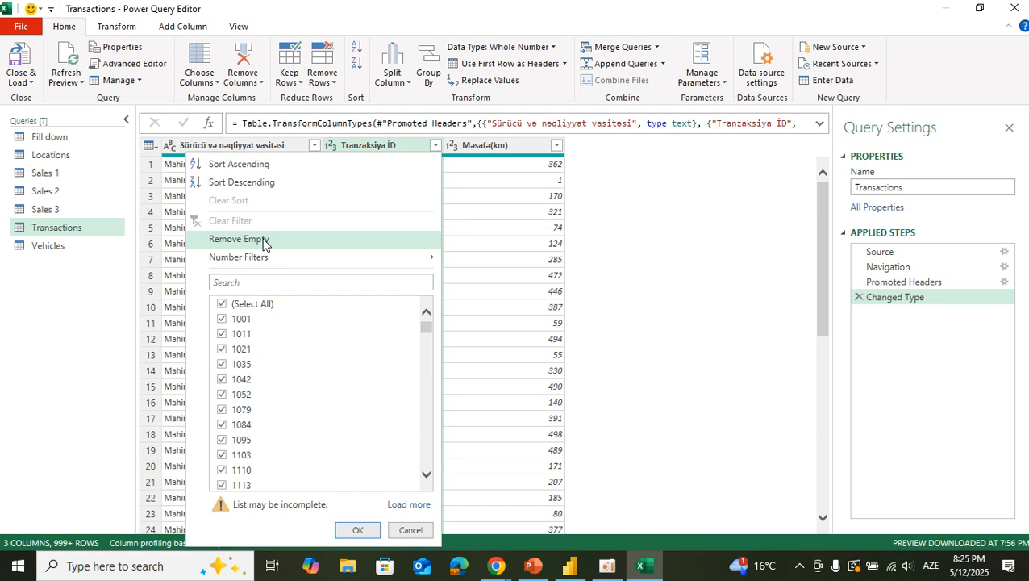
{"action": "left_click", "coordinate": [545, 231]}
{"action": "left_click", "coordinate": [432, 242]}
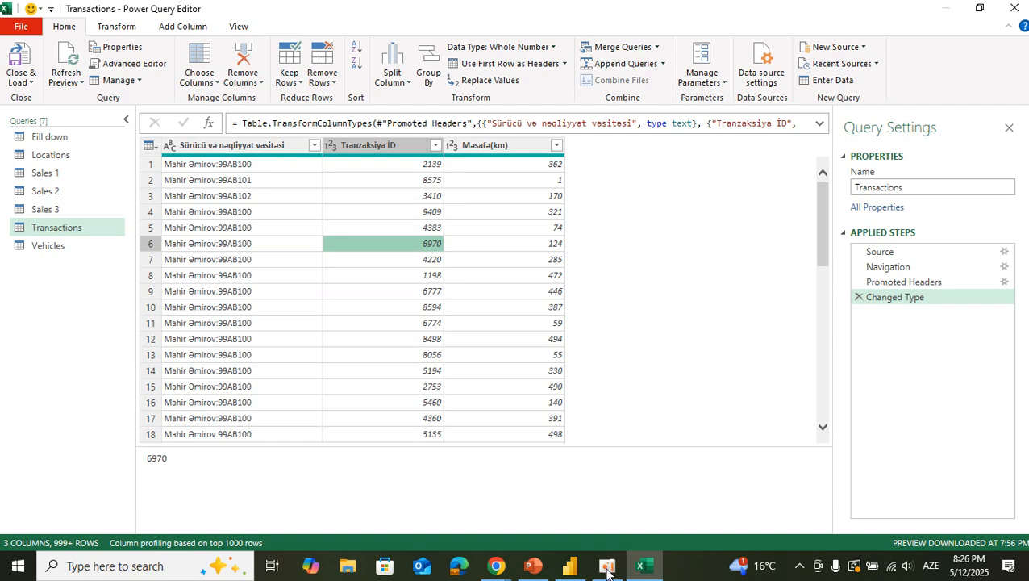
Switch to PowerPoint to review the Choose columns / Remove columns topic on the Power Query slide, and return to the Transactions query
{"action": "left_click", "coordinate": [533, 566]}
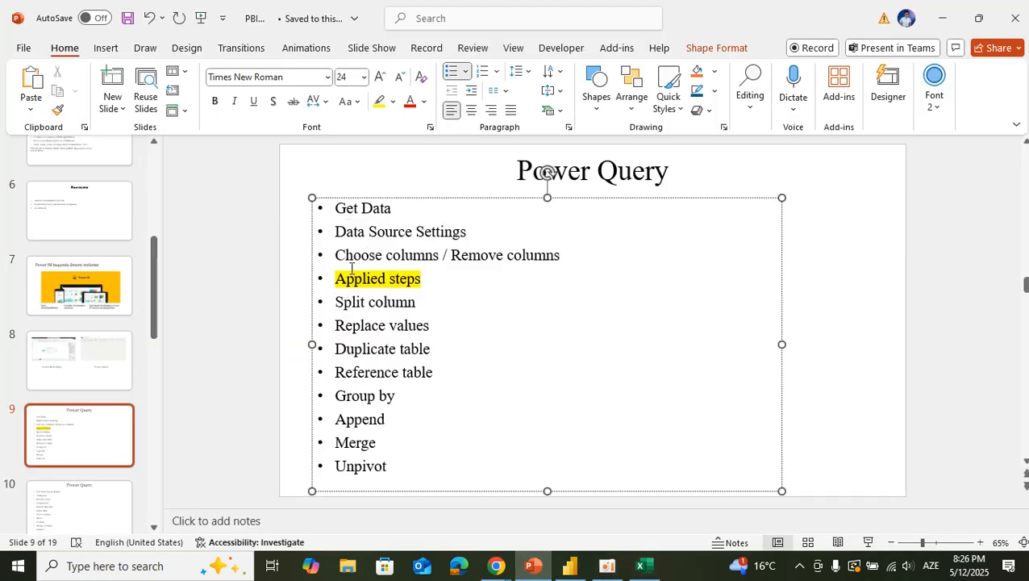
{"action": "left_click_drag", "start_coordinate": [334, 257], "coordinate": [591, 258]}
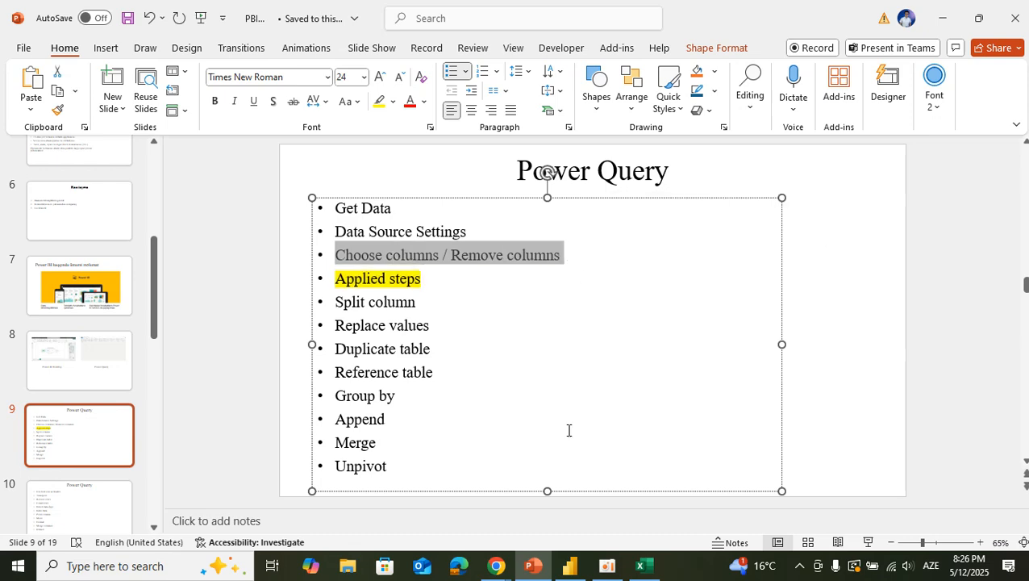
{"action": "left_click", "coordinate": [570, 566]}
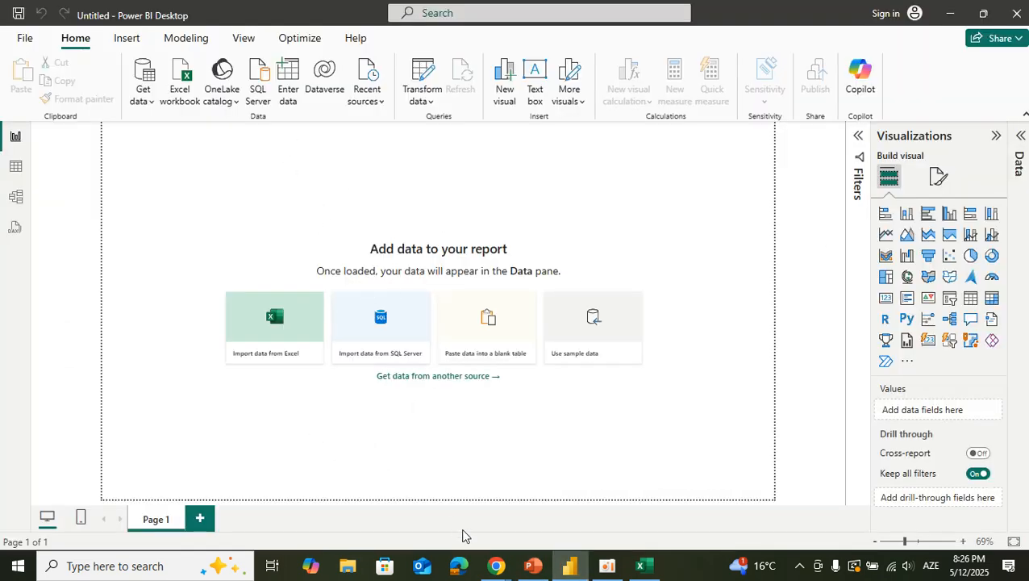
{"action": "left_click", "coordinate": [643, 565]}
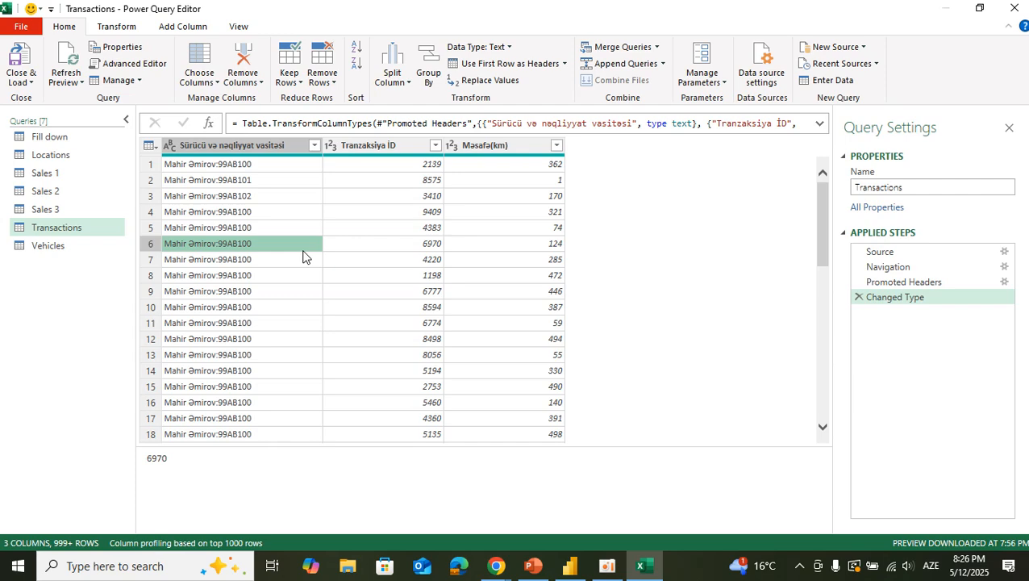
{"action": "left_click", "coordinate": [404, 197]}
{"action": "left_click", "coordinate": [419, 260]}
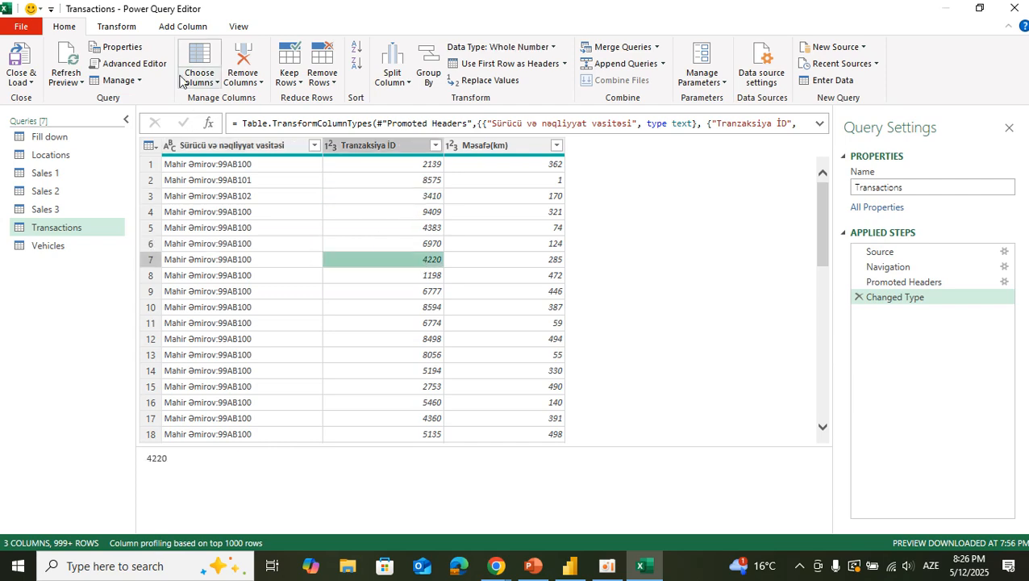
In Sales 1, try keeping only Evakuasiya, Trayler və Beynəlxalq yükdaşıma and Ağır tonnajlı yükdaşıma with Choose Columns, and delete the resulting step
{"action": "left_click", "coordinate": [42, 174]}
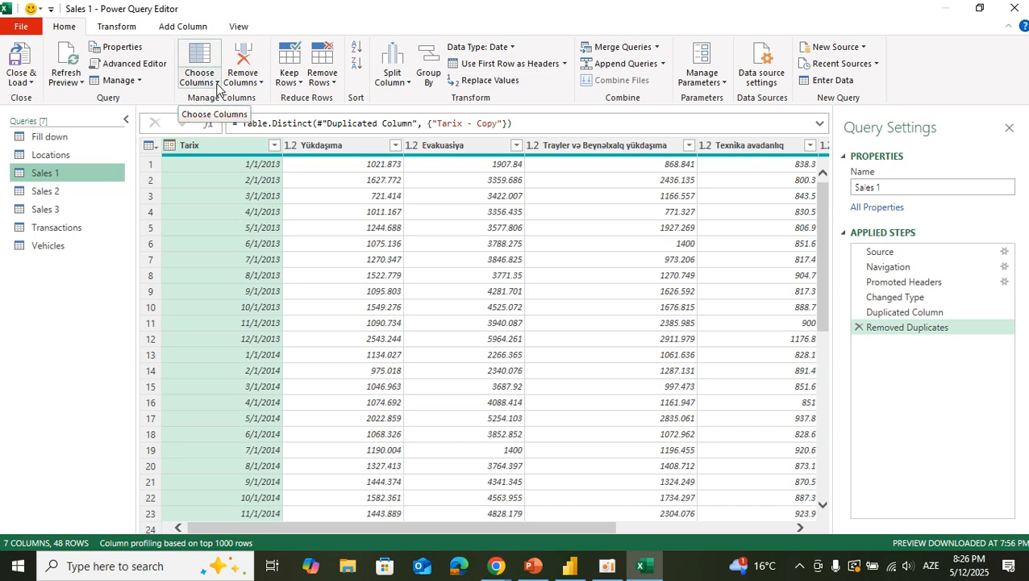
{"action": "left_click", "coordinate": [216, 83]}
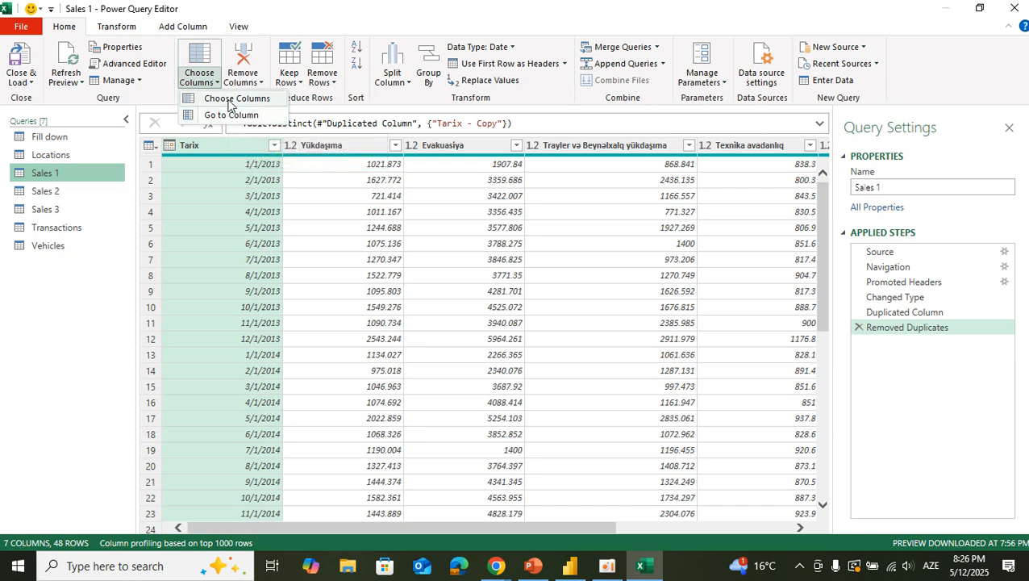
{"action": "left_click", "coordinate": [228, 102]}
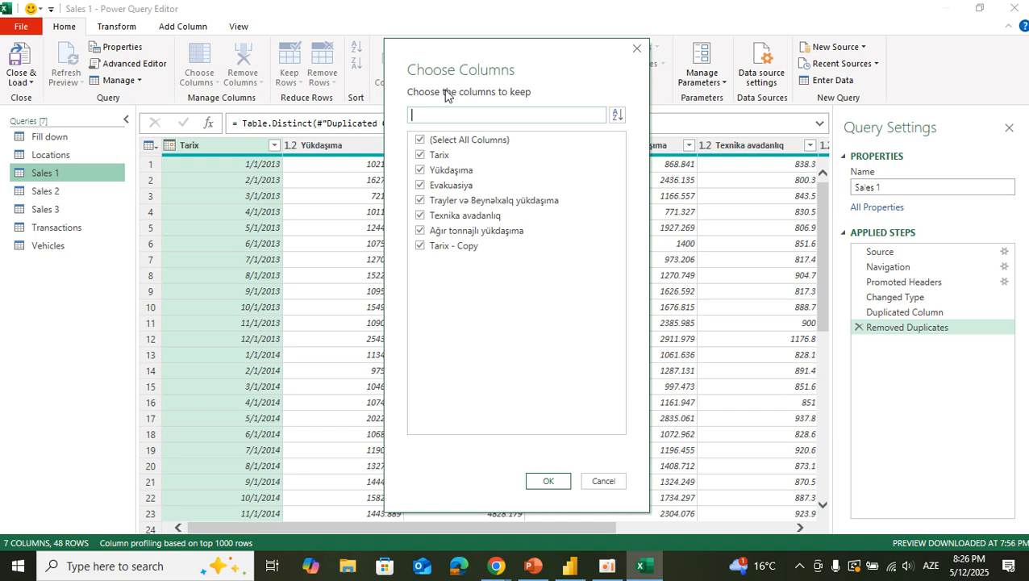
{"action": "left_click", "coordinate": [420, 139]}
{"action": "left_click", "coordinate": [419, 185]}
{"action": "left_click", "coordinate": [419, 231]}
{"action": "left_click", "coordinate": [419, 200]}
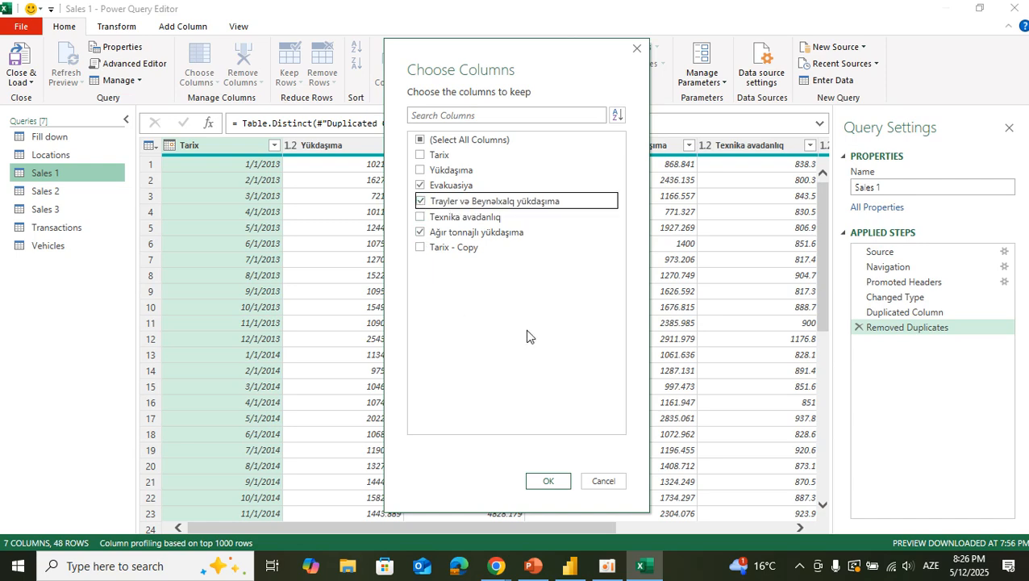
{"action": "left_click", "coordinate": [548, 481]}
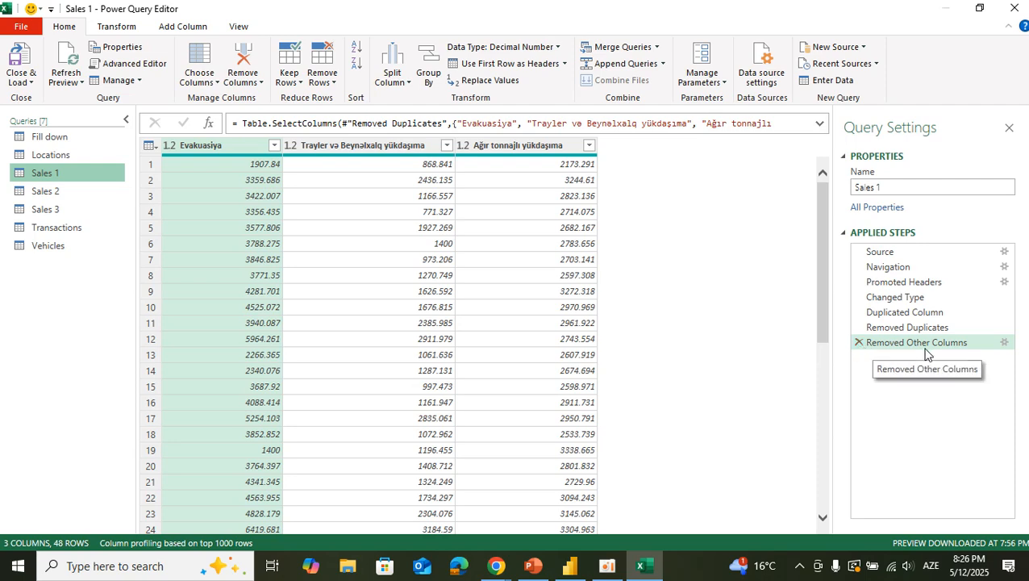
{"action": "left_click", "coordinate": [859, 342]}
Go to the Texnika avadanlıq column of Sales 1 with Go to Column and look over the neighbouring columns
{"action": "left_click", "coordinate": [200, 81]}
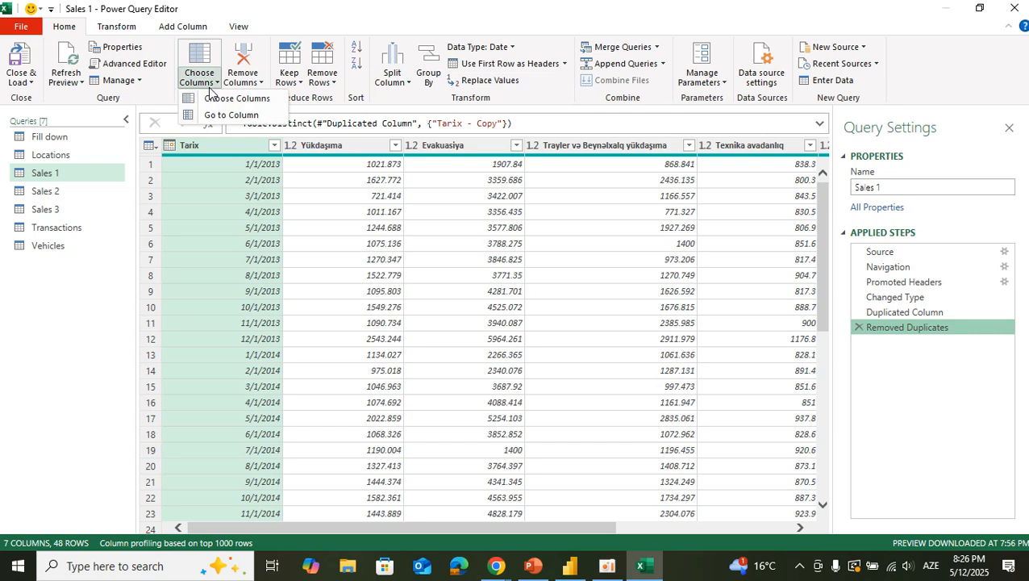
{"action": "left_click", "coordinate": [216, 119]}
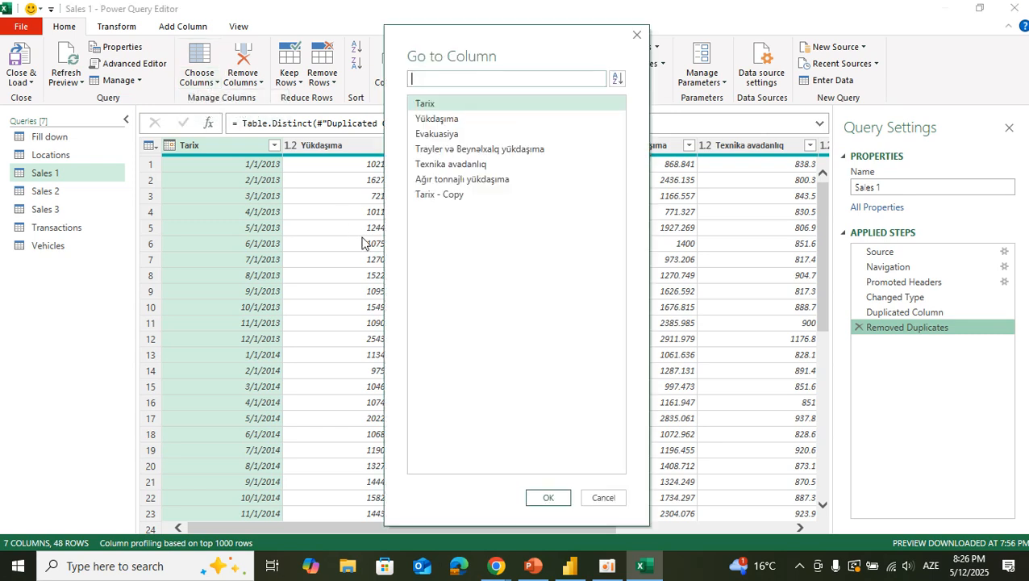
{"action": "left_click", "coordinate": [474, 167]}
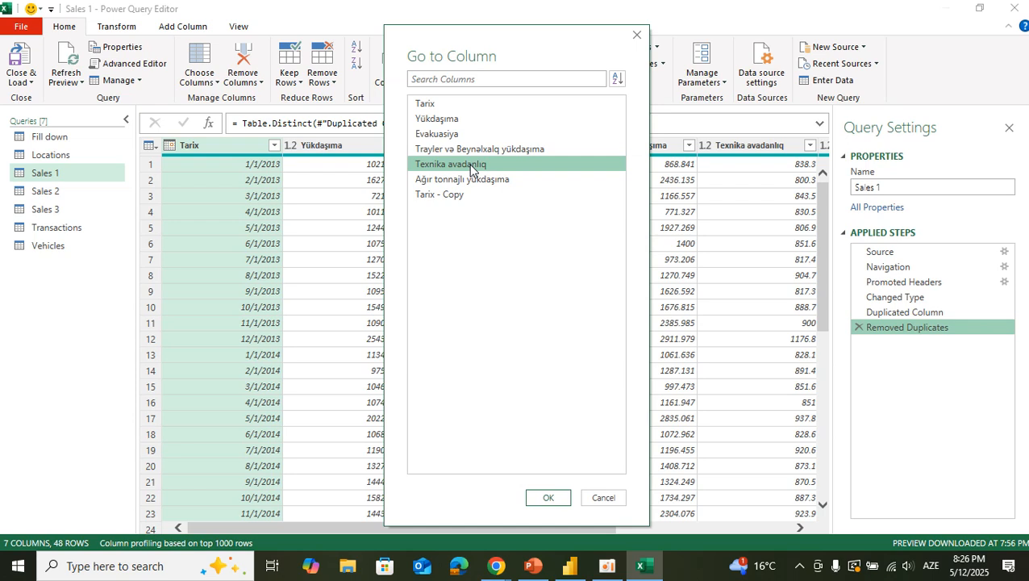
{"action": "left_click", "coordinate": [558, 497]}
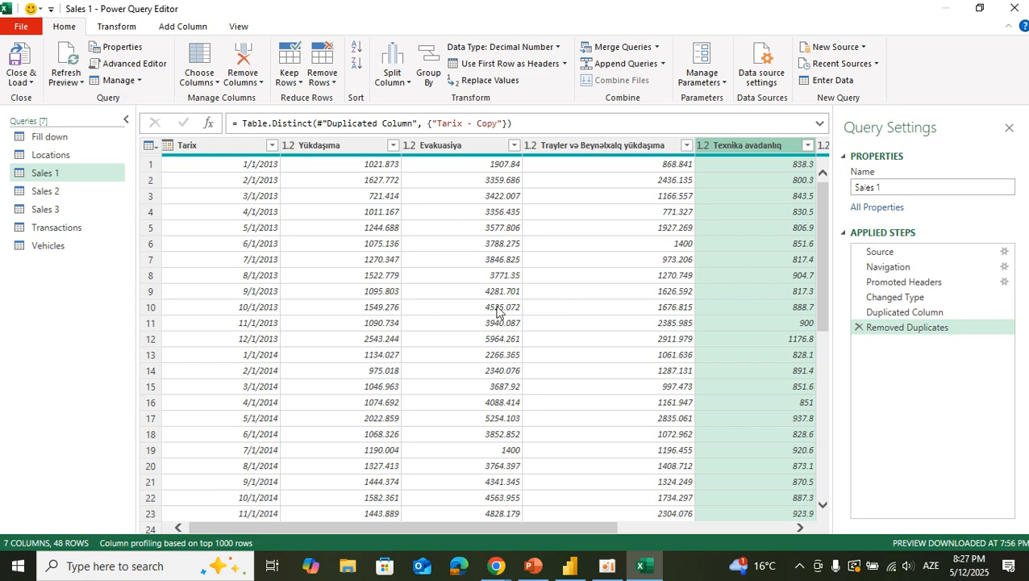
{"action": "scroll", "coordinate": [497, 312], "scroll_direction": "right", "scroll_amount": 5}
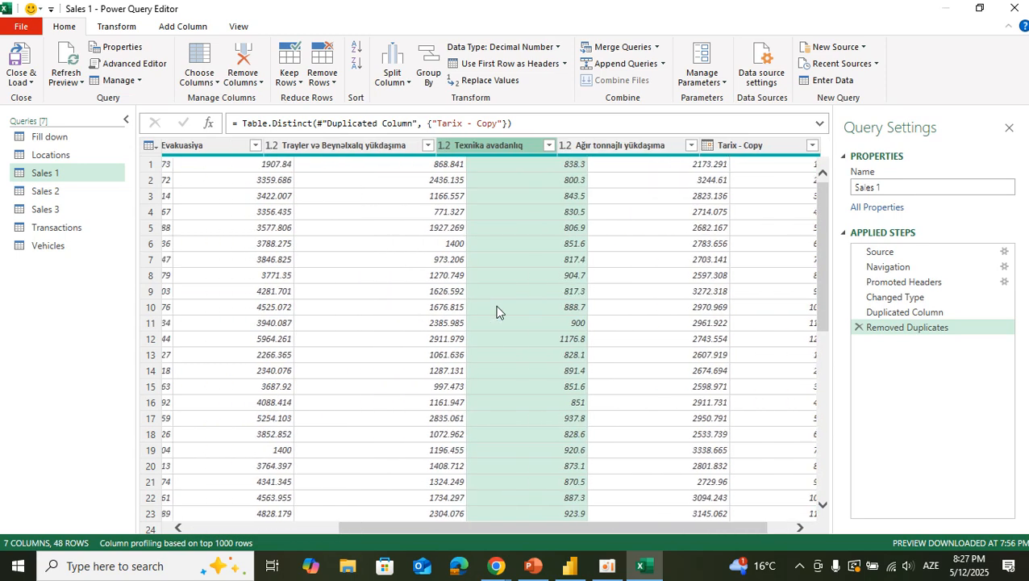
{"action": "scroll", "coordinate": [497, 313], "scroll_direction": "left", "scroll_amount": 5}
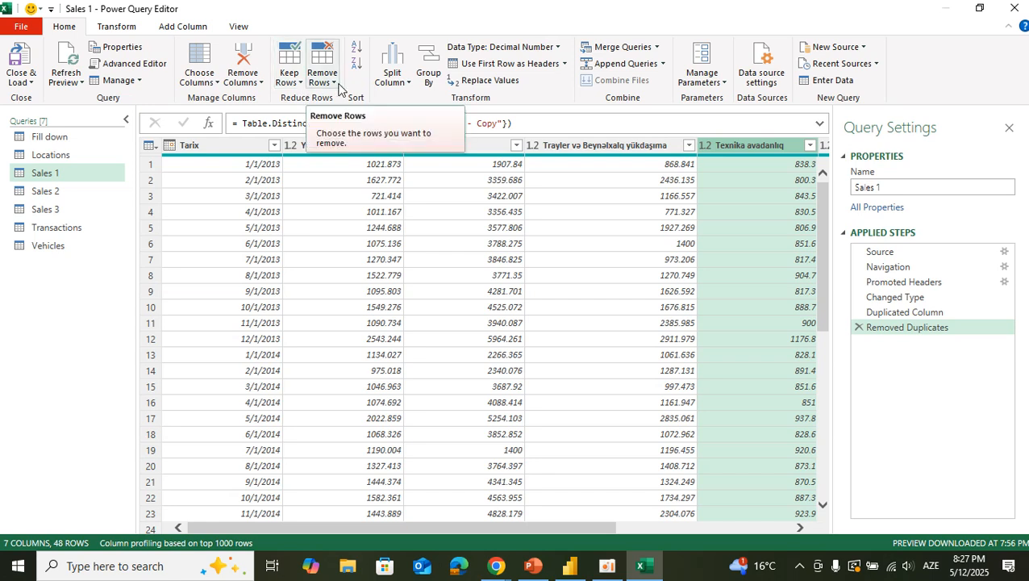
Remove the Tarix - Copy column from the Sales 1 query
{"action": "left_click", "coordinate": [468, 214]}
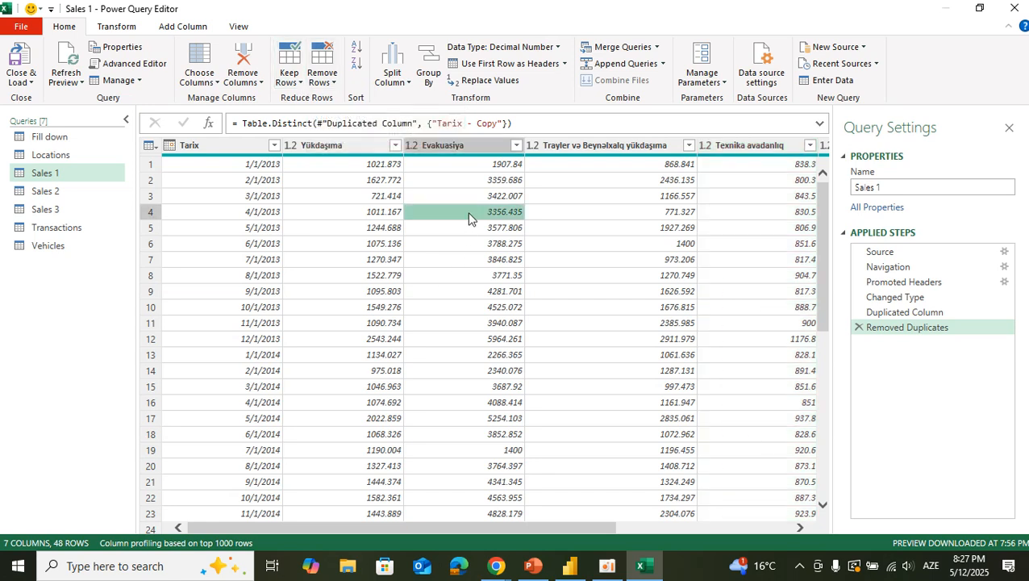
{"action": "scroll", "coordinate": [722, 258], "scroll_direction": "right", "scroll_amount": 3}
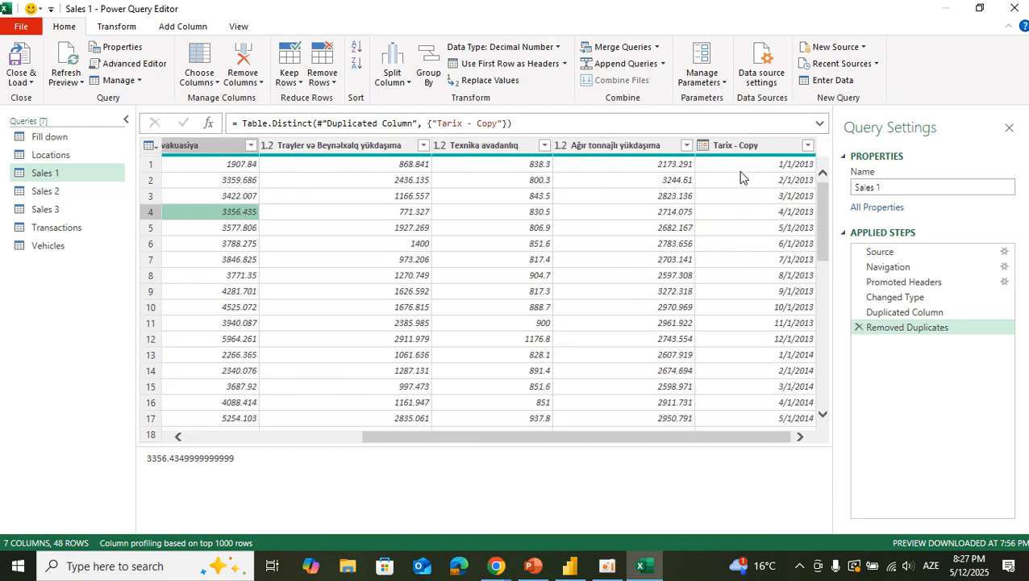
{"action": "left_click", "coordinate": [752, 145]}
{"action": "right_click", "coordinate": [752, 145]}
{"action": "left_click", "coordinate": [786, 175]}
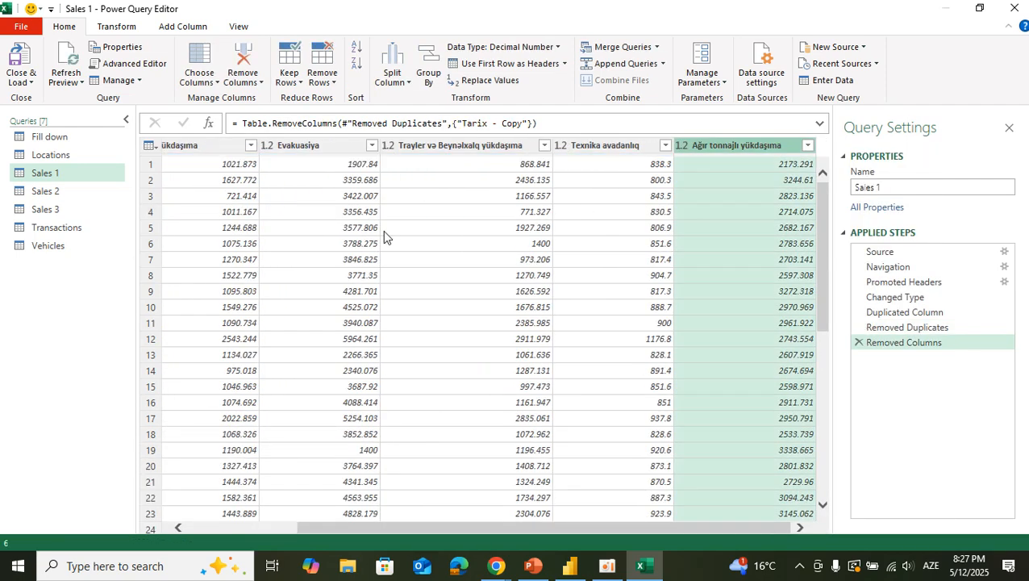
Try removing the Trayler və Beynəlxalq yükdaşıma column from Sales 1, and delete the Removed Columns step
{"action": "left_click", "coordinate": [383, 230]}
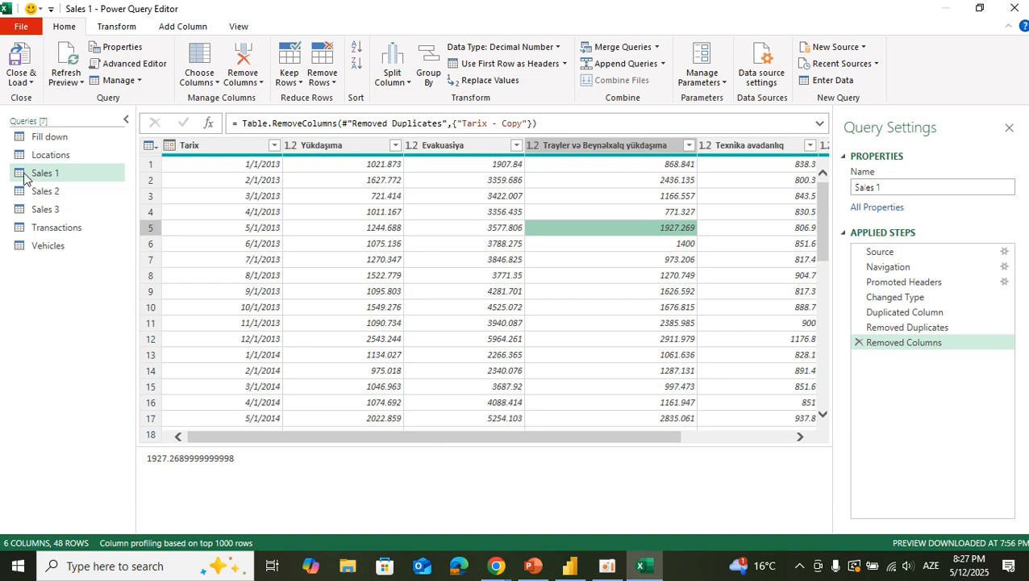
{"action": "left_click", "coordinate": [244, 84]}
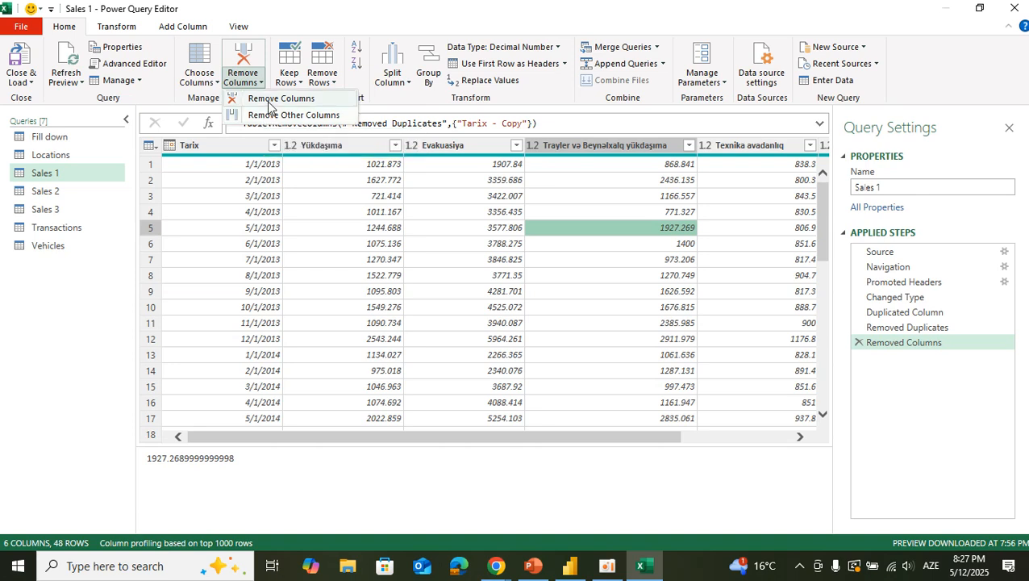
{"action": "left_click", "coordinate": [272, 99]}
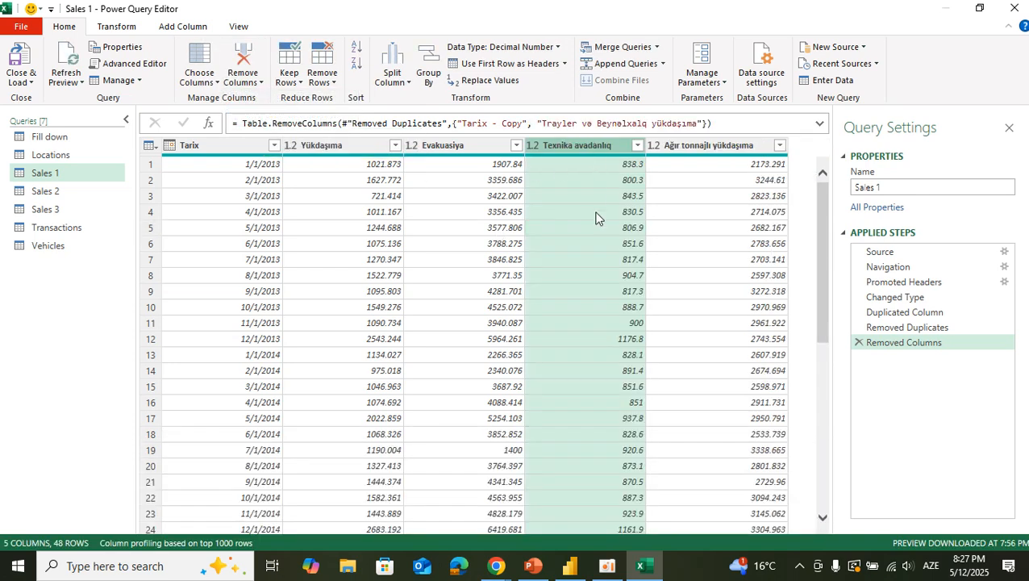
{"action": "left_click", "coordinate": [859, 342]}
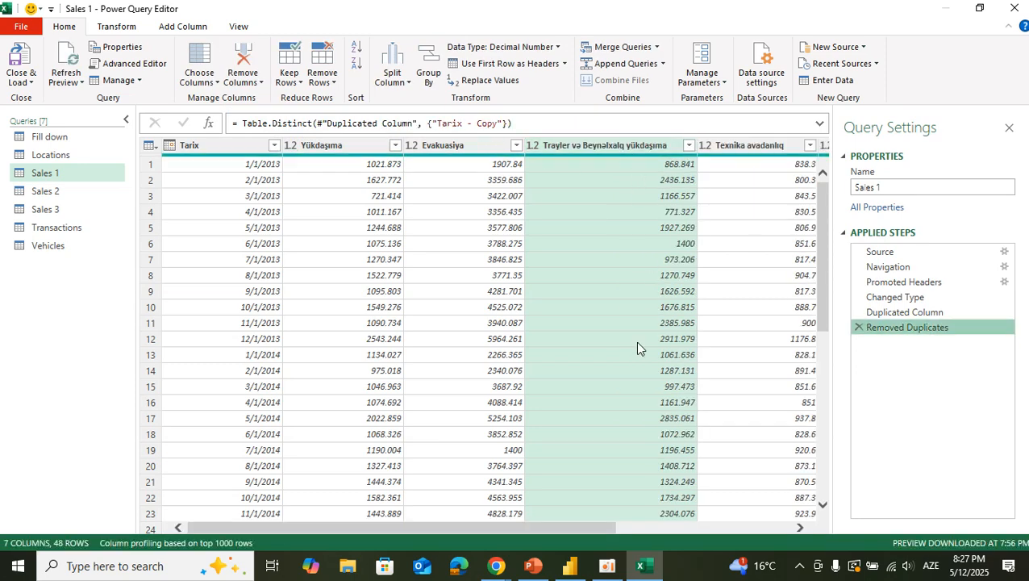
Try removing all Sales 1 columns other than Trayler və Beynəlxalq yükdaşıma, and delete that applied step
{"action": "left_click", "coordinate": [242, 78]}
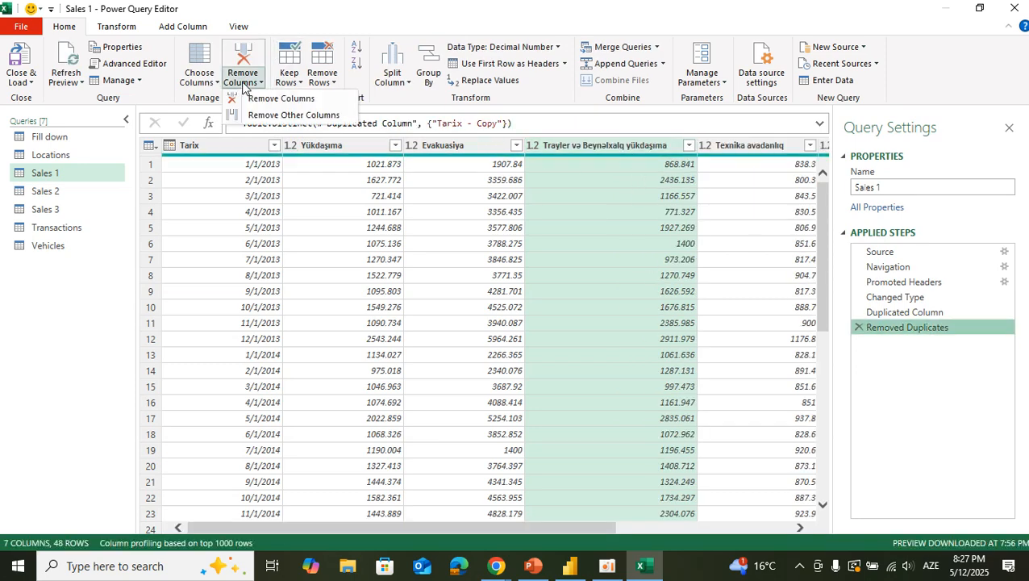
{"action": "left_click", "coordinate": [279, 115]}
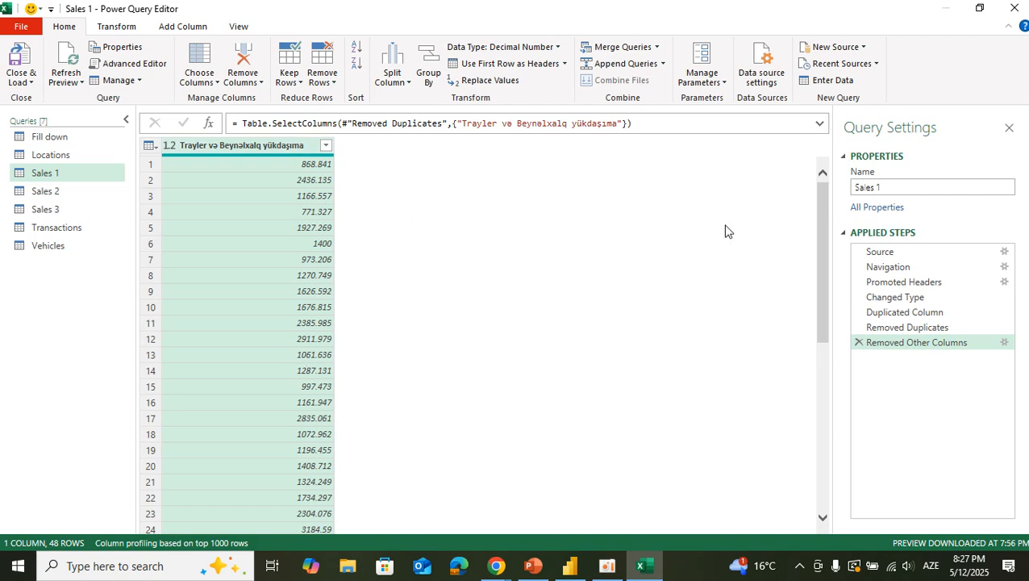
{"action": "left_click", "coordinate": [859, 342]}
Compare the Keep Rows and Remove Rows options, and keep only the top 3 rows of Sales 1
{"action": "left_click", "coordinate": [388, 246]}
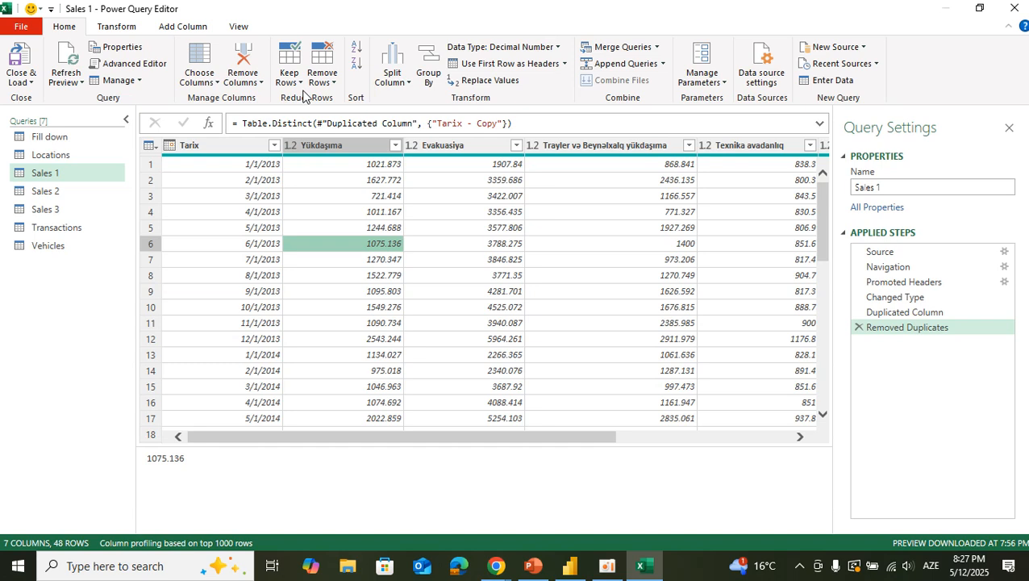
{"action": "left_click", "coordinate": [295, 81]}
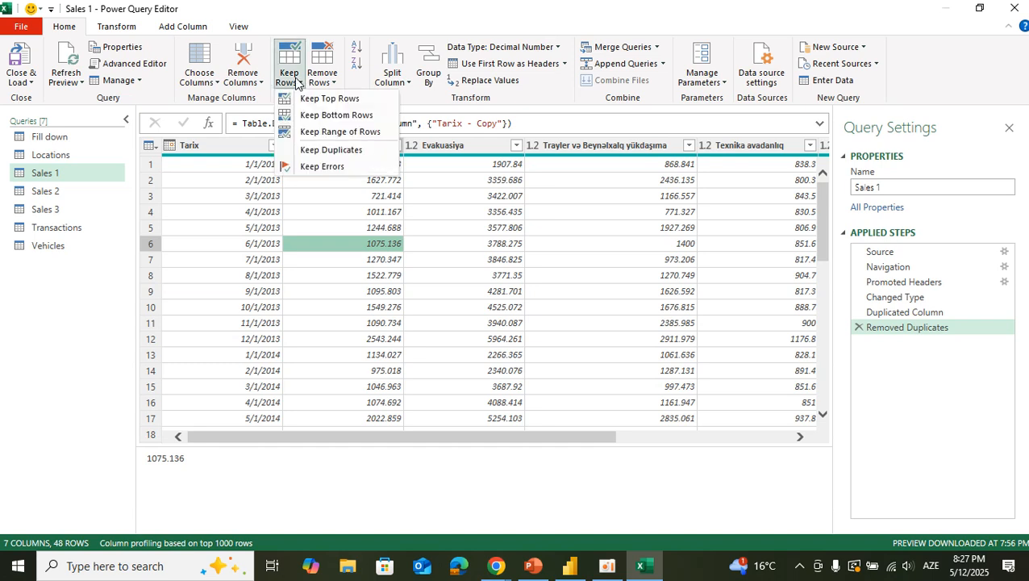
{"action": "left_click", "coordinate": [322, 79]}
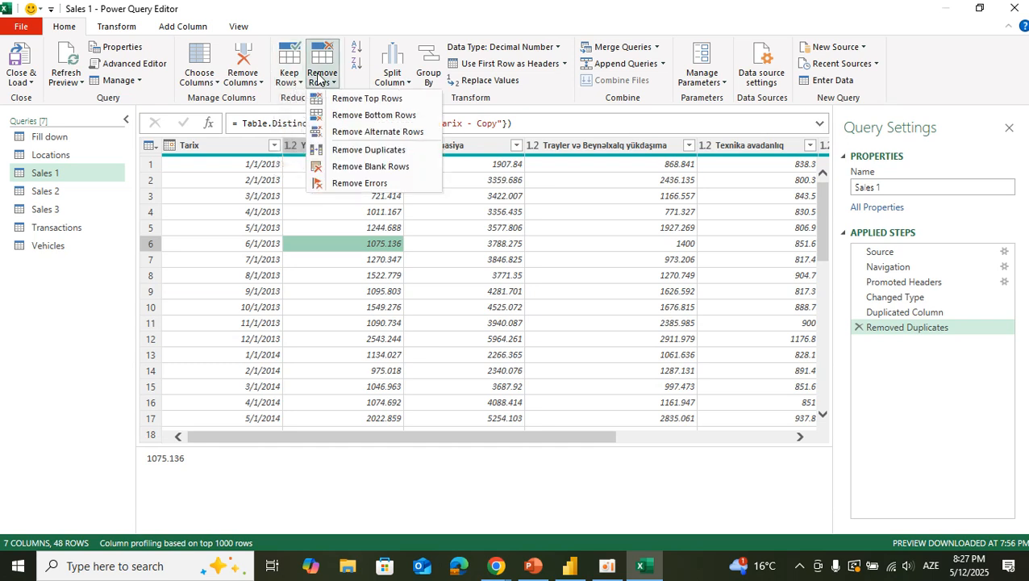
{"action": "left_click", "coordinate": [287, 62]}
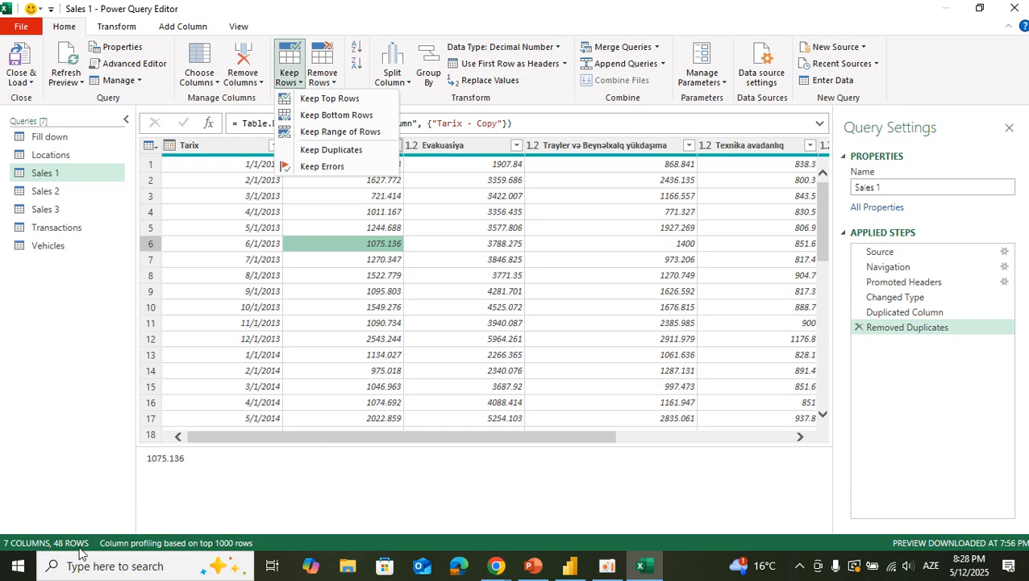
{"action": "left_click", "coordinate": [335, 99]}
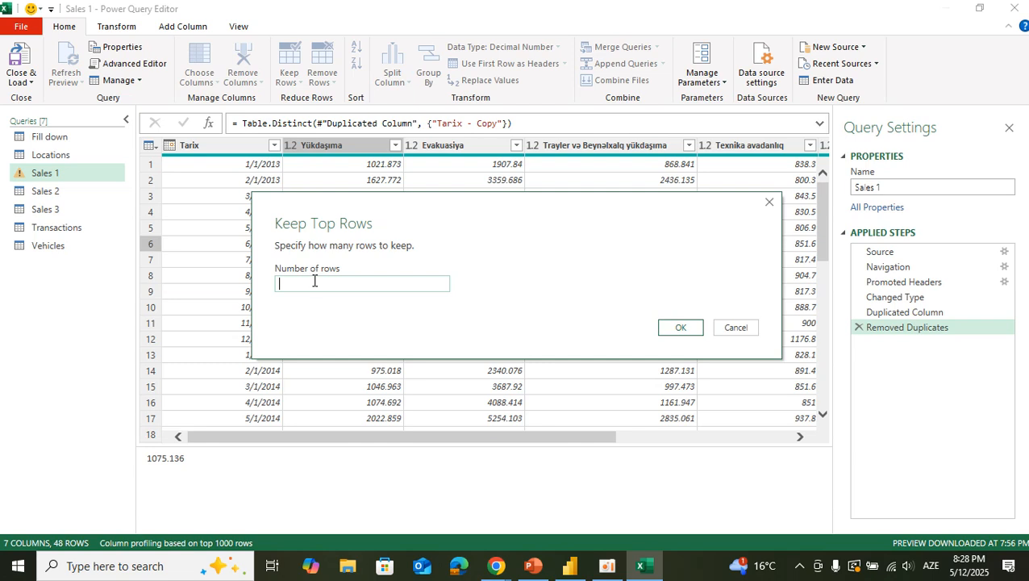
{"action": "left_click", "coordinate": [682, 328]}
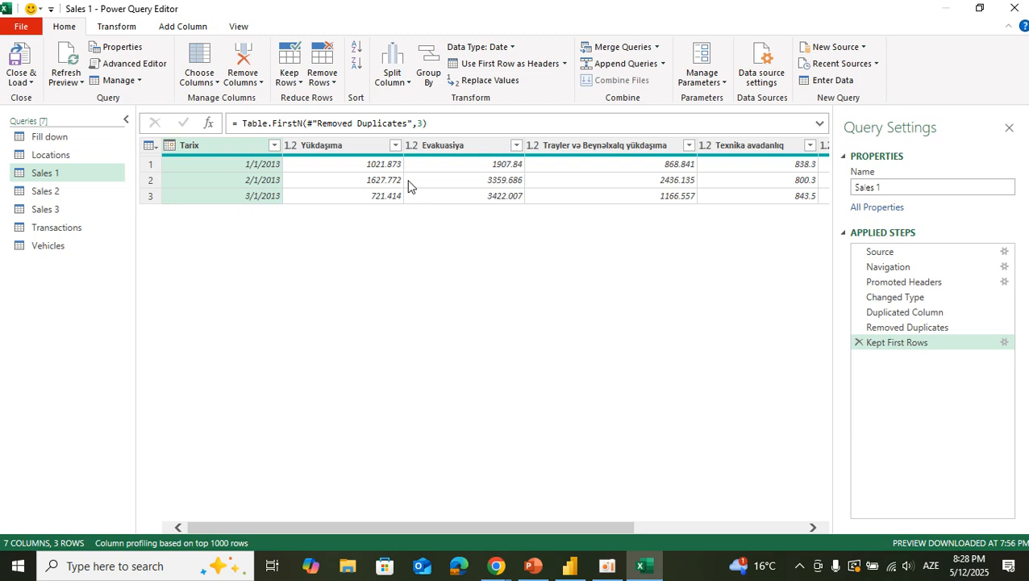
Delete the Kept First Rows step from Sales 1, and keep a range of 5 rows starting at row 3
{"action": "left_click", "coordinate": [858, 342]}
{"action": "left_click", "coordinate": [289, 74]}
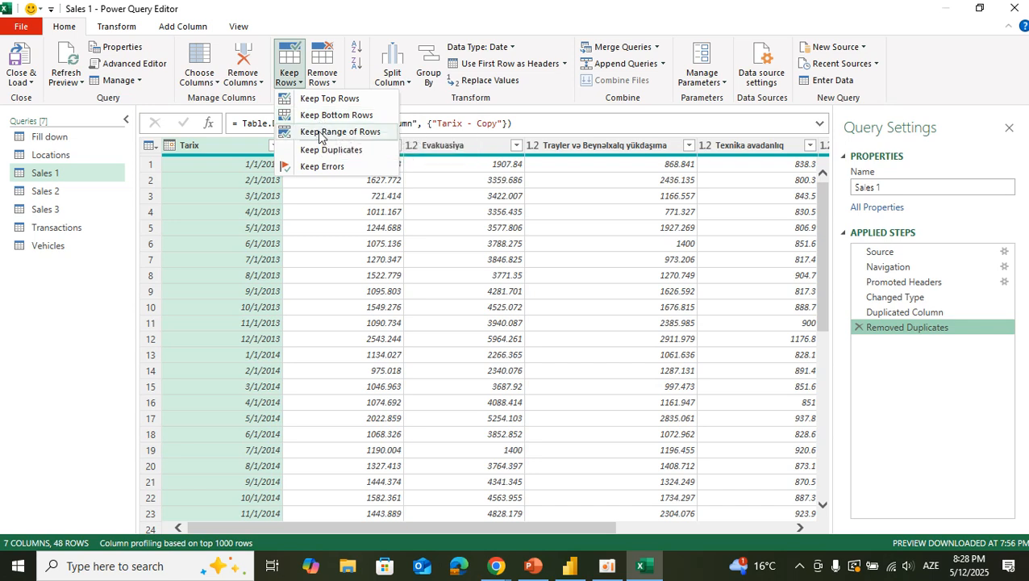
{"action": "left_click", "coordinate": [320, 132]}
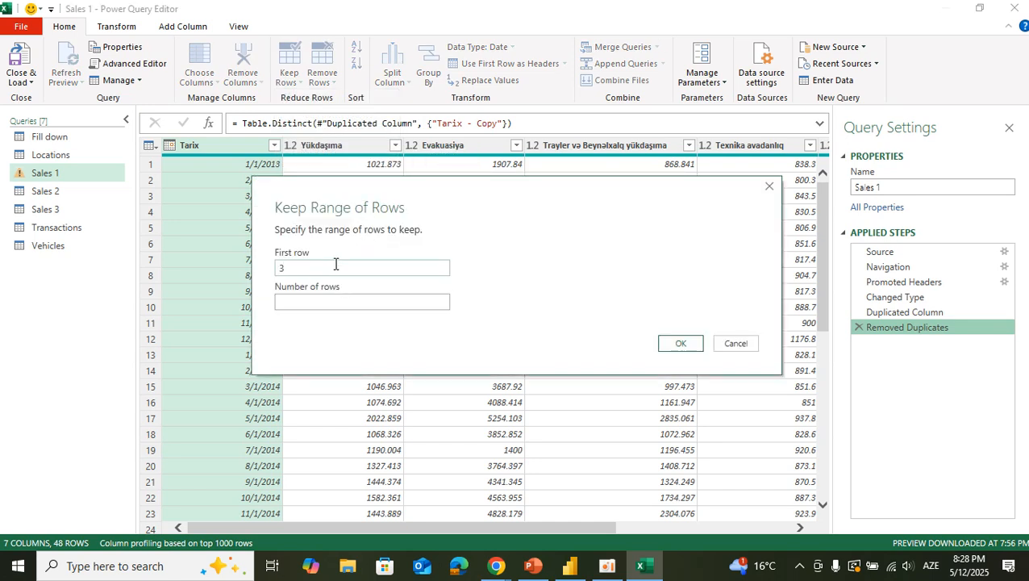
{"action": "left_click", "coordinate": [336, 298]}
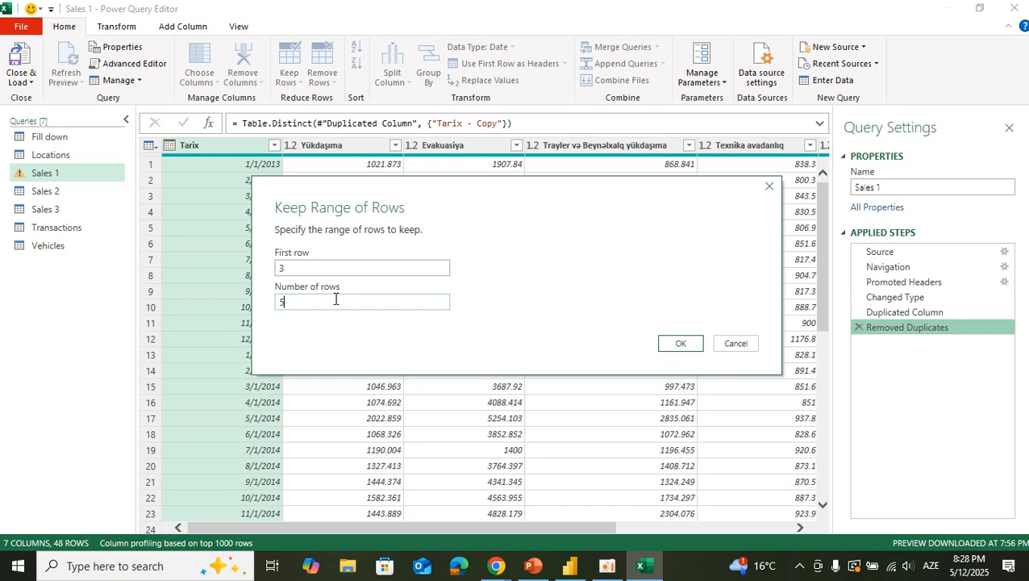
{"action": "left_click", "coordinate": [680, 344]}
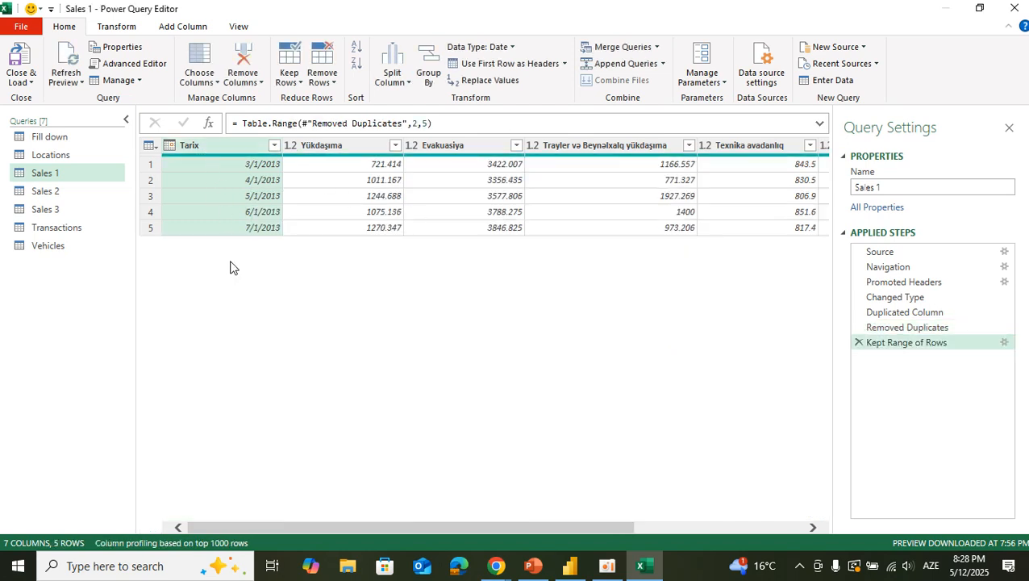
Compare the Sales 1 rows at the Removed Duplicates step with those at Kept Range of Rows
{"action": "left_click", "coordinate": [921, 328]}
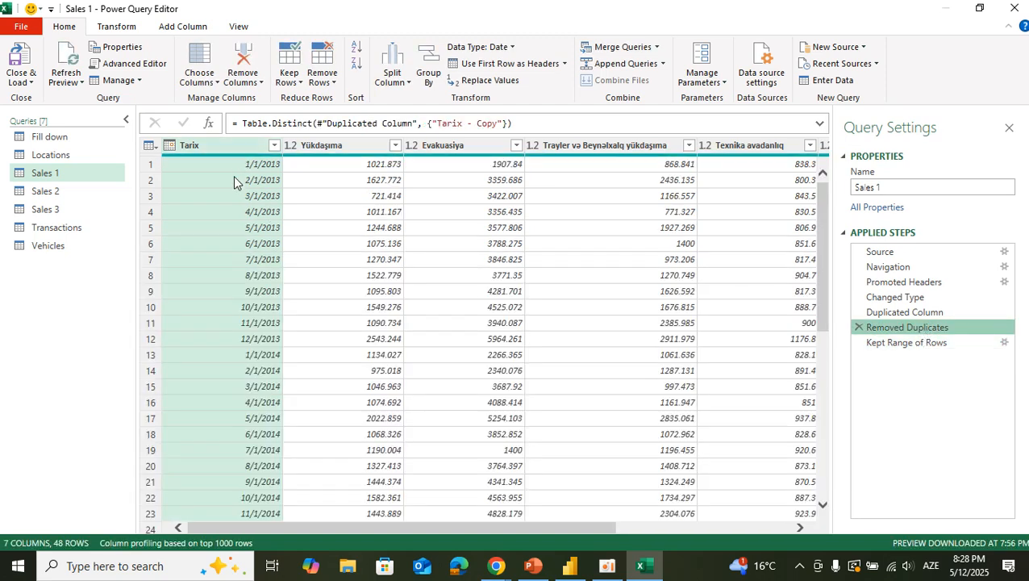
{"action": "left_click", "coordinate": [242, 197]}
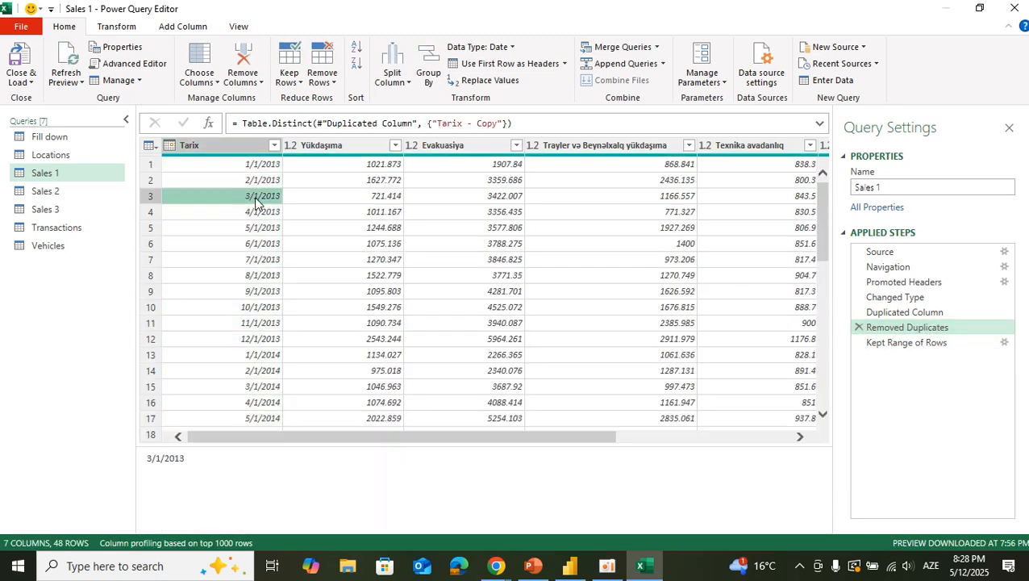
{"action": "left_click", "coordinate": [885, 344]}
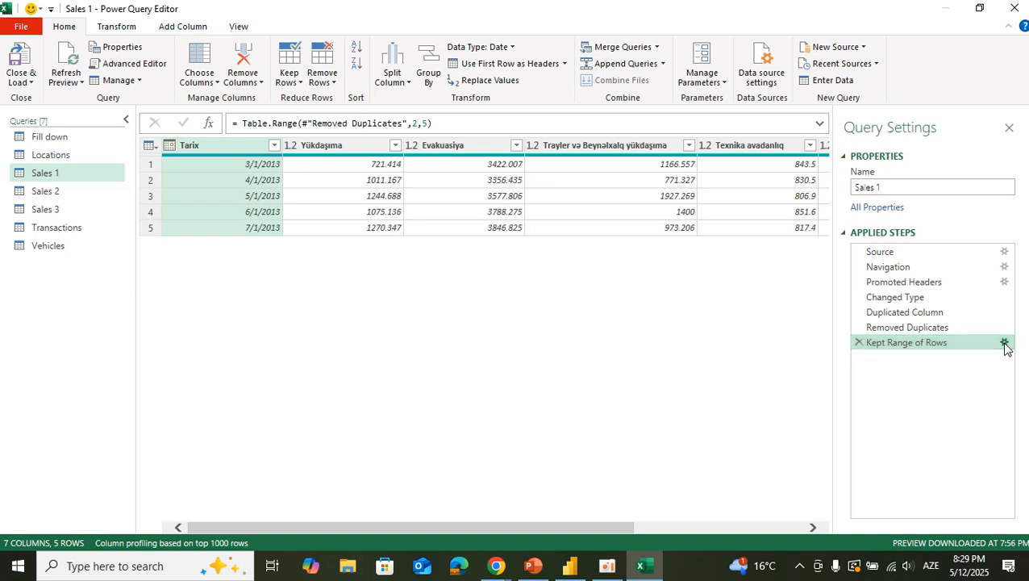
Set the number of rows in the Kept Range of Rows step to 6
{"action": "left_click", "coordinate": [1004, 342]}
{"action": "left_click", "coordinate": [335, 303]}
{"action": "key", "text": "BackSpace"}
{"action": "type", "text": "6"}
{"action": "key", "text": "Return"}
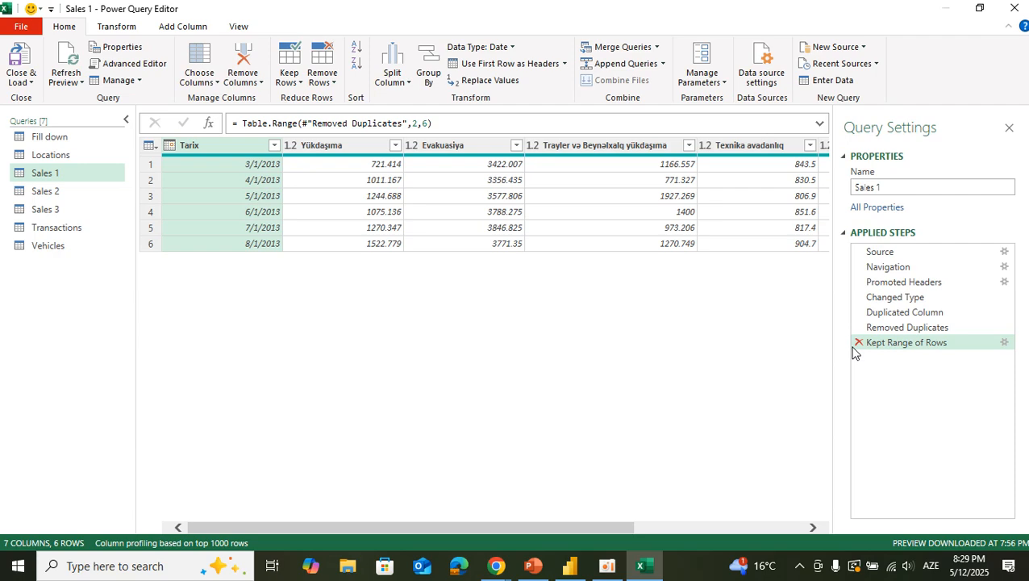
{"action": "left_click", "coordinate": [602, 568]}
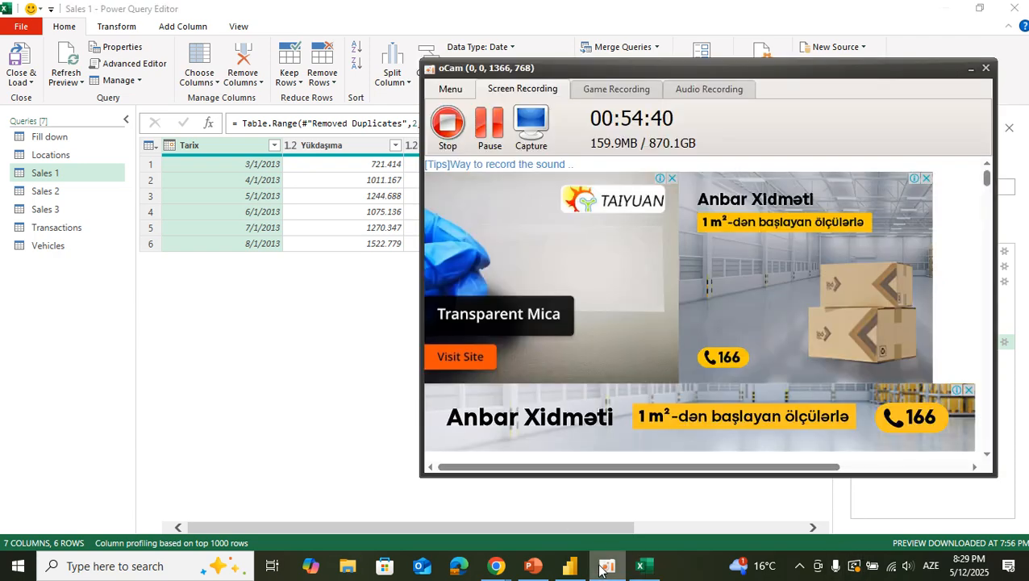
{"action": "left_click", "coordinate": [602, 568]}
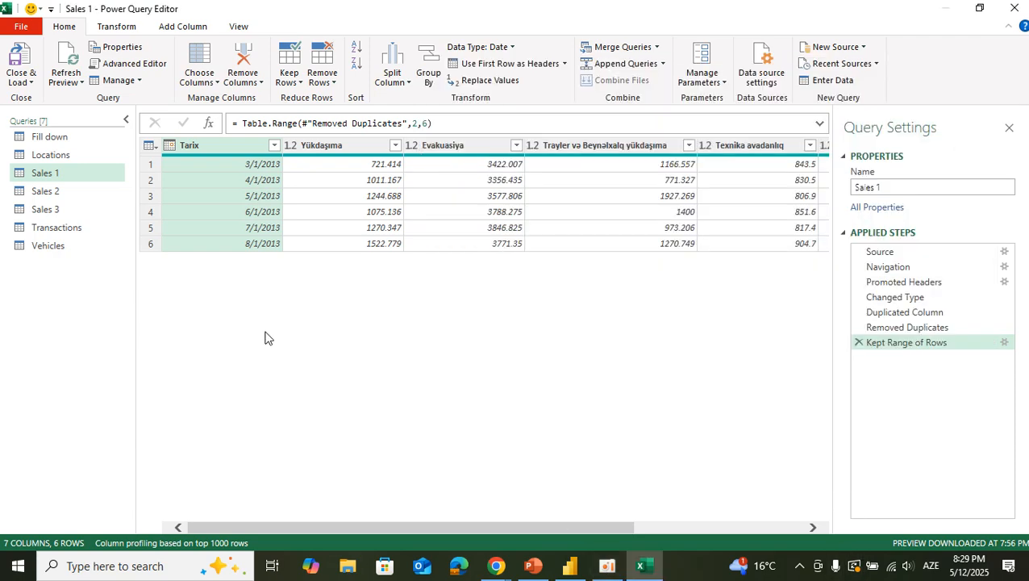
Delete the Kept Range of Rows step and remove the Tarix - Copy column from Sales 1
{"action": "left_click", "coordinate": [859, 342]}
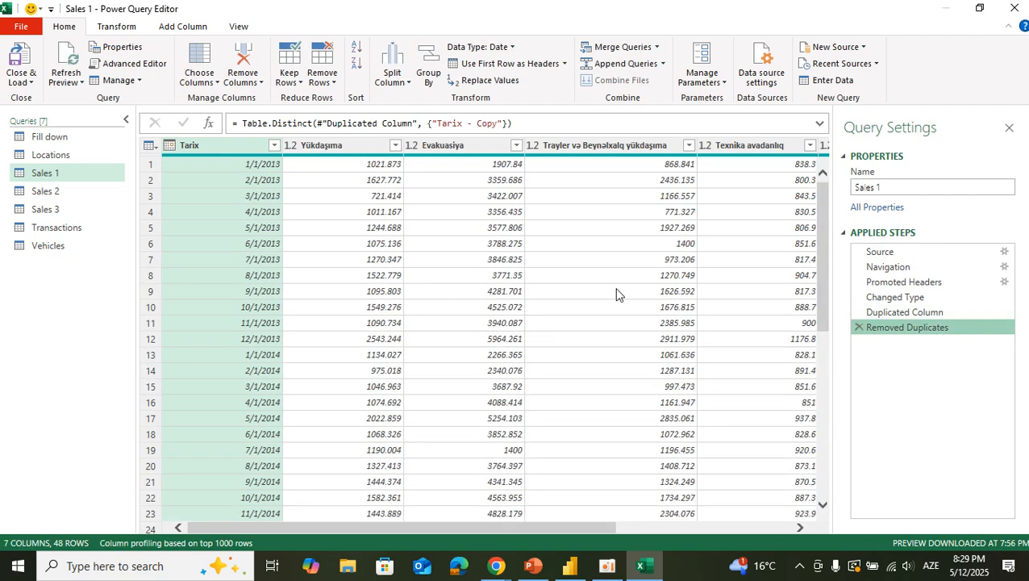
{"action": "scroll", "coordinate": [706, 296], "scroll_direction": "right", "scroll_amount": 3}
{"action": "scroll", "coordinate": [706, 296], "scroll_direction": "left", "scroll_amount": 5}
{"action": "scroll", "coordinate": [706, 296], "scroll_direction": "right", "scroll_amount": 5}
{"action": "left_click", "coordinate": [743, 143]}
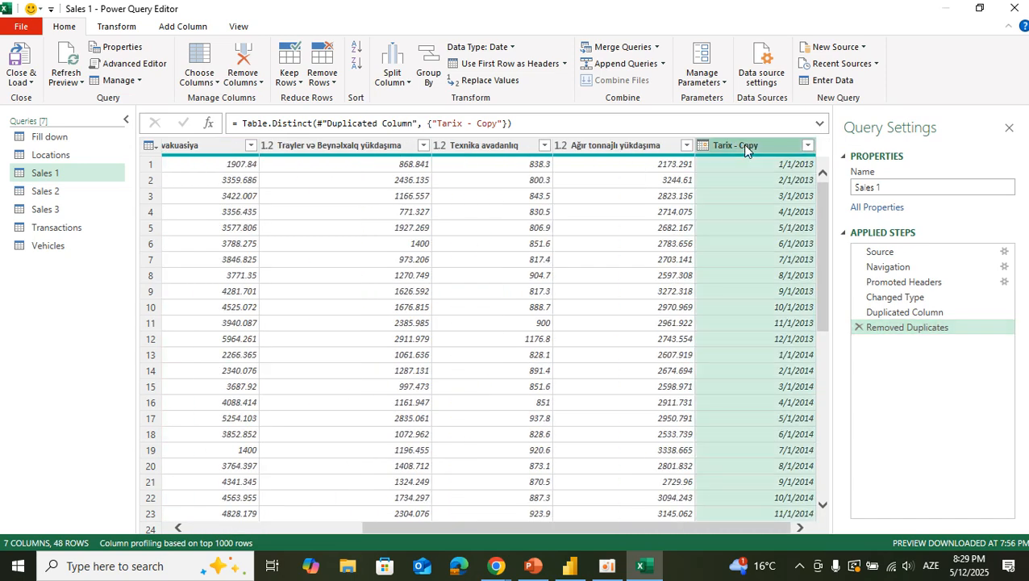
{"action": "right_click", "coordinate": [742, 144]}
{"action": "left_click", "coordinate": [784, 175]}
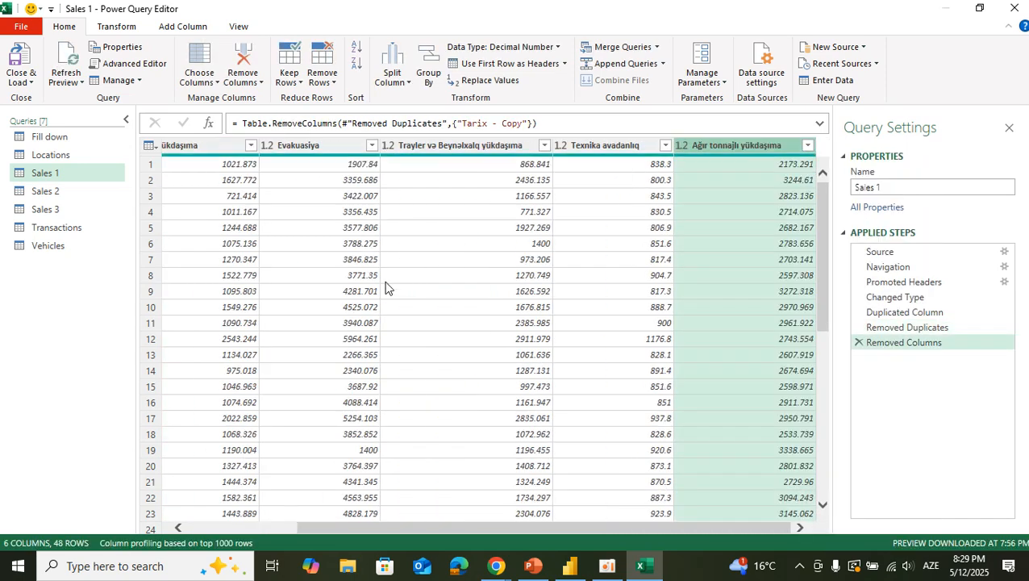
{"action": "left_click", "coordinate": [385, 279]}
{"action": "left_click", "coordinate": [297, 226]}
{"action": "scroll", "coordinate": [296, 230], "scroll_direction": "left", "scroll_amount": 3}
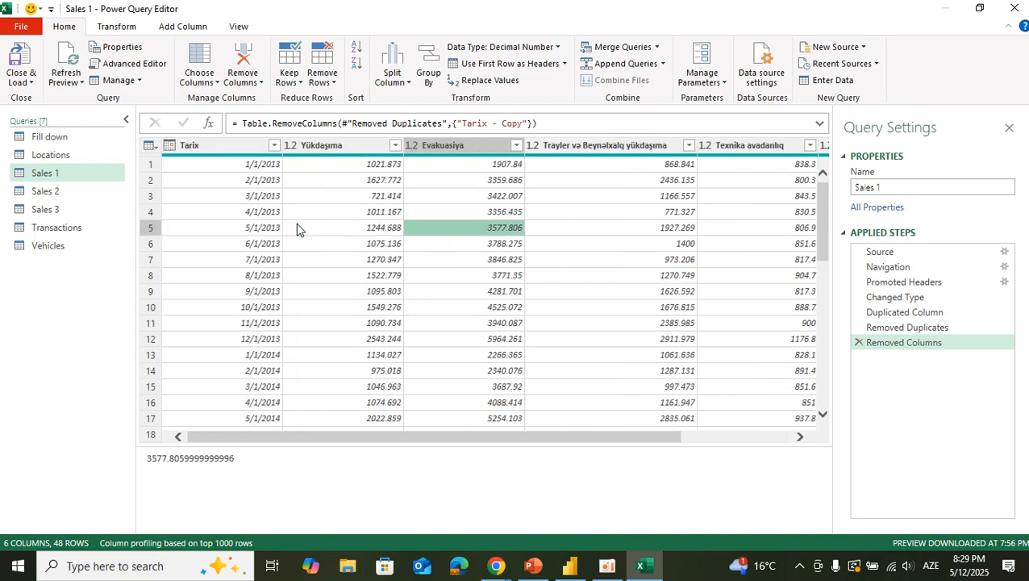
Switch to PowerPoint and highlight the Choose columns / Remove columns bullet on the Power Query slide in yellow
{"action": "left_click", "coordinate": [533, 565]}
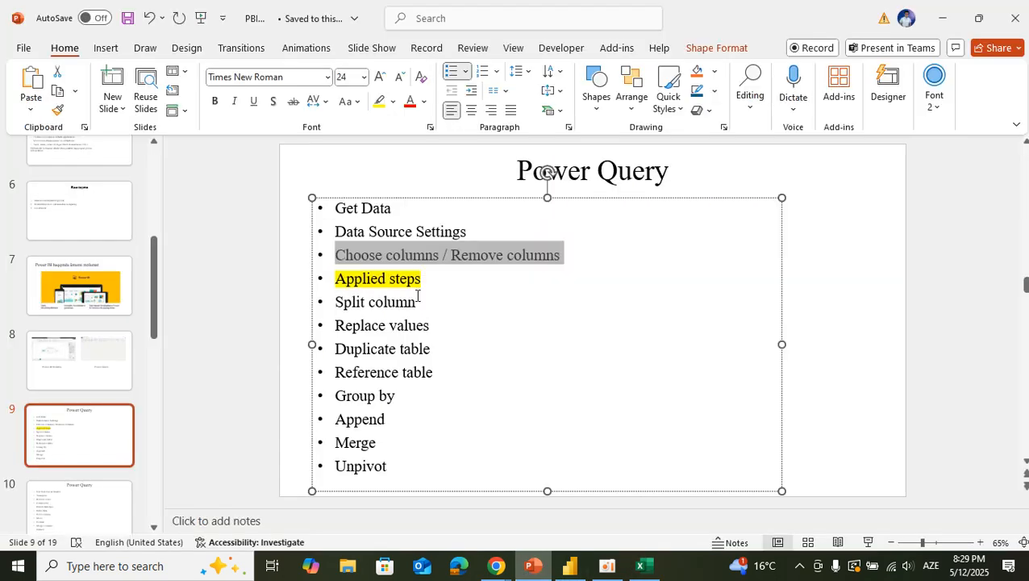
{"action": "left_click", "coordinate": [378, 101]}
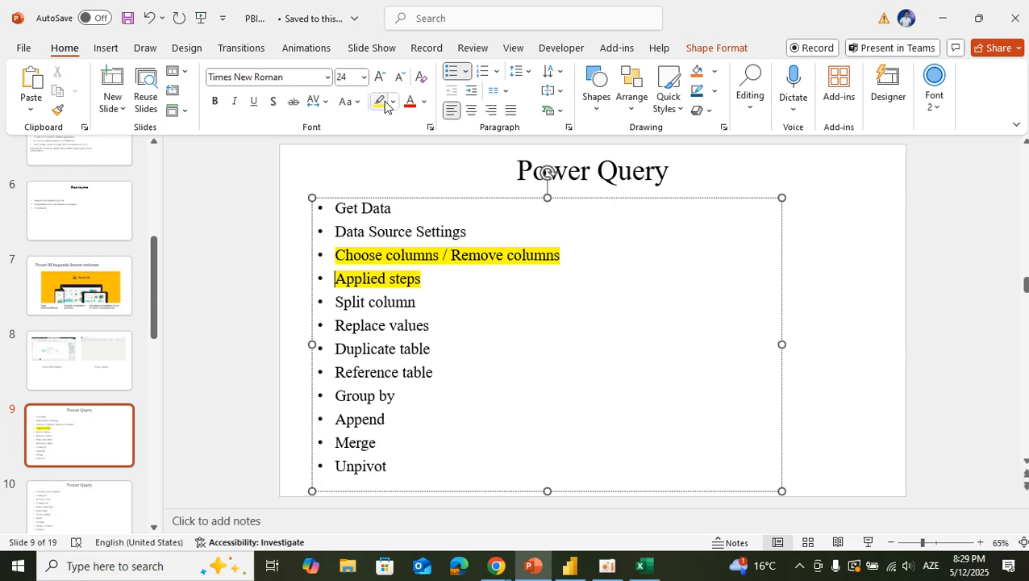
{"action": "left_click", "coordinate": [336, 302]}
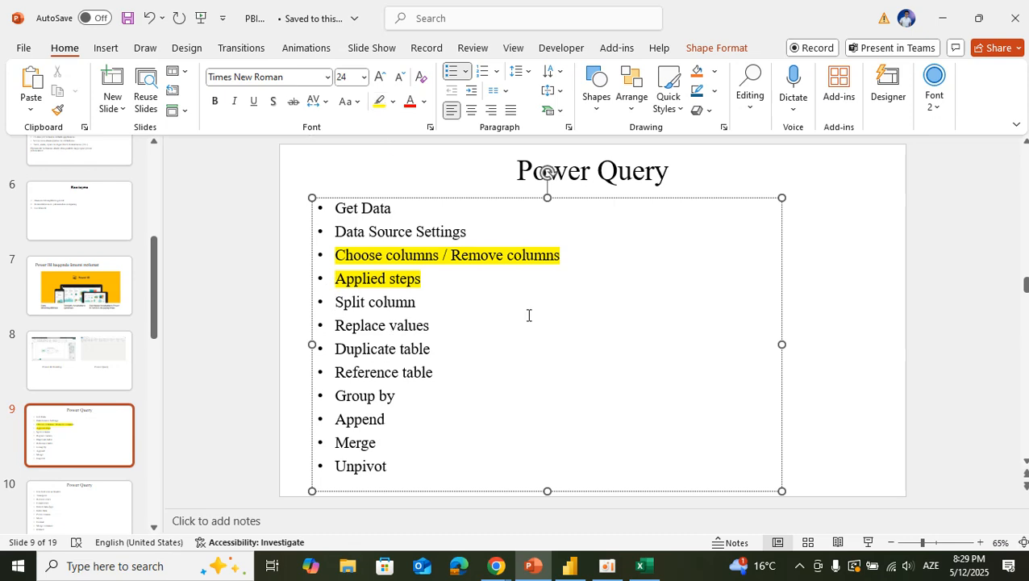
Return to the Power Query Editor and open the Transactions query
{"action": "left_click", "coordinate": [571, 564]}
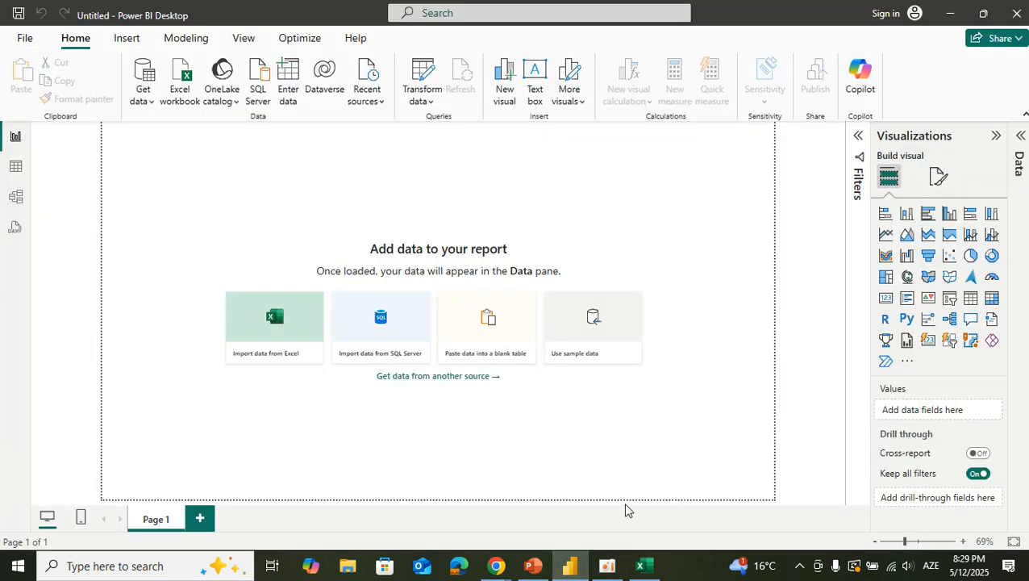
{"action": "left_click", "coordinate": [648, 577]}
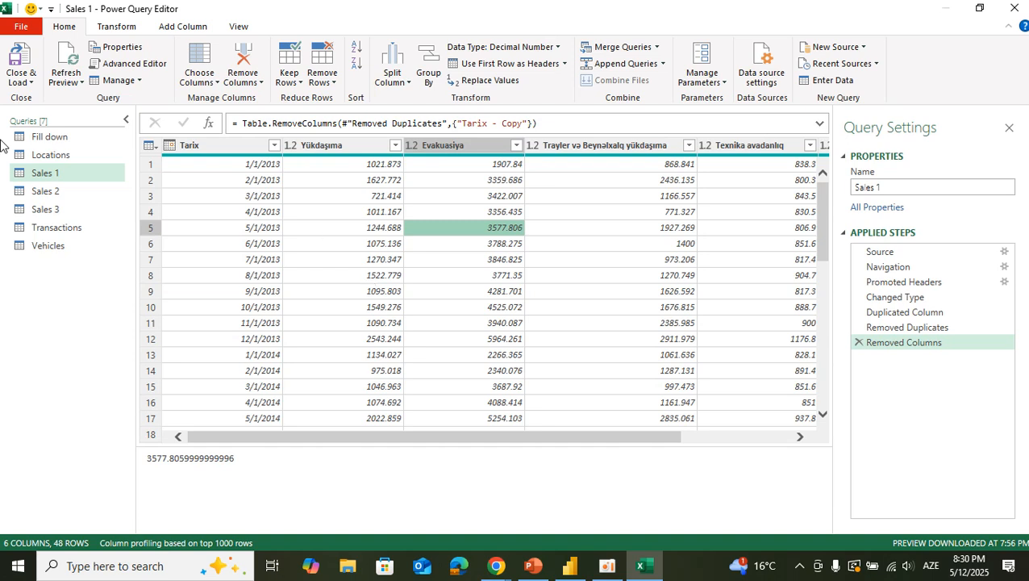
{"action": "left_click", "coordinate": [68, 249]}
{"action": "left_click", "coordinate": [68, 226]}
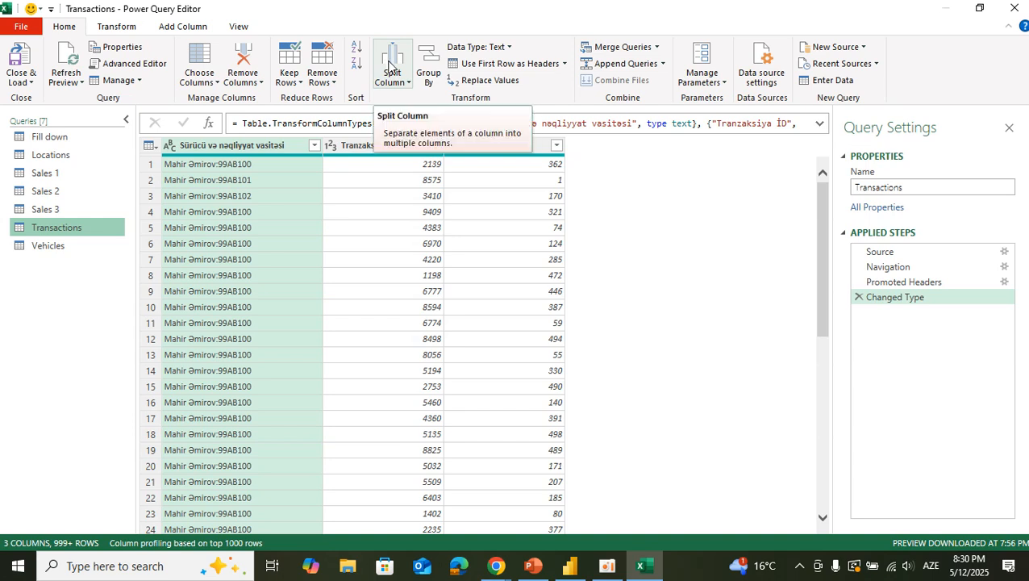
Try splitting the Sürücü və nəqliyyat vasitəsi column by lowercase to uppercase, and delete that applied step
{"action": "left_click", "coordinate": [391, 68]}
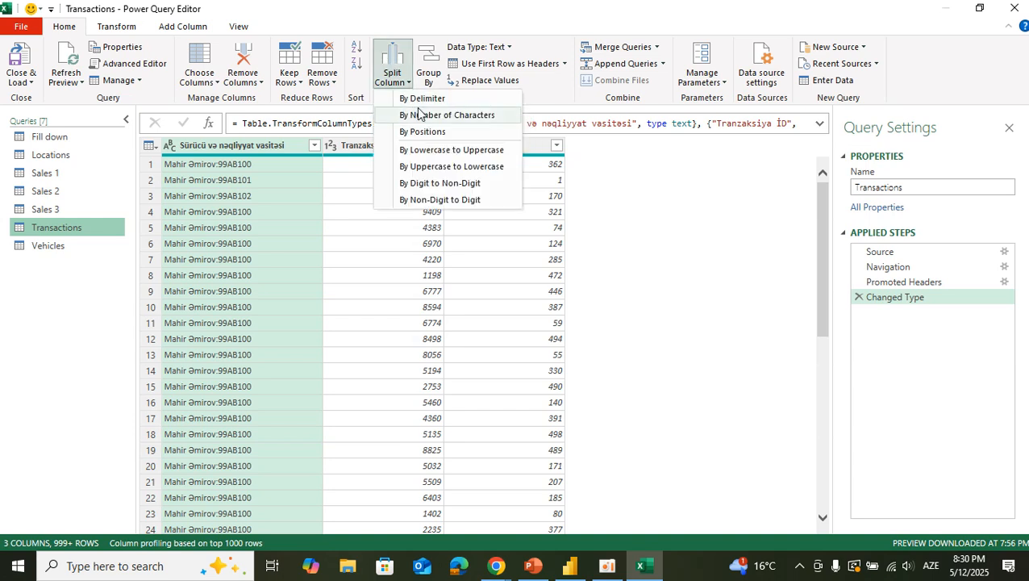
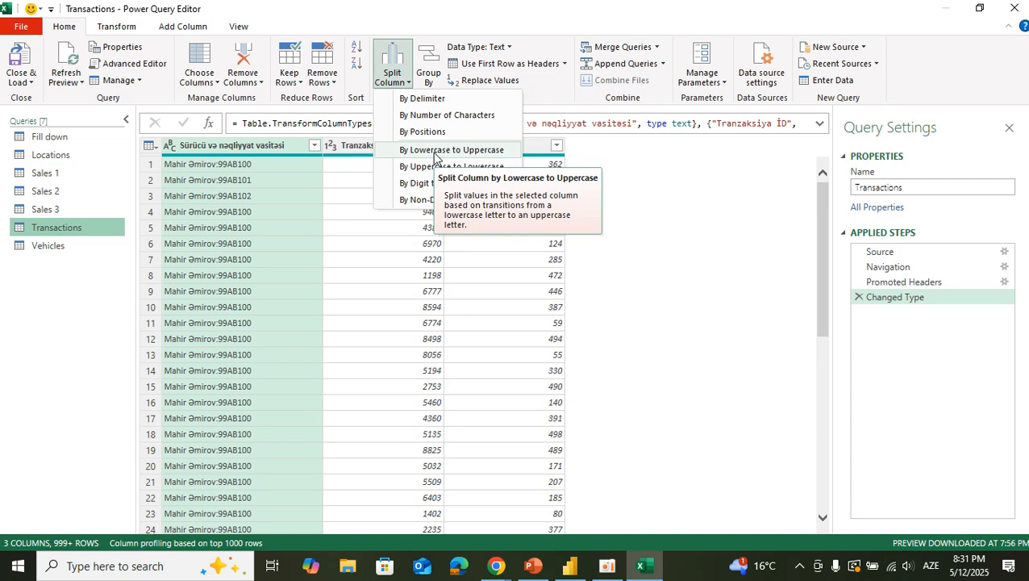
{"action": "left_click", "coordinate": [435, 151]}
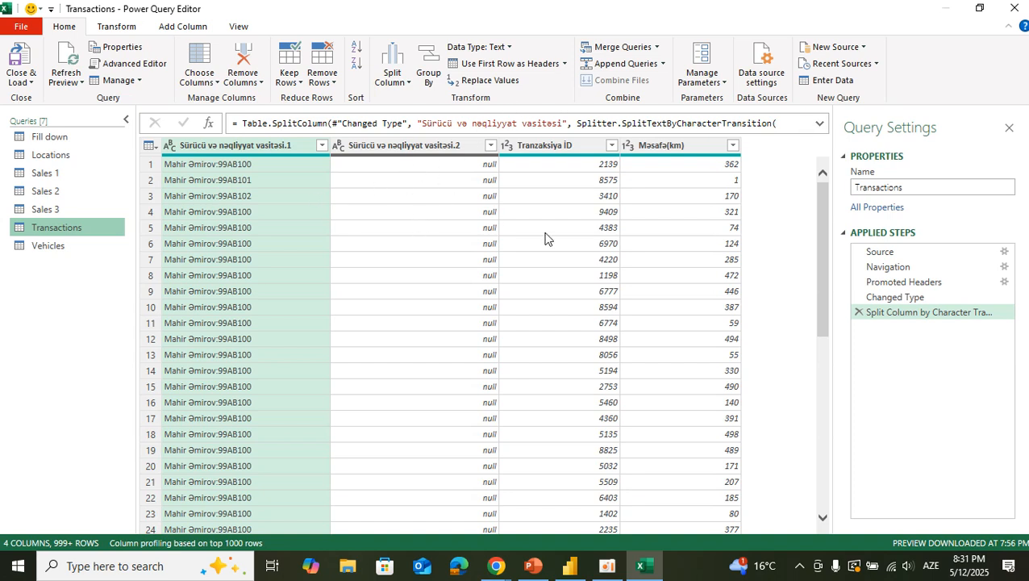
{"action": "left_click", "coordinate": [858, 312]}
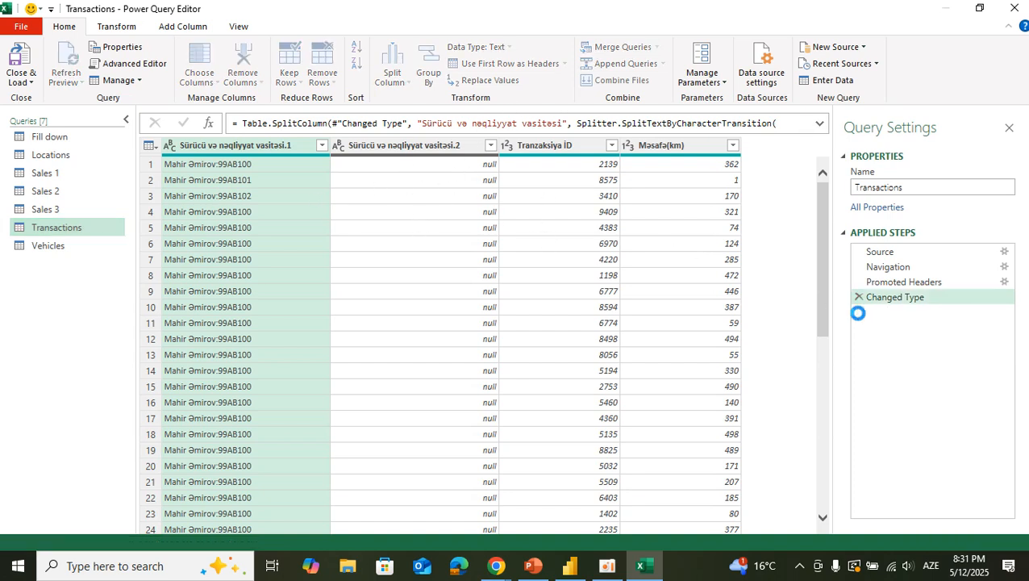
Try splitting the Sürücü və nəqliyyat vasitəsi column by uppercase to lowercase, and delete that applied step
{"action": "left_click", "coordinate": [393, 76]}
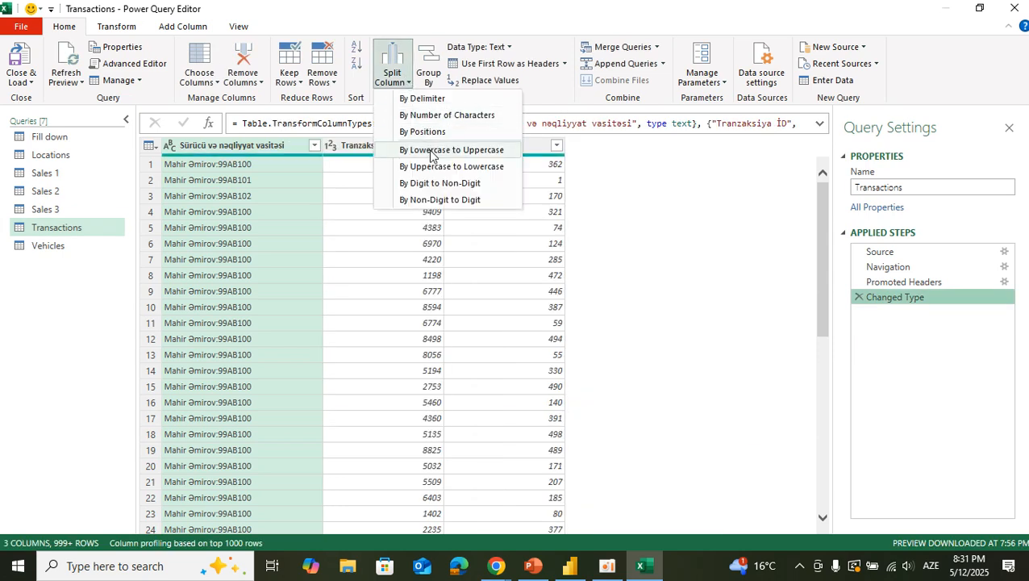
{"action": "left_click", "coordinate": [211, 148]}
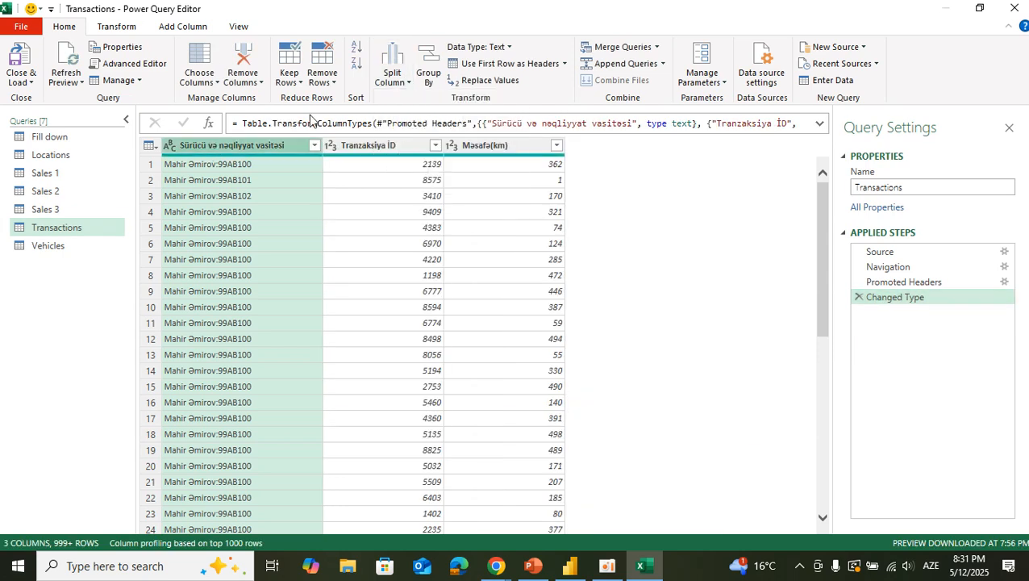
{"action": "left_click", "coordinate": [393, 77]}
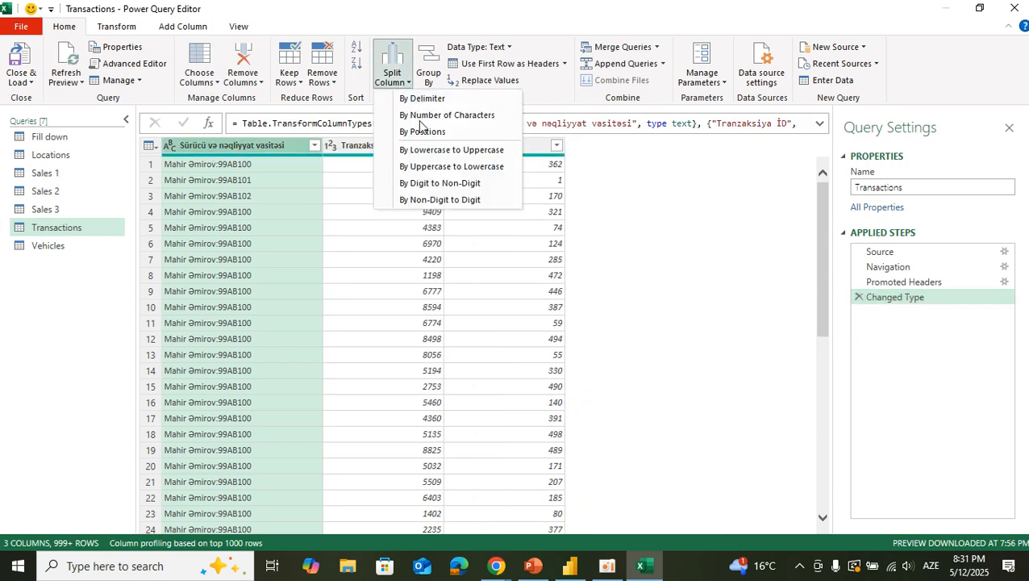
{"action": "left_click", "coordinate": [428, 170]}
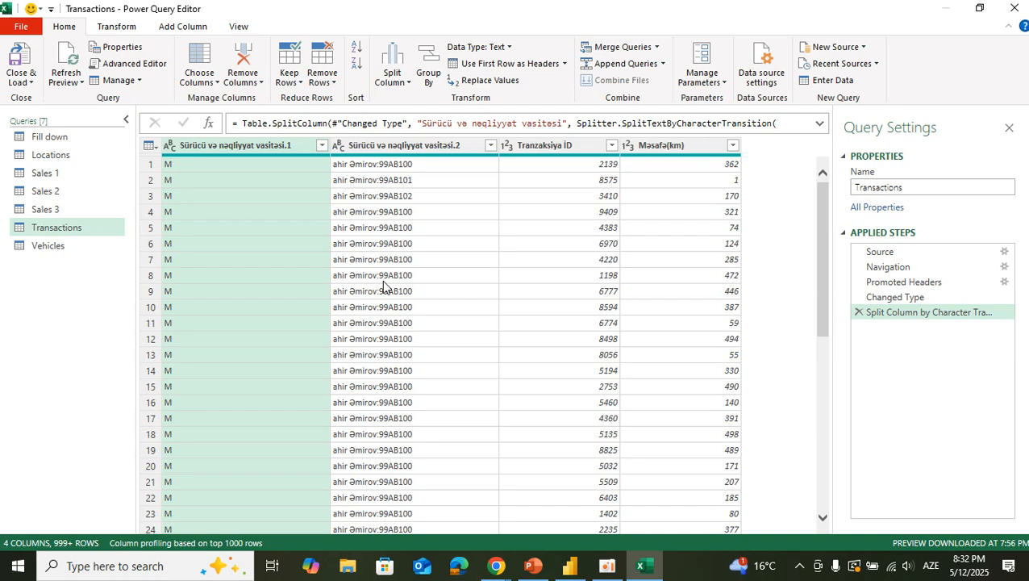
{"action": "left_click", "coordinate": [859, 313]}
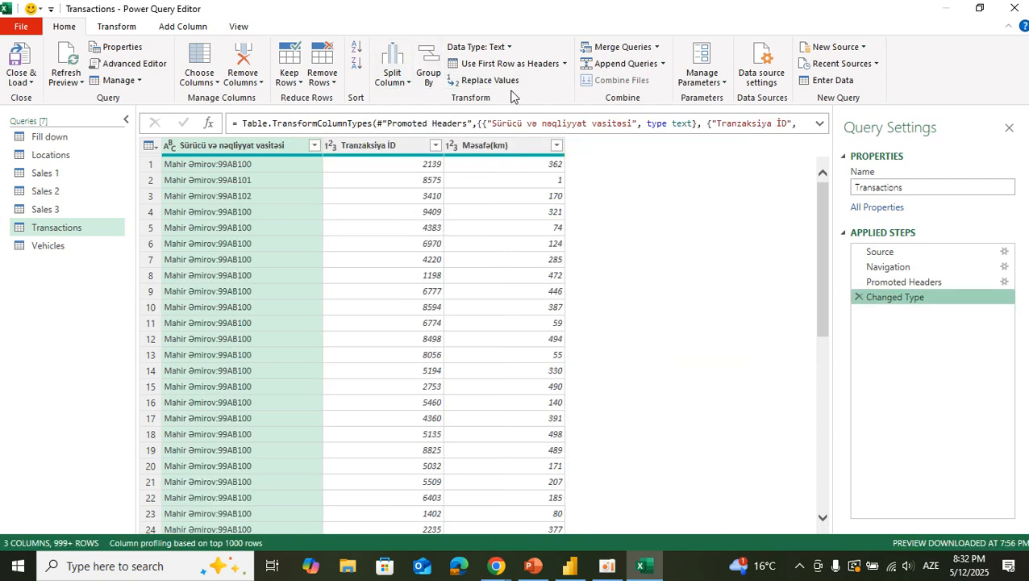
Try splitting the Sürücü və nəqliyyat vasitəsi column by digit to non-digit, and delete that applied step
{"action": "left_click", "coordinate": [394, 81]}
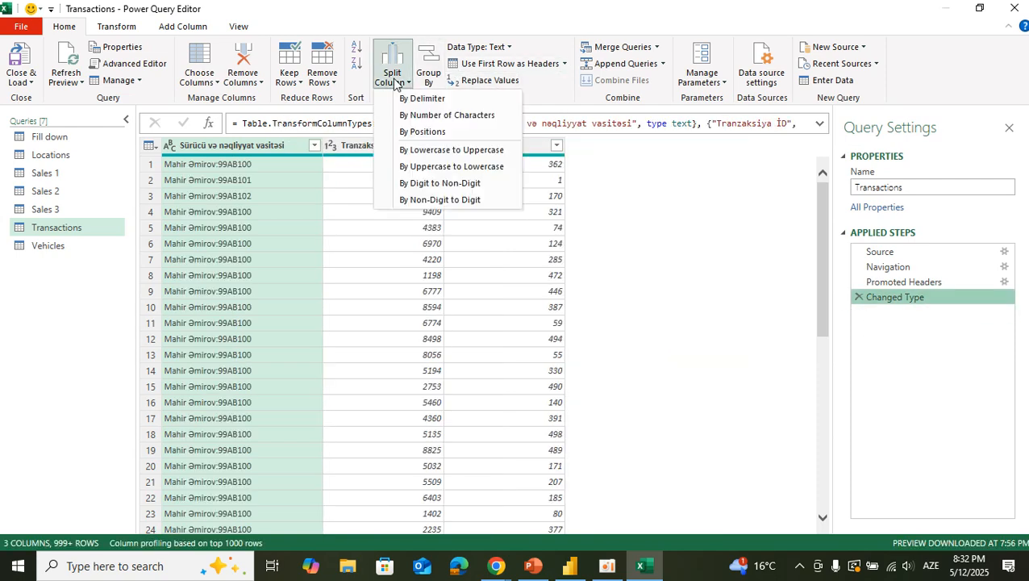
{"action": "left_click", "coordinate": [452, 184]}
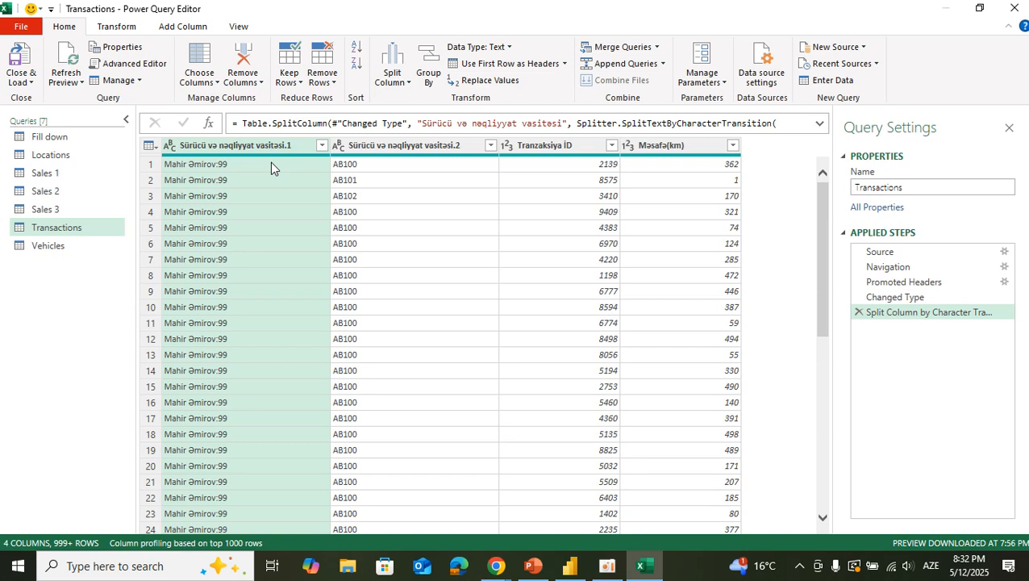
{"action": "left_click", "coordinate": [859, 313]}
Split the Sürücü və nəqliyyat vasitəsi column at each occurrence of the custom delimiter ":"
{"action": "left_click", "coordinate": [406, 82]}
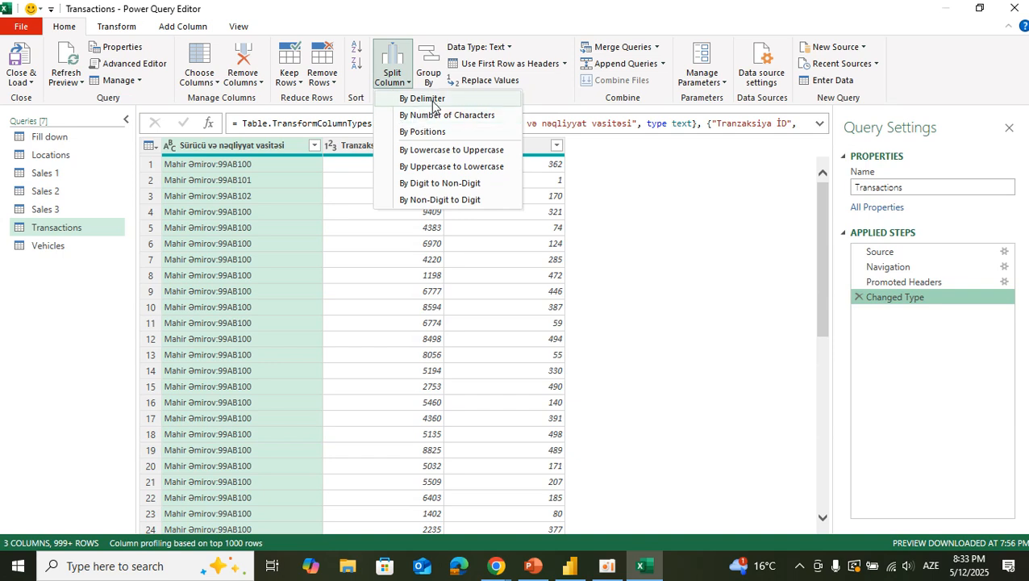
{"action": "left_click", "coordinate": [431, 100]}
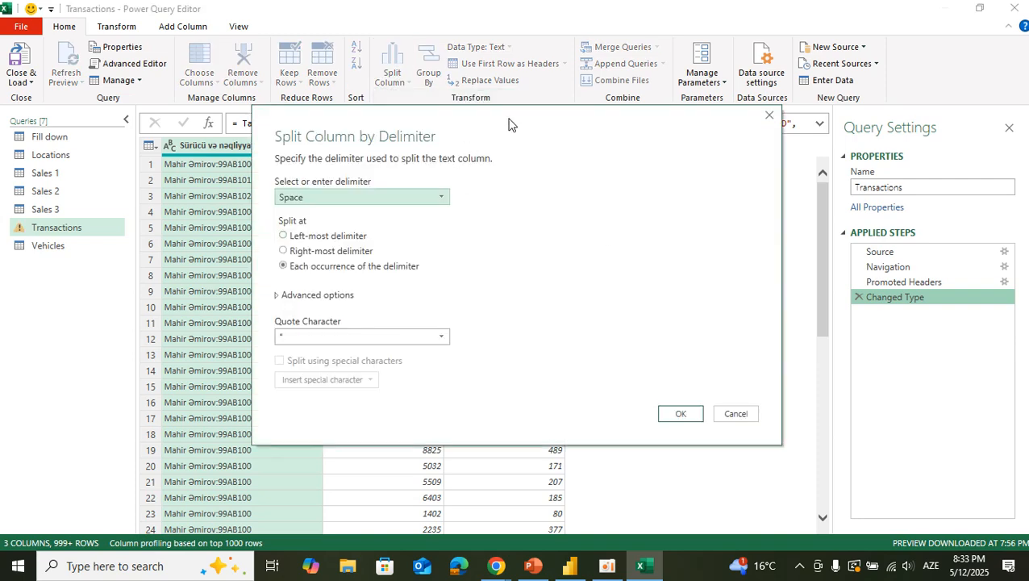
{"action": "left_click_drag", "start_coordinate": [522, 129], "coordinate": [480, 75]}
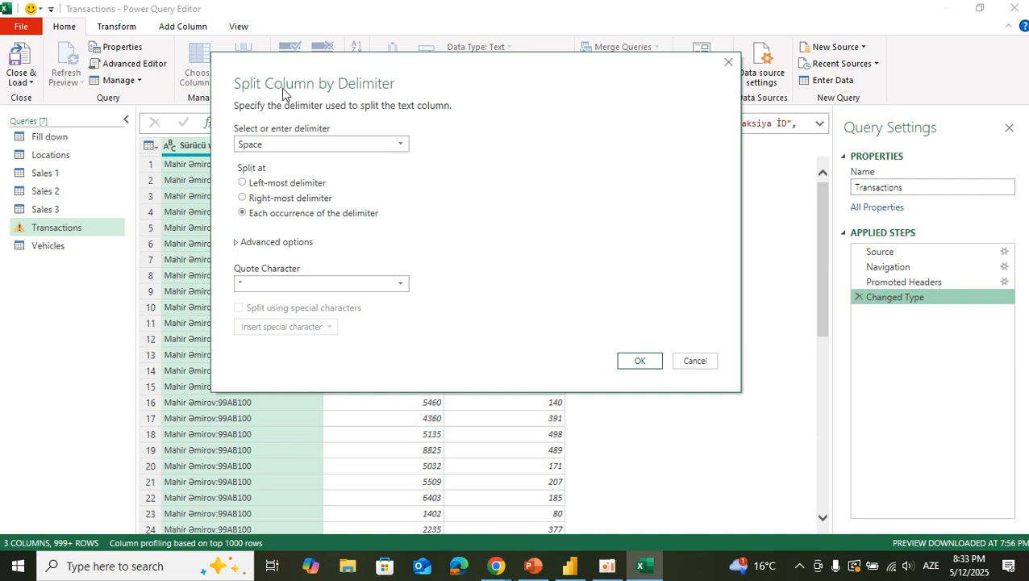
{"action": "left_click", "coordinate": [329, 143]}
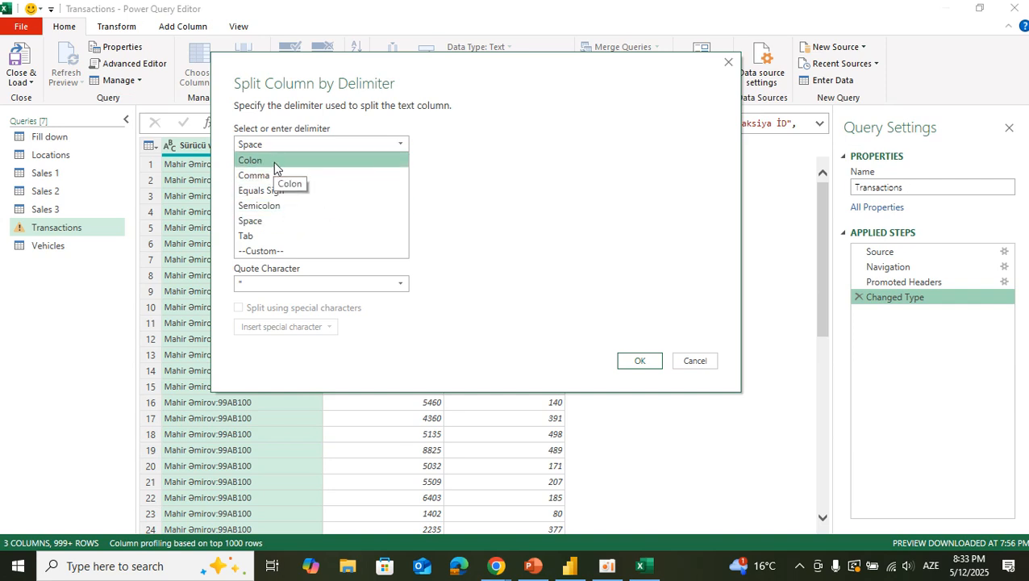
{"action": "left_click", "coordinate": [267, 251]}
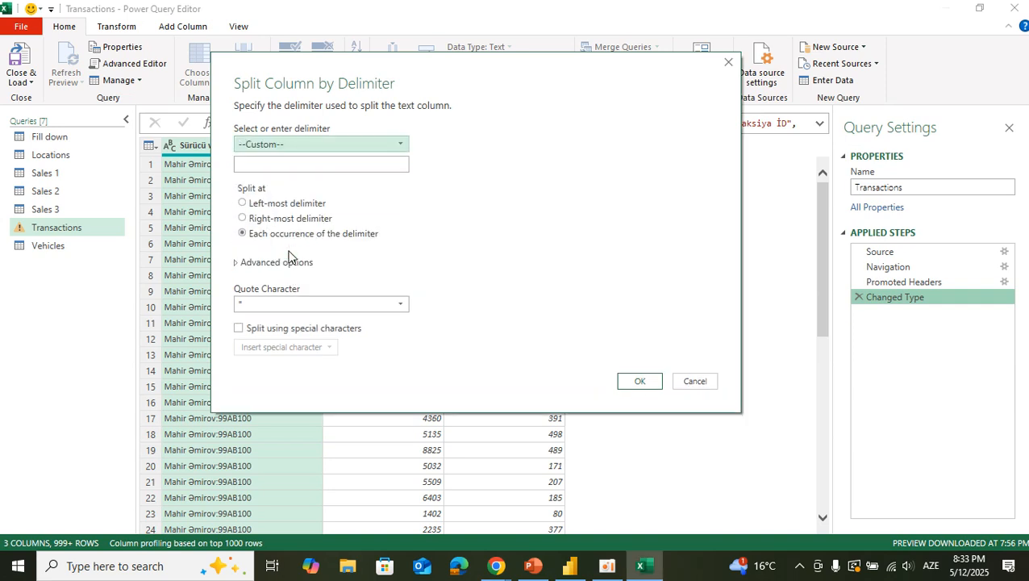
{"action": "left_click", "coordinate": [275, 165]}
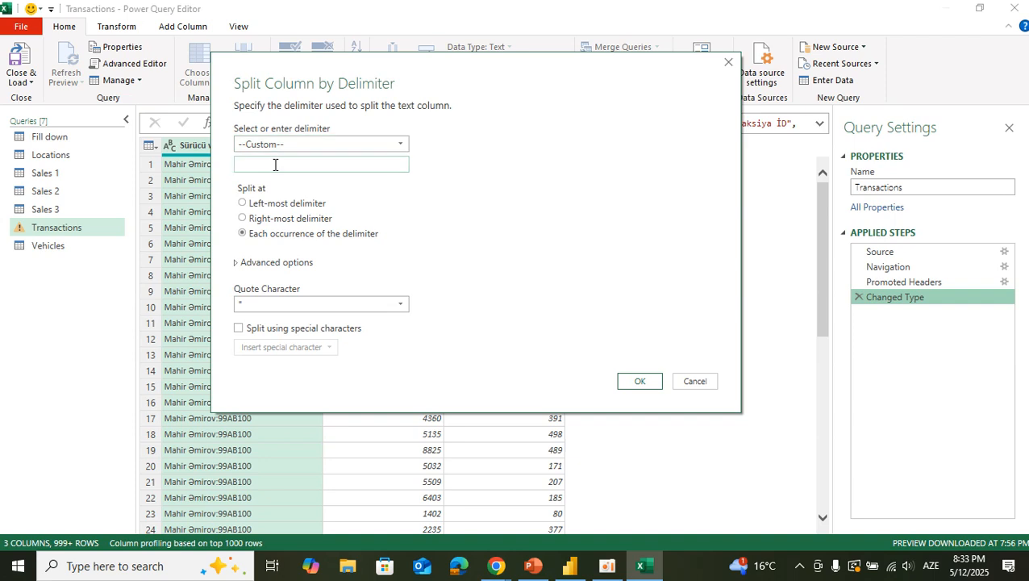
{"action": "type", "text": "I"}
{"action": "key", "text": "BackSpace"}
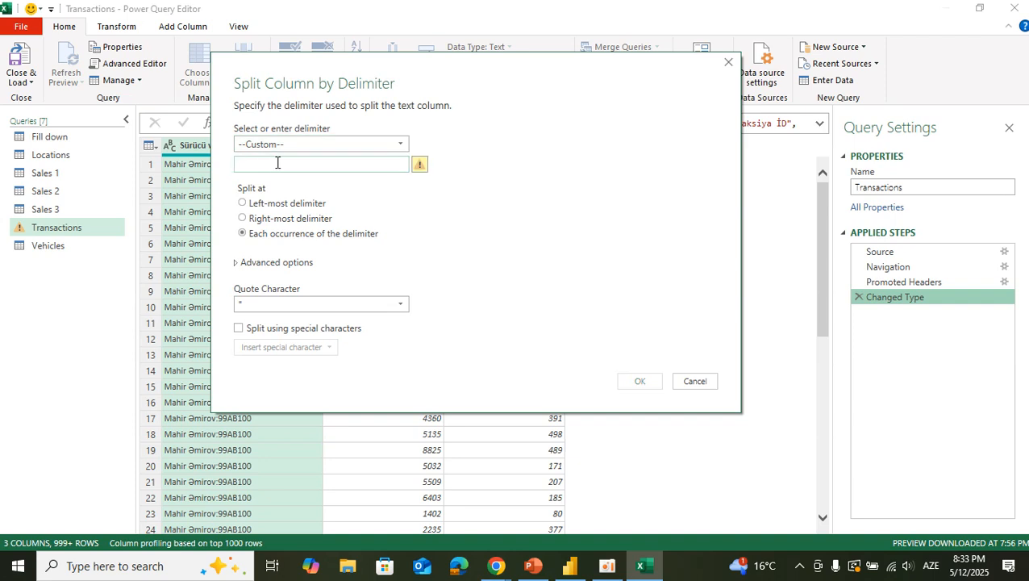
{"action": "type", "text": ":"}
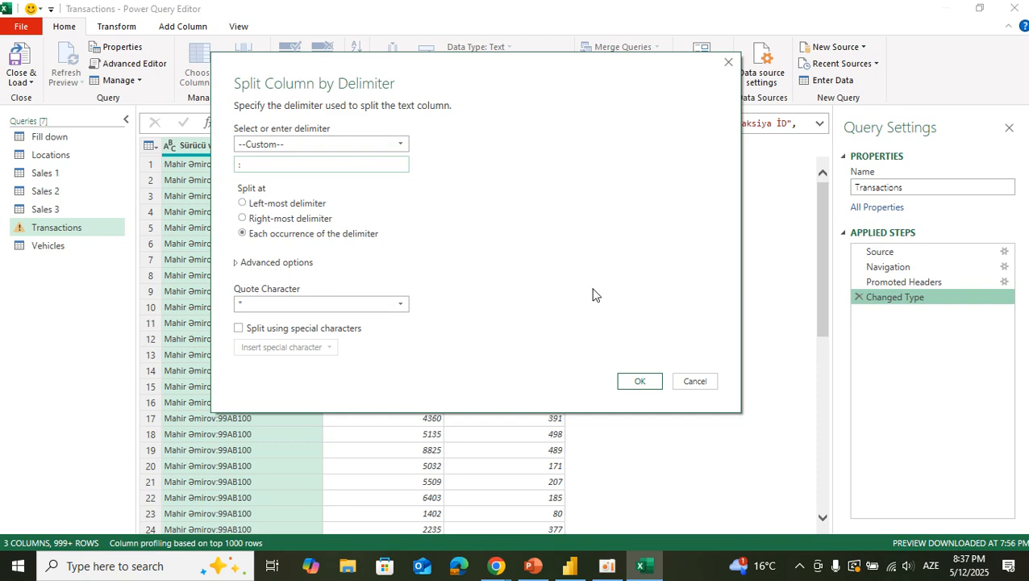
{"action": "left_click", "coordinate": [633, 382]}
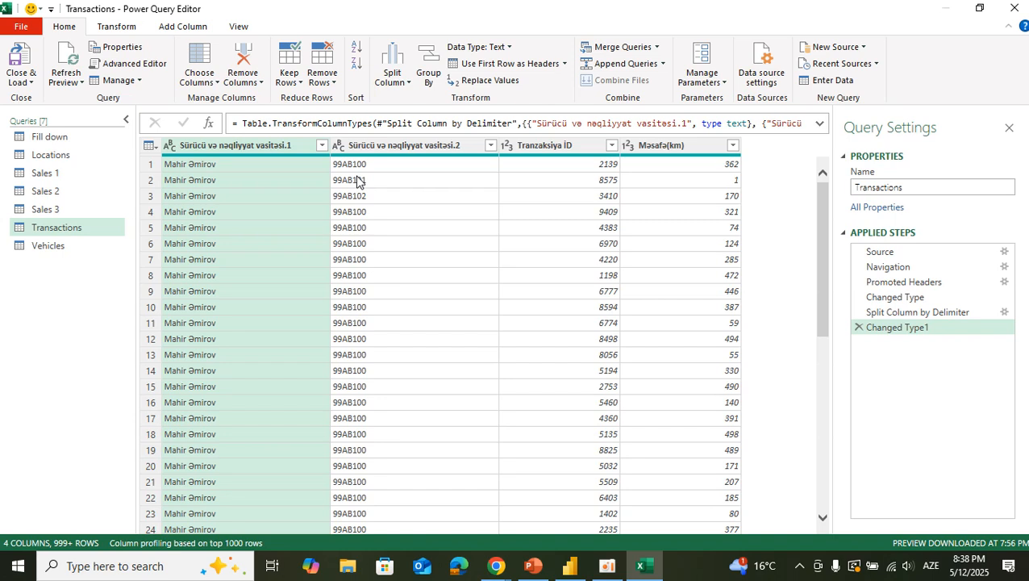
Rename the two columns produced by the split as Sürücü and NV
{"action": "double_click", "coordinate": [266, 147]}
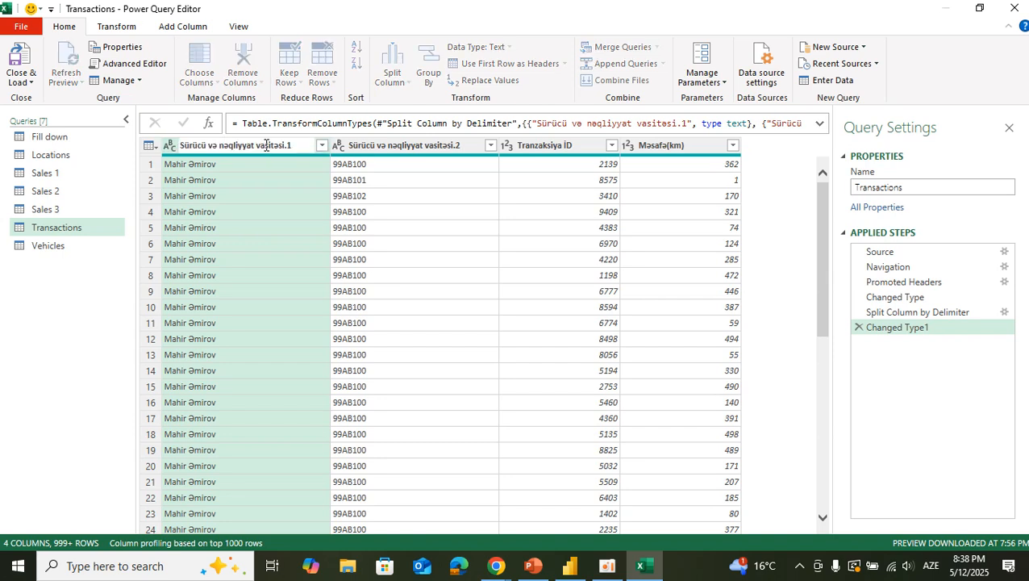
{"action": "type", "text": "Sürücü"}
{"action": "key", "text": "Return"}
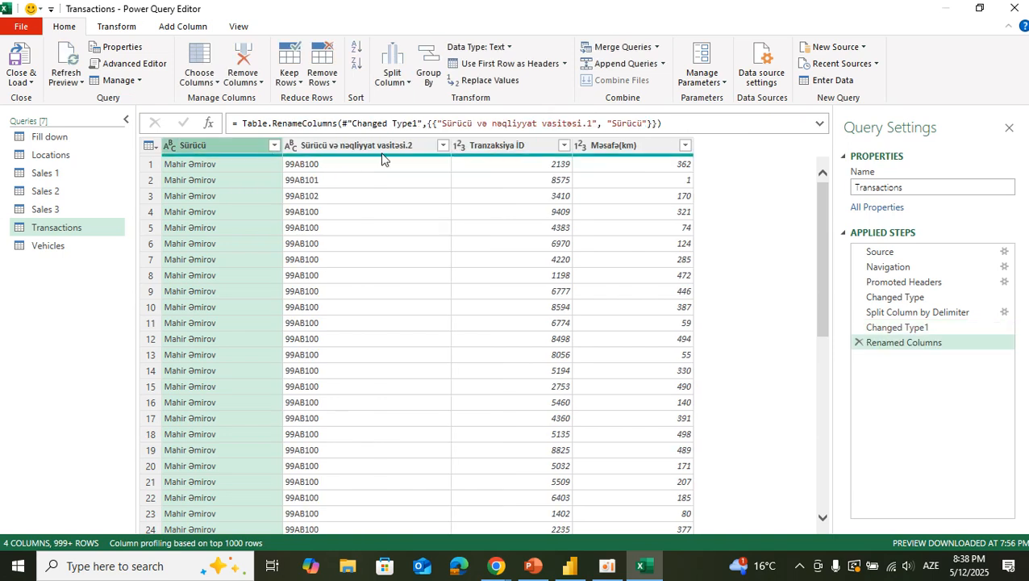
{"action": "double_click", "coordinate": [385, 150]}
{"action": "type", "text": "NV"}
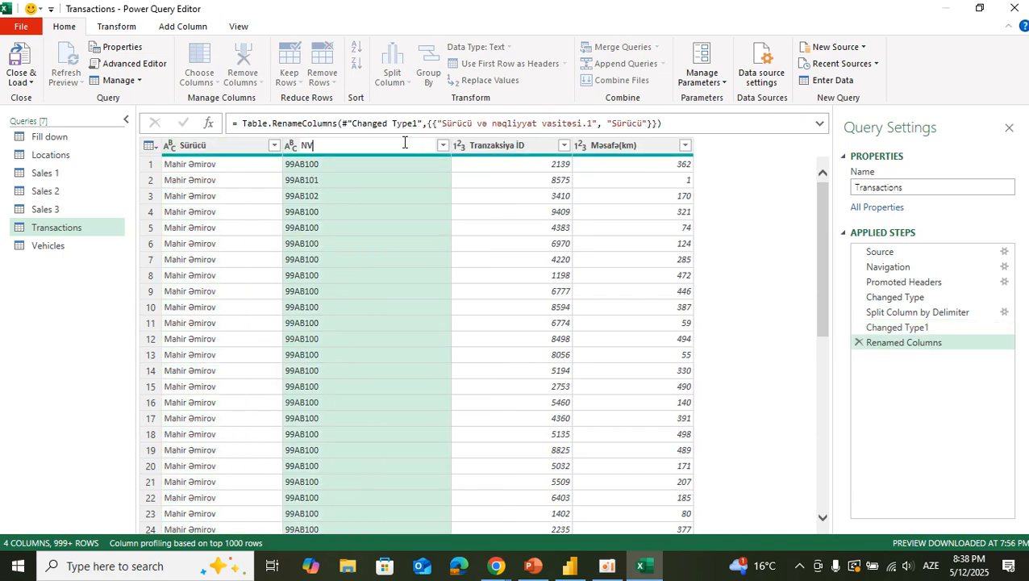
{"action": "key", "text": "Return"}
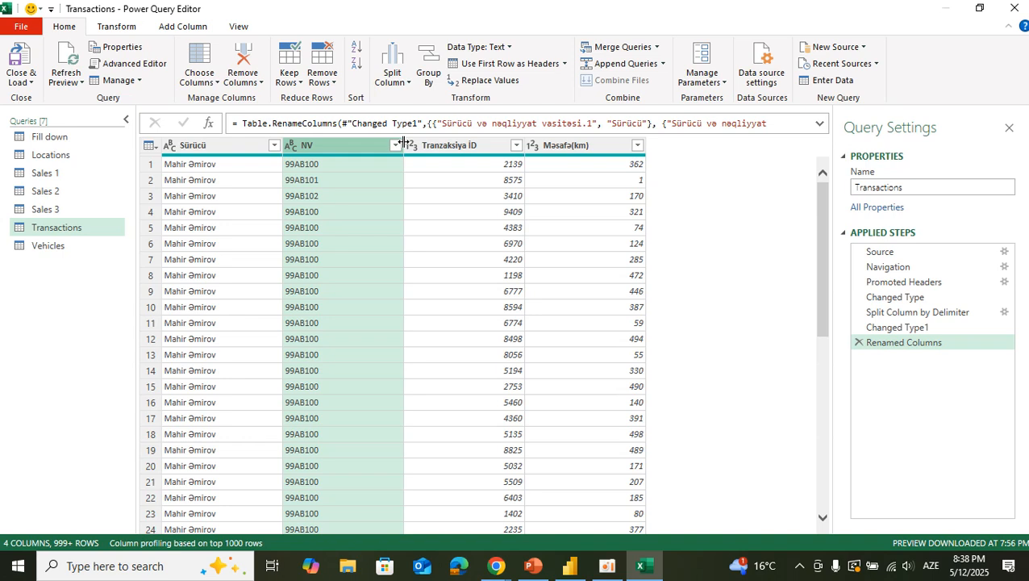
Review the table at the Changed Type1, Split Column by Delimiter and Renamed Columns applied steps, ending on Renamed Columns
{"action": "left_click", "coordinate": [894, 329]}
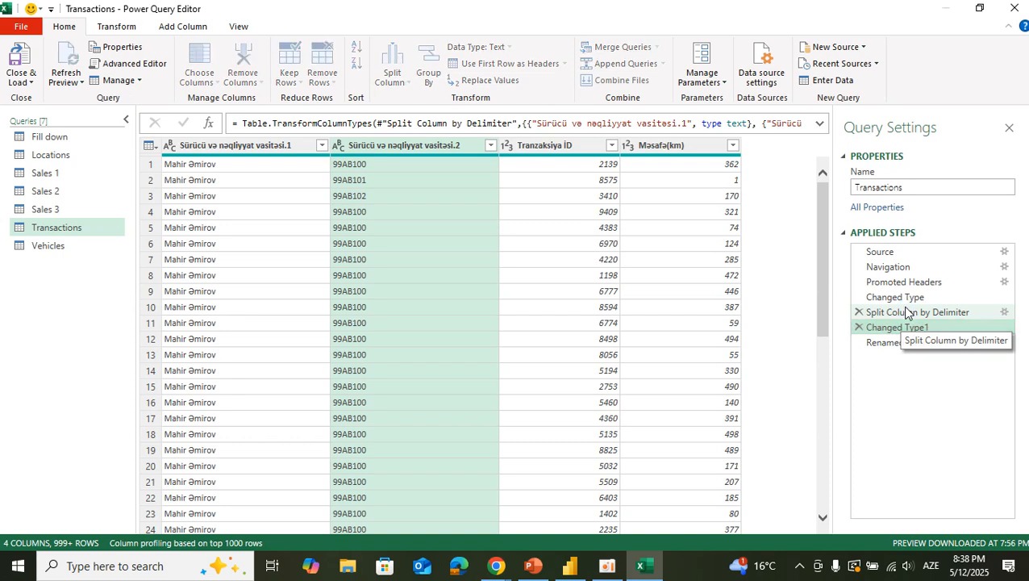
{"action": "left_click", "coordinate": [905, 311]}
{"action": "left_click", "coordinate": [902, 327]}
{"action": "left_click", "coordinate": [908, 342]}
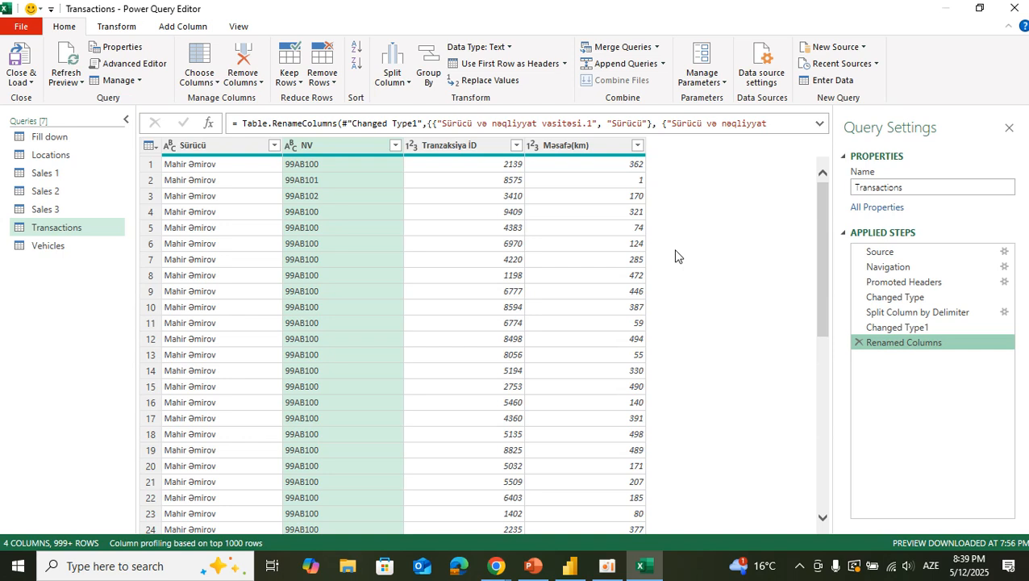
Examine the Extract, Statistics, Parse and Format options for the NV column, comparing the transform commands with the add-column commands
{"action": "left_click", "coordinate": [326, 153]}
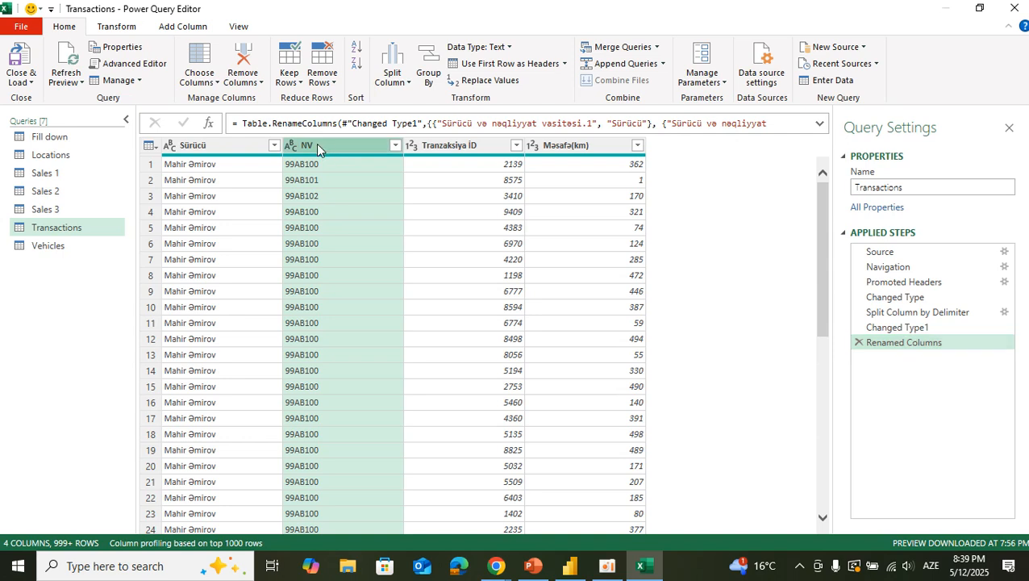
{"action": "left_click", "coordinate": [116, 27]}
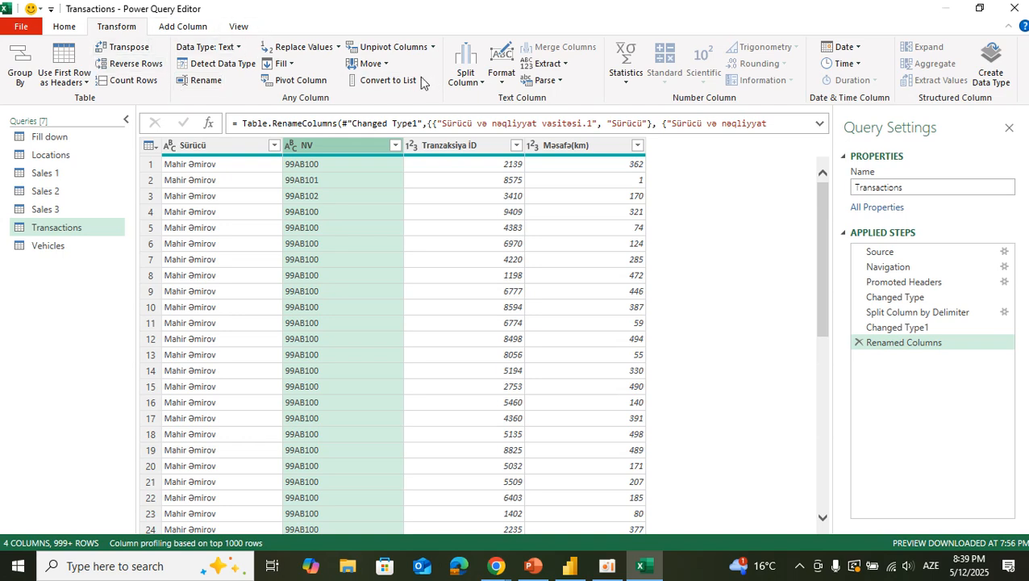
{"action": "left_click", "coordinate": [564, 65]}
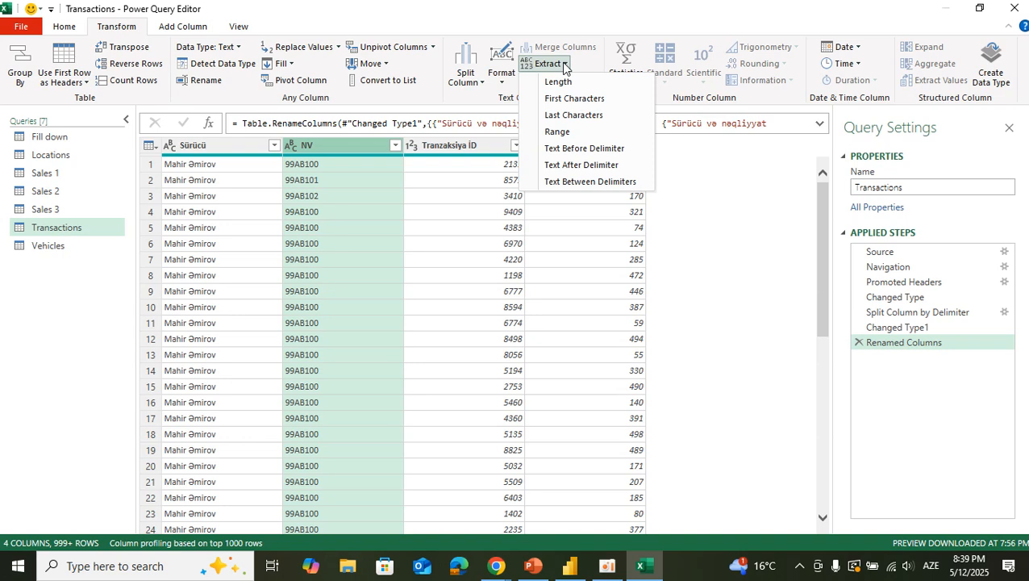
{"action": "left_click", "coordinate": [564, 64]}
{"action": "left_click", "coordinate": [187, 27]}
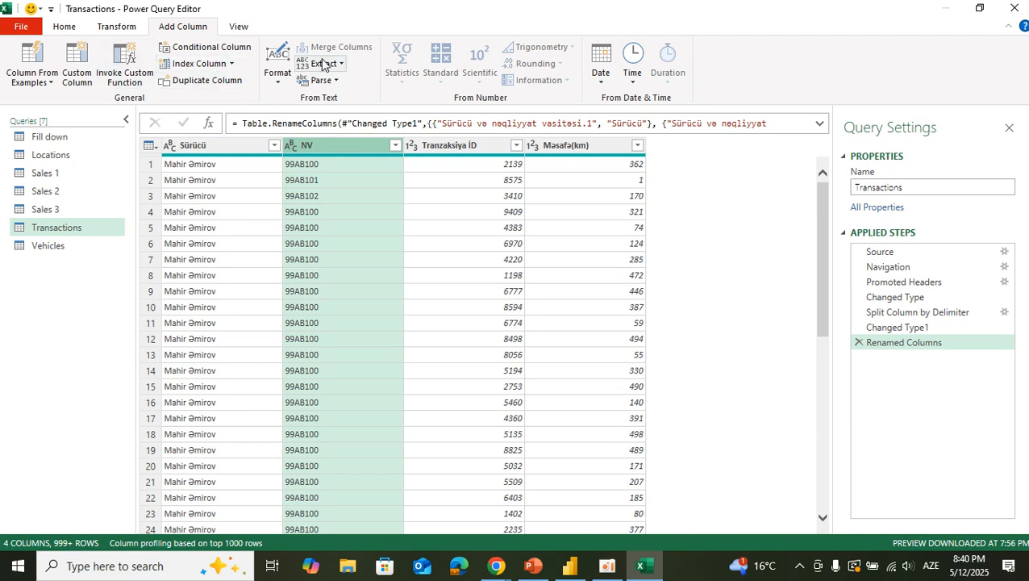
{"action": "left_click", "coordinate": [121, 27]}
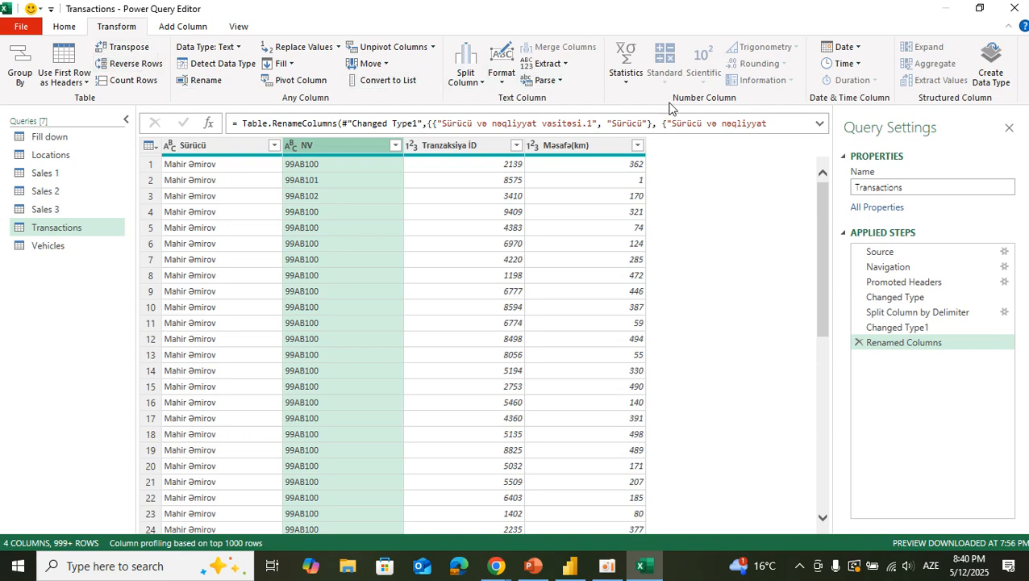
{"action": "left_click", "coordinate": [625, 77]}
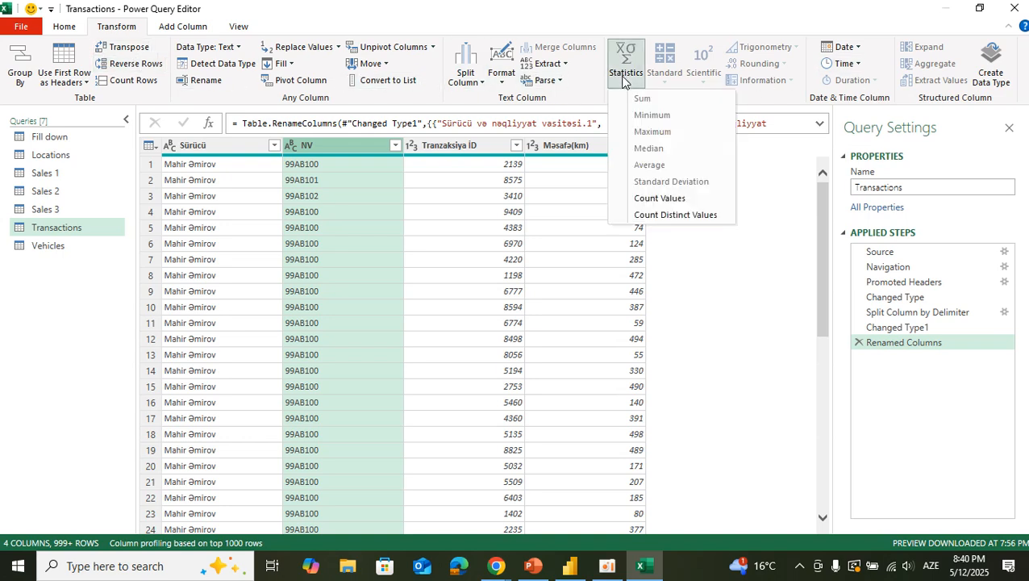
{"action": "left_click", "coordinate": [625, 78]}
{"action": "left_click", "coordinate": [548, 80]}
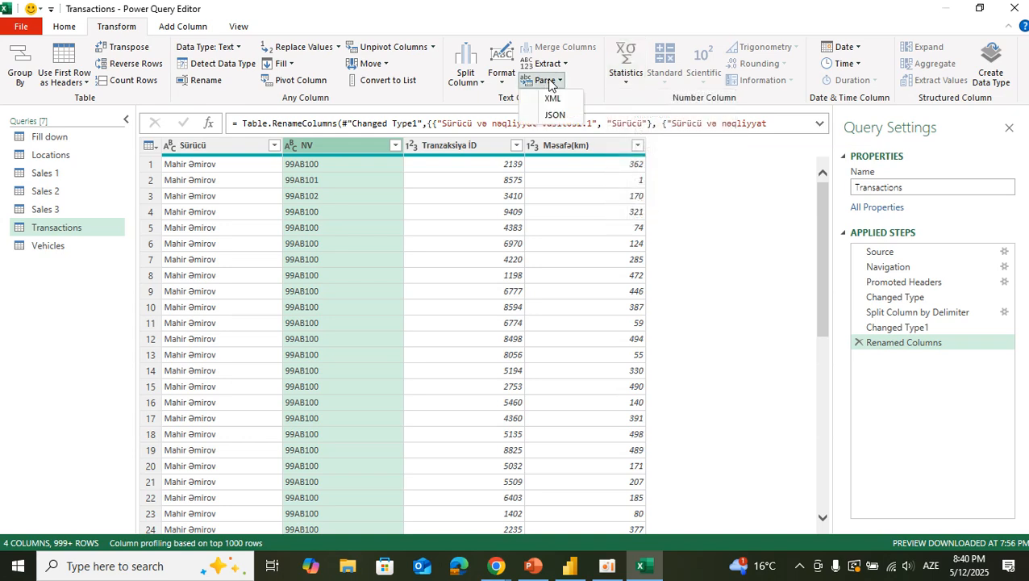
{"action": "left_click", "coordinate": [551, 65]}
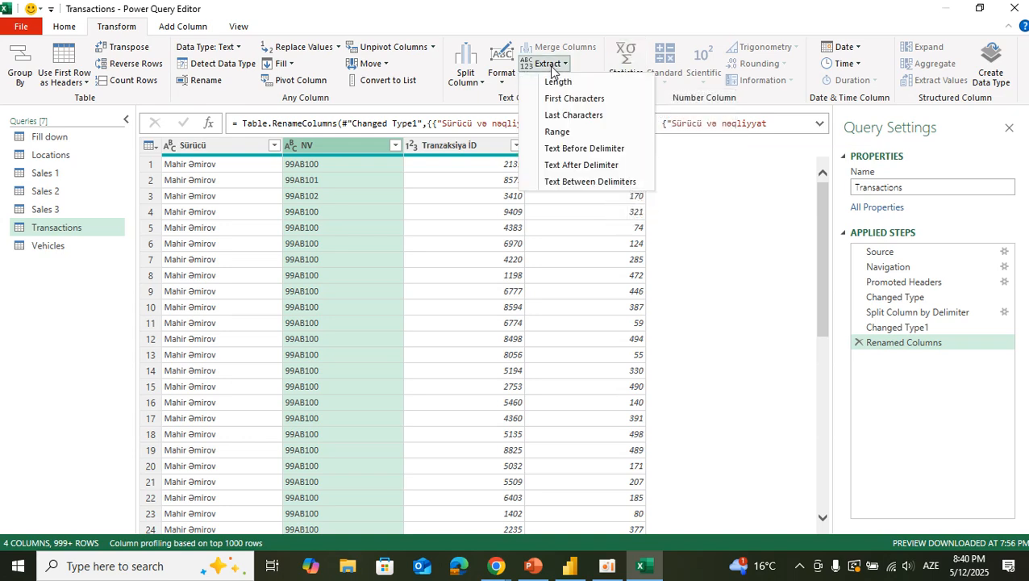
{"action": "left_click", "coordinate": [503, 66]}
{"action": "left_click", "coordinate": [507, 84]}
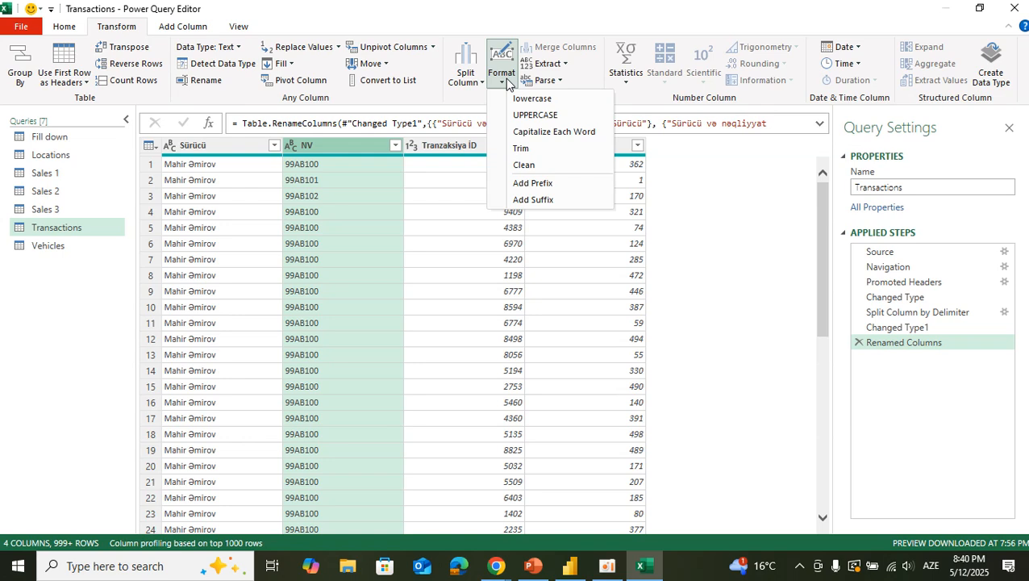
{"action": "left_click", "coordinate": [275, 5]}
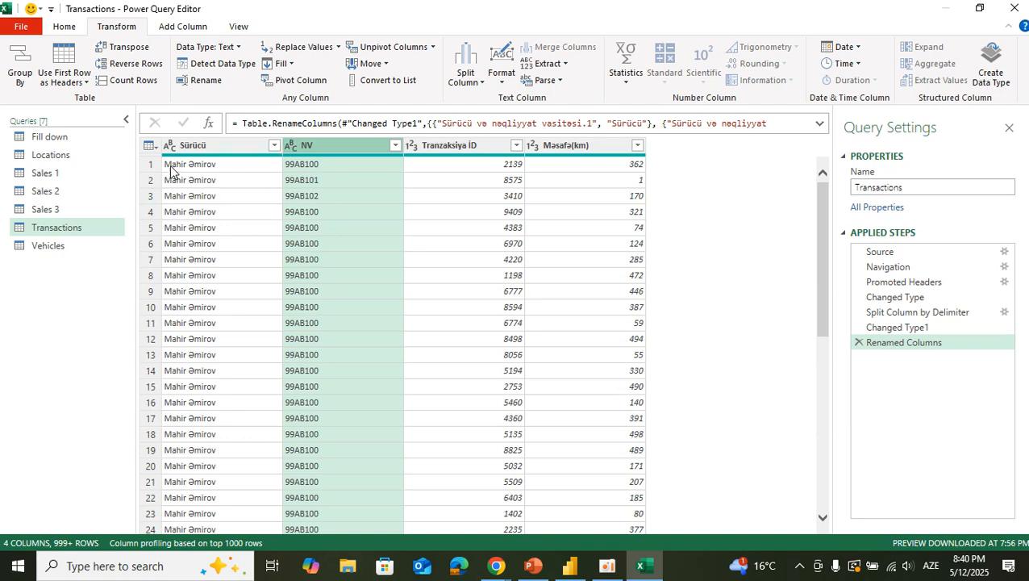
Add the suffix ":" to every value in the Sürücü column
{"action": "left_click", "coordinate": [196, 147]}
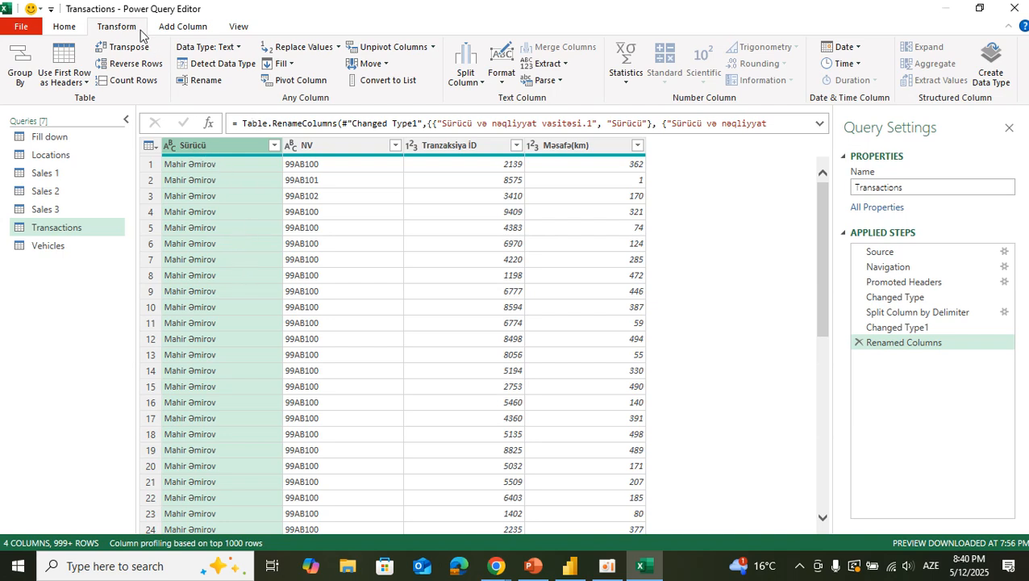
{"action": "left_click", "coordinate": [500, 87]}
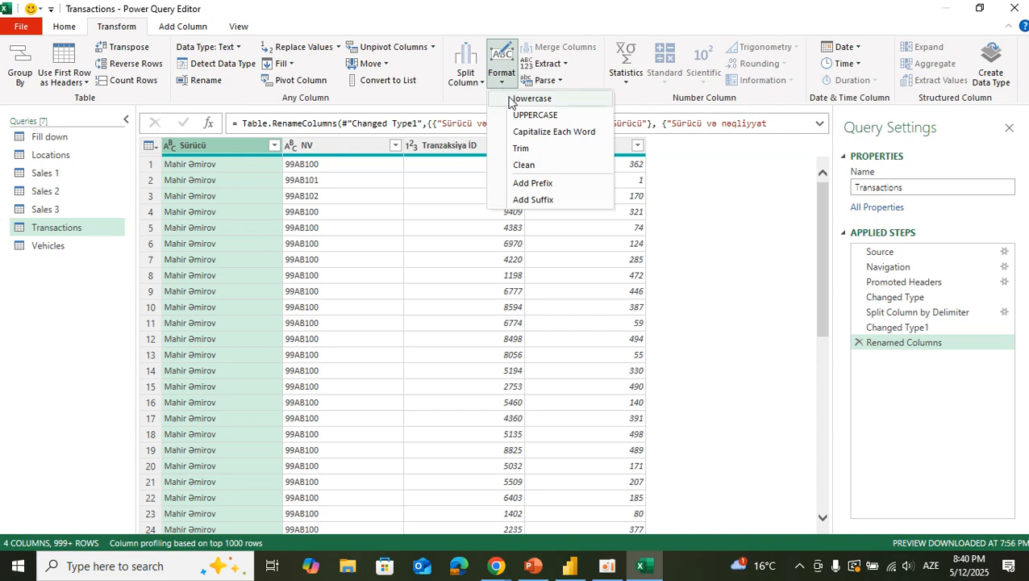
{"action": "left_click", "coordinate": [522, 200]}
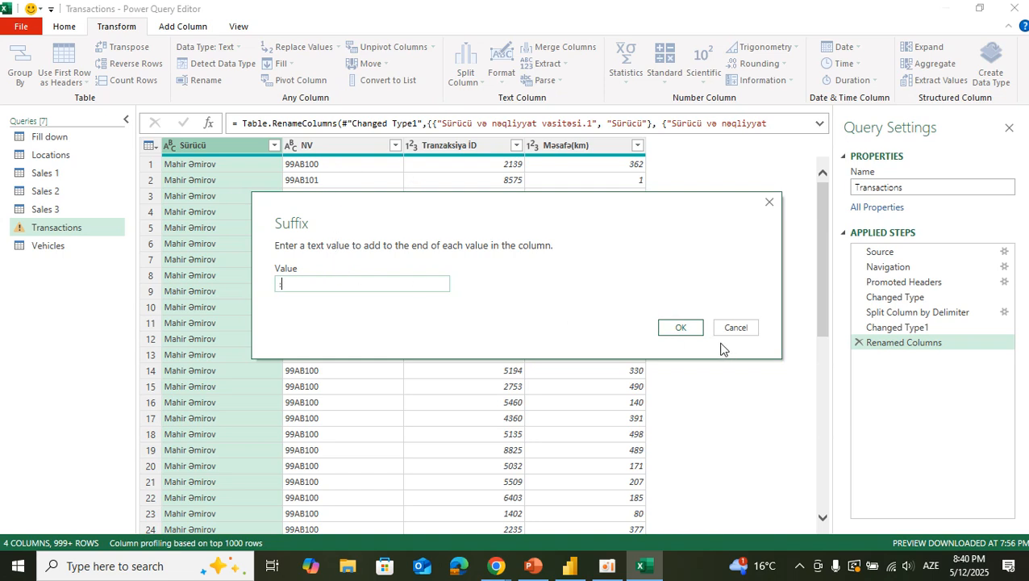
{"action": "left_click", "coordinate": [680, 327]}
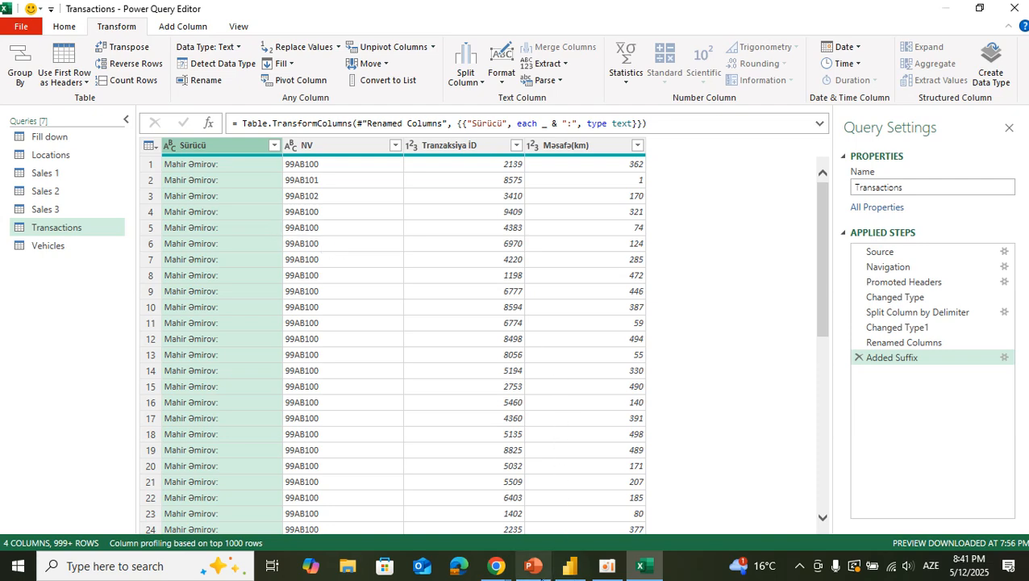
Switch to the PowerPoint presentation, check the Power Query topic slides, and highlight the Split column bullet on slide 9 in yellow
{"action": "left_click", "coordinate": [533, 565]}
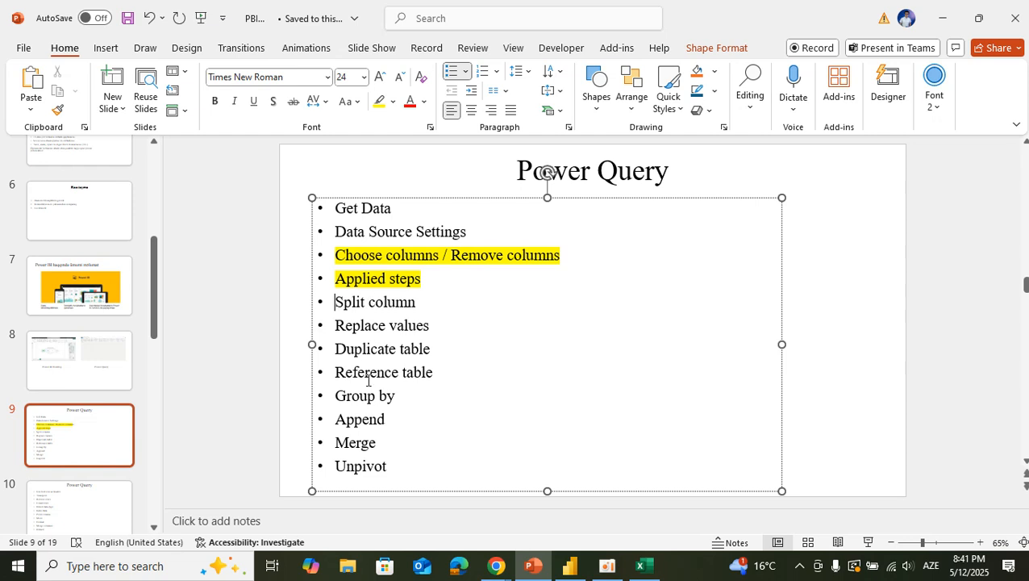
{"action": "left_click", "coordinate": [90, 501]}
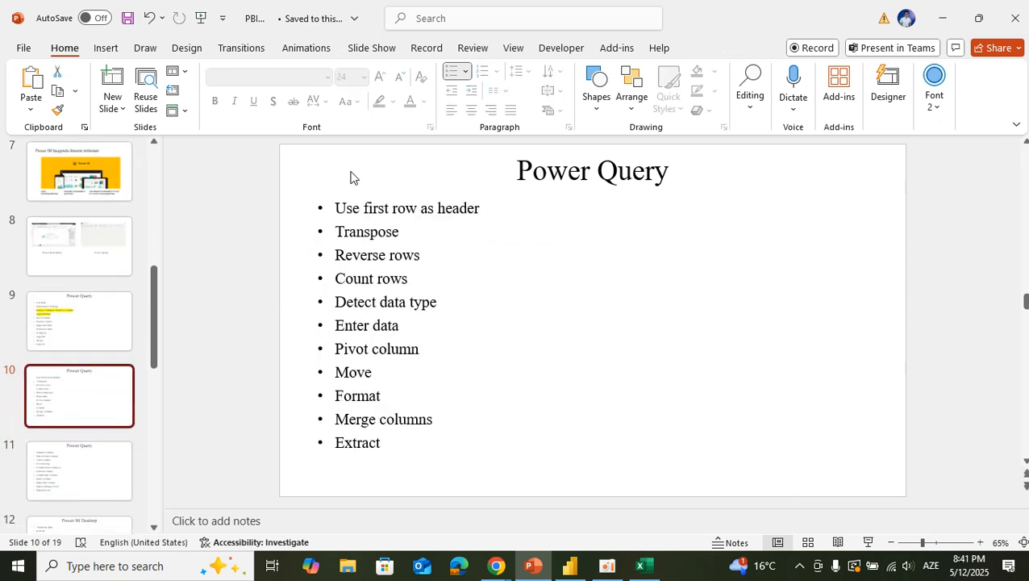
{"action": "left_click", "coordinate": [74, 455]}
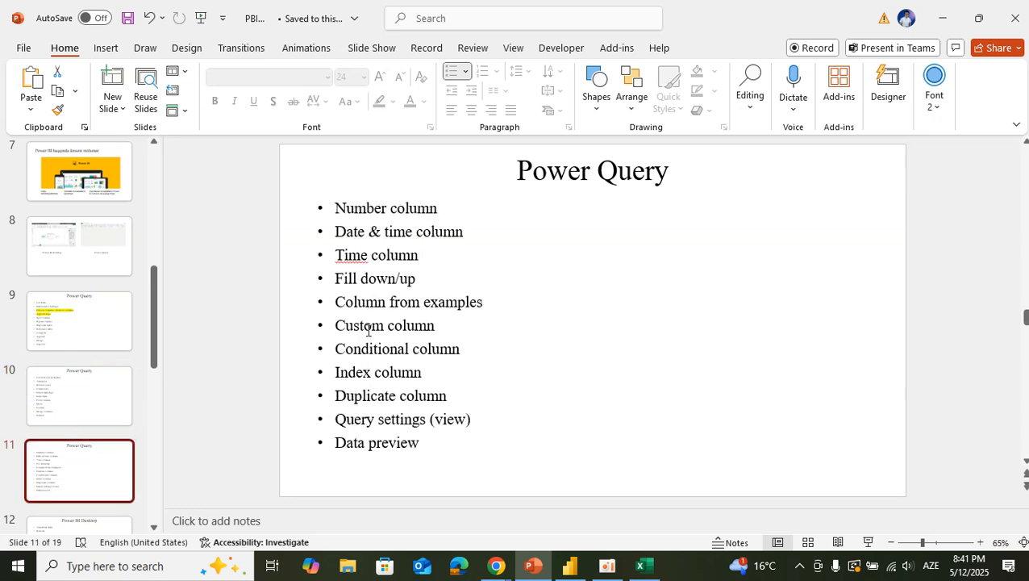
{"action": "left_click", "coordinate": [99, 316]}
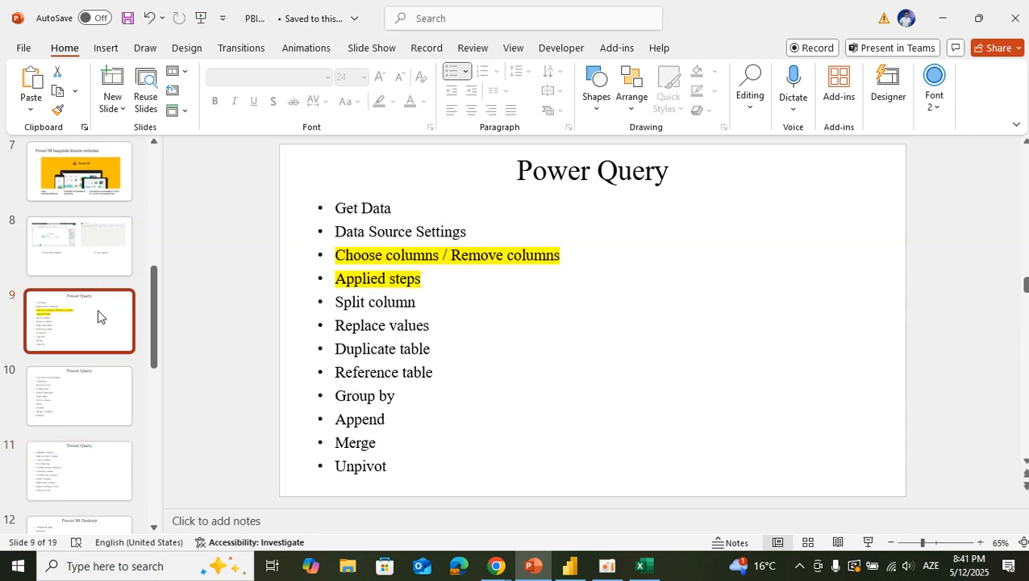
{"action": "triple_click", "coordinate": [401, 302]}
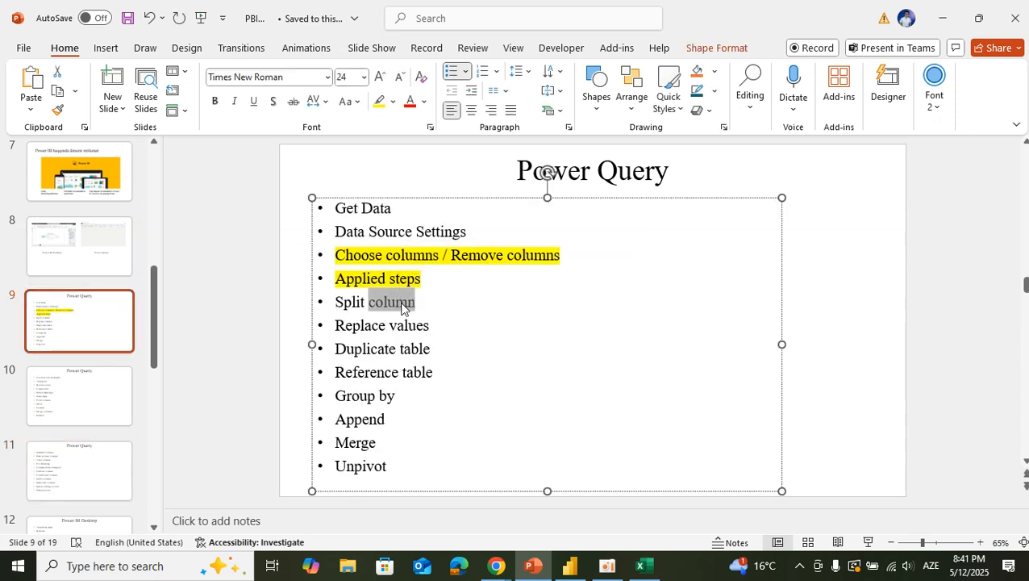
{"action": "left_click", "coordinate": [521, 277]}
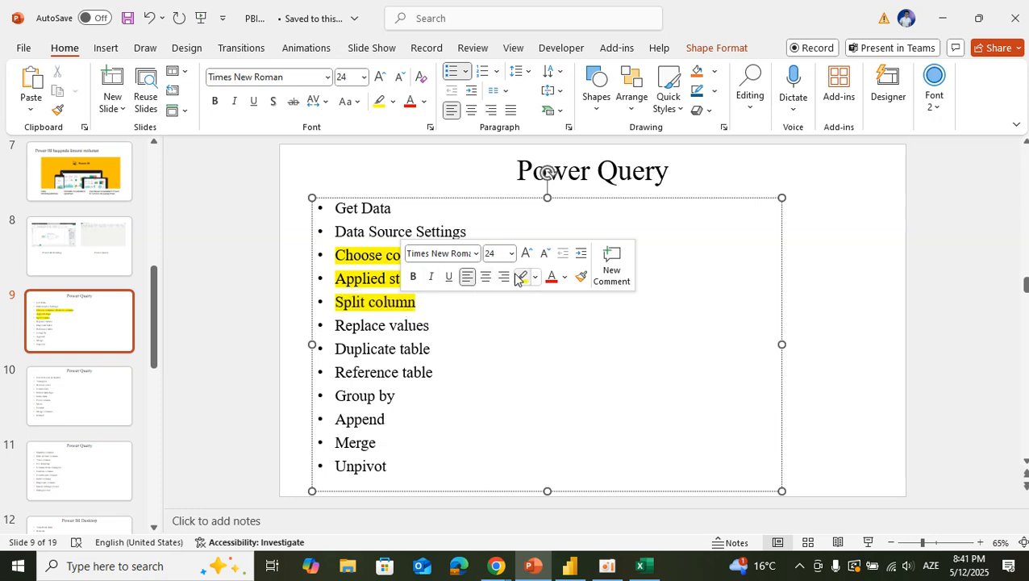
Highlight the Replace values bullet on slide 9 in yellow and return to the Power Query Editor
{"action": "triple_click", "coordinate": [379, 326]}
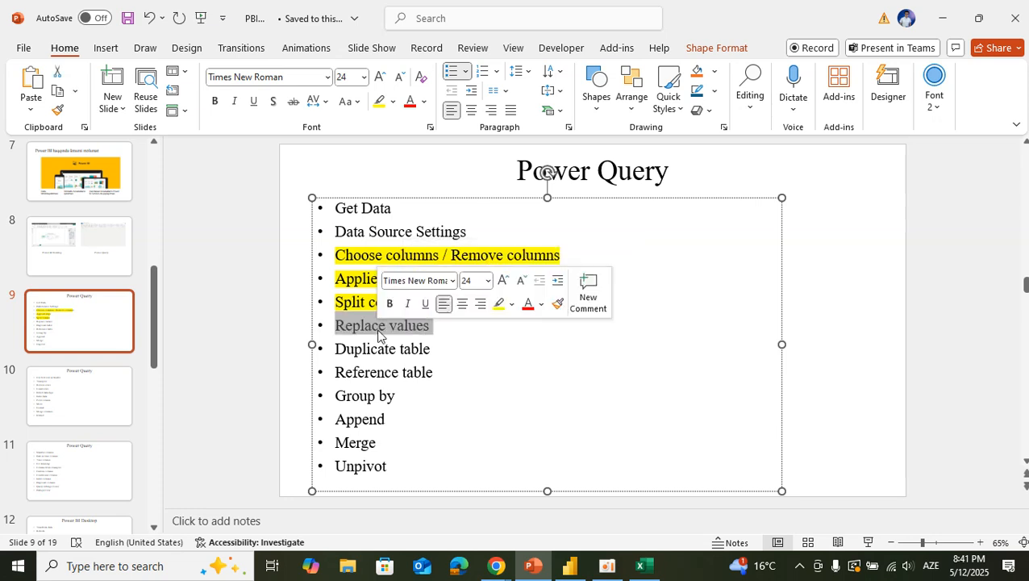
{"action": "left_click", "coordinate": [499, 303]}
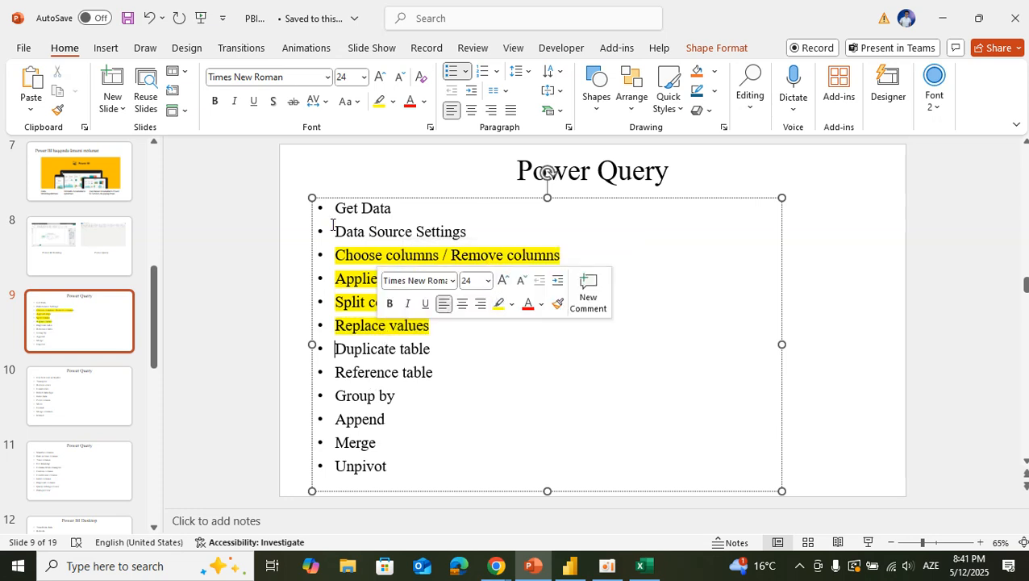
{"action": "left_click", "coordinate": [339, 277]}
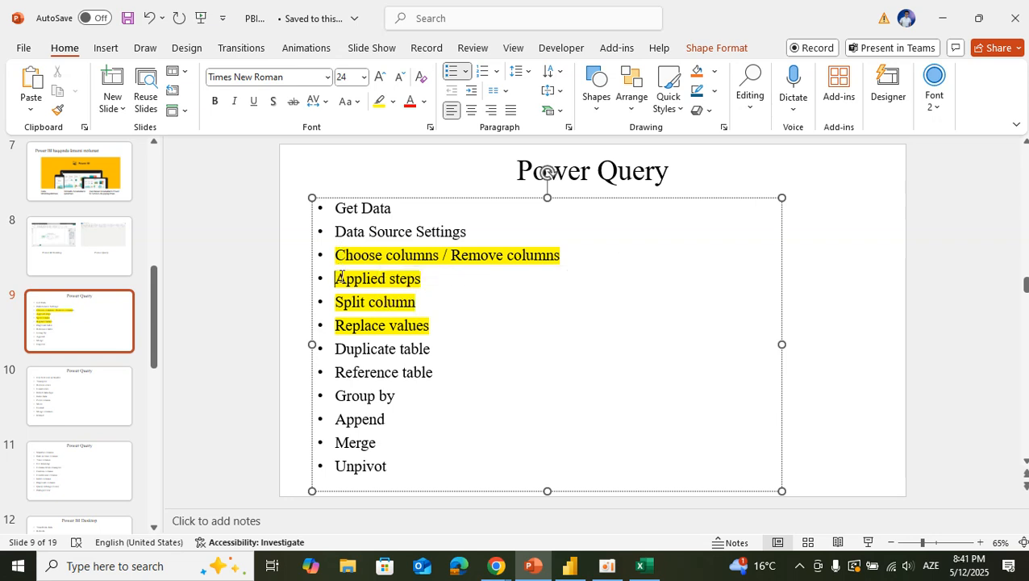
{"action": "left_click", "coordinate": [940, 18]}
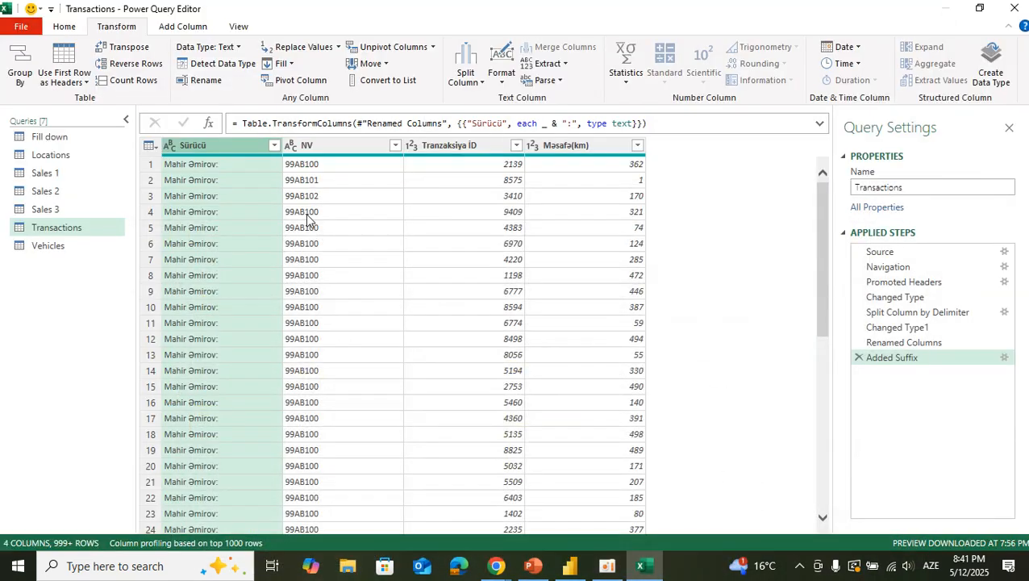
Replace every space in the Sürücü column of the Transactions query with a colon followed by a space
{"action": "left_click", "coordinate": [187, 165]}
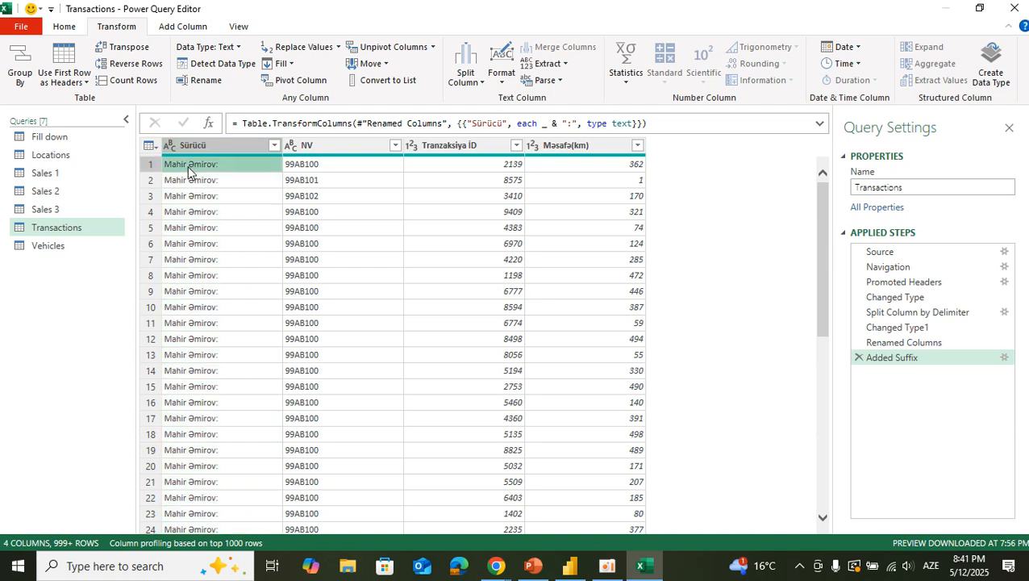
{"action": "left_click", "coordinate": [192, 145]}
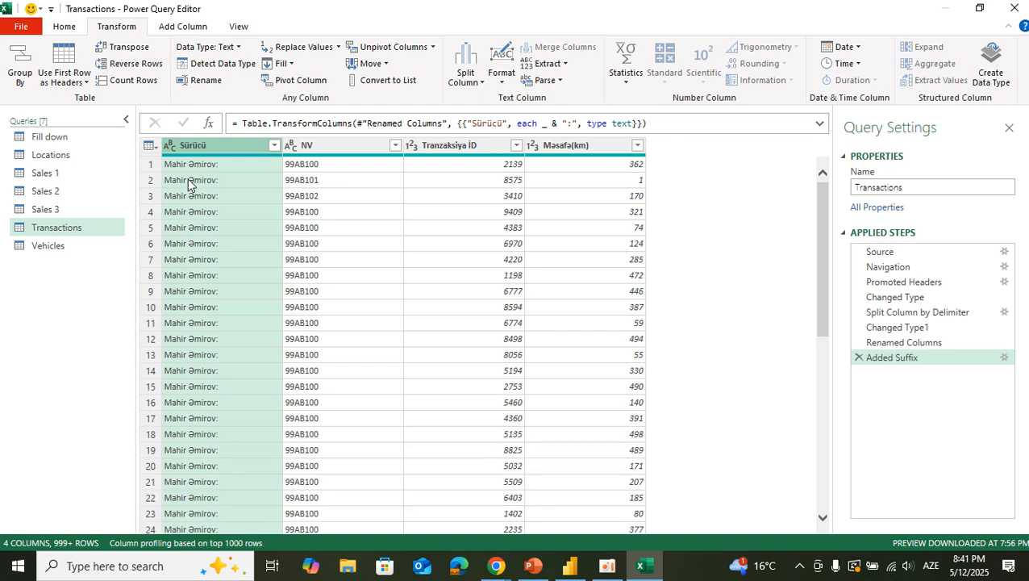
{"action": "right_click", "coordinate": [224, 150]}
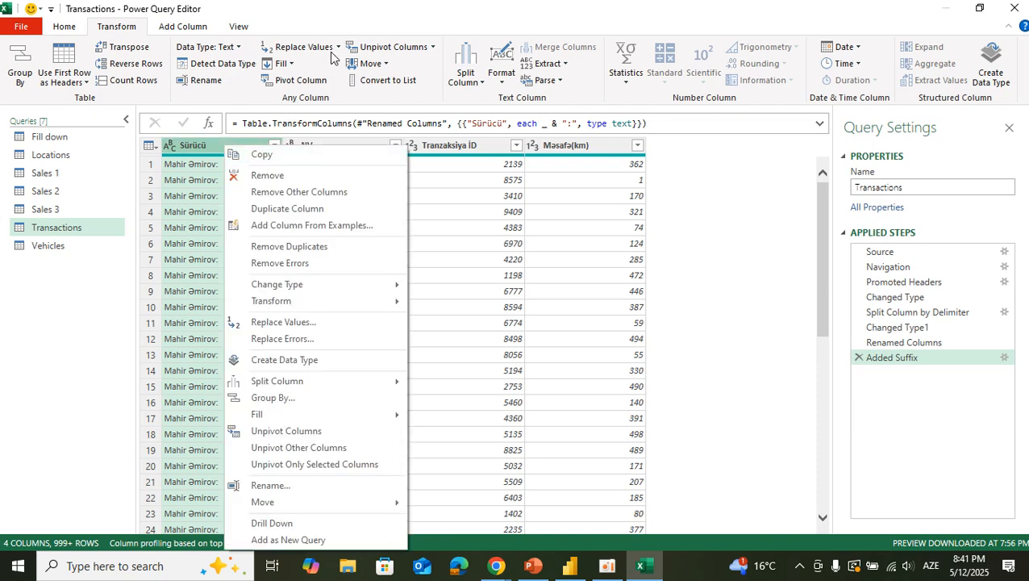
{"action": "left_click", "coordinate": [298, 50]}
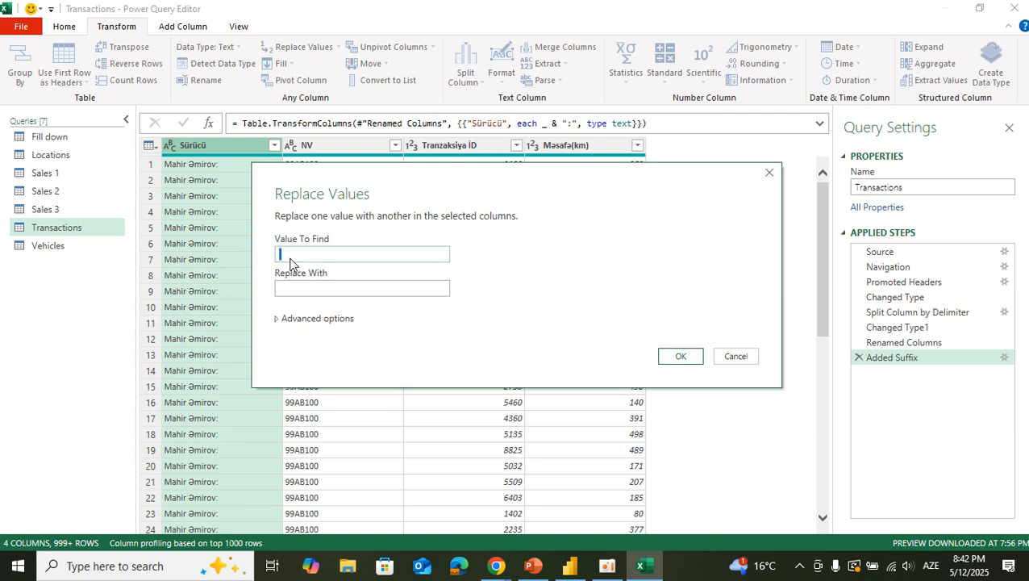
{"action": "left_click", "coordinate": [308, 290]}
{"action": "type", "text": ":"}
{"action": "left_click", "coordinate": [680, 357]}
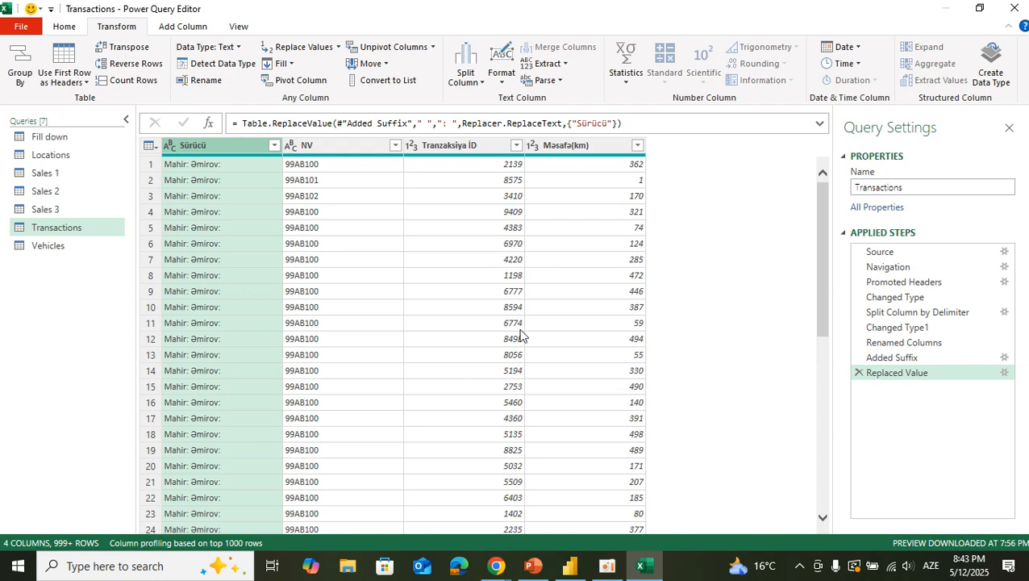
Switch to PowerPoint to check the Duplicate table, Reference table and Group by topics on slide 9, and return to the Power Query Editor
{"action": "left_click", "coordinate": [530, 566]}
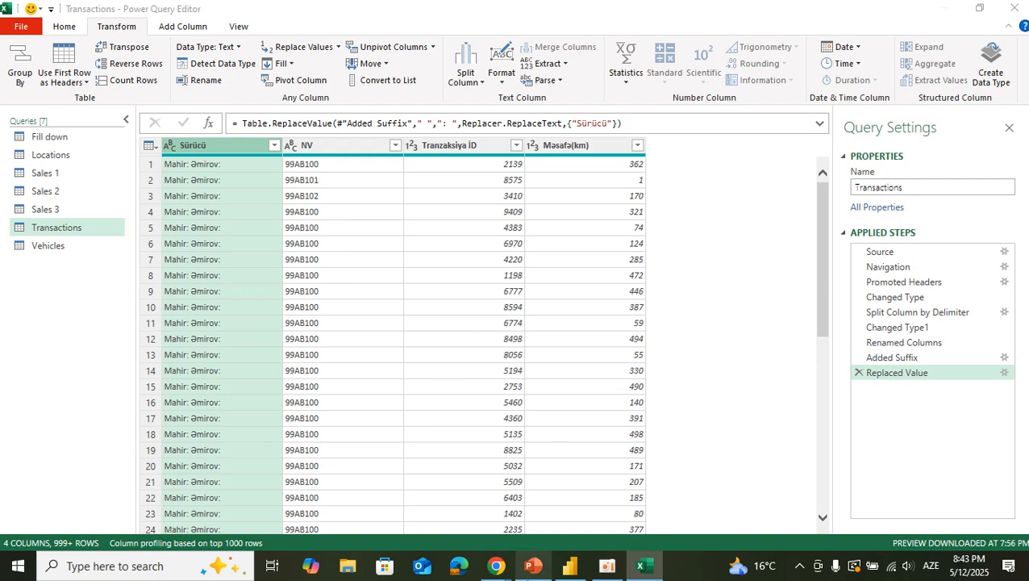
{"action": "left_click", "coordinate": [362, 355]}
{"action": "left_click", "coordinate": [361, 373]}
{"action": "left_click", "coordinate": [360, 394]}
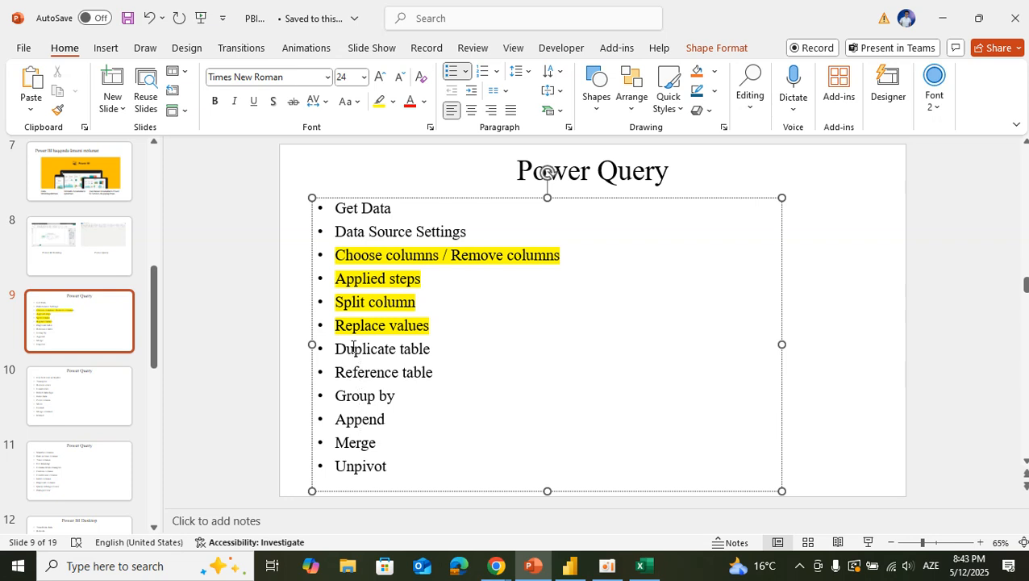
{"action": "left_click", "coordinate": [577, 571]}
{"action": "left_click", "coordinate": [641, 565]}
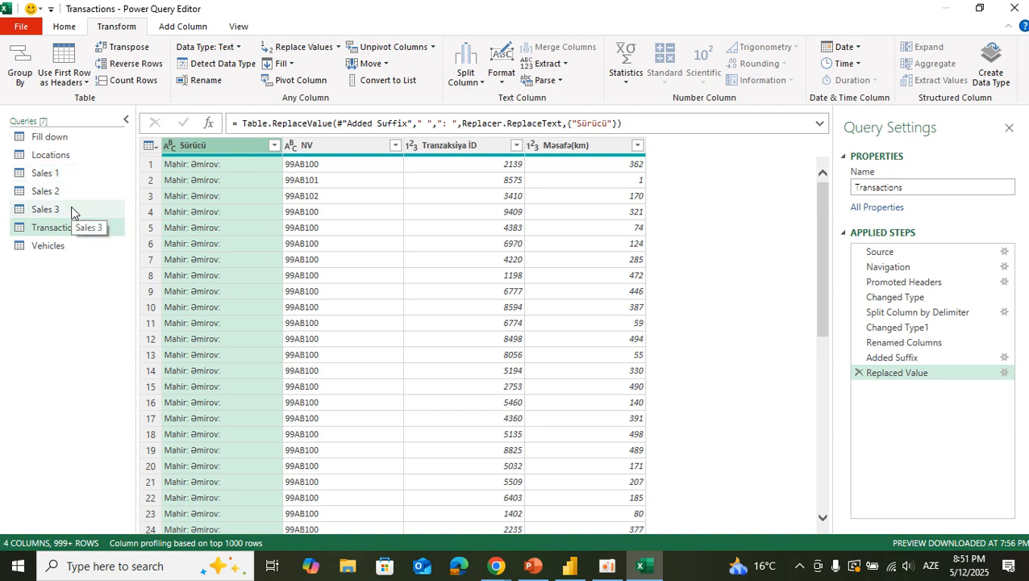
Compare the columns and dates of the Sales 1, Sales 2 and Sales 3 queries, ending on Sales 1
{"action": "left_click", "coordinate": [75, 176]}
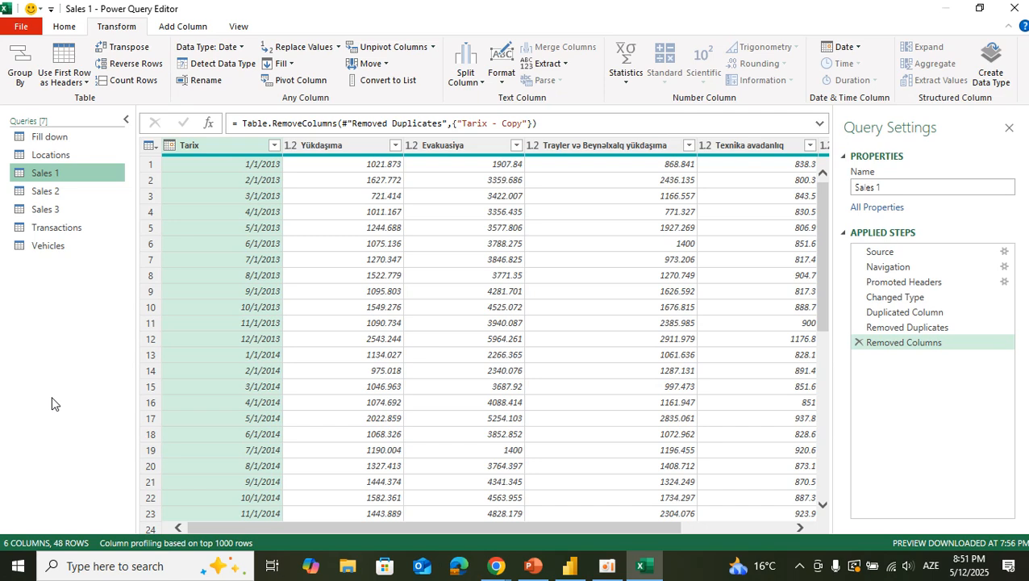
{"action": "left_click", "coordinate": [55, 194]}
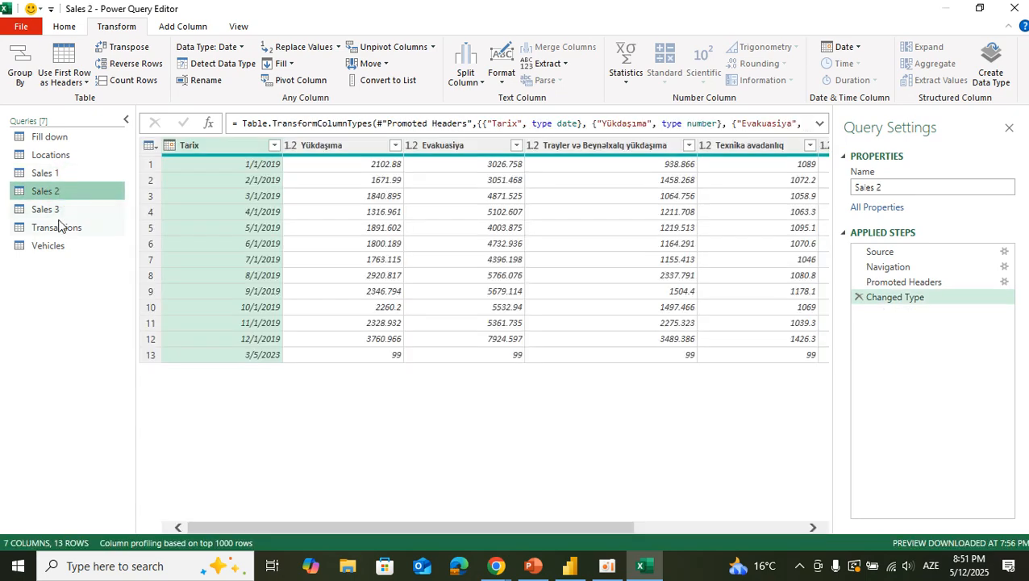
{"action": "left_click", "coordinate": [56, 211]}
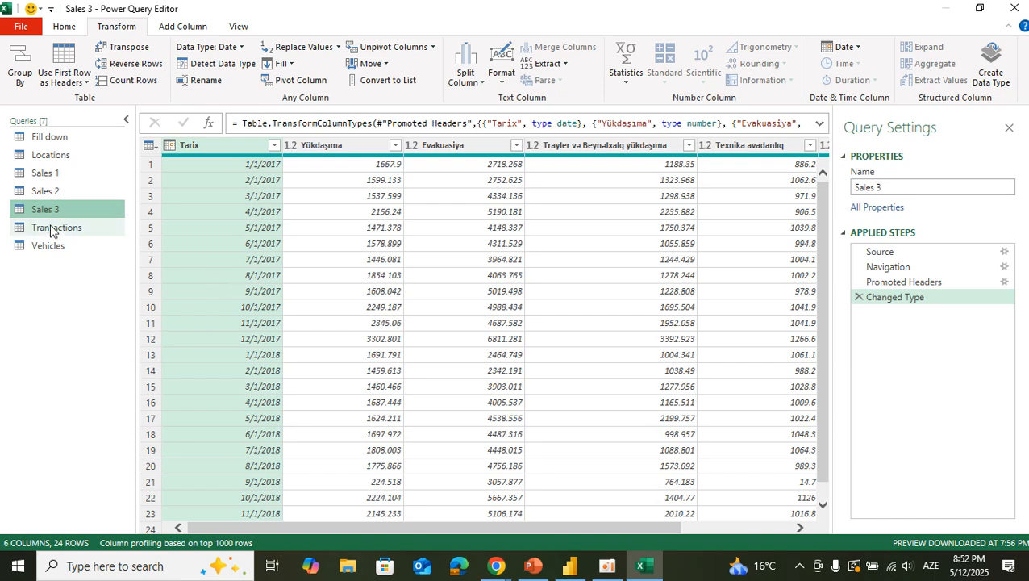
{"action": "left_click", "coordinate": [57, 173]}
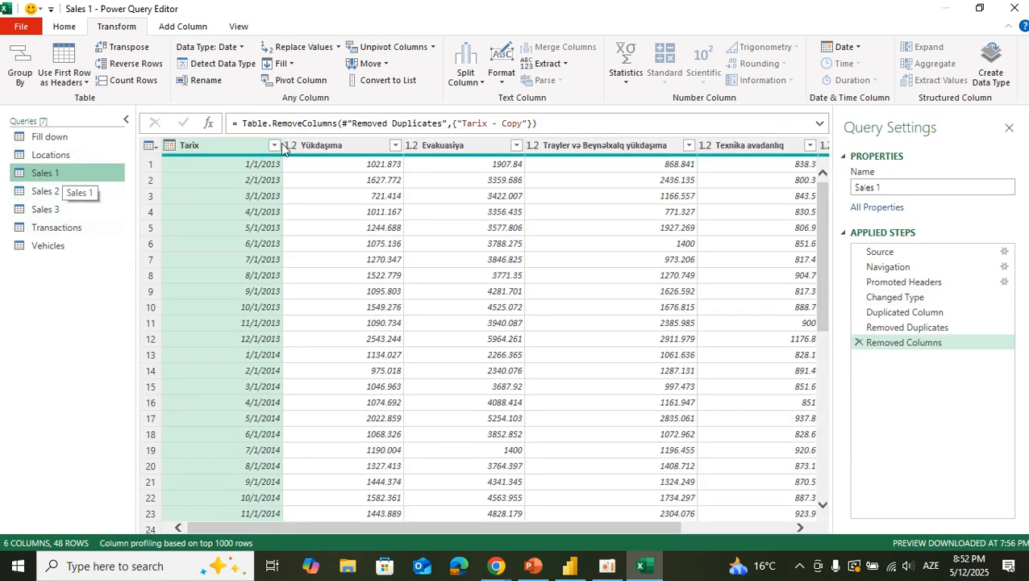
Set up an append as a new query for three or more tables, adding Sales 2 and Sales 3 to Sales 1
{"action": "left_click", "coordinate": [70, 31]}
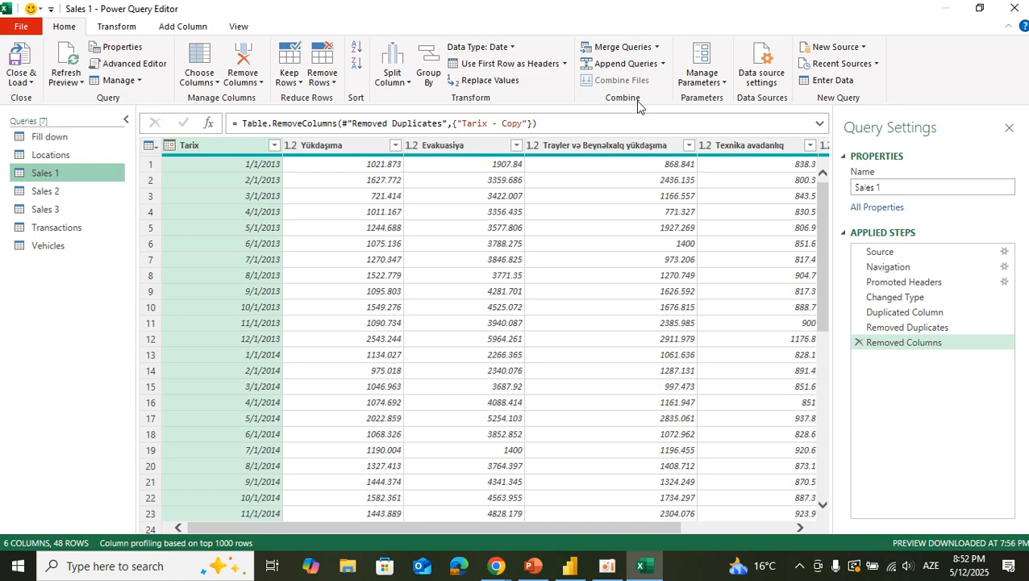
{"action": "left_click", "coordinate": [663, 66]}
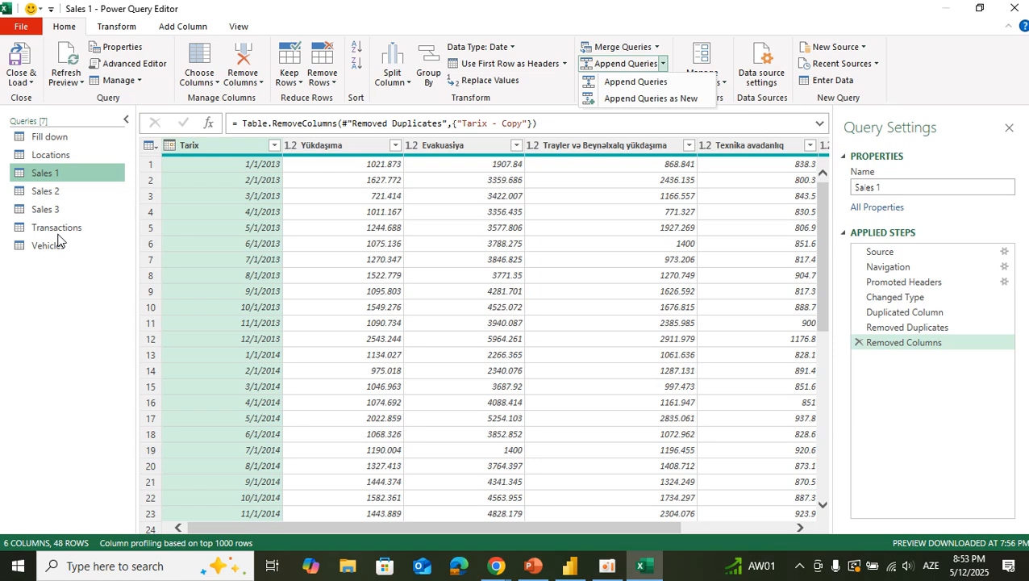
{"action": "left_click", "coordinate": [652, 98]}
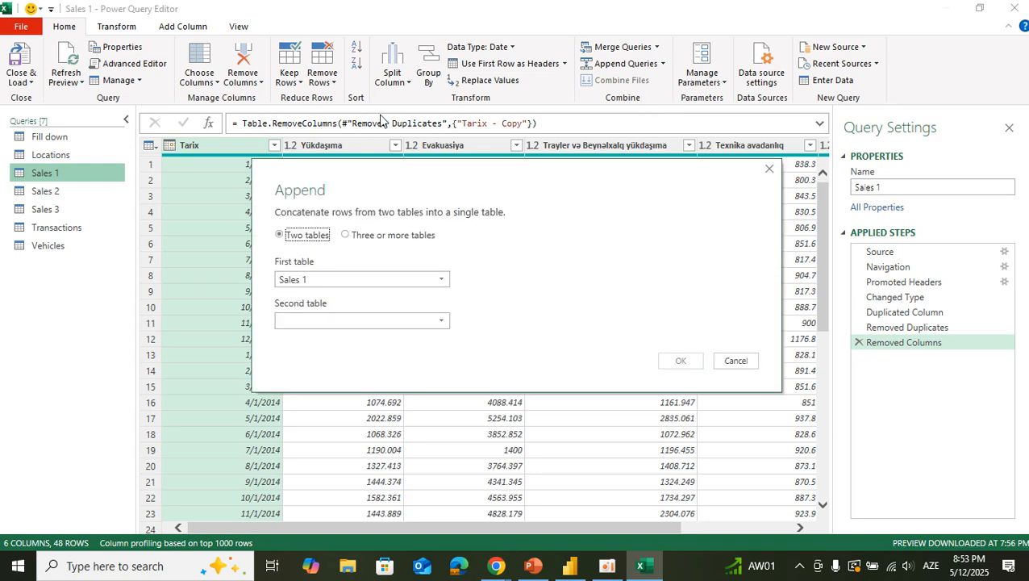
{"action": "left_click_drag", "start_coordinate": [485, 177], "coordinate": [431, 85]}
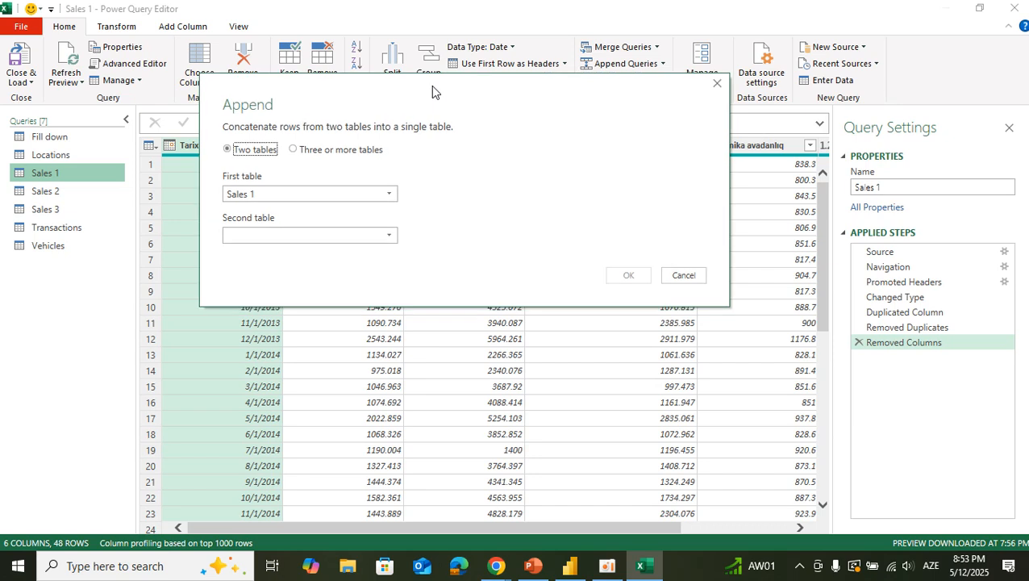
{"action": "left_click", "coordinate": [301, 154]}
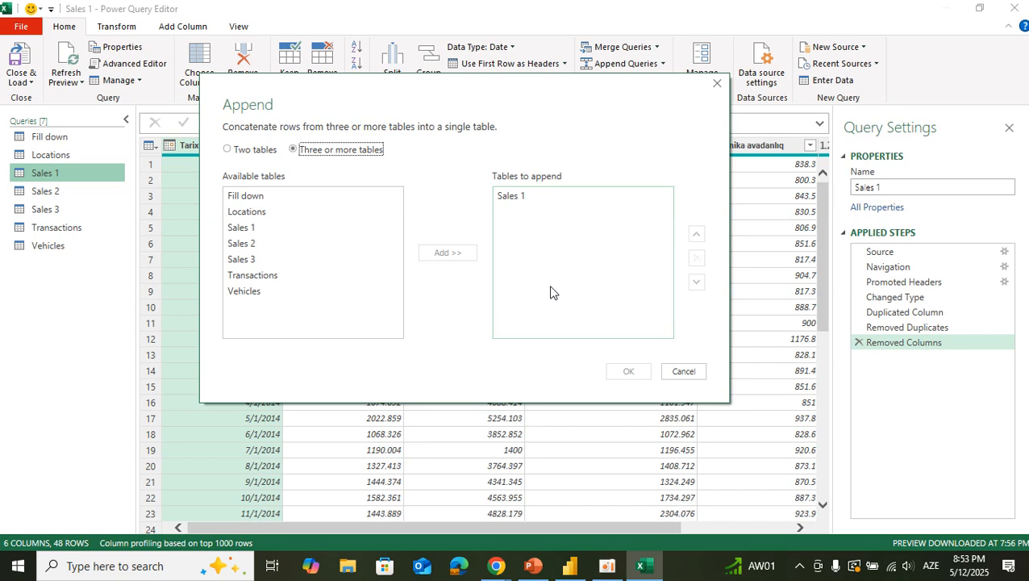
{"action": "left_click", "coordinate": [523, 201]}
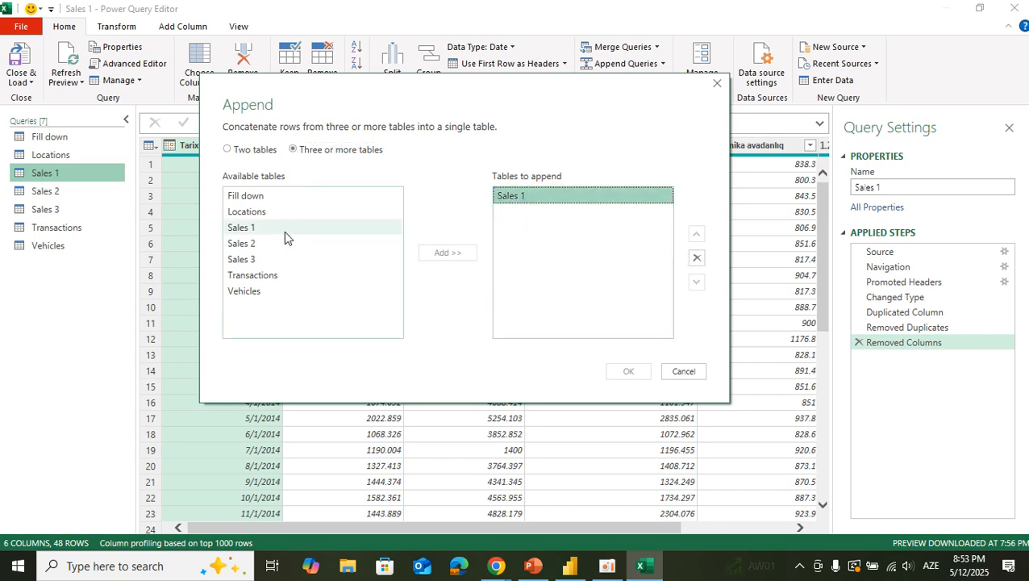
{"action": "double_click", "coordinate": [248, 244]}
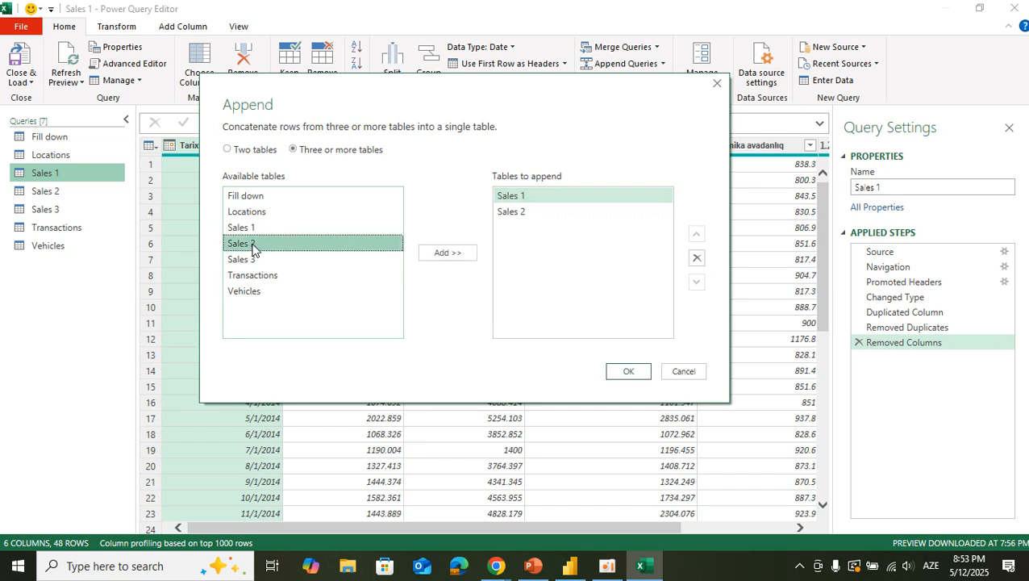
{"action": "left_click", "coordinate": [247, 260]}
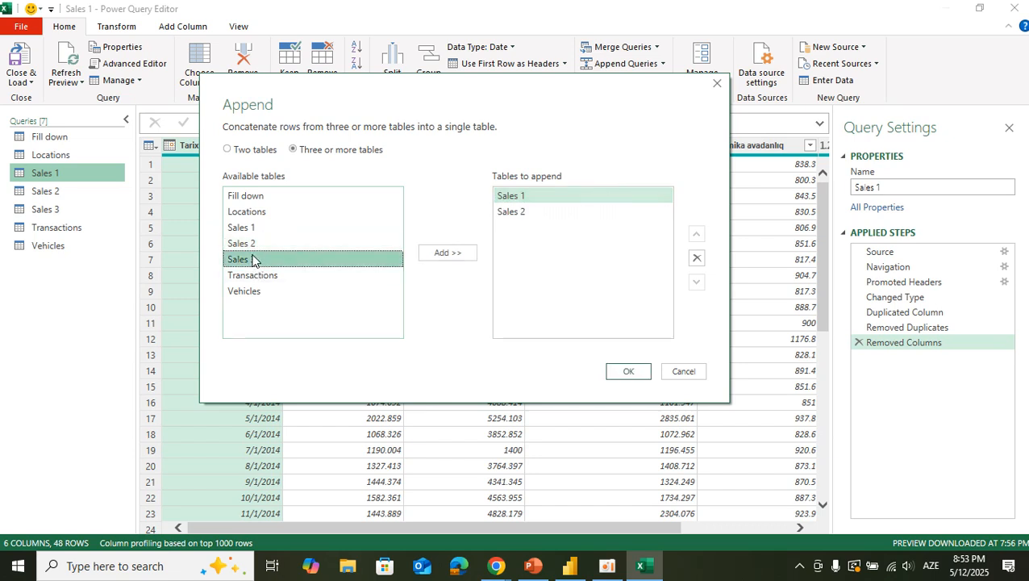
{"action": "left_click", "coordinate": [449, 255]}
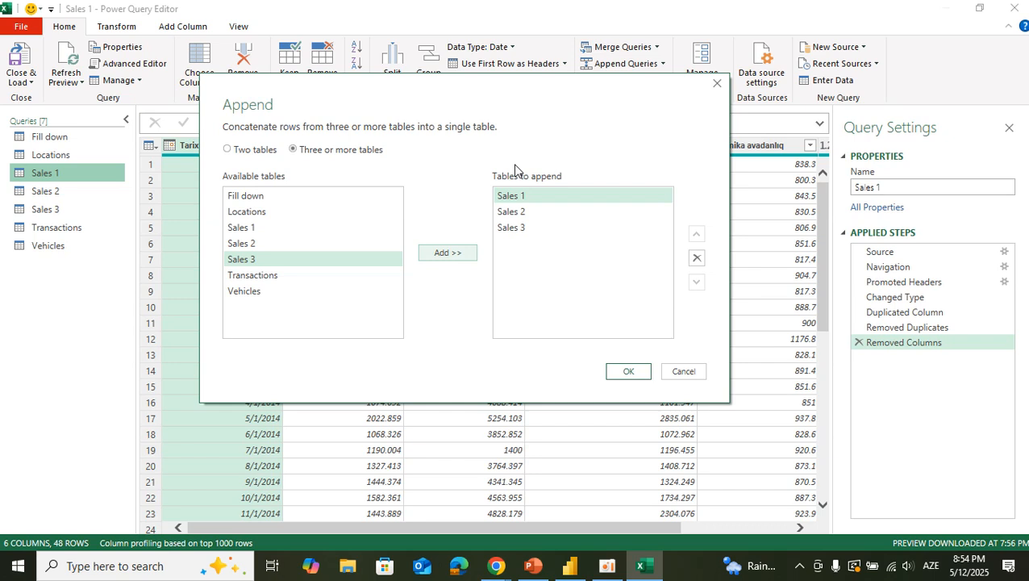
Try reordering, removing and re-adding Sales 2 in the tables to append, placing it back between Sales 1 and Sales 3
{"action": "left_click", "coordinate": [524, 214]}
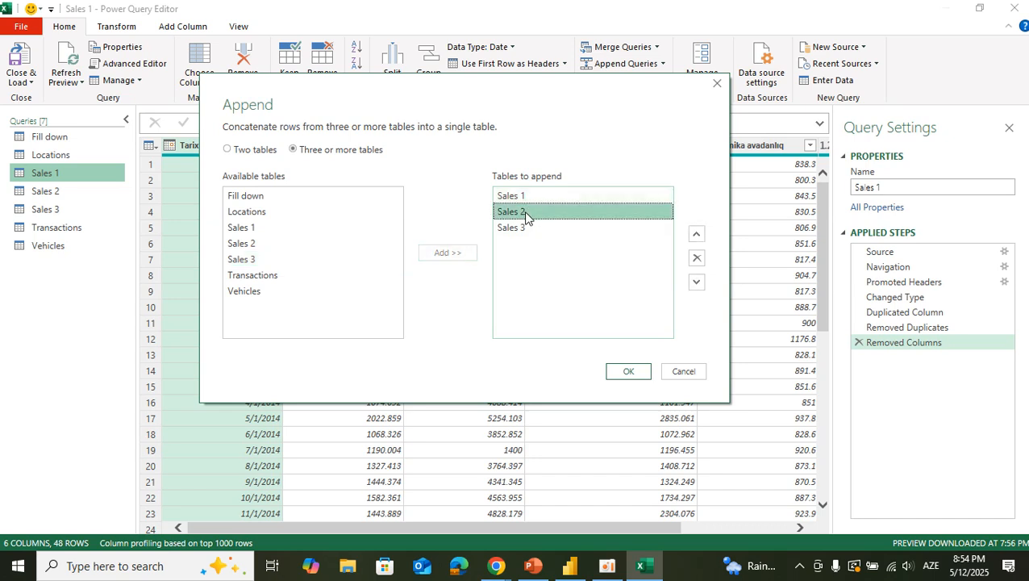
{"action": "left_click", "coordinate": [697, 284]}
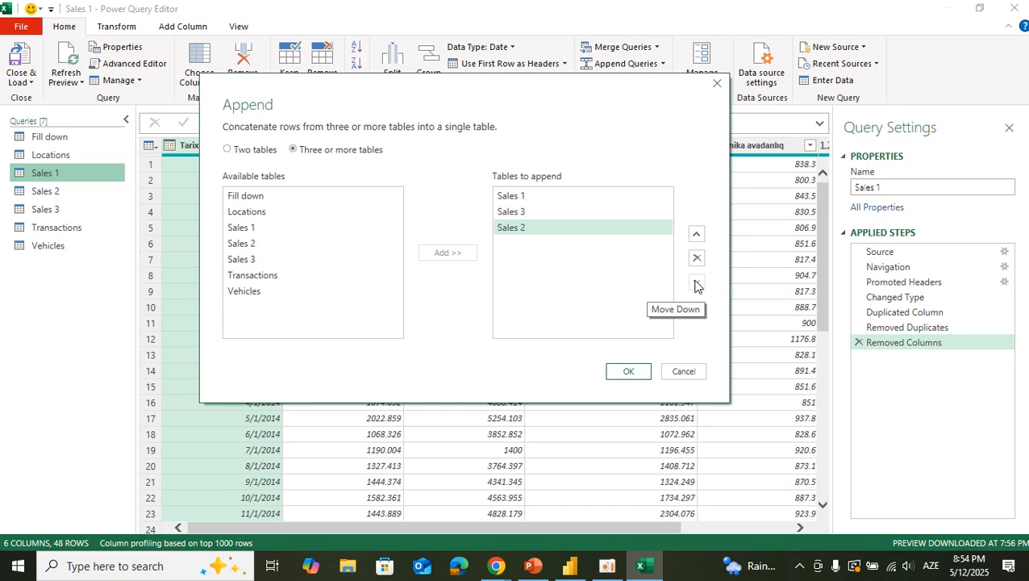
{"action": "left_click", "coordinate": [697, 234]}
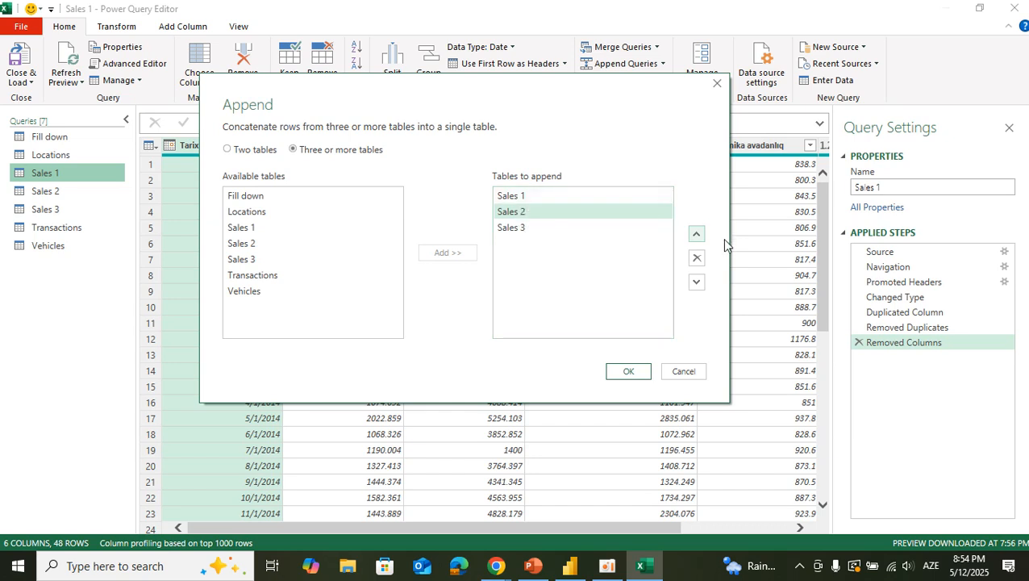
{"action": "left_click", "coordinate": [698, 257]}
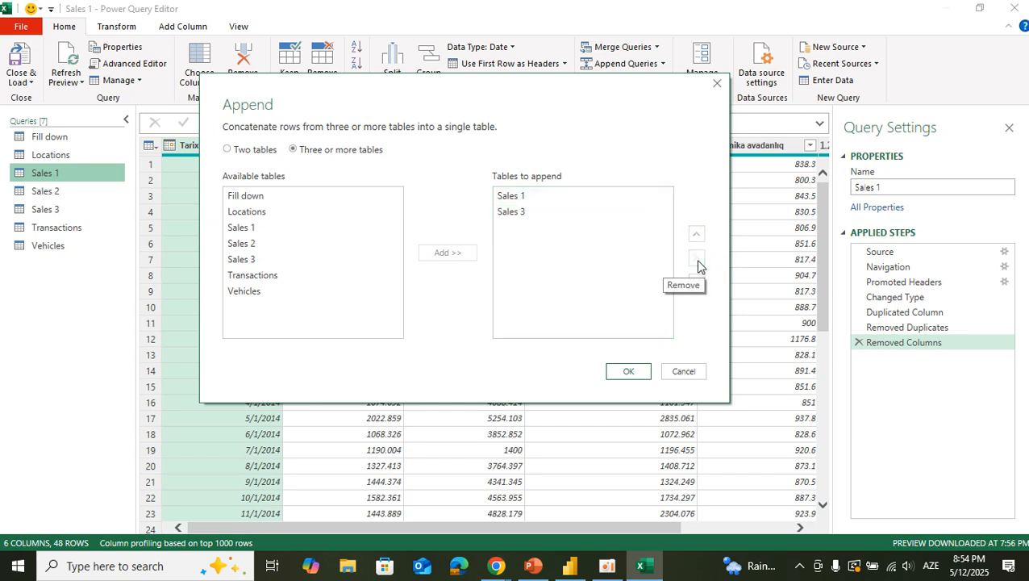
{"action": "left_click", "coordinate": [267, 243]}
{"action": "left_click", "coordinate": [462, 255]}
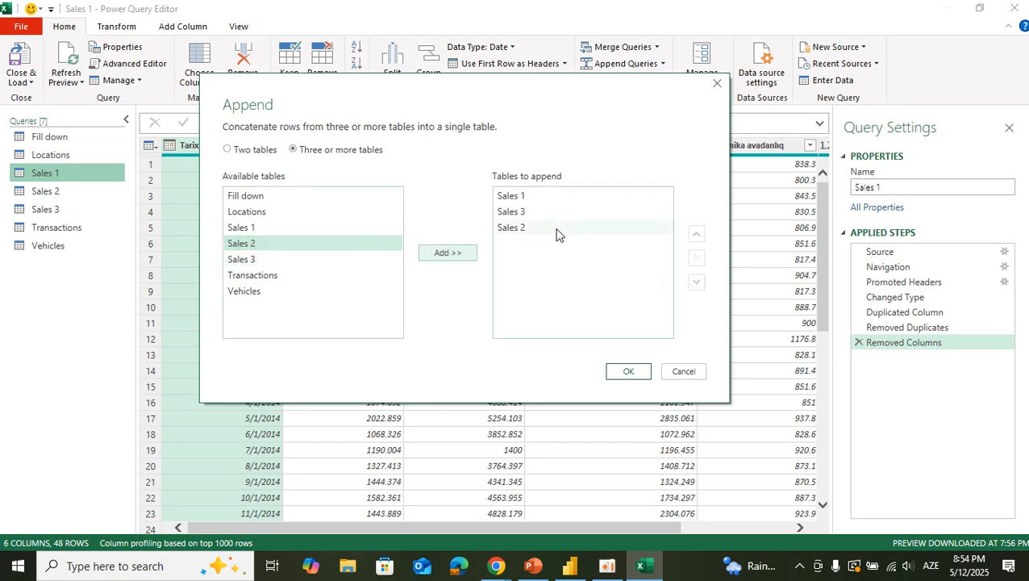
{"action": "left_click", "coordinate": [558, 228]}
{"action": "left_click", "coordinate": [695, 235]}
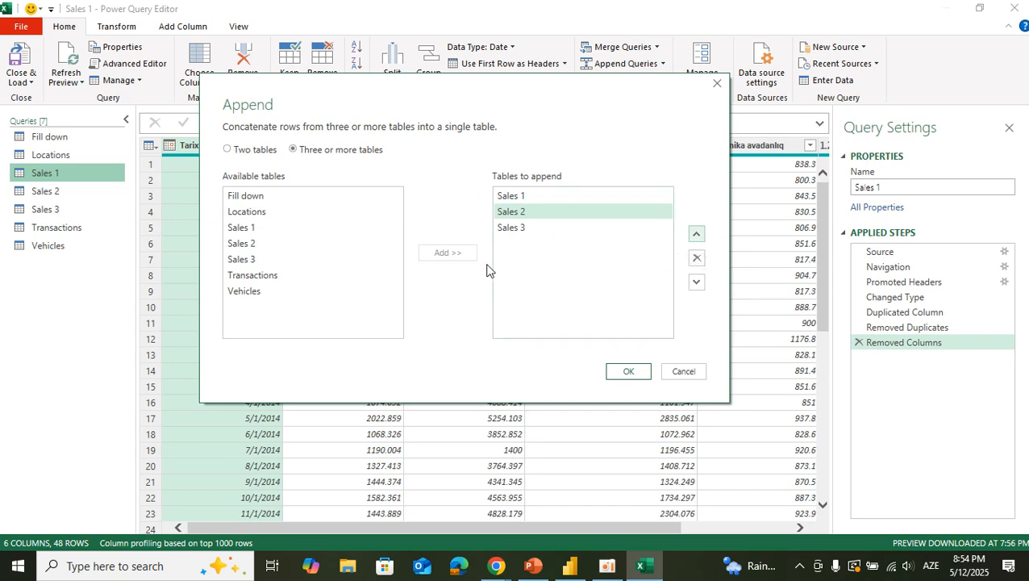
Create the appended query from the three Sales tables and examine its rows and the Yüngül yükdaşıma column
{"action": "left_click", "coordinate": [629, 371]}
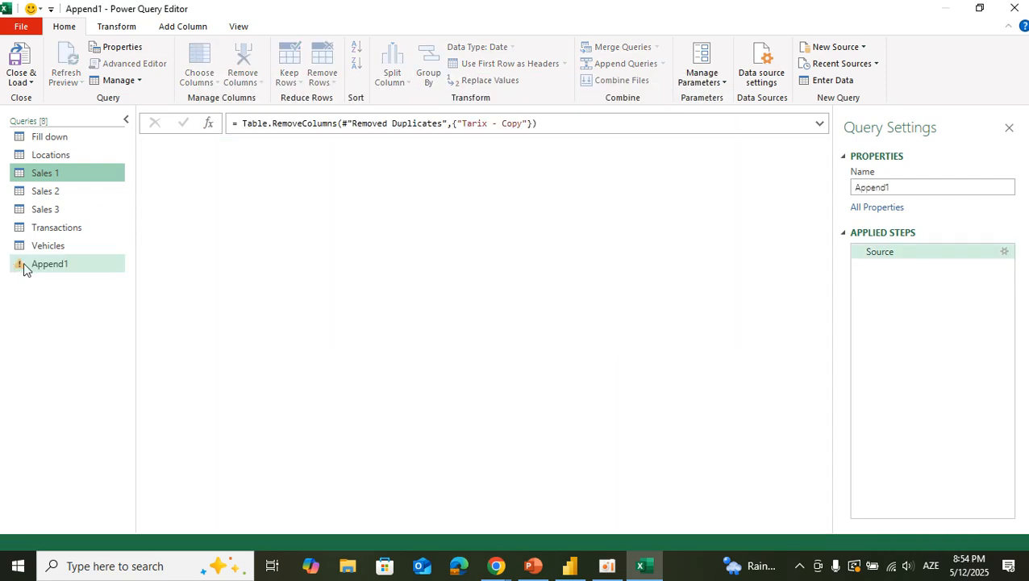
{"action": "left_click", "coordinate": [24, 263]}
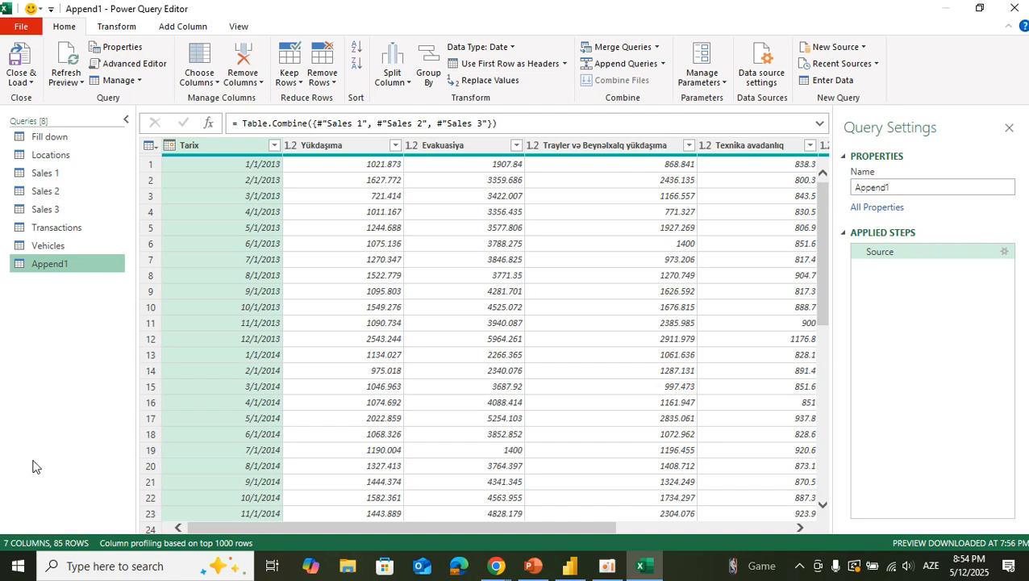
{"action": "scroll", "coordinate": [688, 349], "scroll_direction": "right", "scroll_amount": 5}
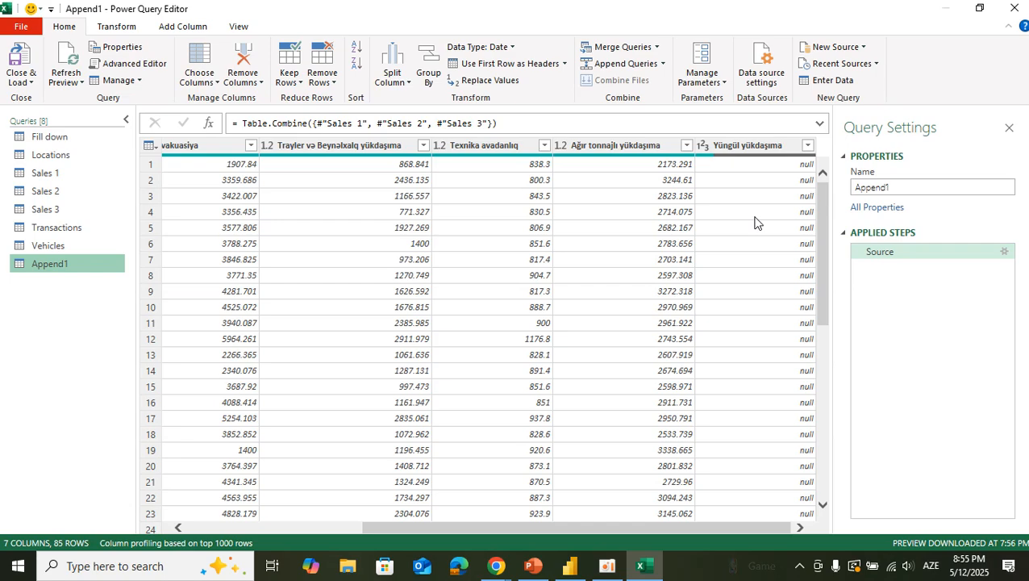
{"action": "scroll", "coordinate": [758, 284], "scroll_direction": "down", "scroll_amount": 1}
{"action": "scroll", "coordinate": [759, 284], "scroll_direction": "down", "scroll_amount": 10}
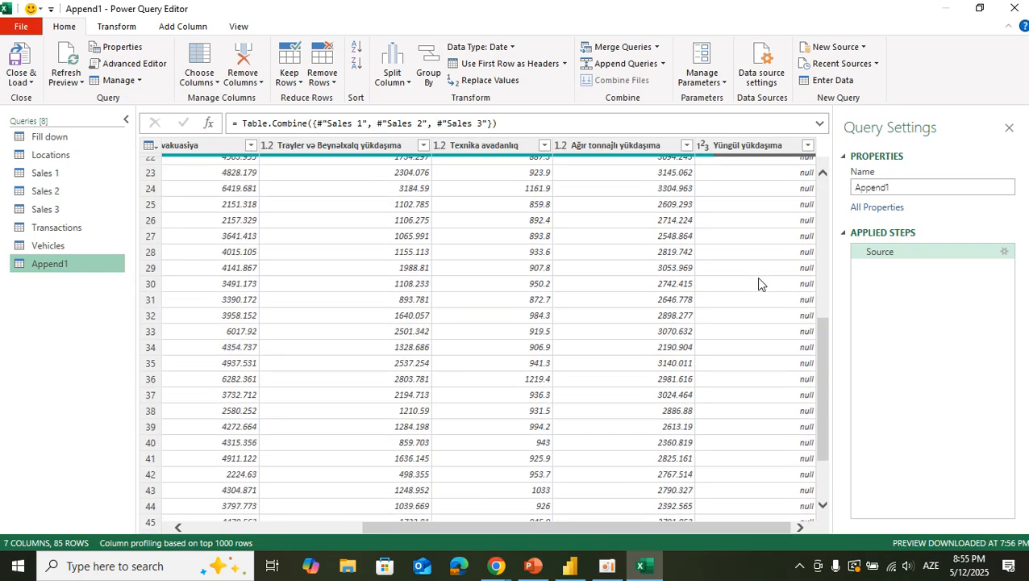
Examine the Yüngül yükdaşıma values across the rows appended from the three Sales tables
{"action": "scroll", "coordinate": [758, 284], "scroll_direction": "down", "scroll_amount": 7}
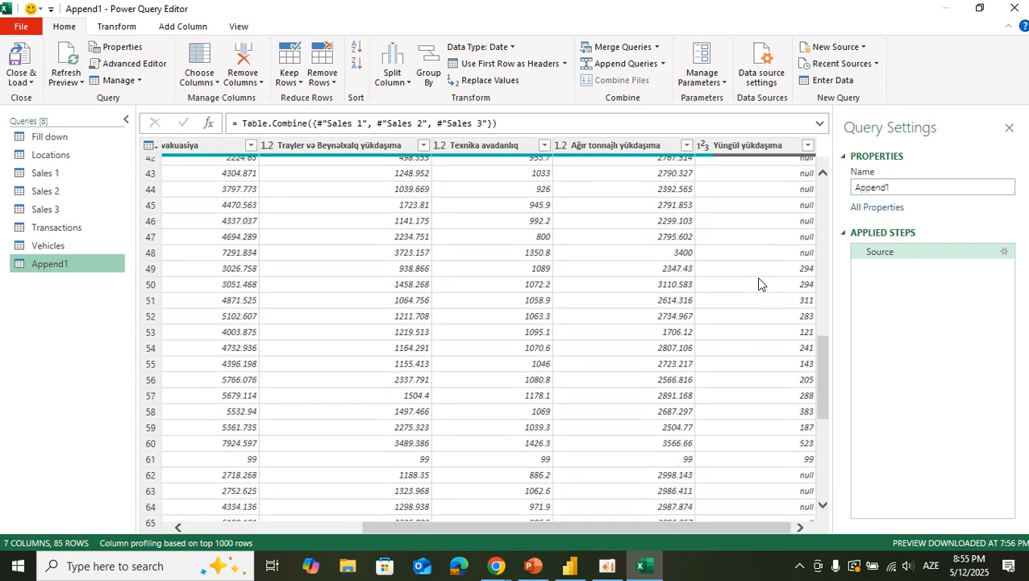
{"action": "scroll", "coordinate": [758, 284], "scroll_direction": "up", "scroll_amount": 2}
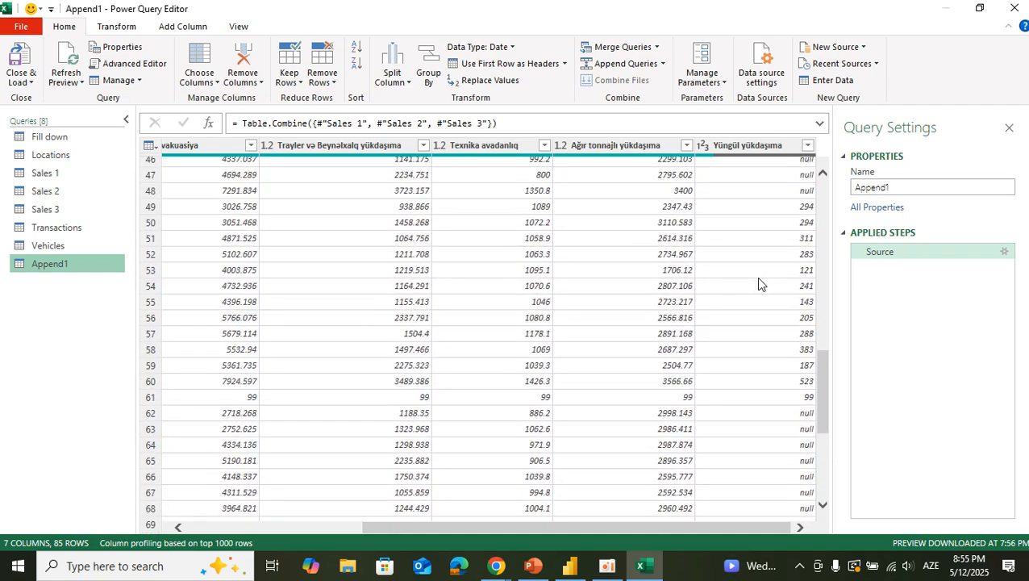
{"action": "scroll", "coordinate": [758, 284], "scroll_direction": "up", "scroll_amount": 3}
{"action": "scroll", "coordinate": [759, 283], "scroll_direction": "up", "scroll_amount": 4}
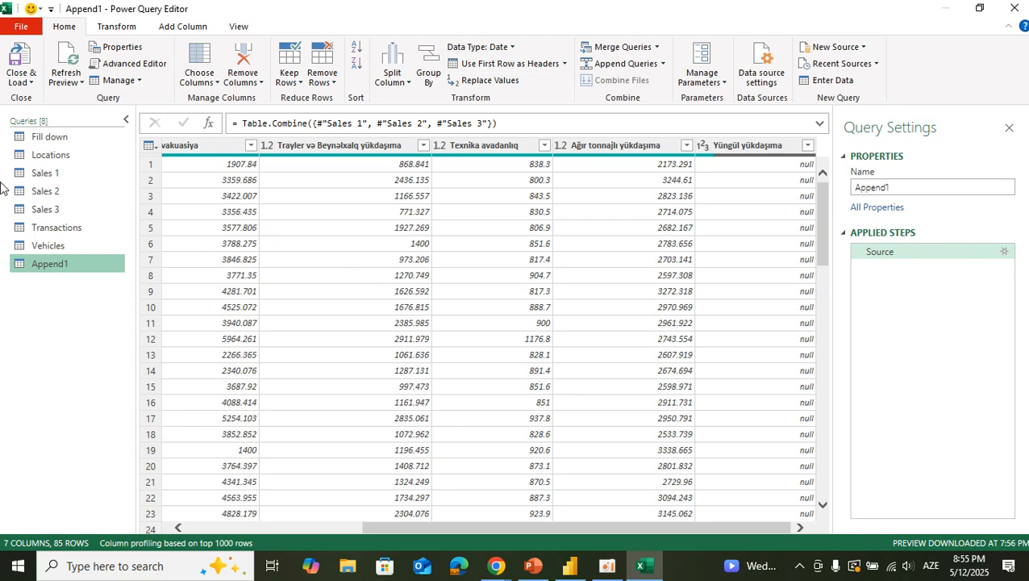
Rename the Tarix column in the Sales 1 query to Date and return to the Append1 query
{"action": "left_click", "coordinate": [46, 174]}
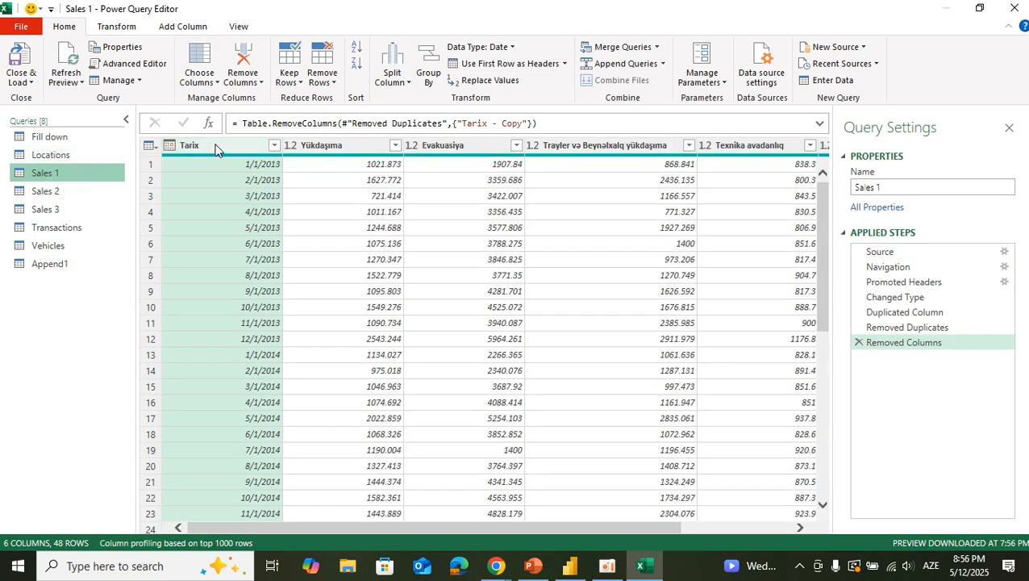
{"action": "double_click", "coordinate": [217, 145]}
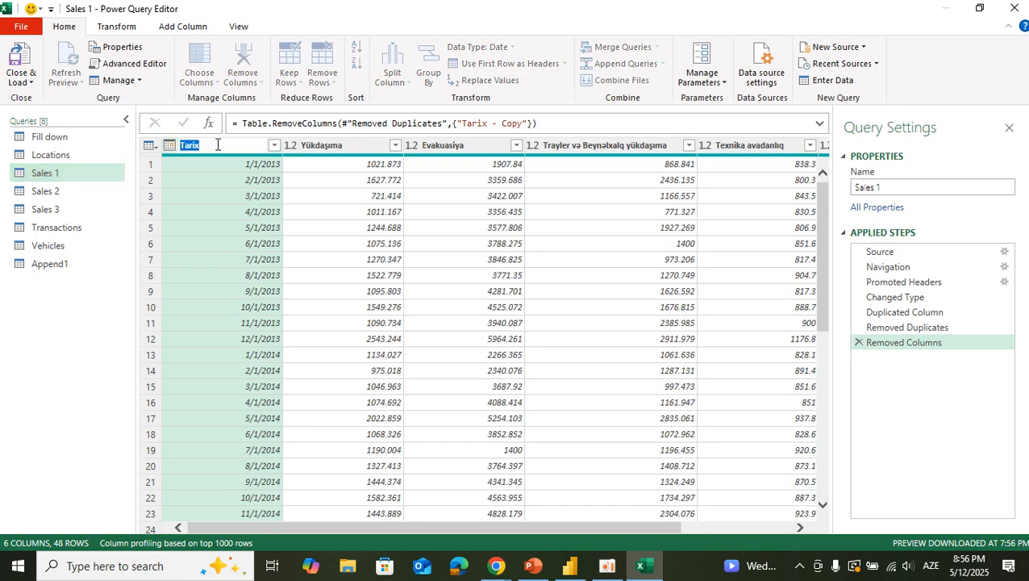
{"action": "type", "text": "Date"}
{"action": "key", "text": "Return"}
{"action": "left_click", "coordinate": [60, 264]}
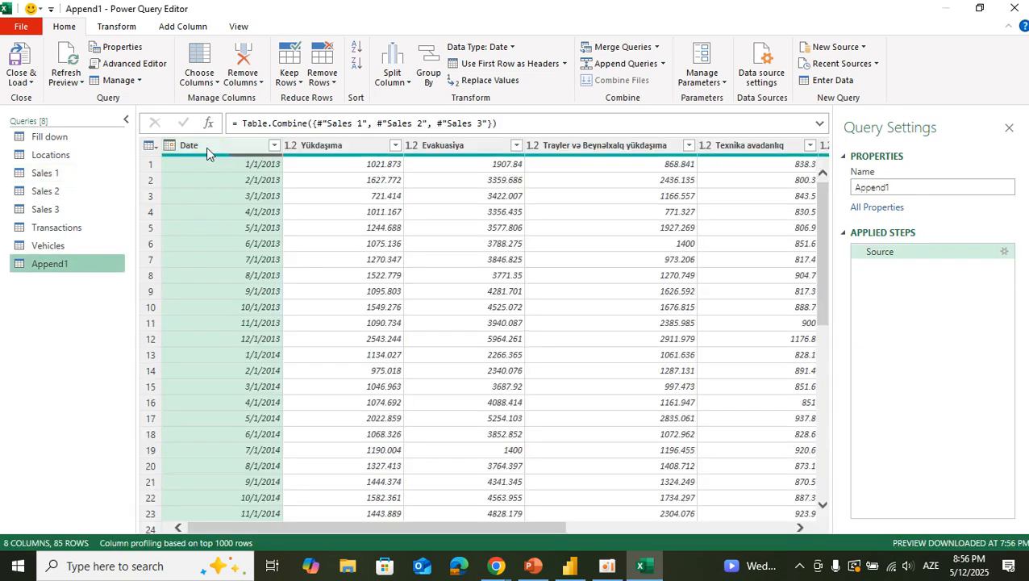
Compare the Date and Tarix columns of Append1 across the rows coming from each Sales table
{"action": "scroll", "coordinate": [645, 304], "scroll_direction": "right", "scroll_amount": 5}
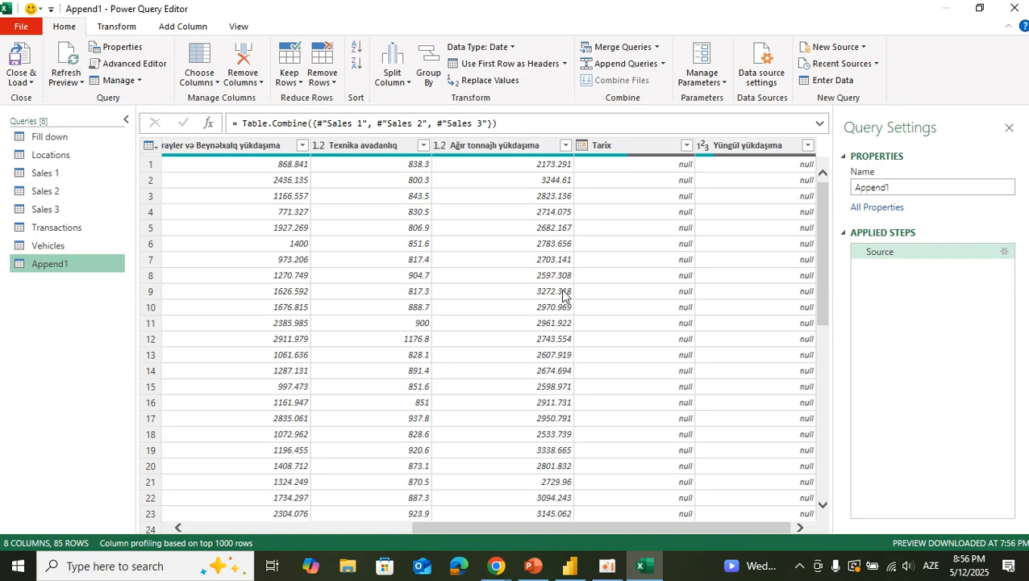
{"action": "scroll", "coordinate": [563, 295], "scroll_direction": "left", "scroll_amount": 5}
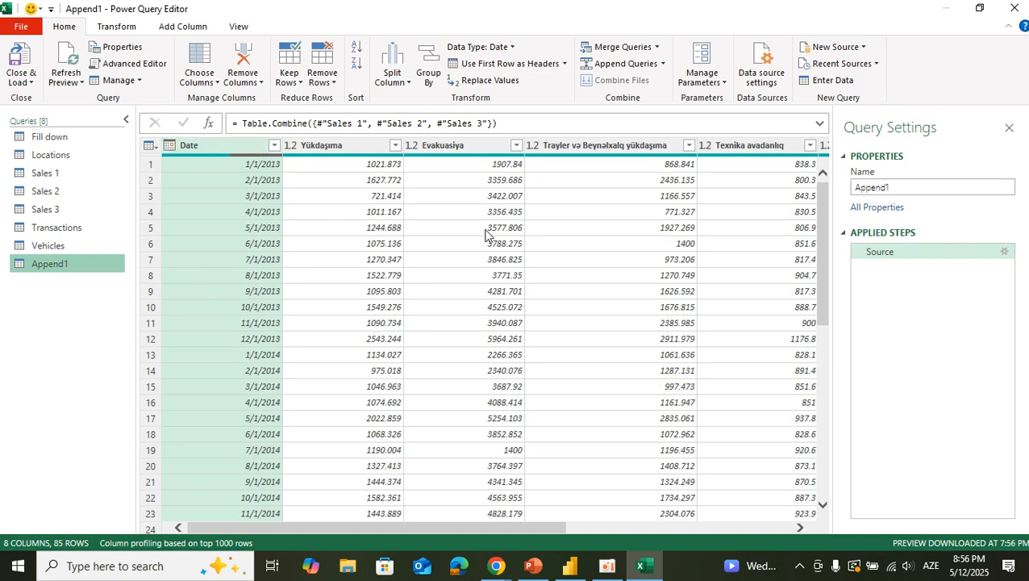
{"action": "scroll", "coordinate": [485, 234], "scroll_direction": "right", "scroll_amount": 5}
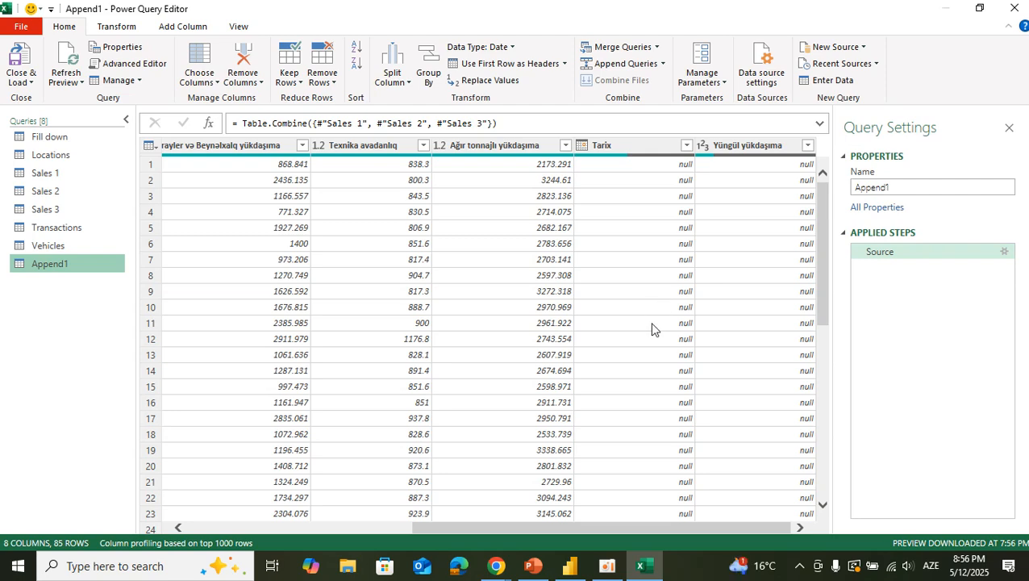
{"action": "scroll", "coordinate": [652, 327], "scroll_direction": "down", "scroll_amount": 9}
{"action": "scroll", "coordinate": [646, 396], "scroll_direction": "down", "scroll_amount": 6}
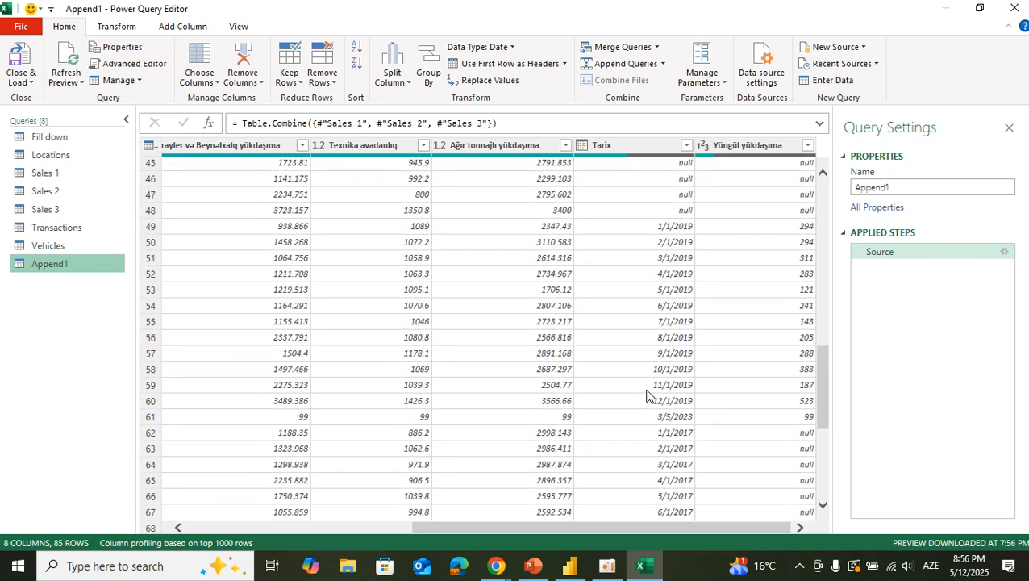
{"action": "scroll", "coordinate": [647, 395], "scroll_direction": "up", "scroll_amount": 15}
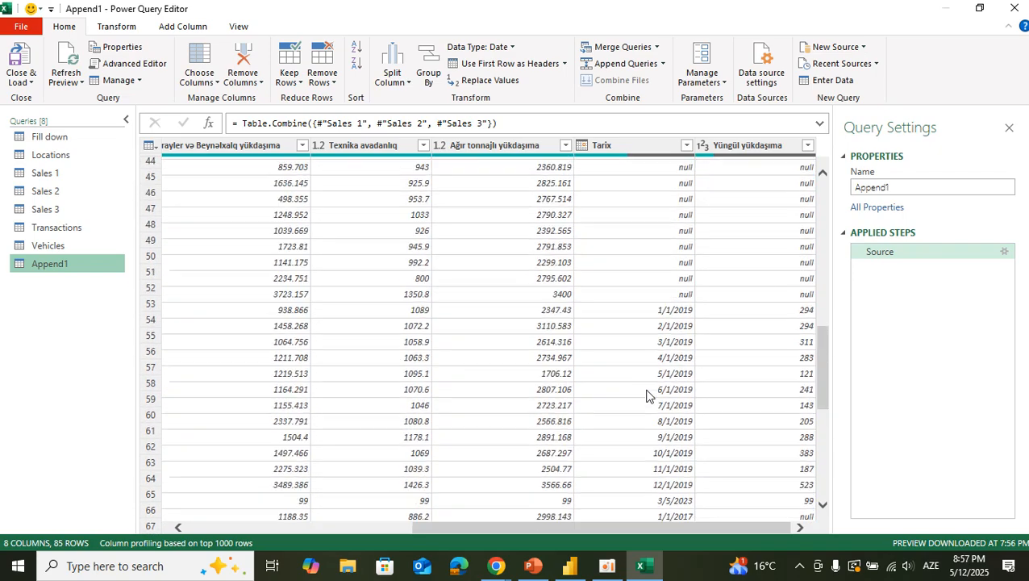
{"action": "scroll", "coordinate": [647, 395], "scroll_direction": "left", "scroll_amount": 5}
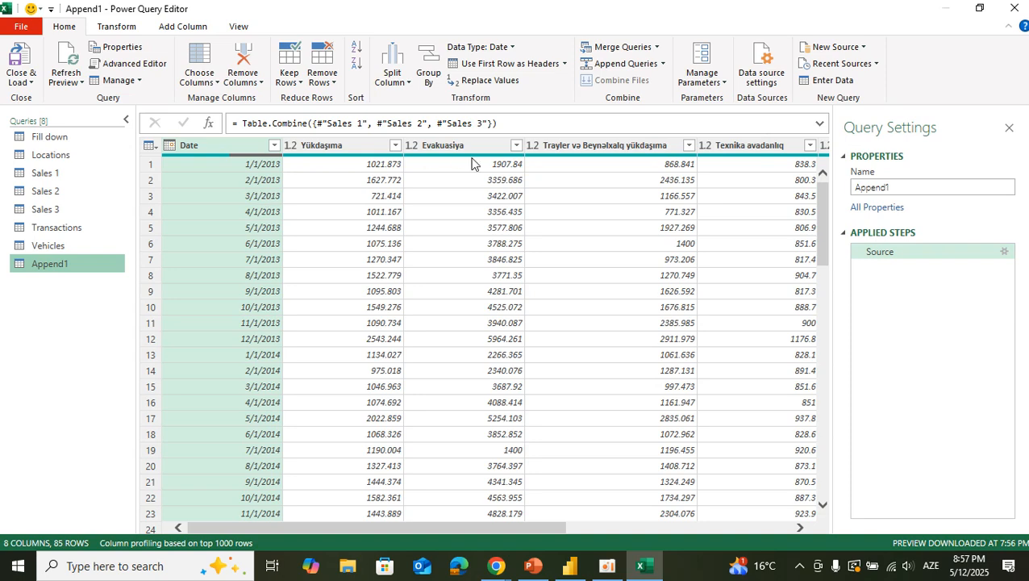
{"action": "scroll", "coordinate": [567, 234], "scroll_direction": "right", "scroll_amount": 5}
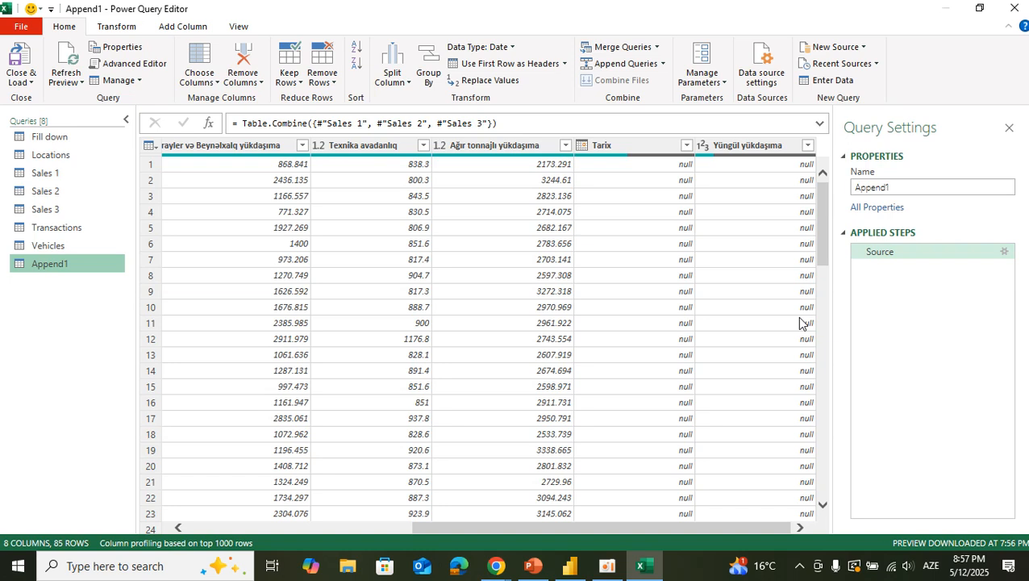
Rename the Date column in the Sales 1 query back to Tarix and check the query's other column headings
{"action": "left_click", "coordinate": [53, 173]}
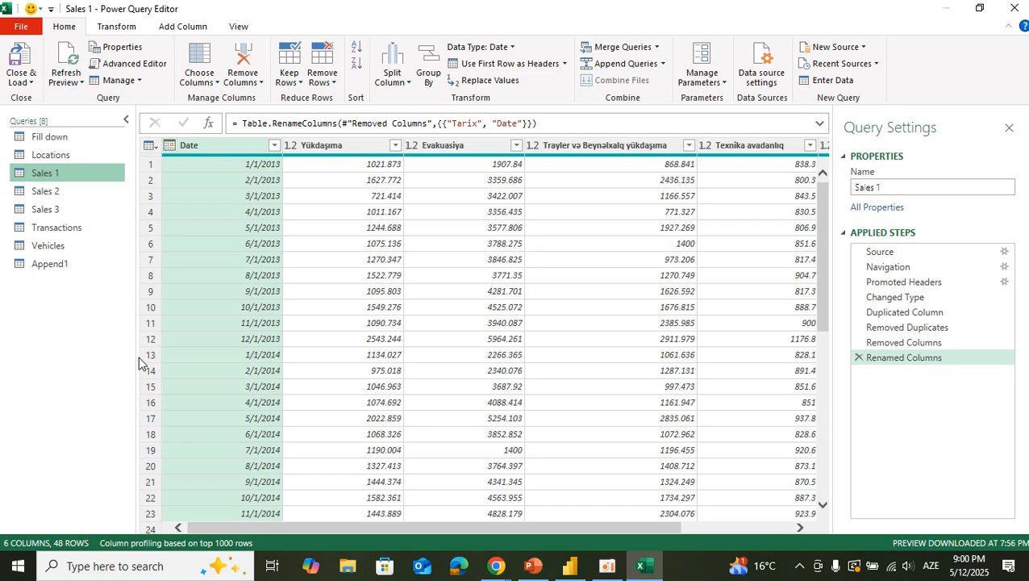
{"action": "left_click", "coordinate": [217, 154]}
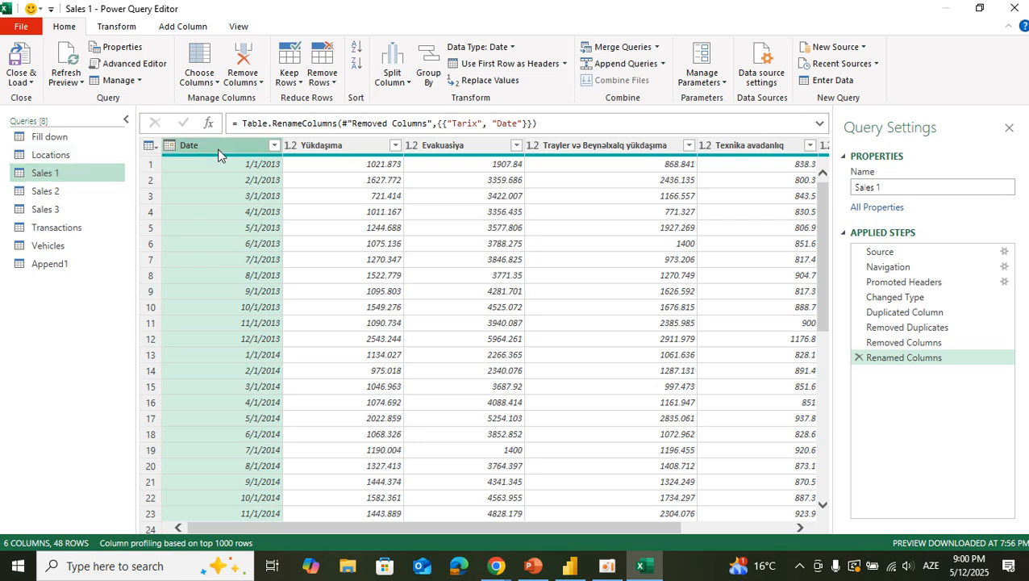
{"action": "left_click", "coordinate": [219, 149]}
{"action": "double_click", "coordinate": [219, 147]}
{"action": "type", "text": "Tarix"}
{"action": "key", "text": "Return"}
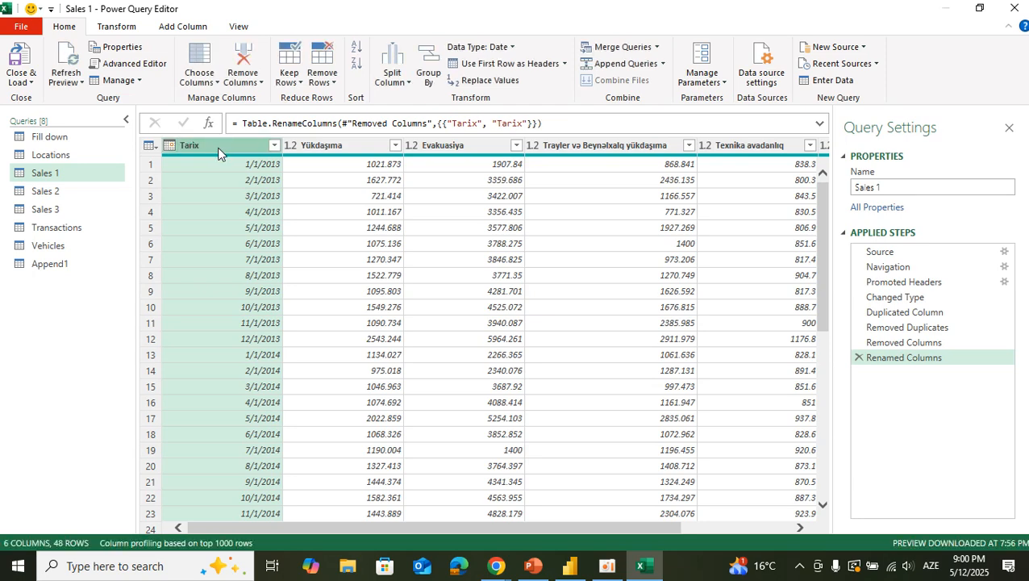
{"action": "scroll", "coordinate": [683, 328], "scroll_direction": "right", "scroll_amount": 3}
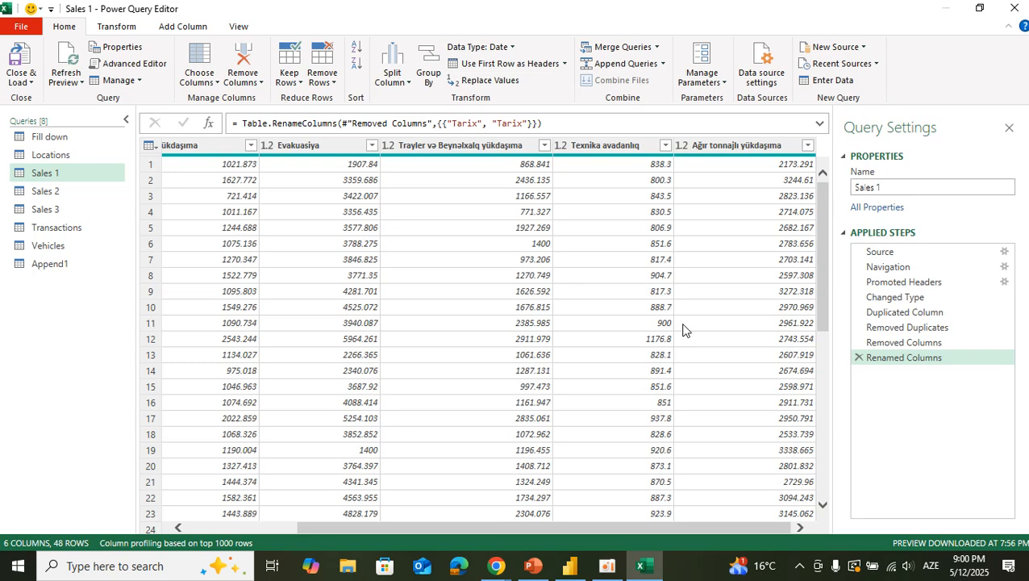
{"action": "scroll", "coordinate": [683, 328], "scroll_direction": "left", "scroll_amount": 3}
{"action": "scroll", "coordinate": [682, 328], "scroll_direction": "right", "scroll_amount": 3}
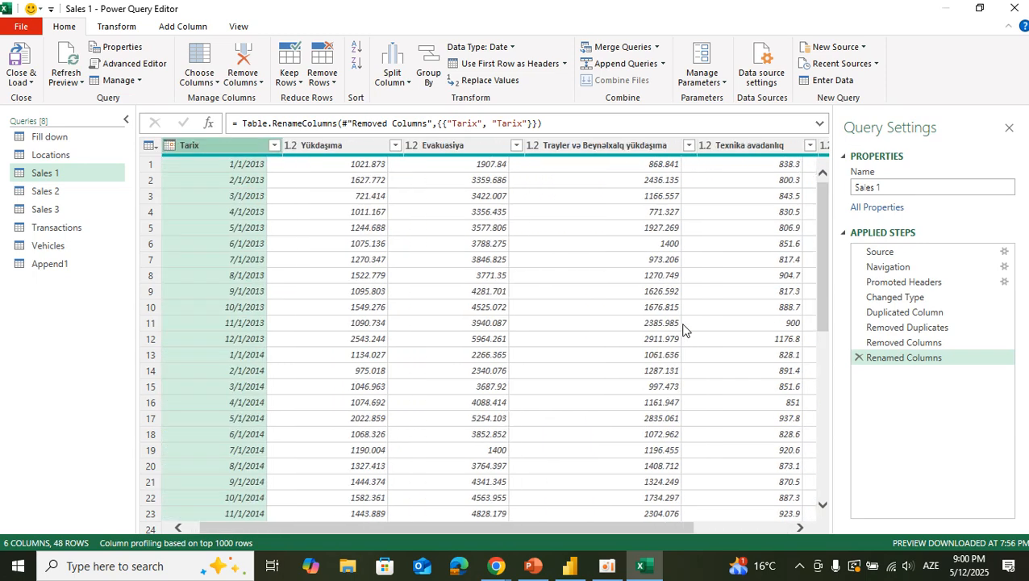
{"action": "scroll", "coordinate": [682, 328], "scroll_direction": "left", "scroll_amount": 3}
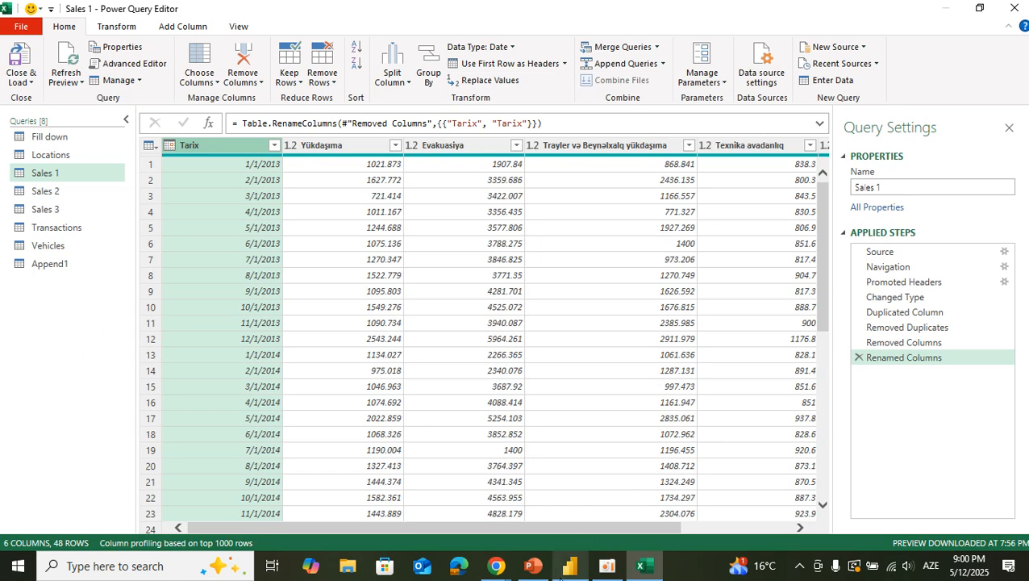
{"action": "mouse_move", "coordinate": [566, 578]}
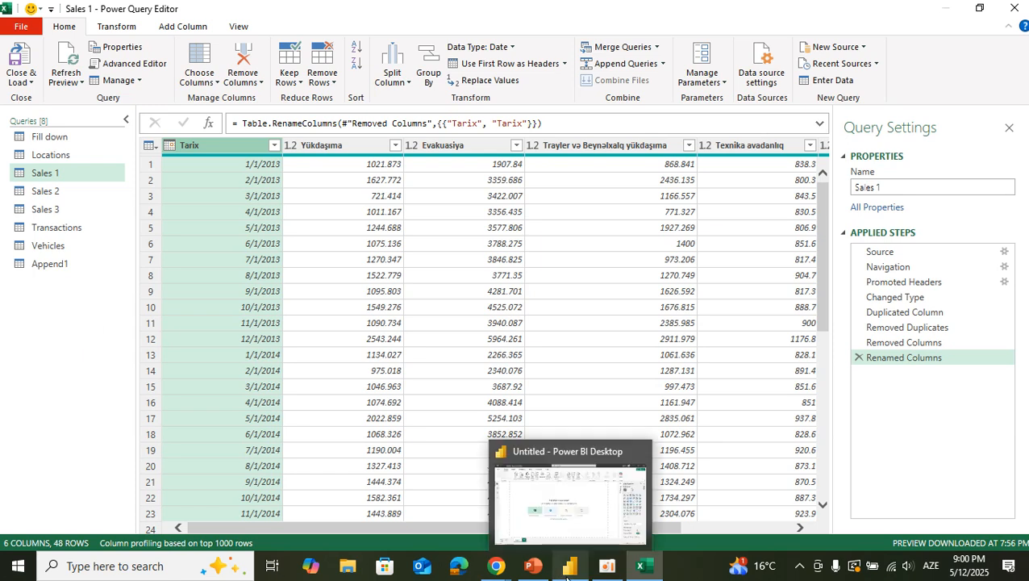
{"action": "left_click", "coordinate": [568, 574]}
{"action": "left_click", "coordinate": [567, 574]}
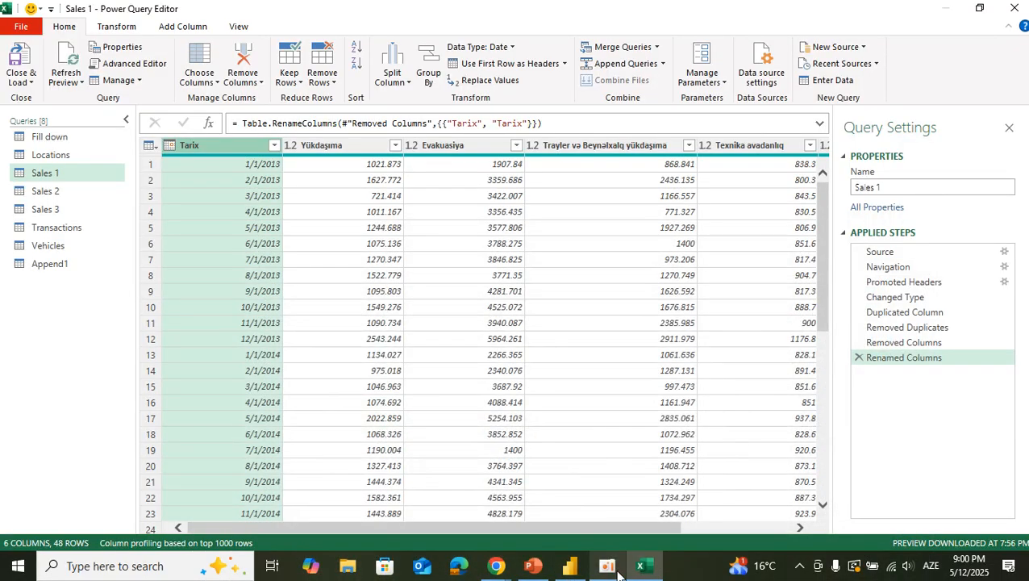
{"action": "left_click", "coordinate": [606, 569]}
{"action": "left_click", "coordinate": [606, 569]}
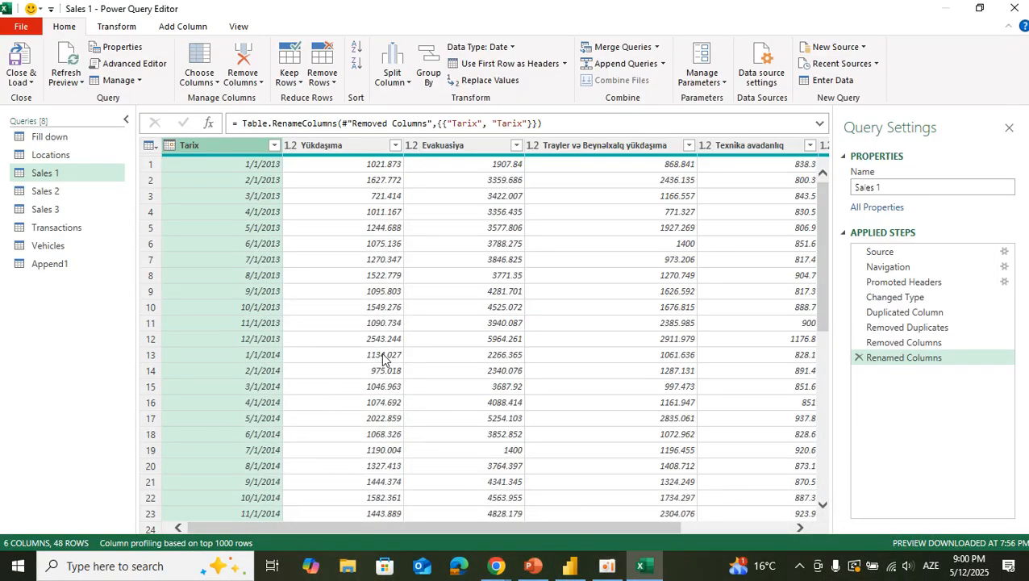
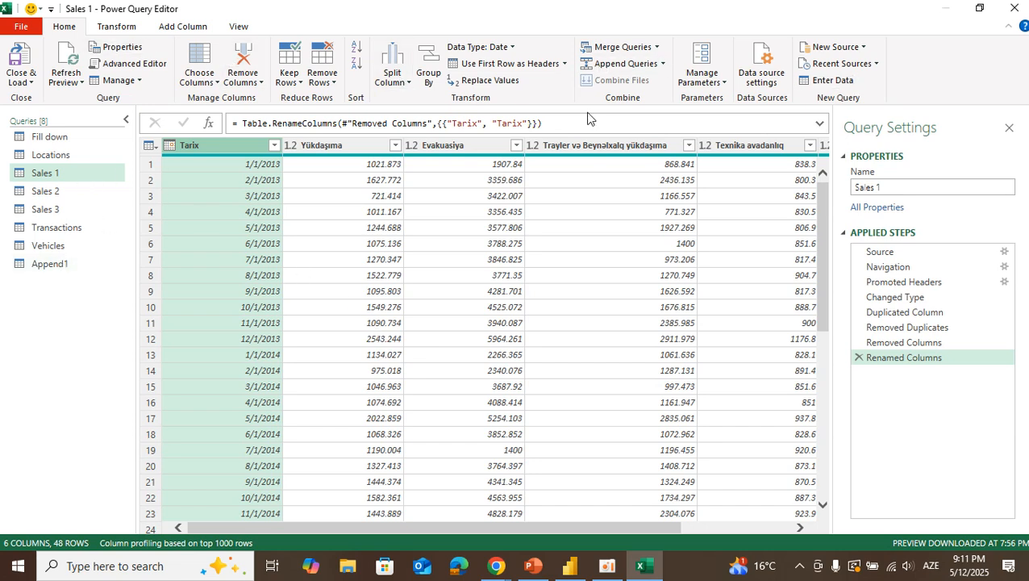
Set up a merge as a new query with Transactions as the first table and, after trying Vehicles, Locations as the second
{"action": "left_click", "coordinate": [656, 48]}
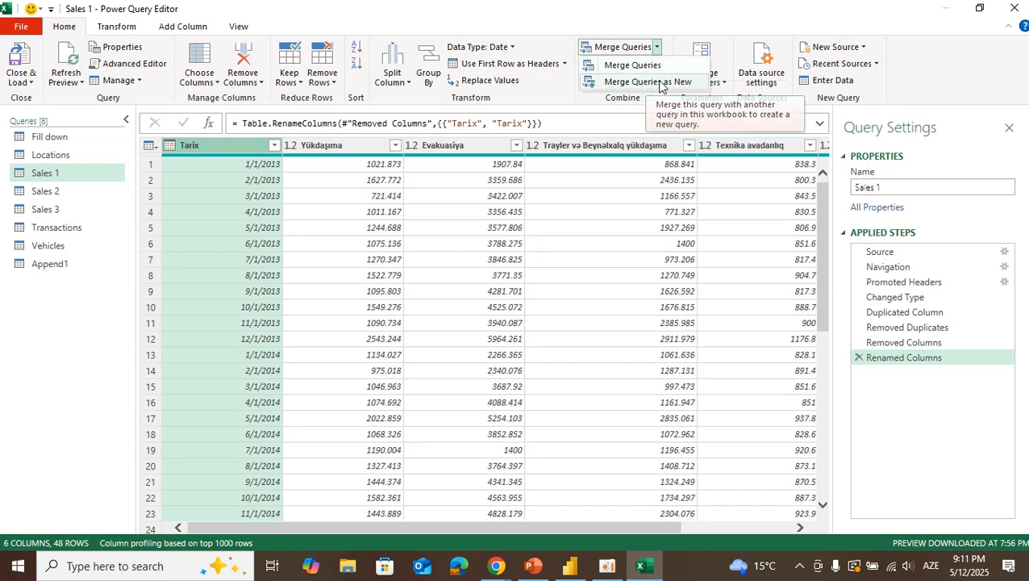
{"action": "left_click", "coordinate": [664, 82]}
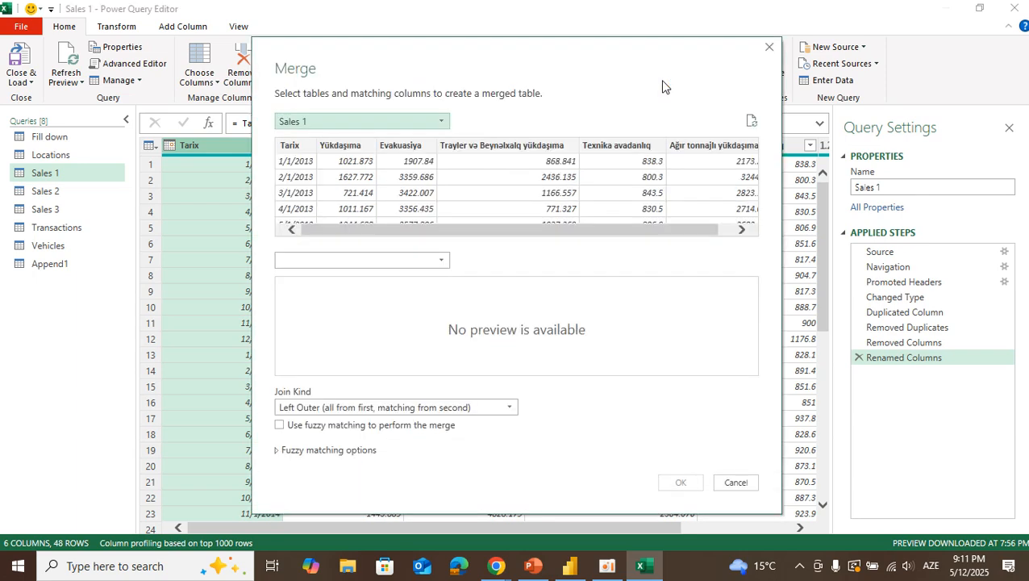
{"action": "left_click", "coordinate": [439, 124]}
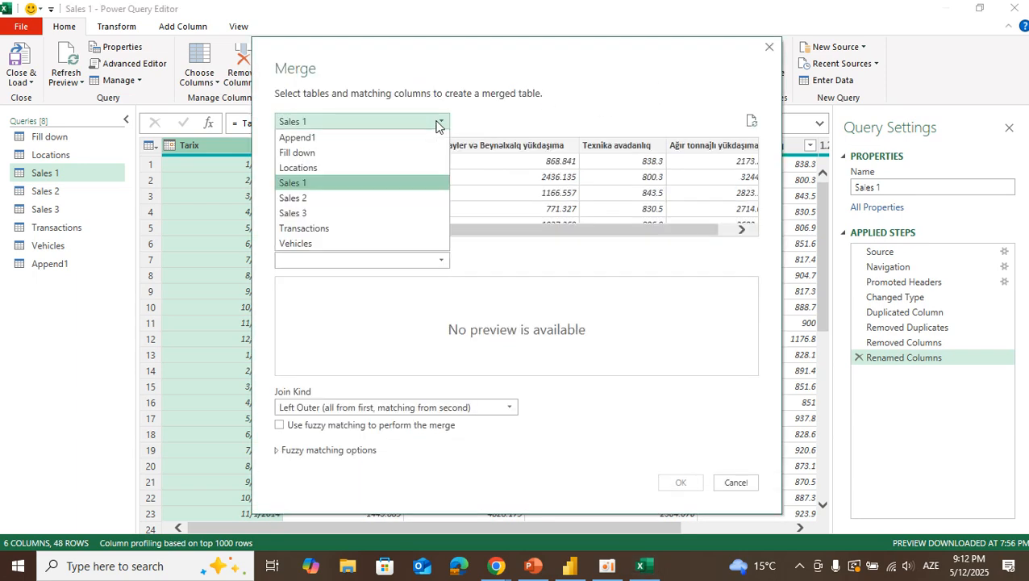
{"action": "left_click", "coordinate": [339, 230]}
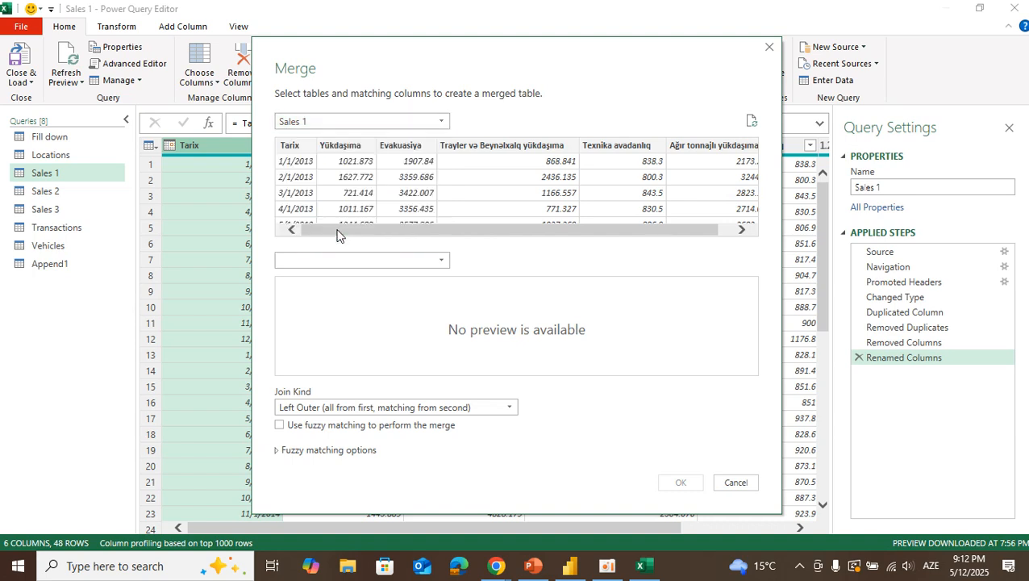
{"action": "left_click", "coordinate": [354, 262]}
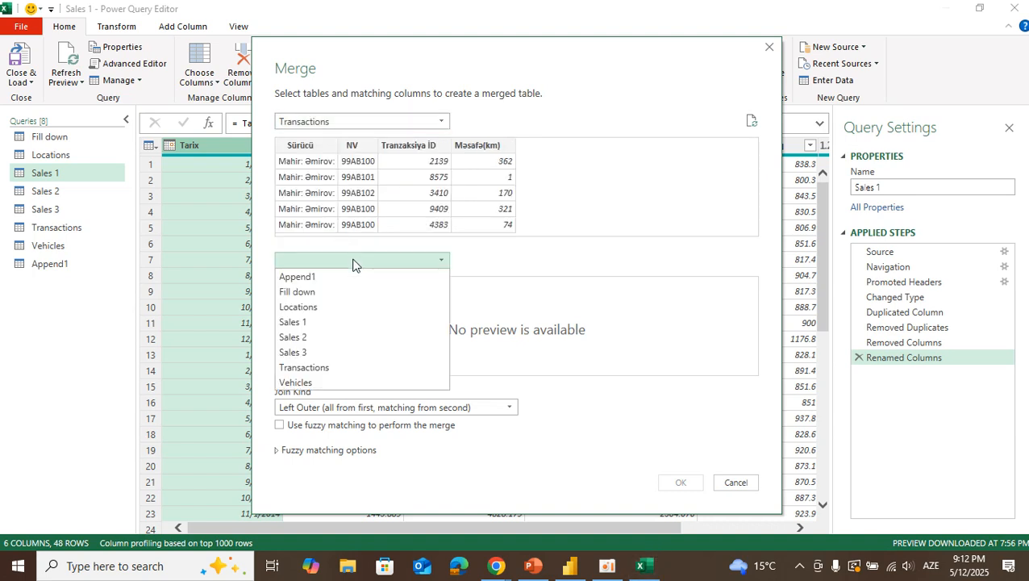
{"action": "left_click", "coordinate": [325, 384]}
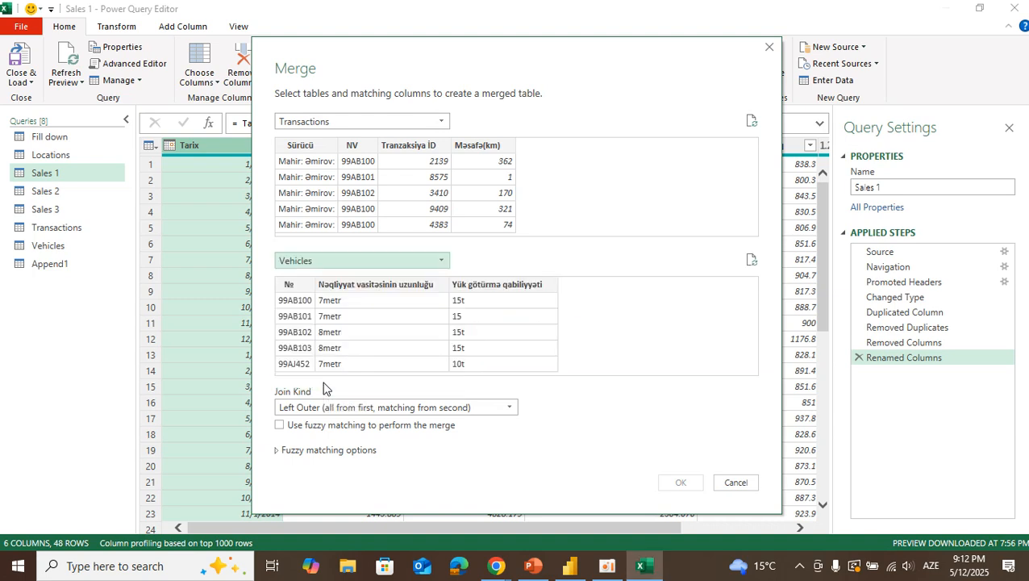
{"action": "left_click", "coordinate": [423, 260]}
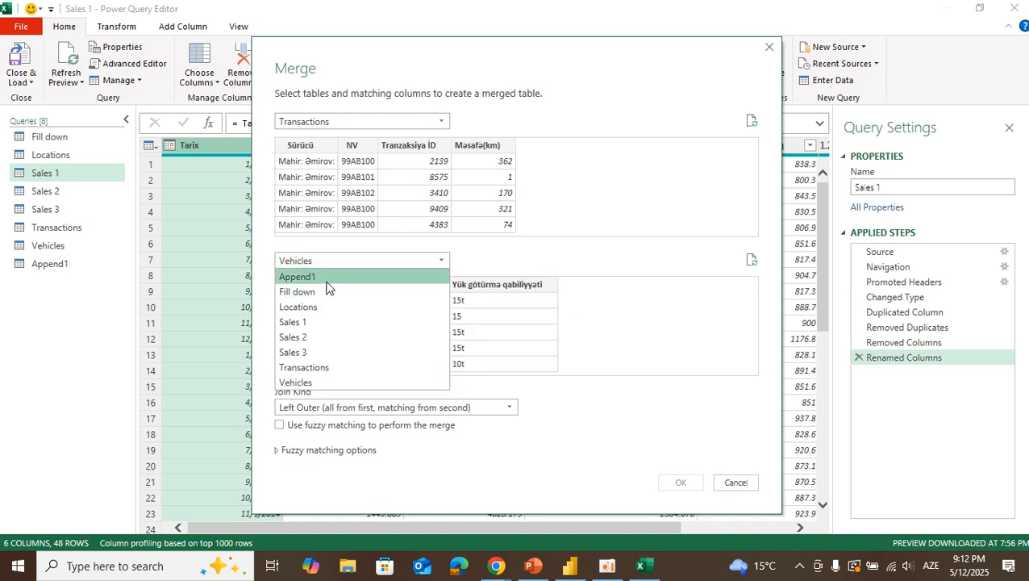
{"action": "left_click", "coordinate": [329, 306]}
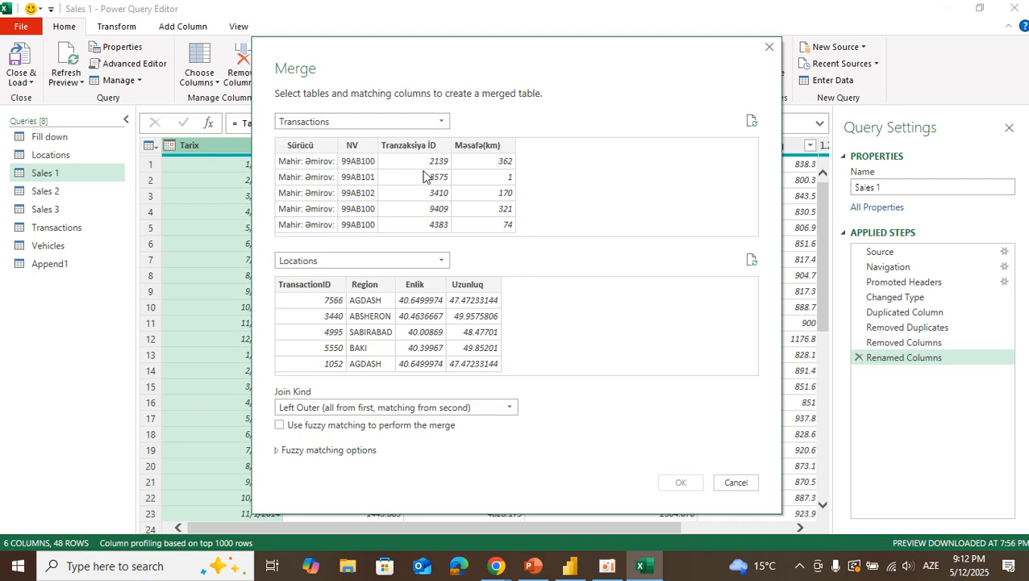
Match Tranzaksiya İD in Transactions with TransactionID in Locations and create the merge with a Left Outer join, without fuzzy matching
{"action": "left_click", "coordinate": [414, 147]}
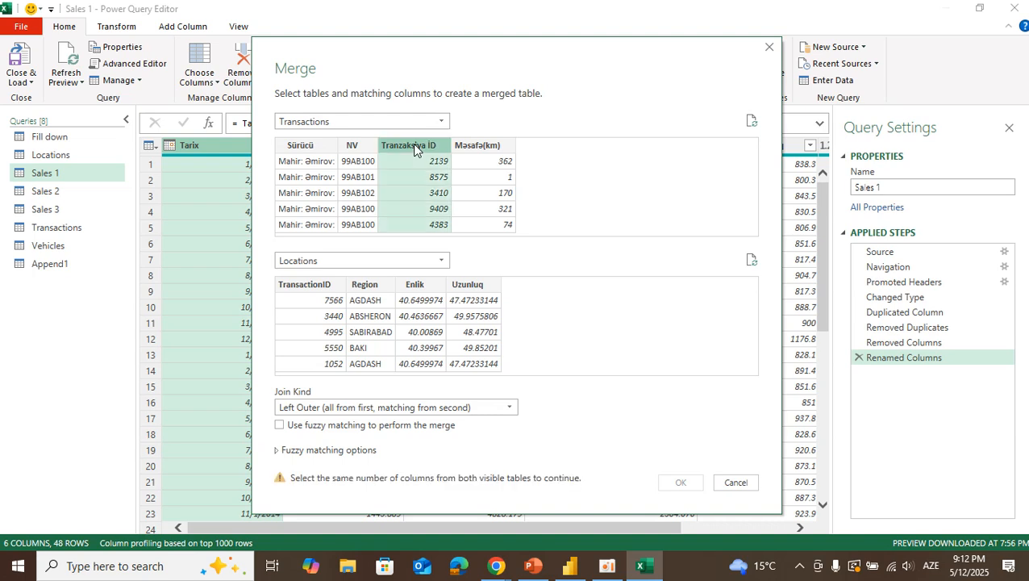
{"action": "left_click", "coordinate": [305, 286]}
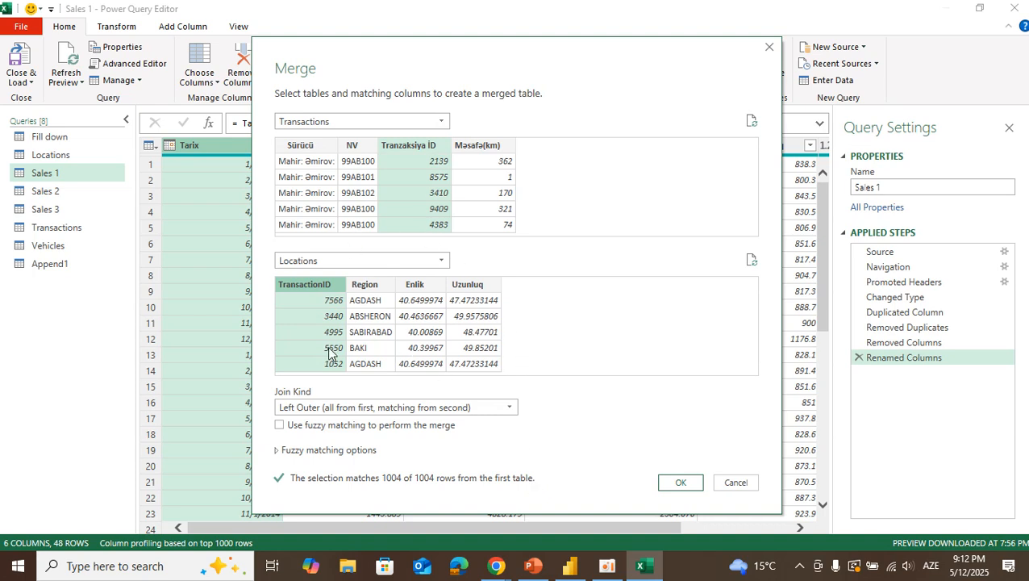
{"action": "left_click", "coordinate": [375, 411]}
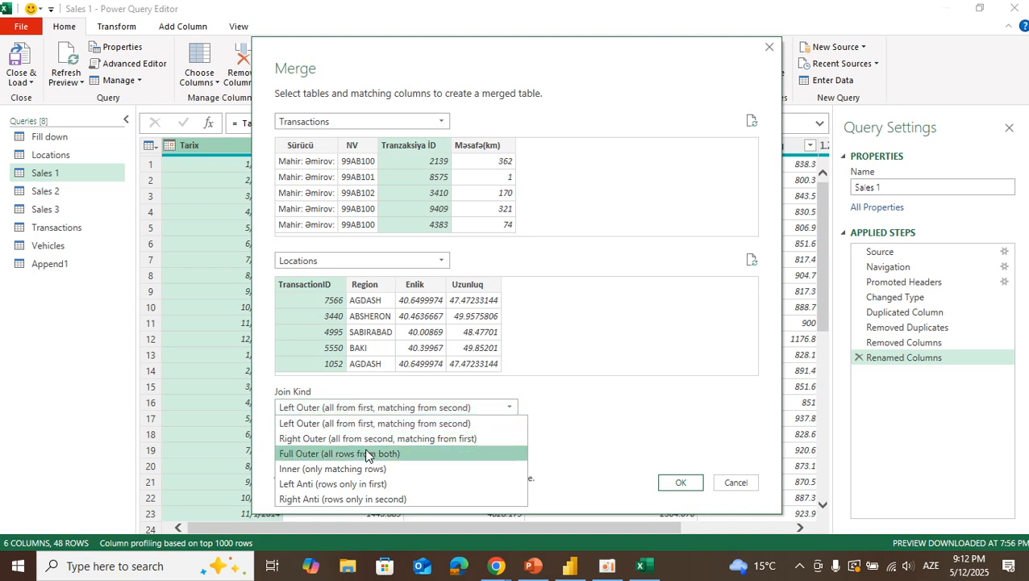
{"action": "left_click", "coordinate": [659, 432]}
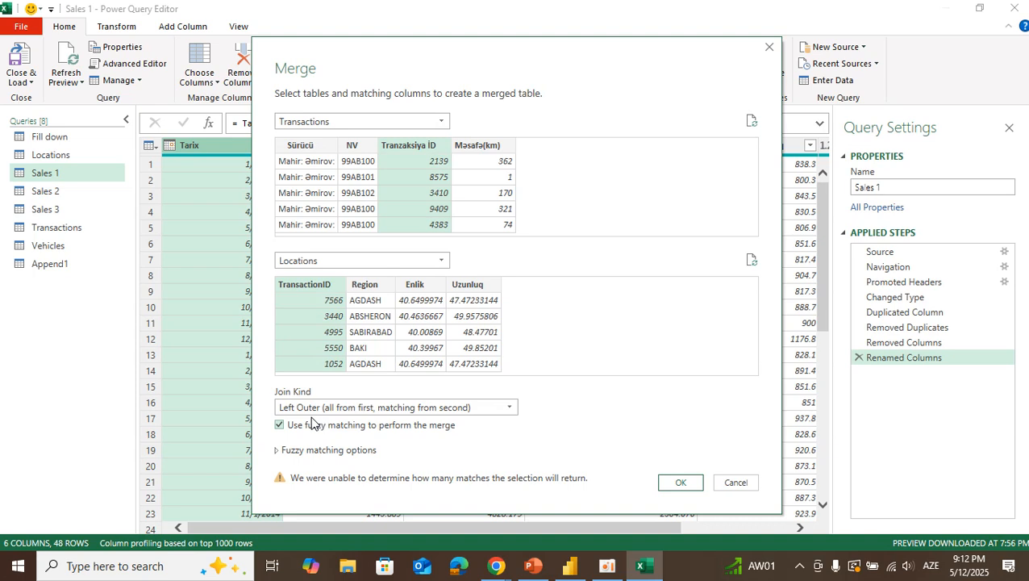
{"action": "left_click", "coordinate": [280, 426]}
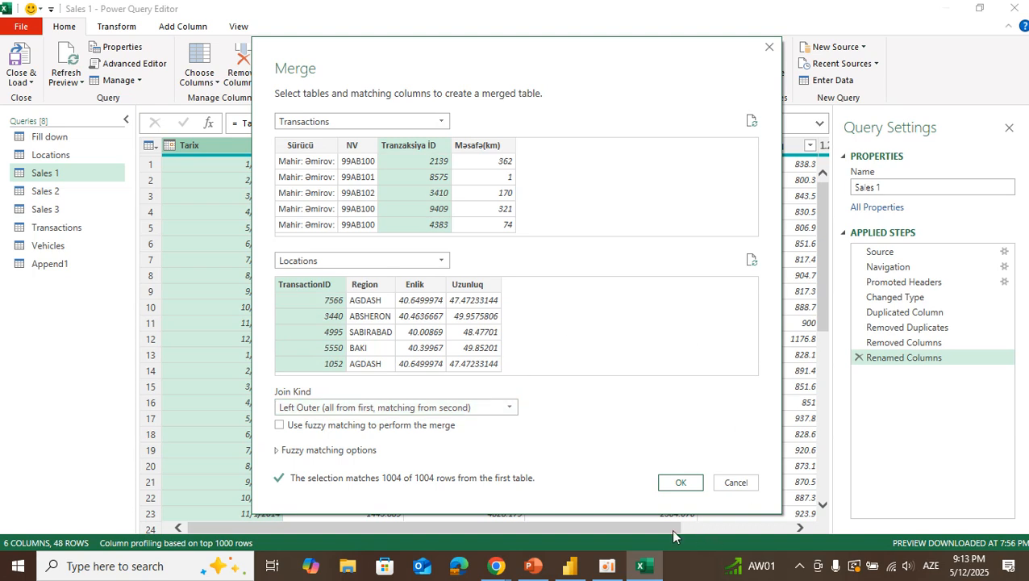
{"action": "left_click", "coordinate": [679, 483]}
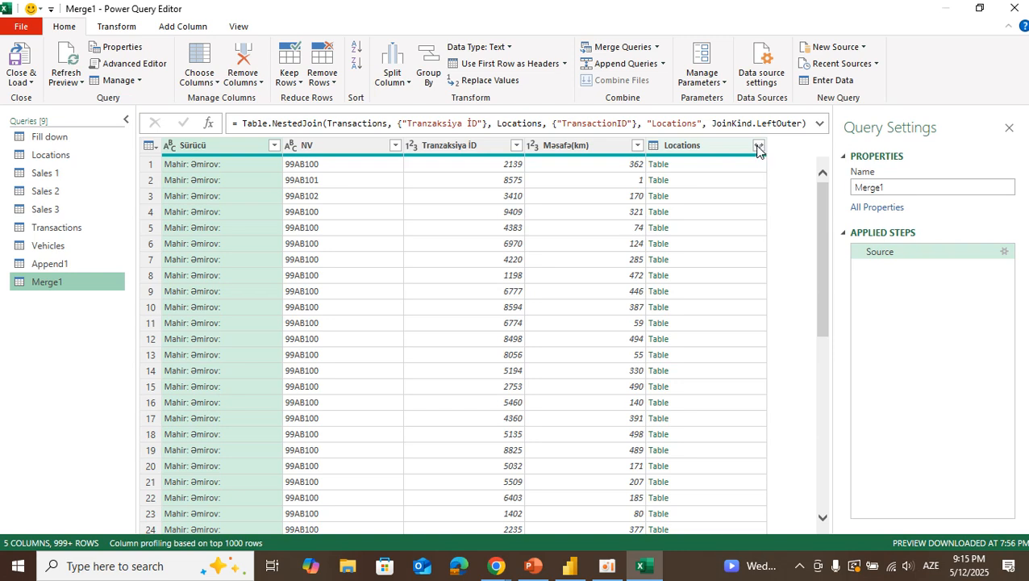
Expand the Locations column of Merge1 into Region, Enlik and Uzunluq, keeping the original column name as prefix
{"action": "left_click", "coordinate": [758, 147]}
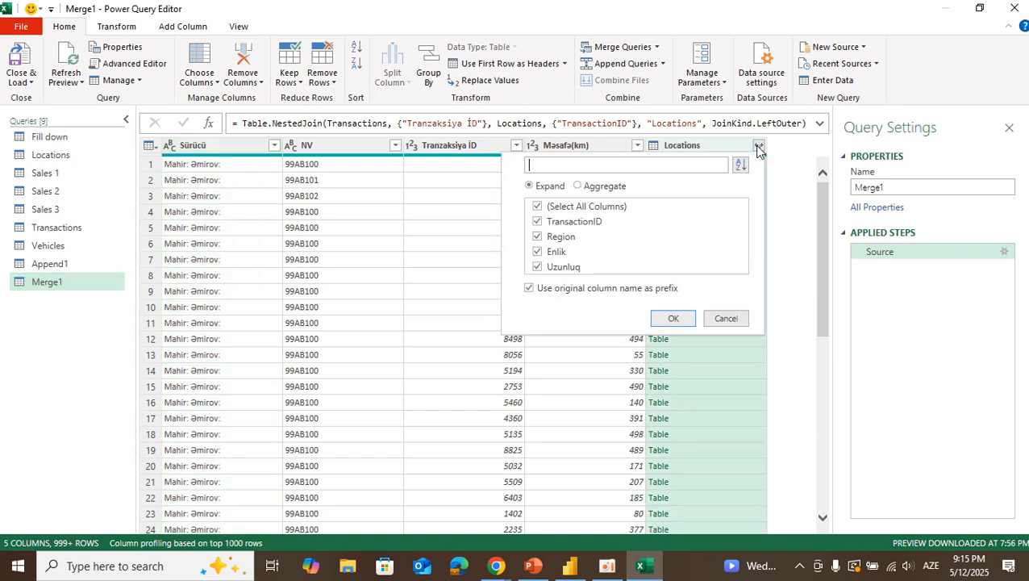
{"action": "left_click", "coordinate": [537, 207]}
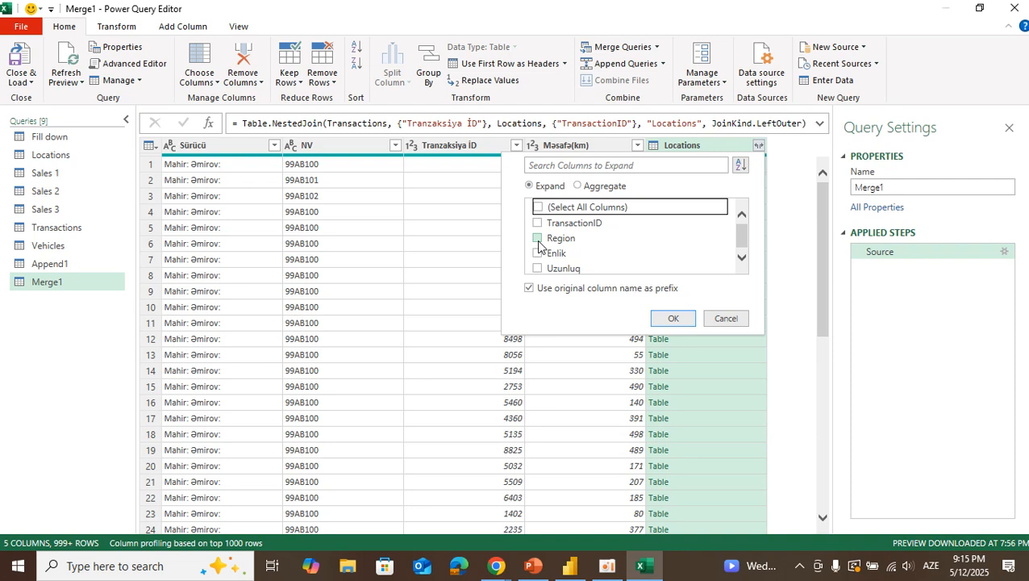
{"action": "left_click", "coordinate": [538, 240]}
{"action": "left_click", "coordinate": [538, 268]}
{"action": "left_click", "coordinate": [538, 253]}
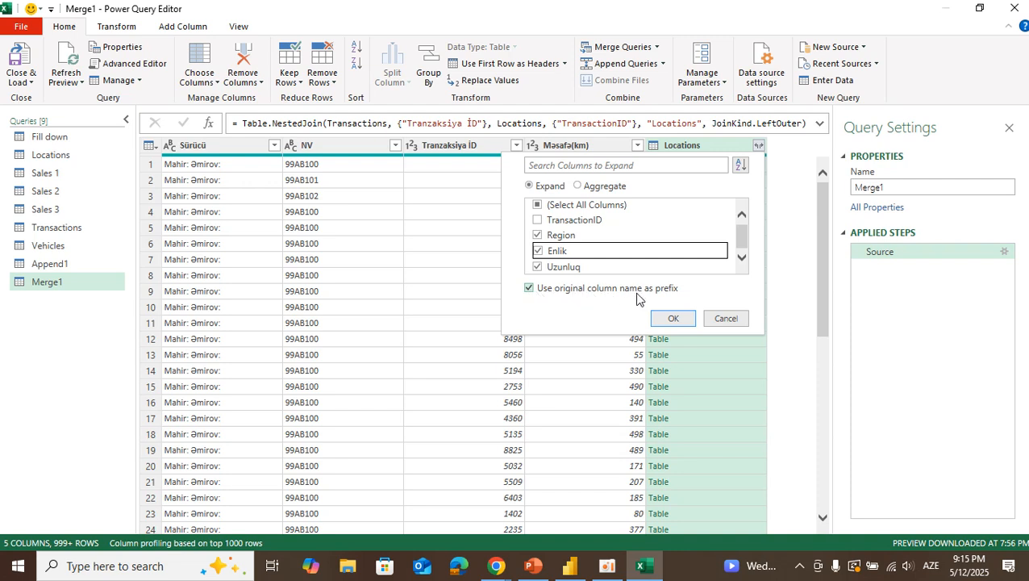
{"action": "left_click", "coordinate": [530, 288]}
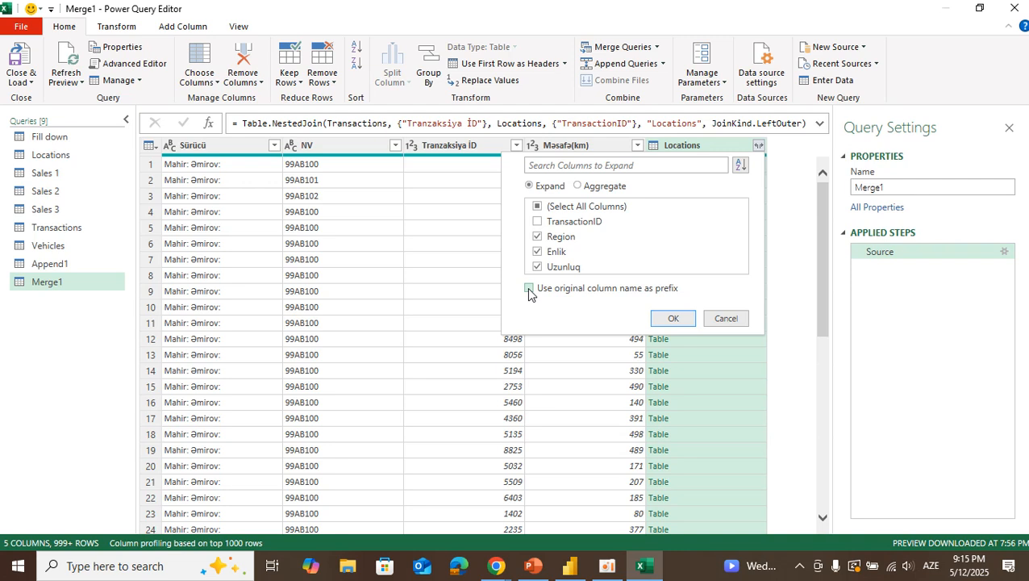
{"action": "left_click", "coordinate": [529, 289]}
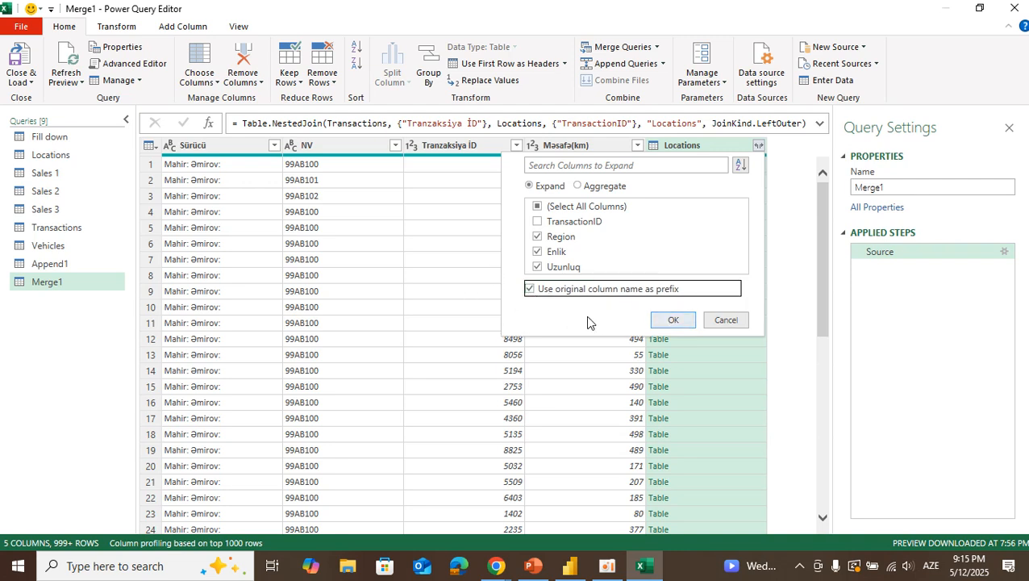
{"action": "left_click", "coordinate": [674, 320]}
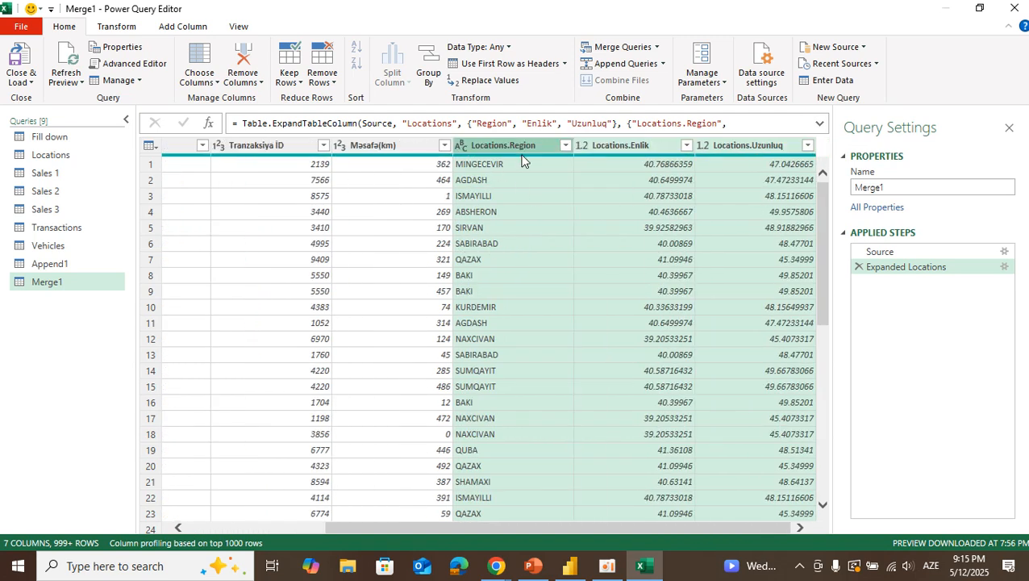
{"action": "mouse_move", "coordinate": [521, 150]}
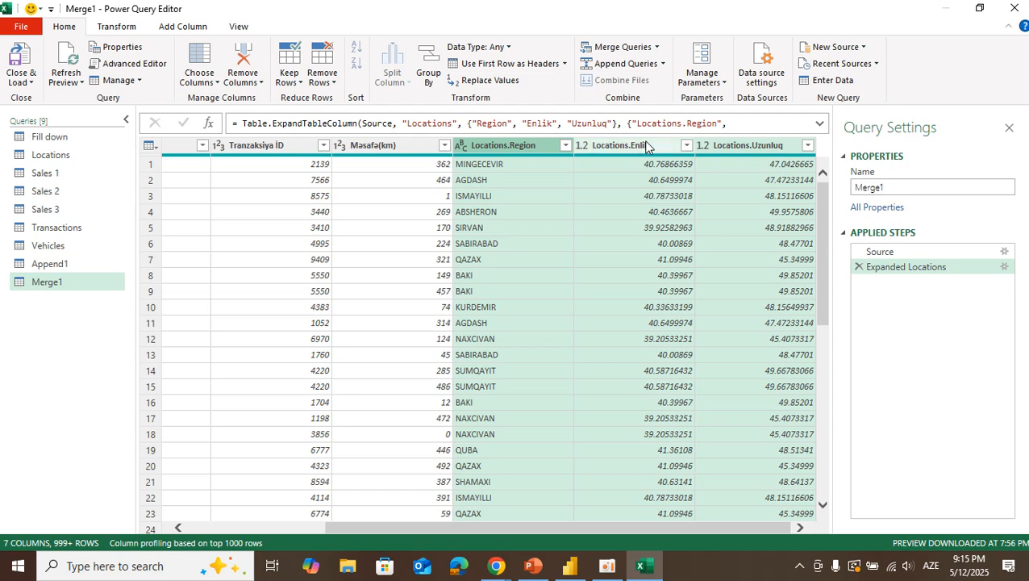
Review the settings of the Expanded Locations step, close them unchanged and delete the step
{"action": "left_click", "coordinate": [1004, 269]}
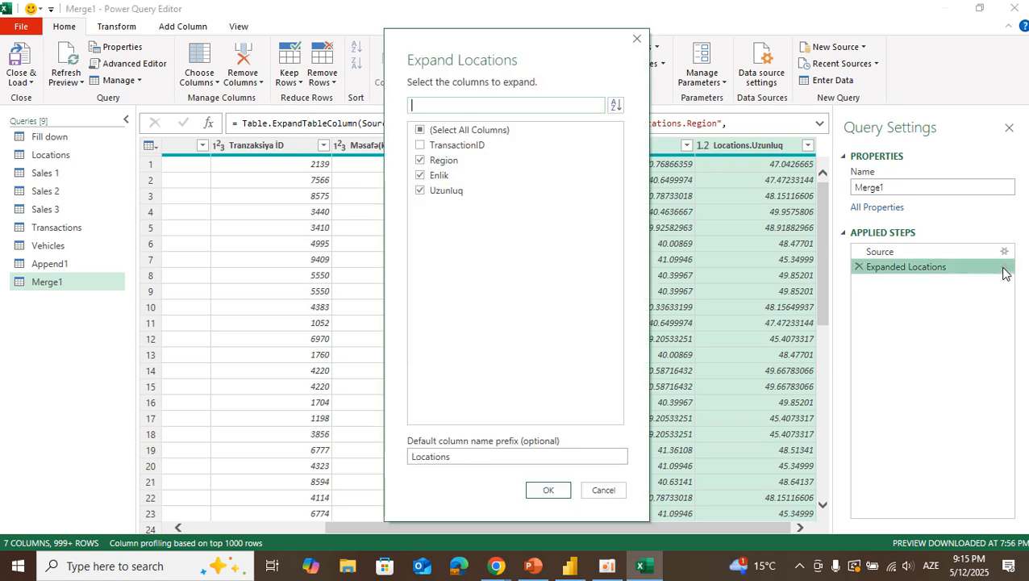
{"action": "left_click", "coordinate": [636, 40]}
{"action": "left_click", "coordinate": [858, 267]}
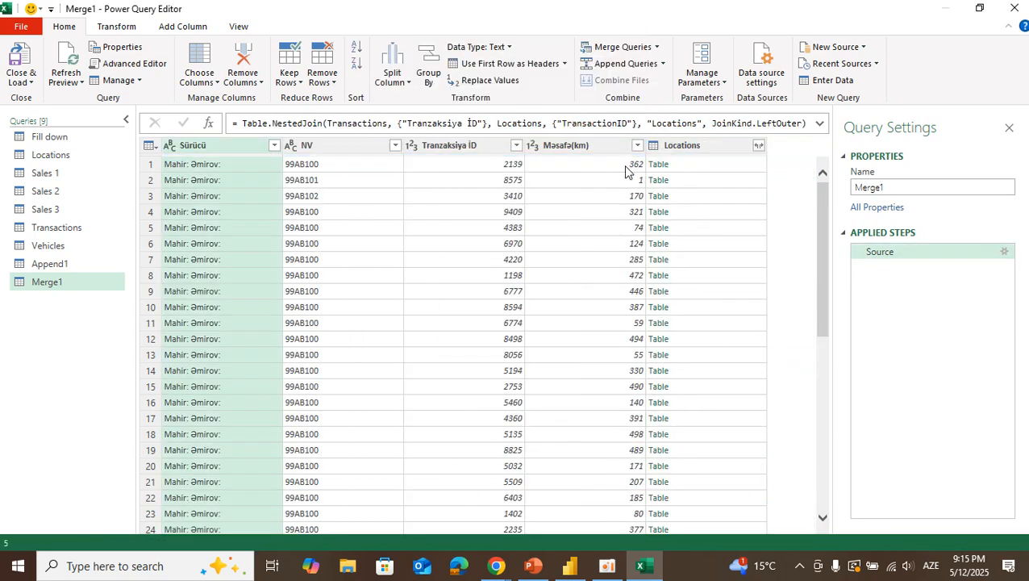
Expand the Locations column of Merge1 into Region, Enlik and Uzunluq without the original column name as prefix
{"action": "left_click", "coordinate": [758, 146]}
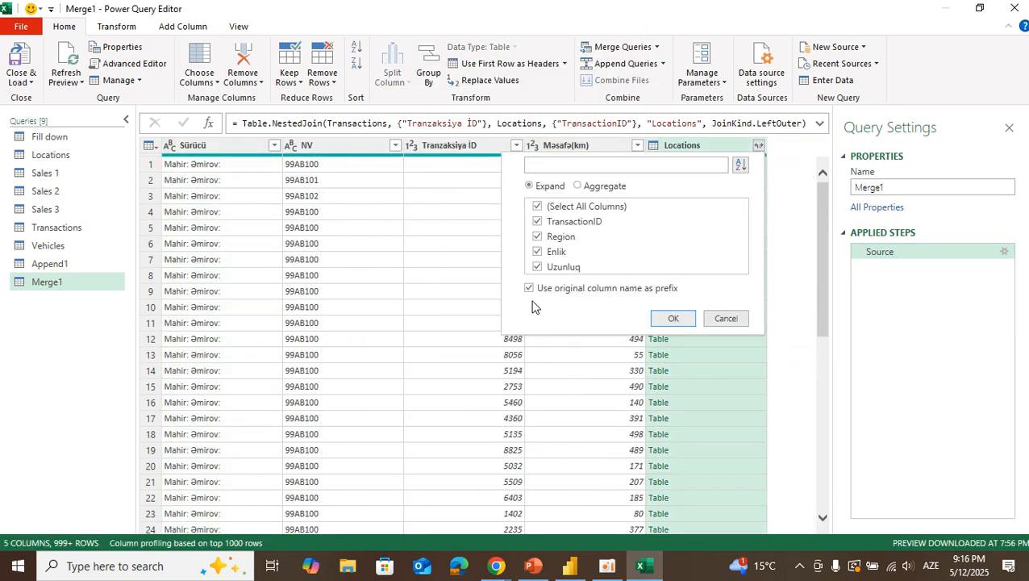
{"action": "left_click", "coordinate": [529, 288]}
{"action": "left_click", "coordinate": [537, 223]}
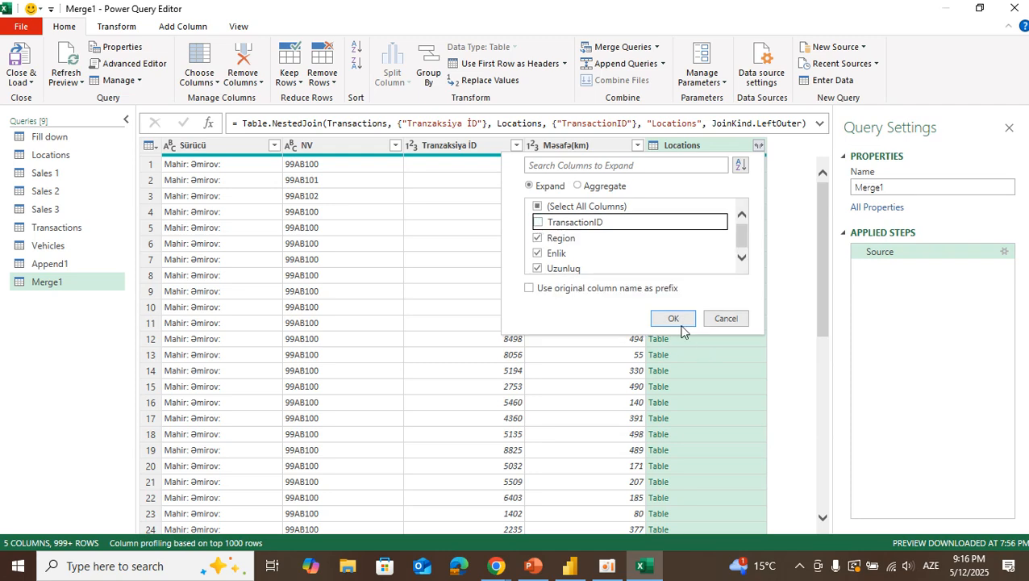
{"action": "left_click", "coordinate": [674, 318]}
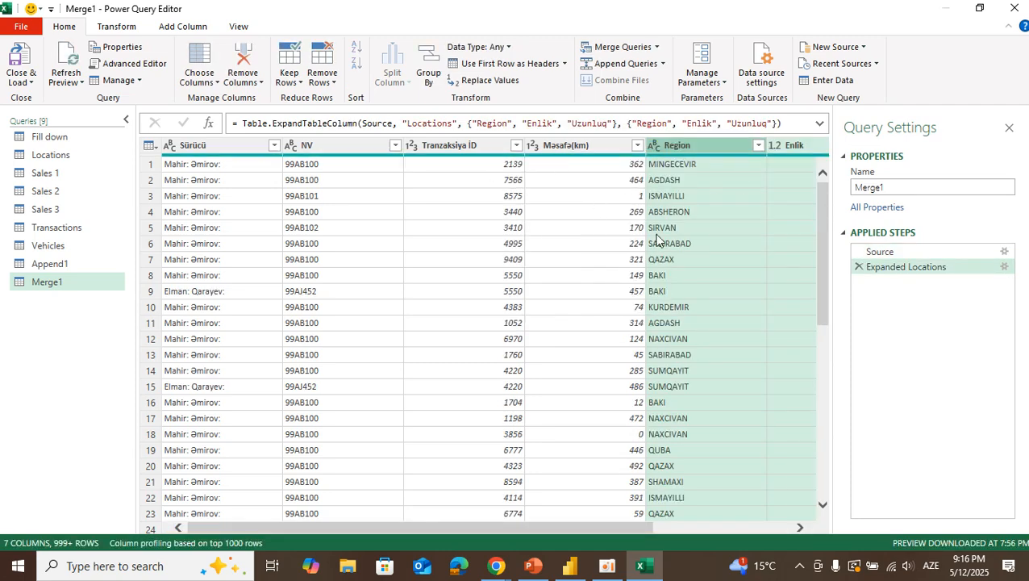
{"action": "scroll", "coordinate": [637, 239], "scroll_direction": "right", "scroll_amount": 3}
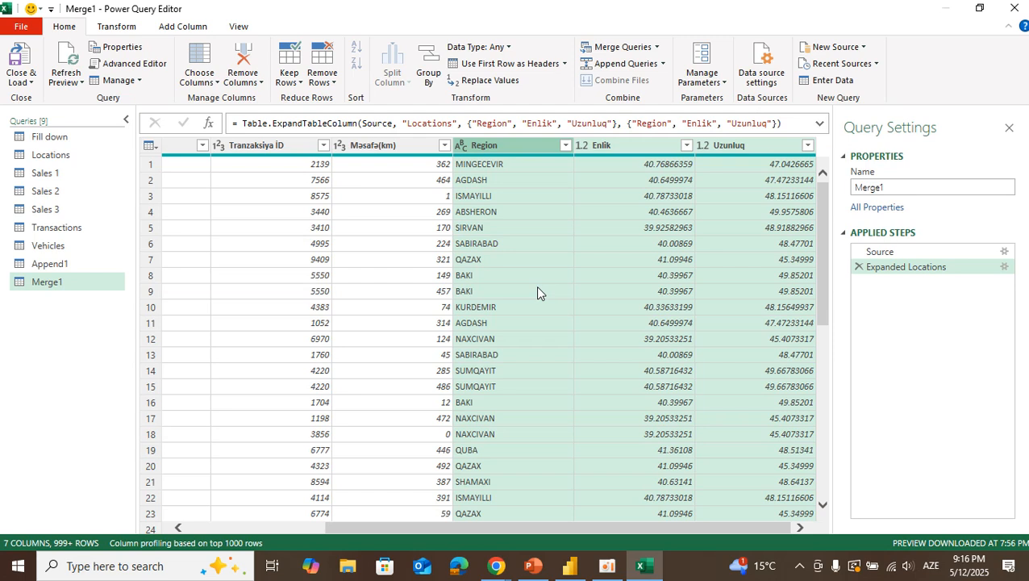
Review the expanded Region, Enlik and Uzunluq columns of Merge1 and load the queries into the Excel workbook
{"action": "left_click", "coordinate": [412, 292]}
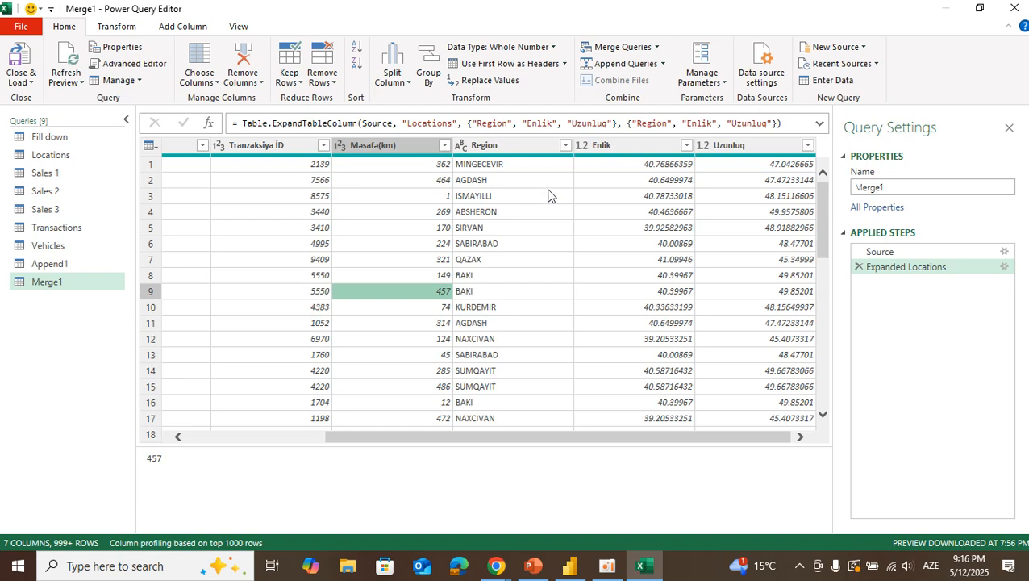
{"action": "double_click", "coordinate": [625, 144]}
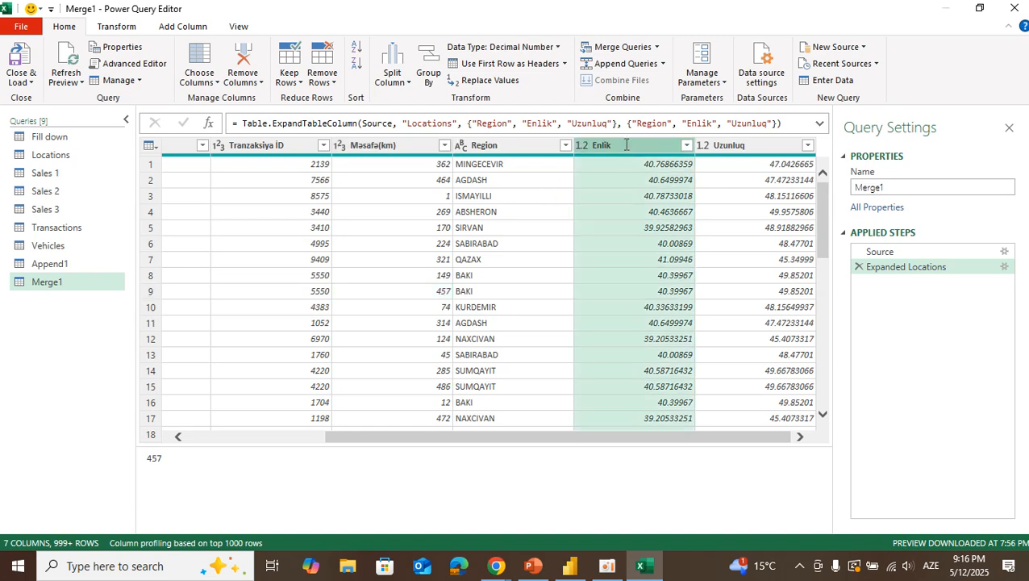
{"action": "double_click", "coordinate": [734, 145]}
{"action": "left_click", "coordinate": [655, 224]}
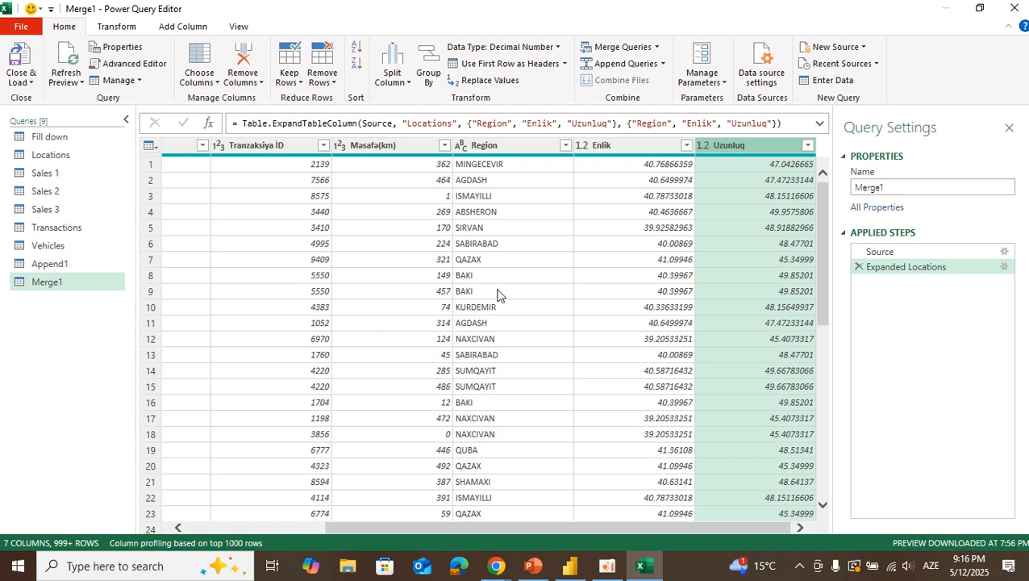
{"action": "left_click", "coordinate": [588, 233]}
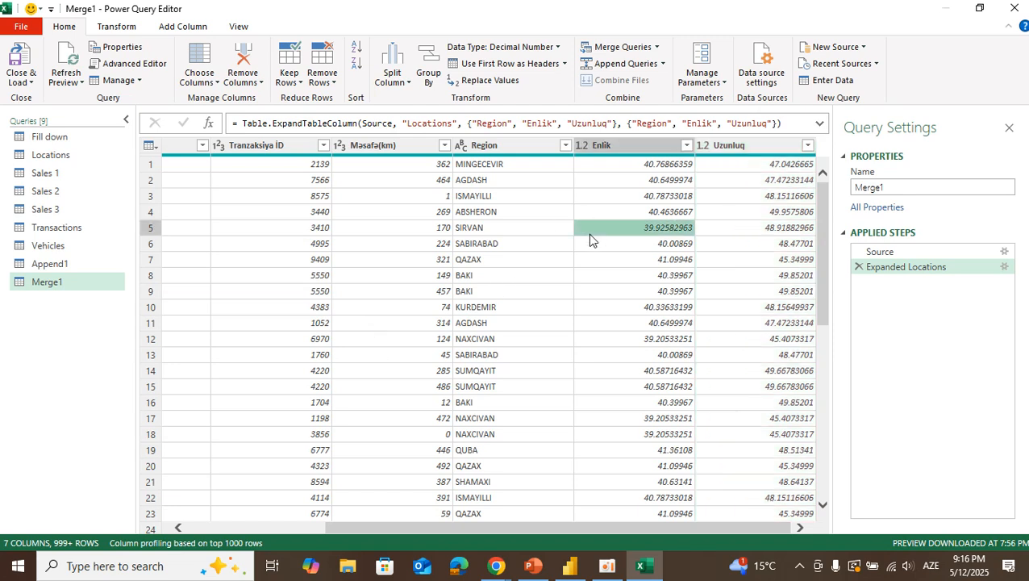
{"action": "left_click", "coordinate": [531, 234]}
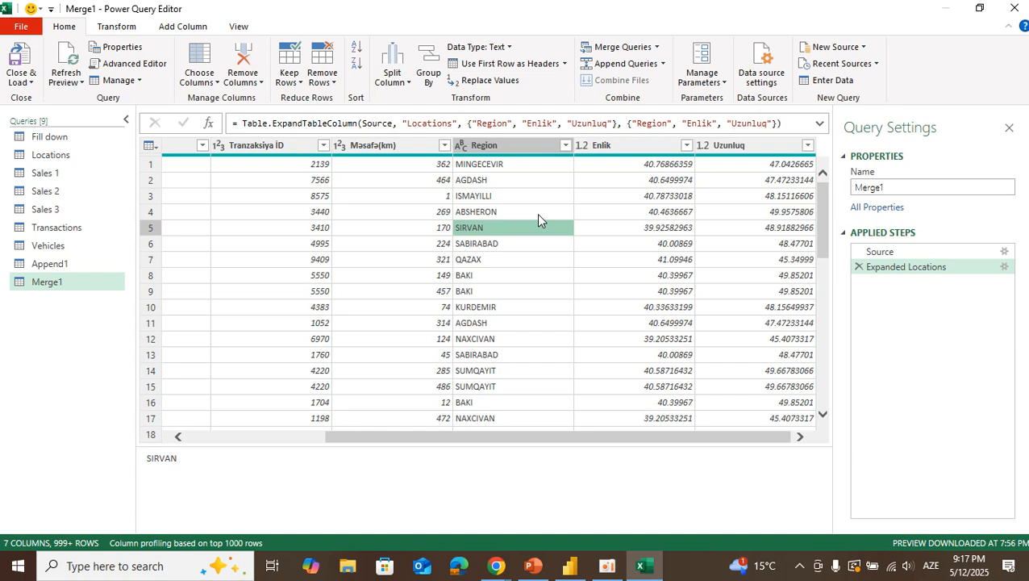
{"action": "left_click", "coordinate": [22, 57]}
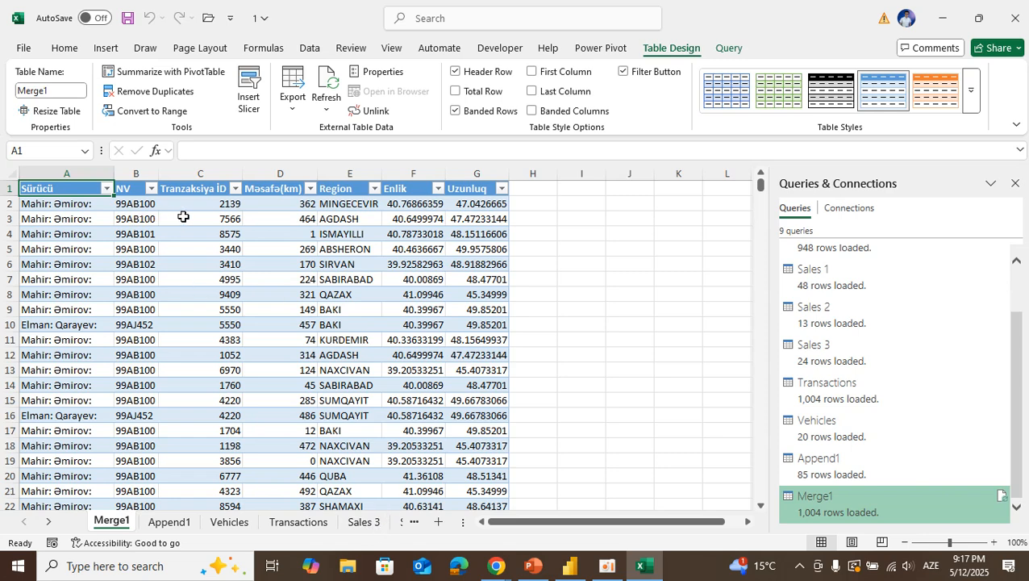
Examine the loaded Merge1 table, comparing the NV, transaction ID, distance and Region values across several rows
{"action": "left_click", "coordinate": [256, 264]}
{"action": "left_click", "coordinate": [278, 324]}
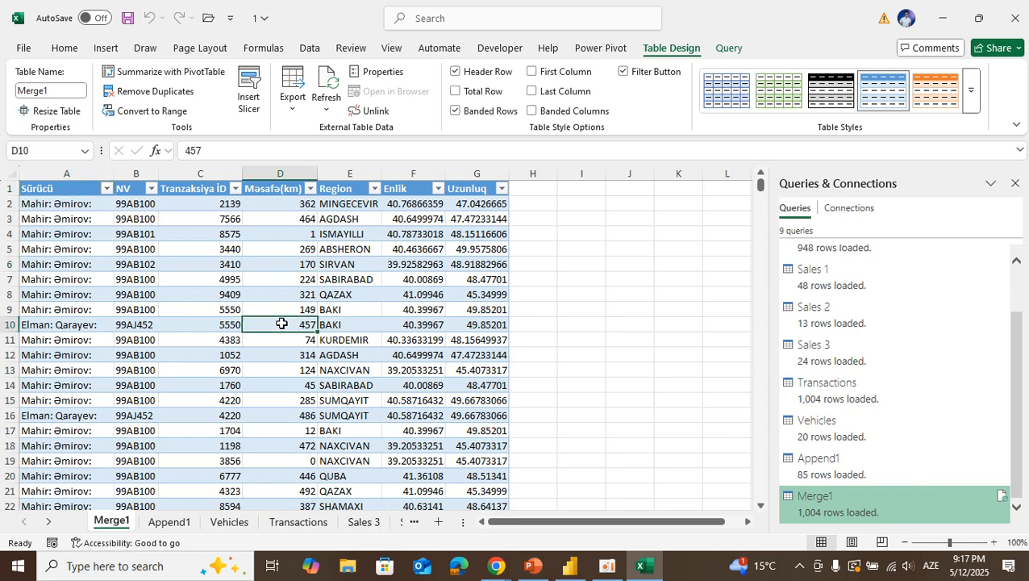
{"action": "left_click", "coordinate": [340, 249]}
{"action": "left_click", "coordinate": [360, 385]}
{"action": "left_click", "coordinate": [202, 340]}
{"action": "left_click", "coordinate": [129, 310]}
{"action": "left_click", "coordinate": [230, 353]}
{"action": "left_click", "coordinate": [350, 397]}
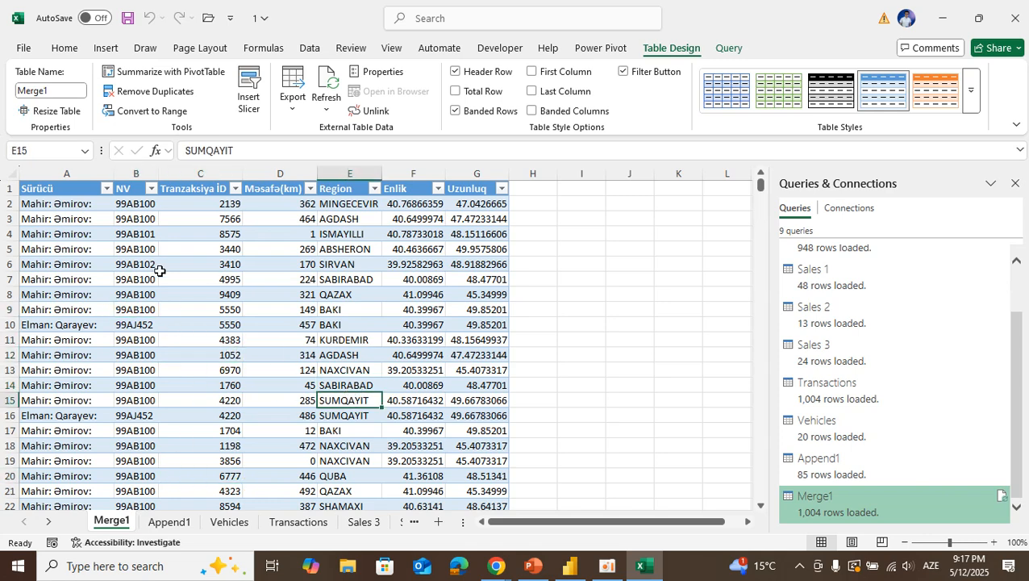
{"action": "left_click", "coordinate": [294, 340]}
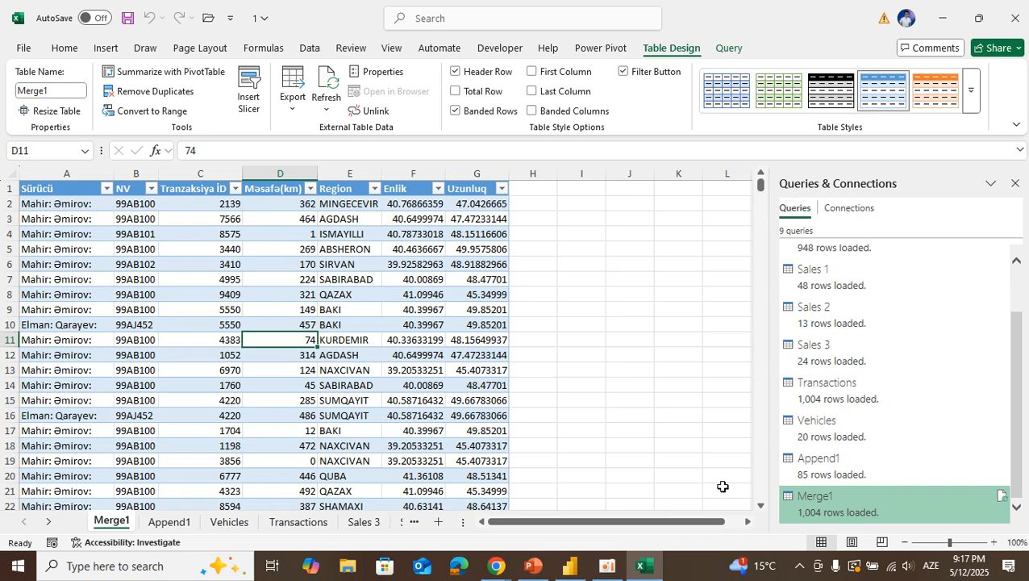
Switch to Power BI Desktop, expand the Data pane and save the blank report to the Desktop as PBI 44 - 1
{"action": "left_click", "coordinate": [570, 566]}
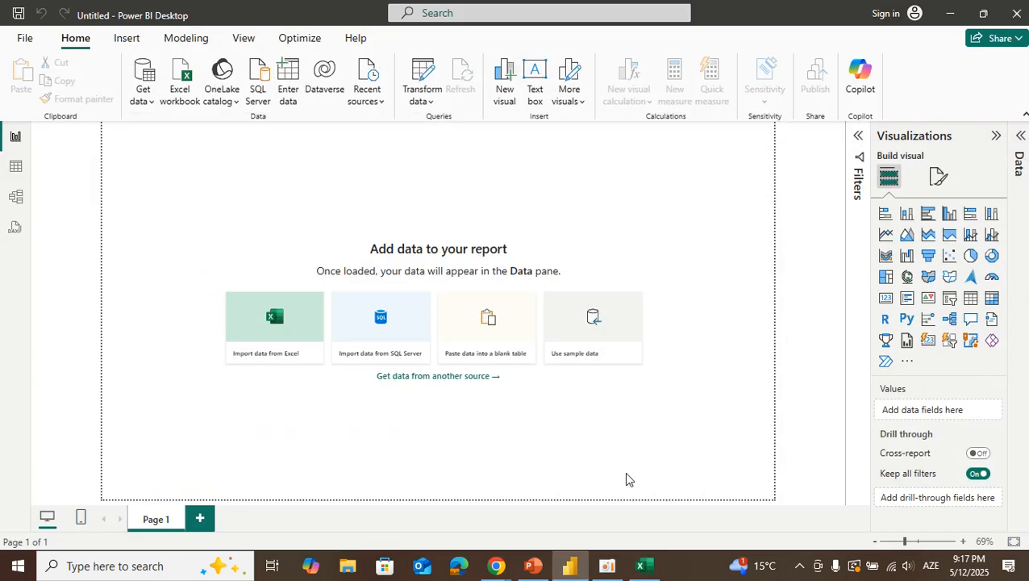
{"action": "left_click", "coordinate": [1020, 137]}
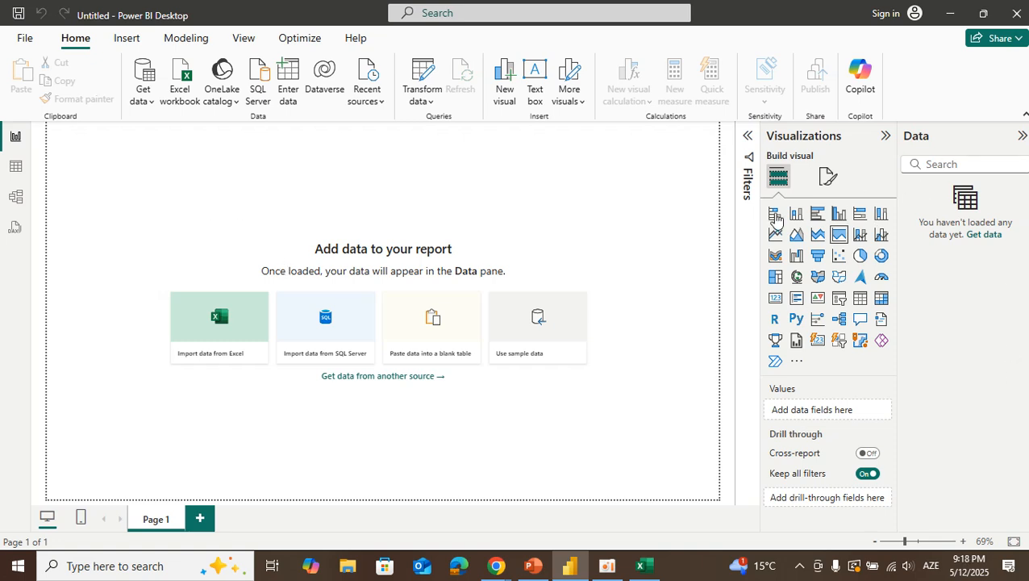
{"action": "left_click", "coordinate": [24, 40]}
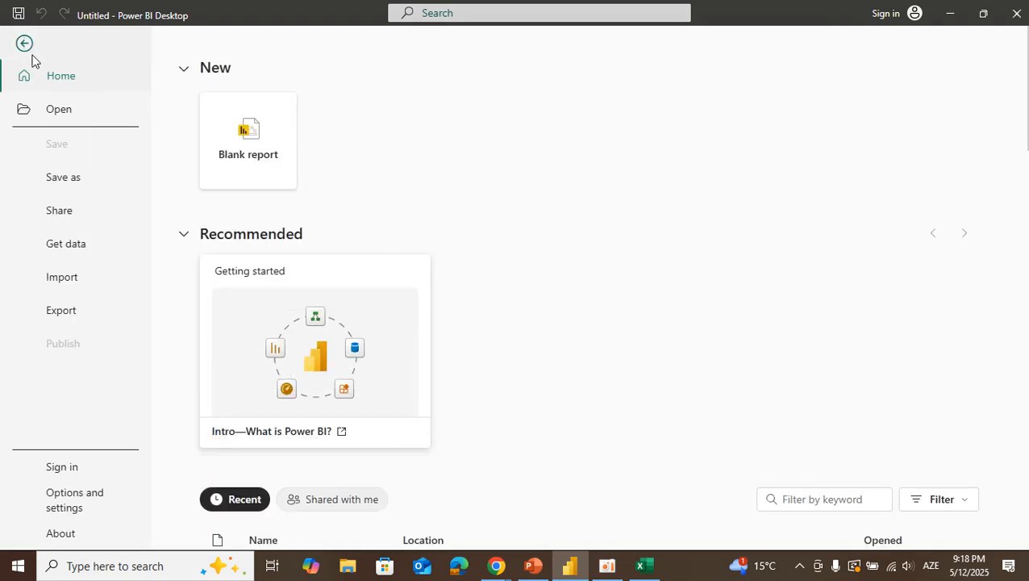
{"action": "left_click", "coordinate": [71, 180]}
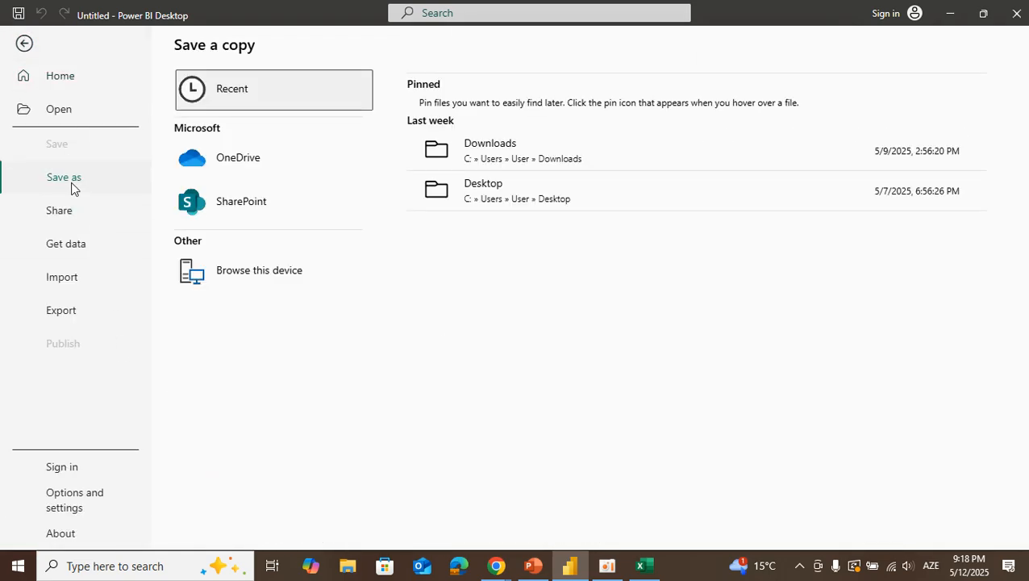
{"action": "left_click", "coordinate": [253, 281]}
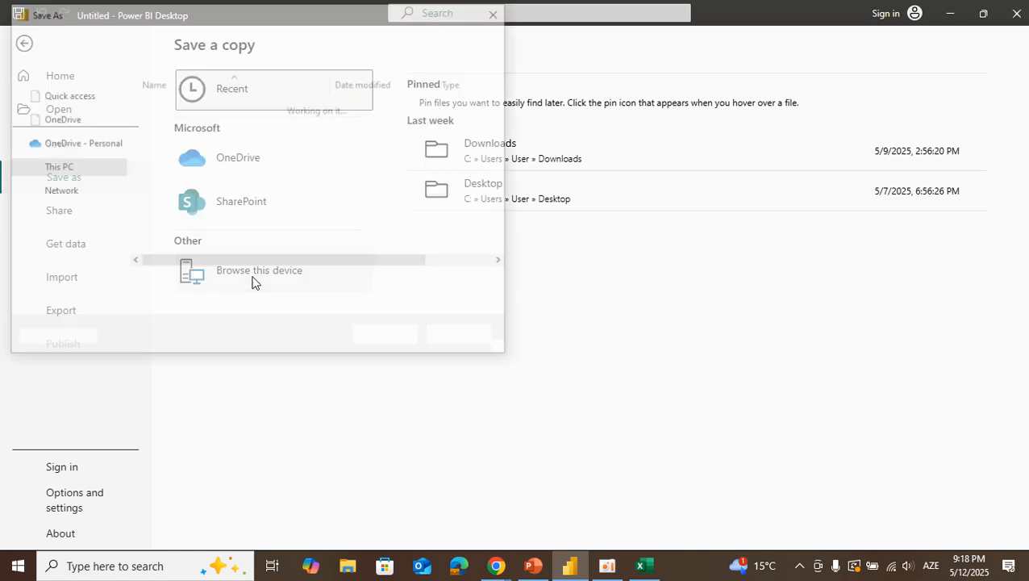
{"action": "left_click", "coordinate": [62, 263]}
{"action": "left_click", "coordinate": [158, 284]}
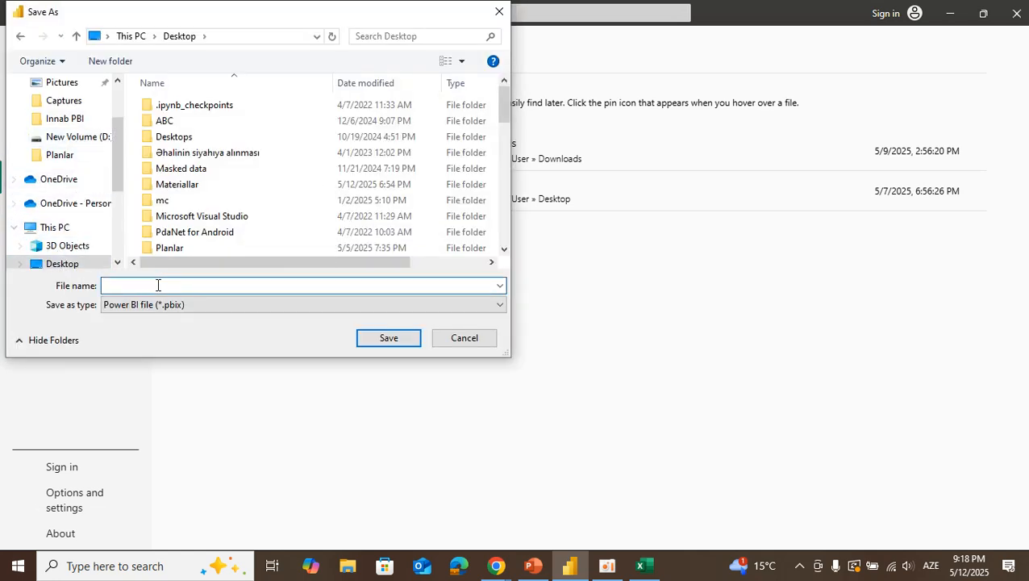
{"action": "type", "text": "PBI"}
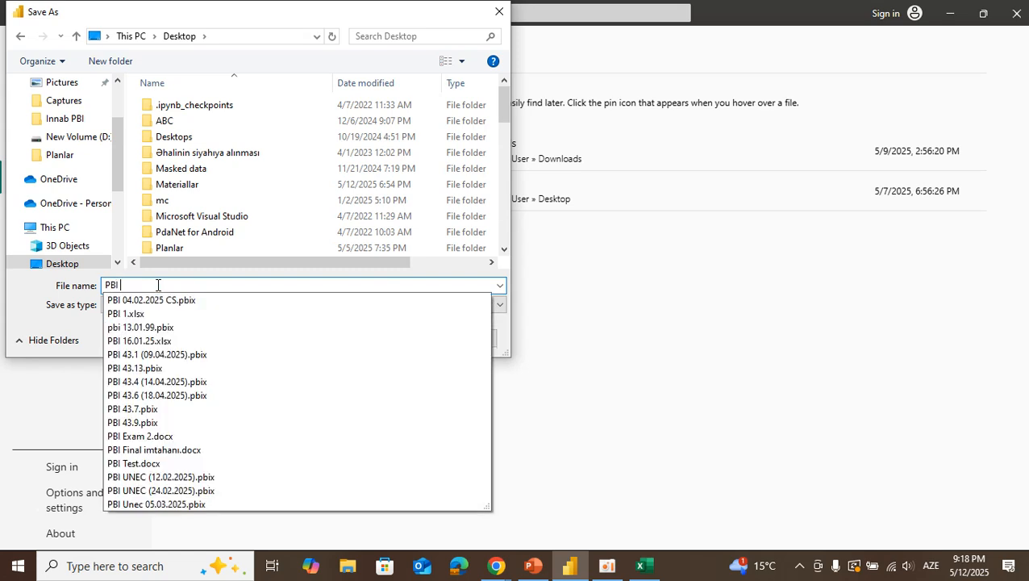
{"action": "type", "text": " 44"}
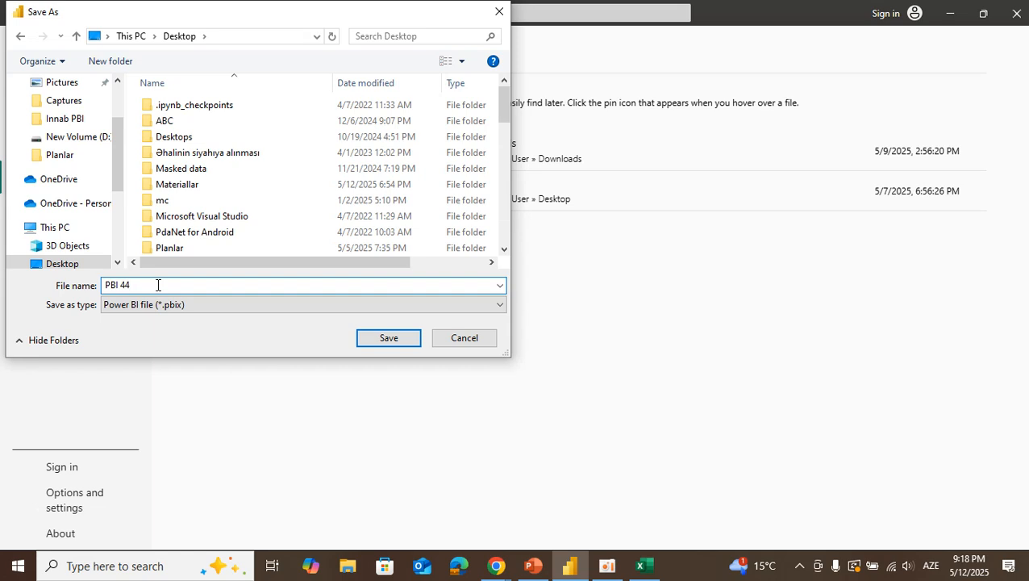
{"action": "type", "text": " - 1"}
{"action": "key", "text": "Return"}
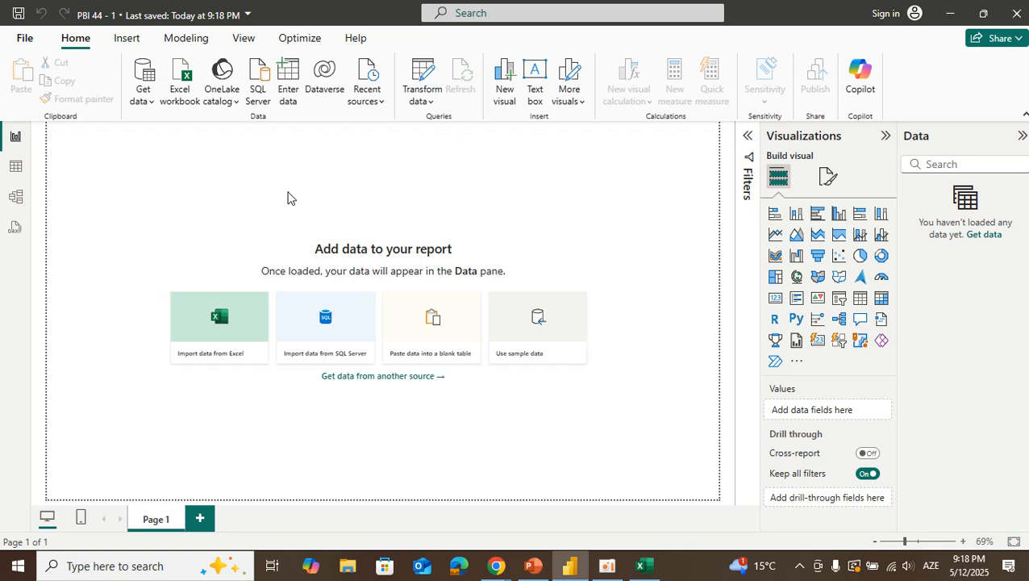
{"action": "left_click", "coordinate": [608, 565]}
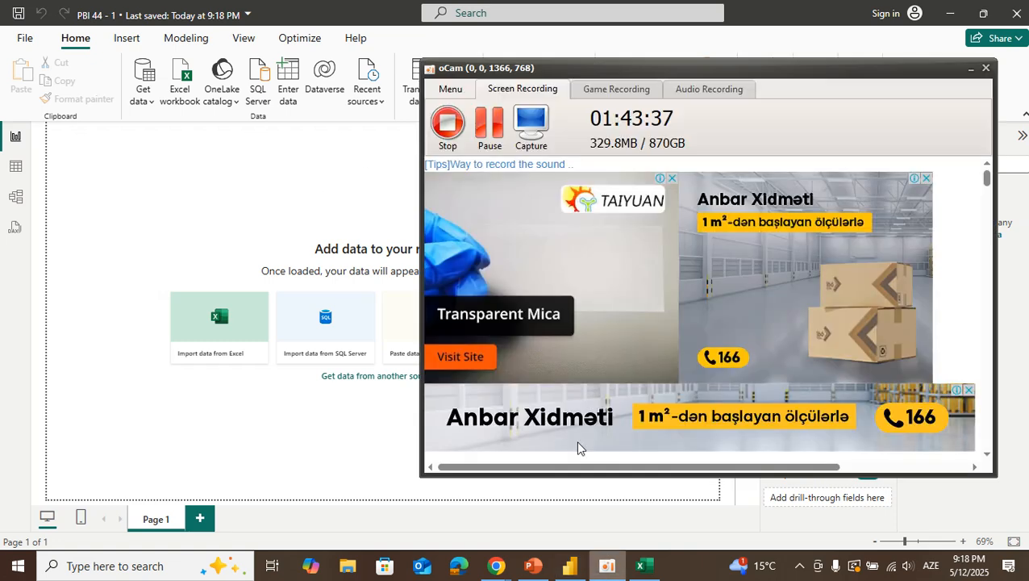